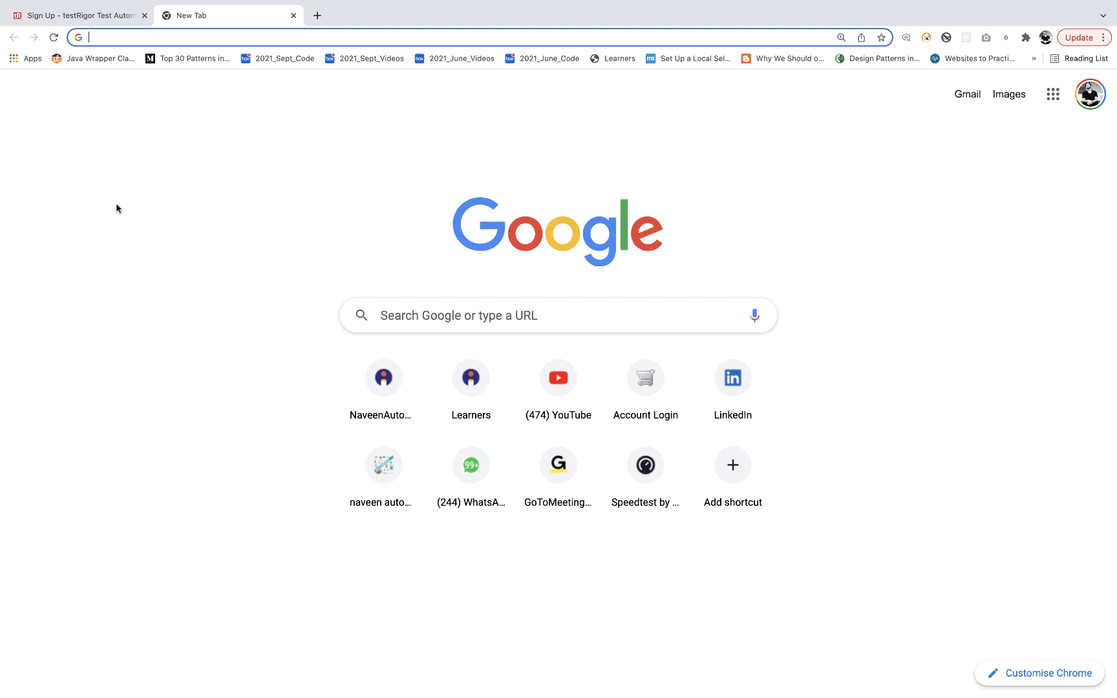
# Go to the testRigor home page from its sign-up page and read the introduction to the test automation tool.
pyautogui.click(84, 16)
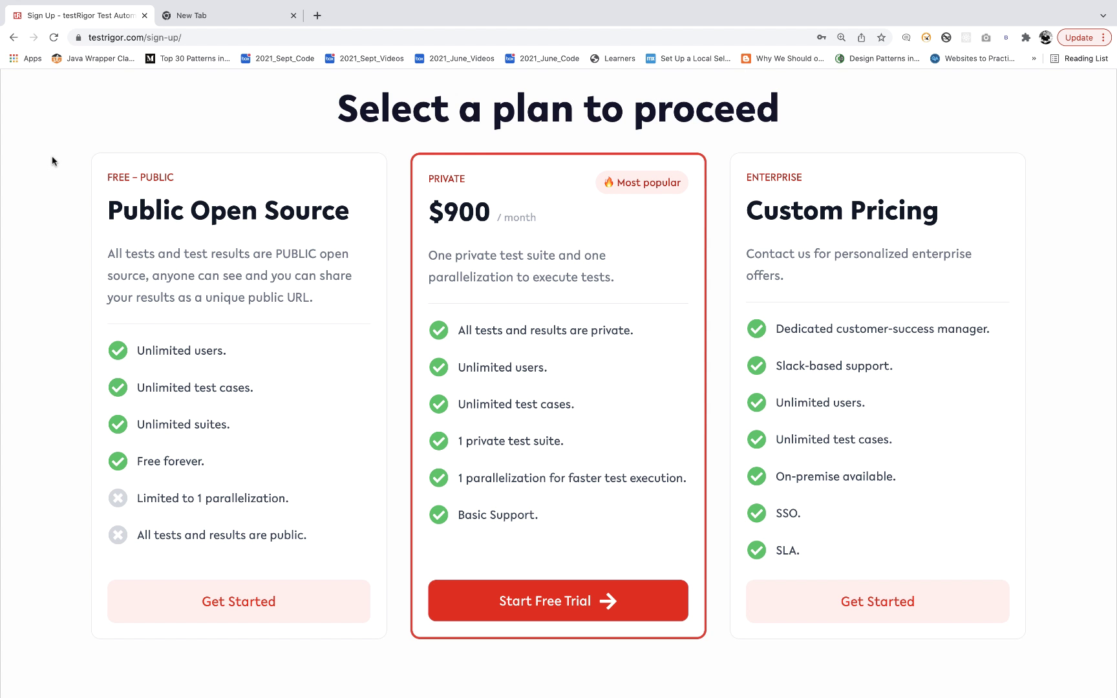
pyautogui.scroll(4, 52, 161)
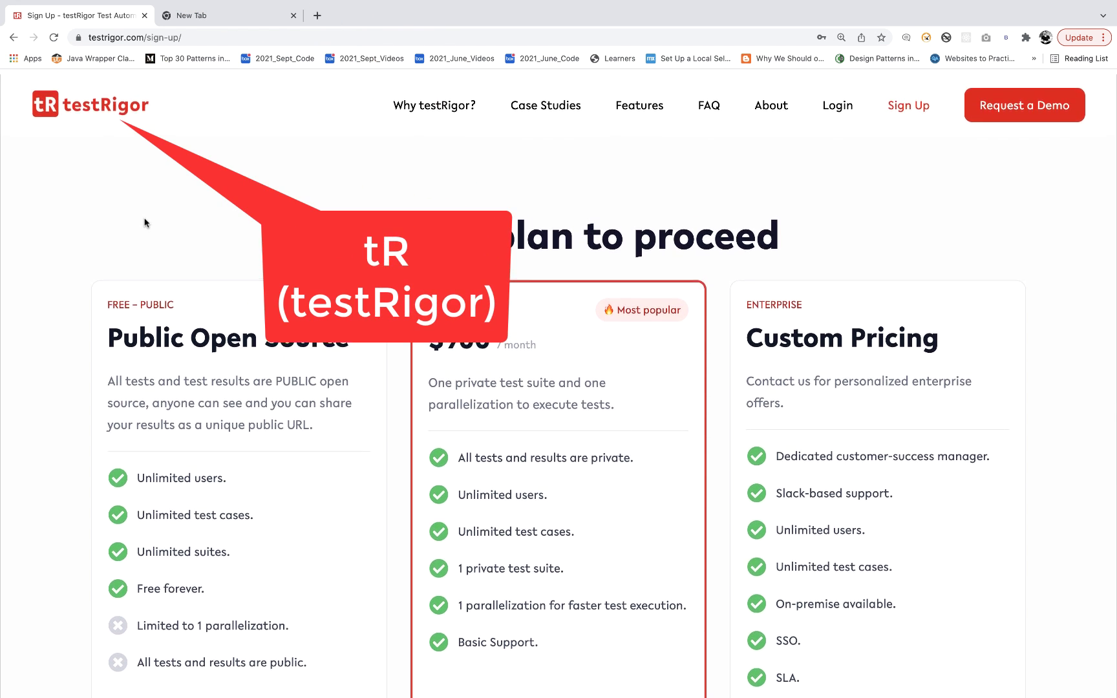
pyautogui.click(91, 105)
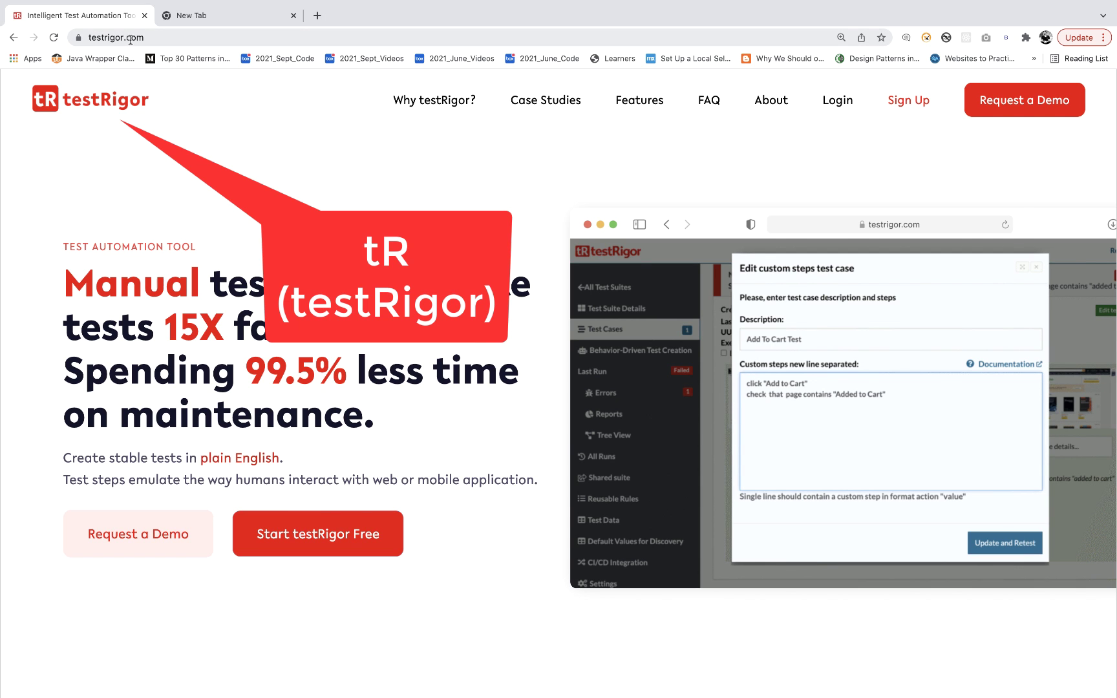
pyautogui.scroll(-1, 167, 183)
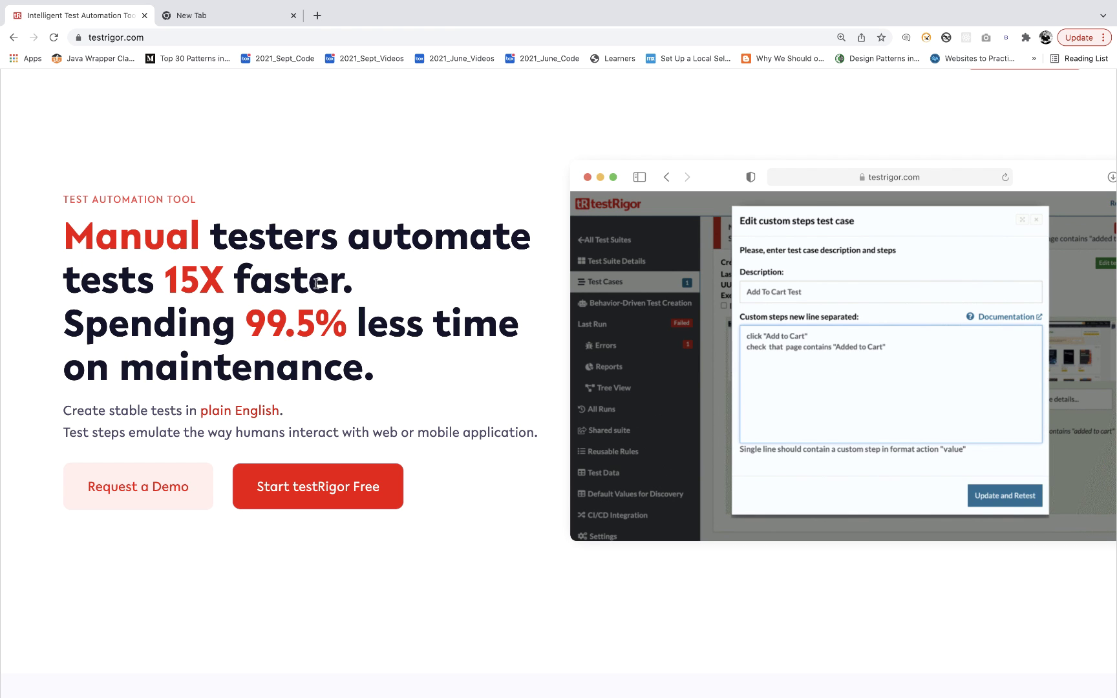
pyautogui.scroll(-1, 316, 282)
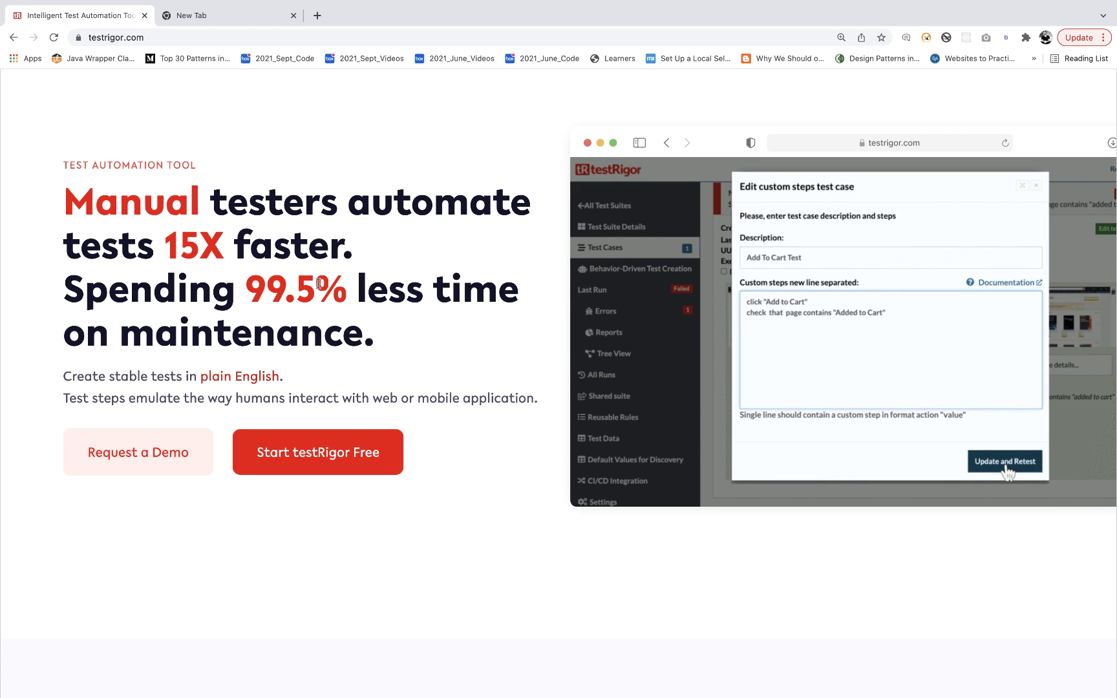
pyautogui.scroll(3, 318, 282)
pyautogui.scroll(-2, 318, 283)
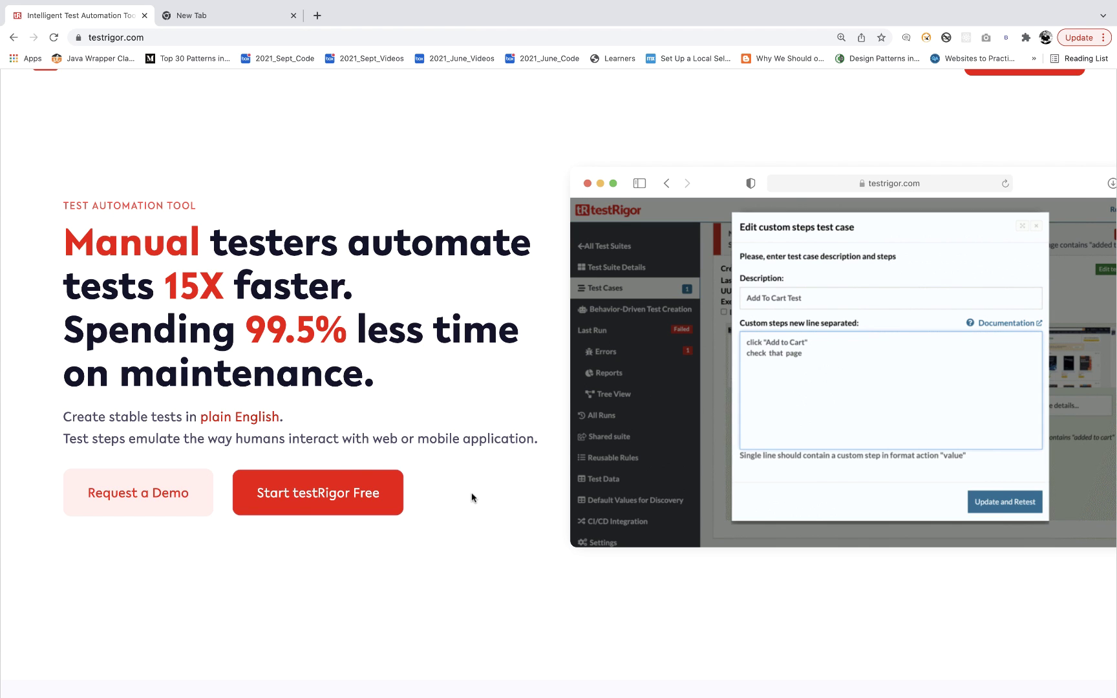
pyautogui.scroll(2, 472, 498)
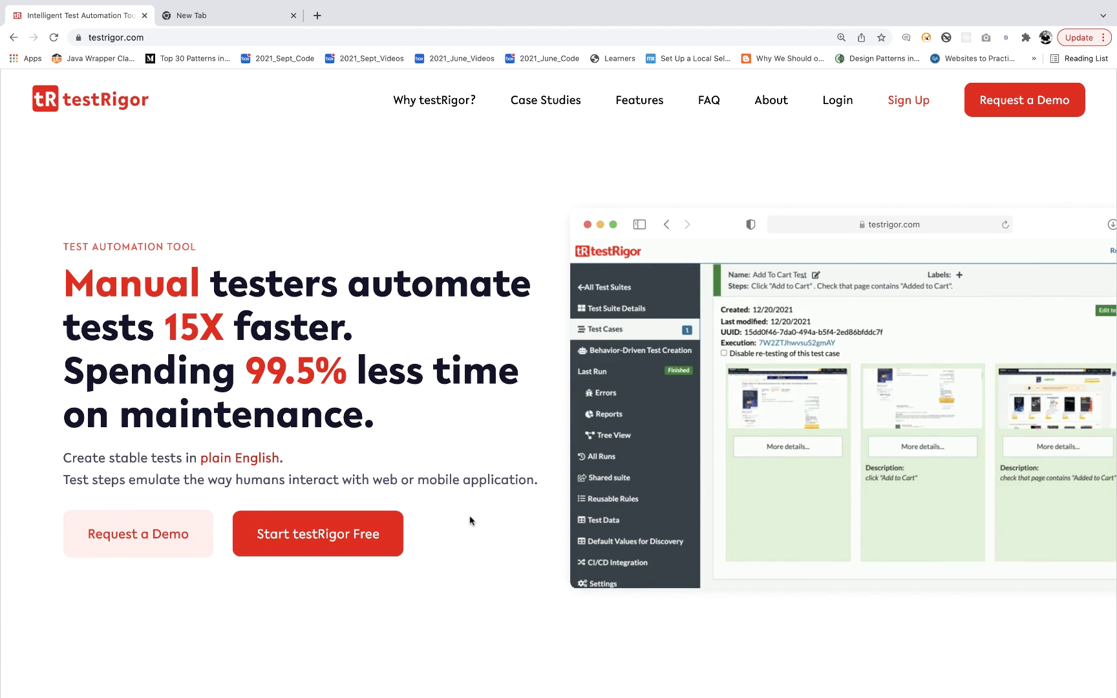
# Start the free testRigor sign-up and compare the Public Open Source, Private and Enterprise plans.
pyautogui.click(326, 539)
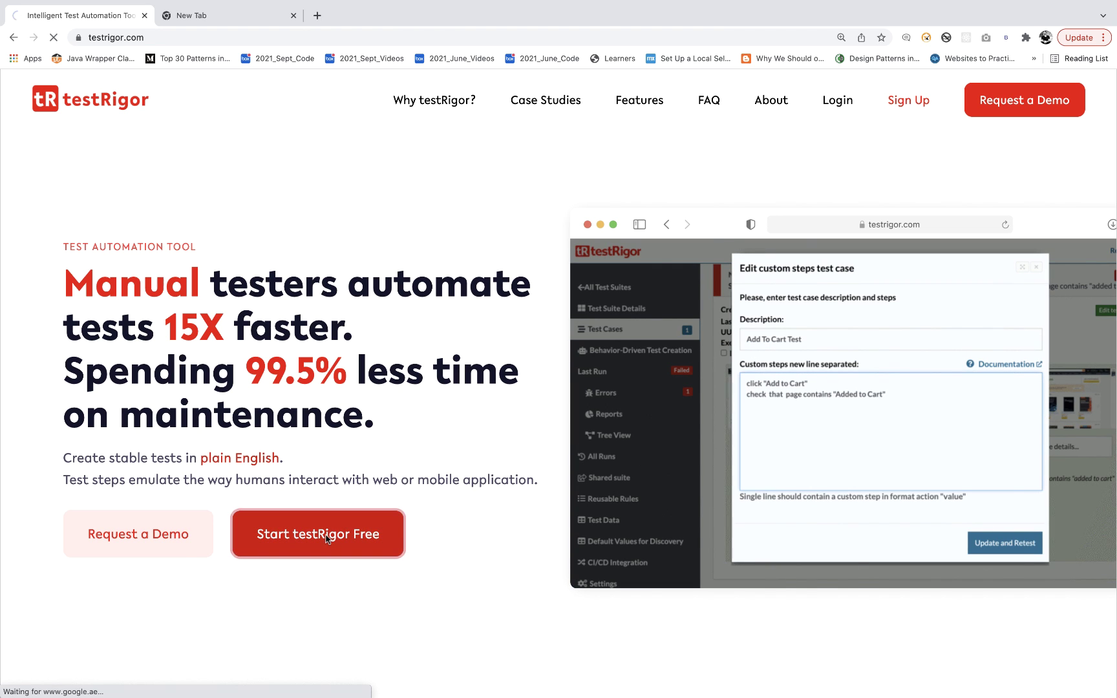
pyautogui.scroll(-2, 327, 540)
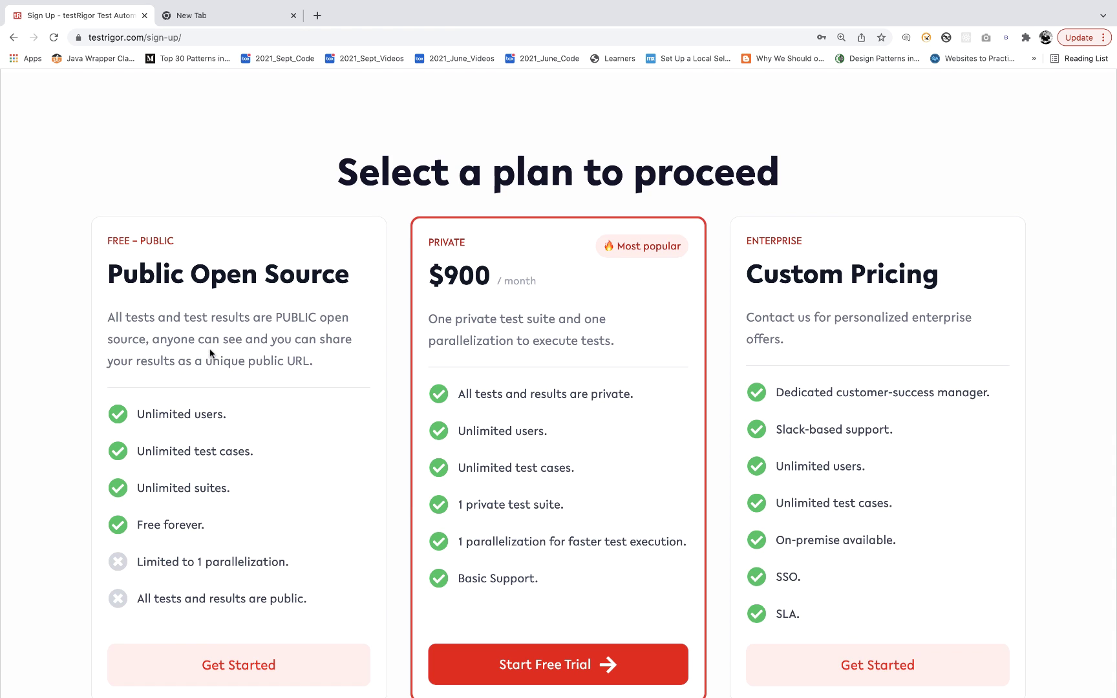
pyautogui.scroll(-1, 191, 258)
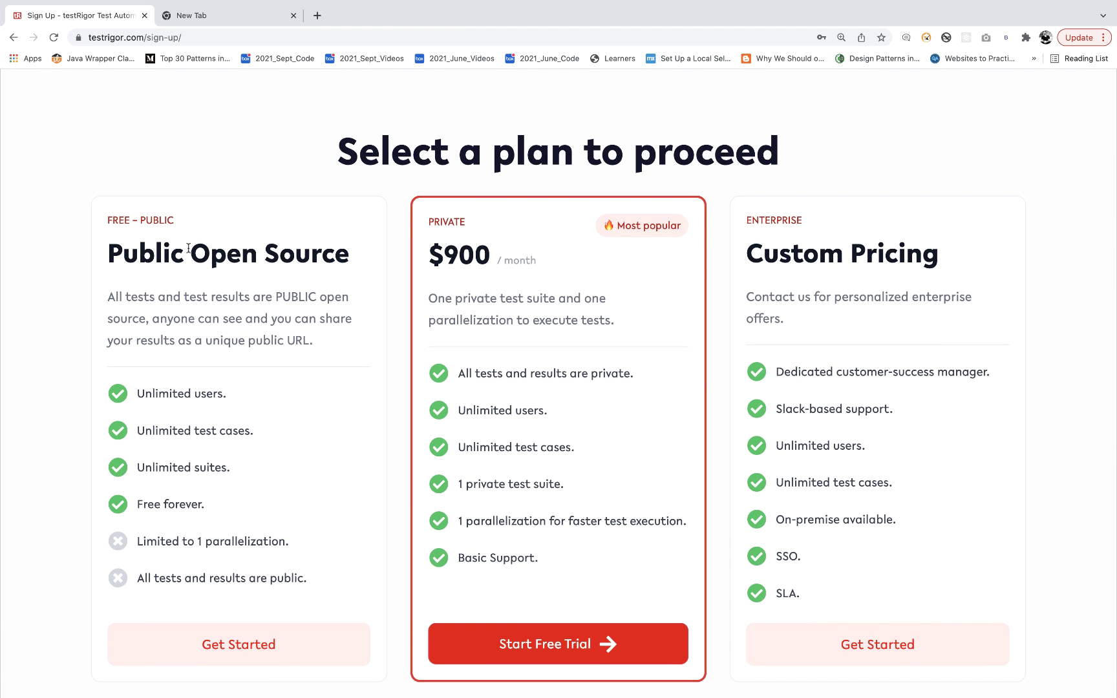
pyautogui.scroll(-1, 188, 249)
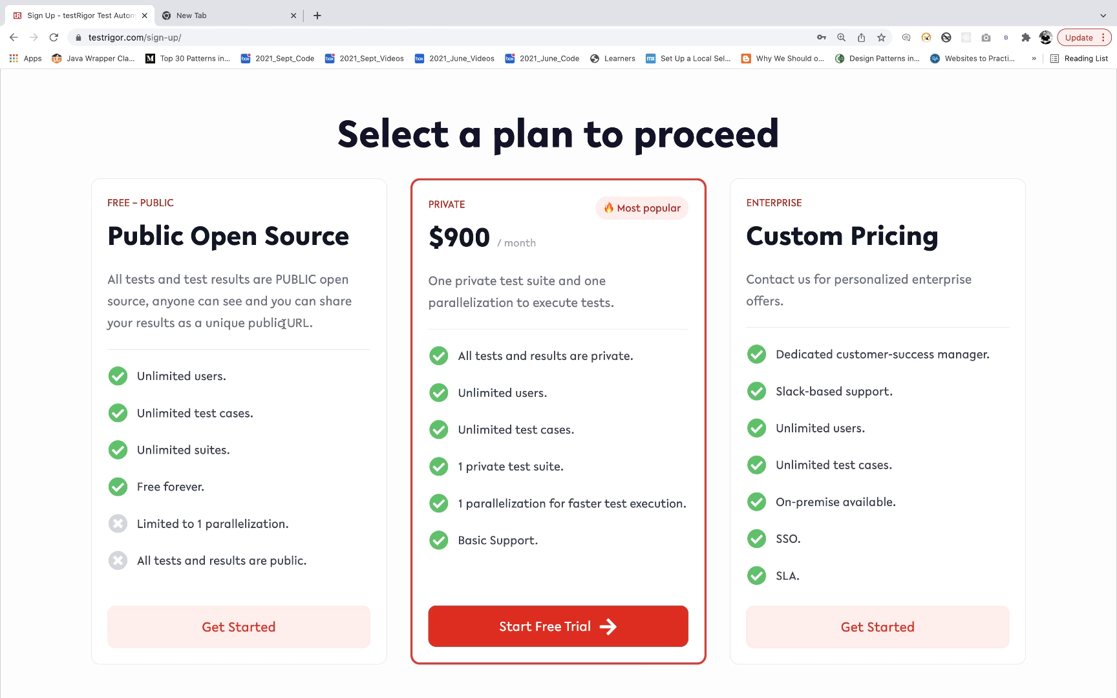
pyautogui.scroll(-1, 283, 324)
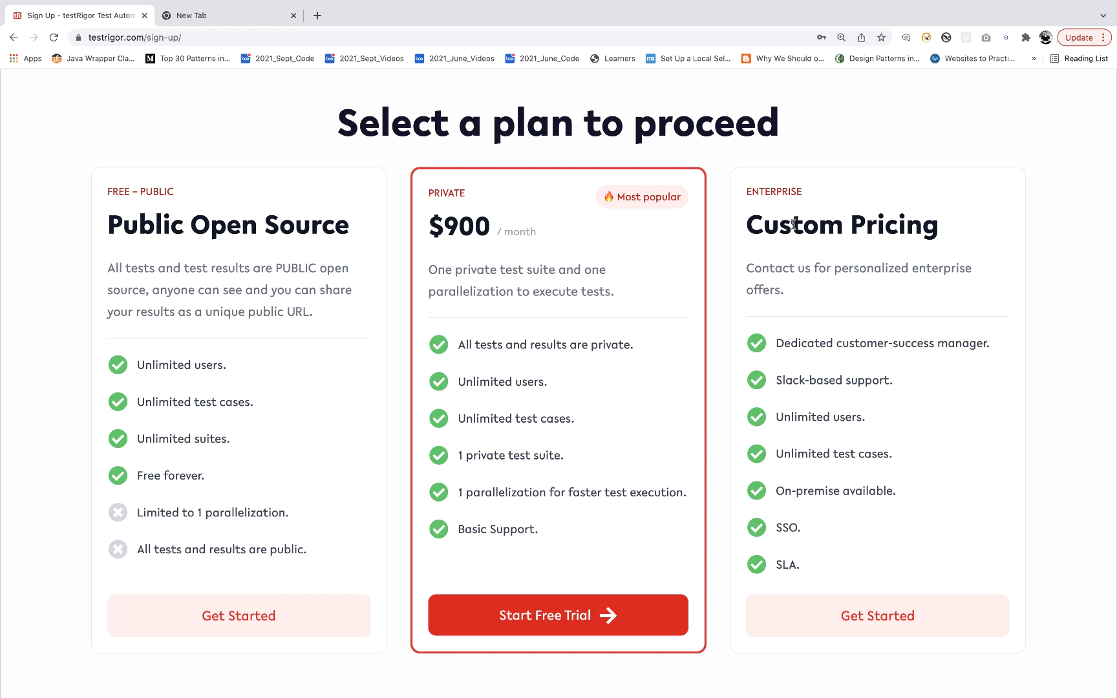
pyautogui.scroll(-5, 711, 453)
pyautogui.scroll(10, 711, 451)
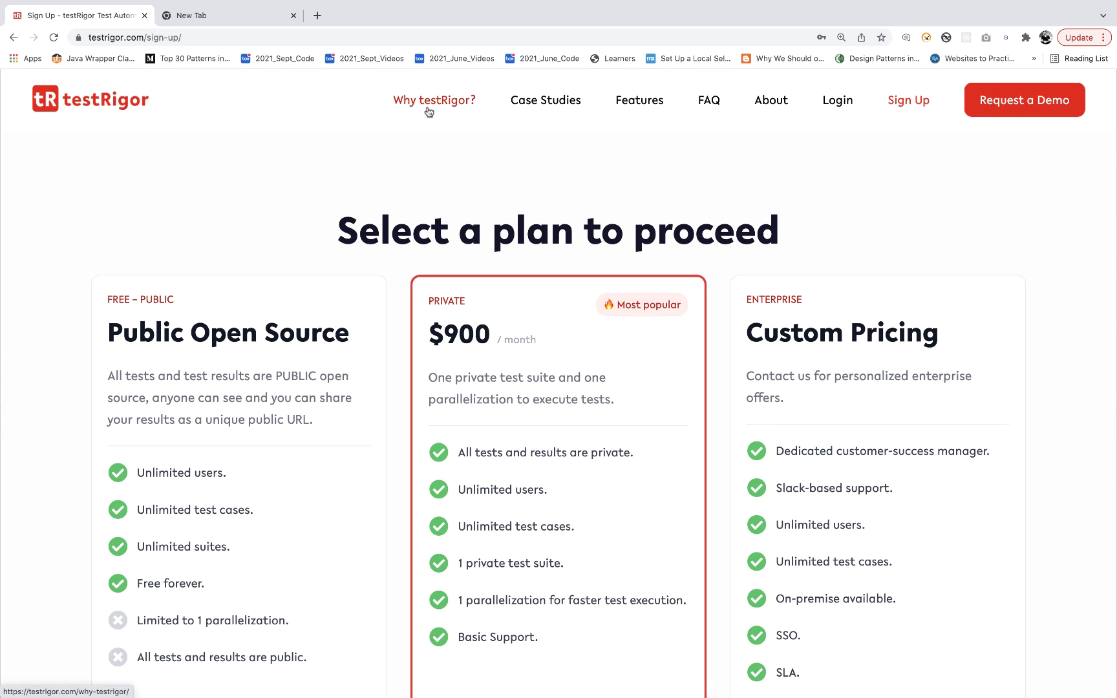
# Open the Why testRigor? page, enlarge its text and read the product description, highlighting the word "maintain".
pyautogui.click(428, 111)
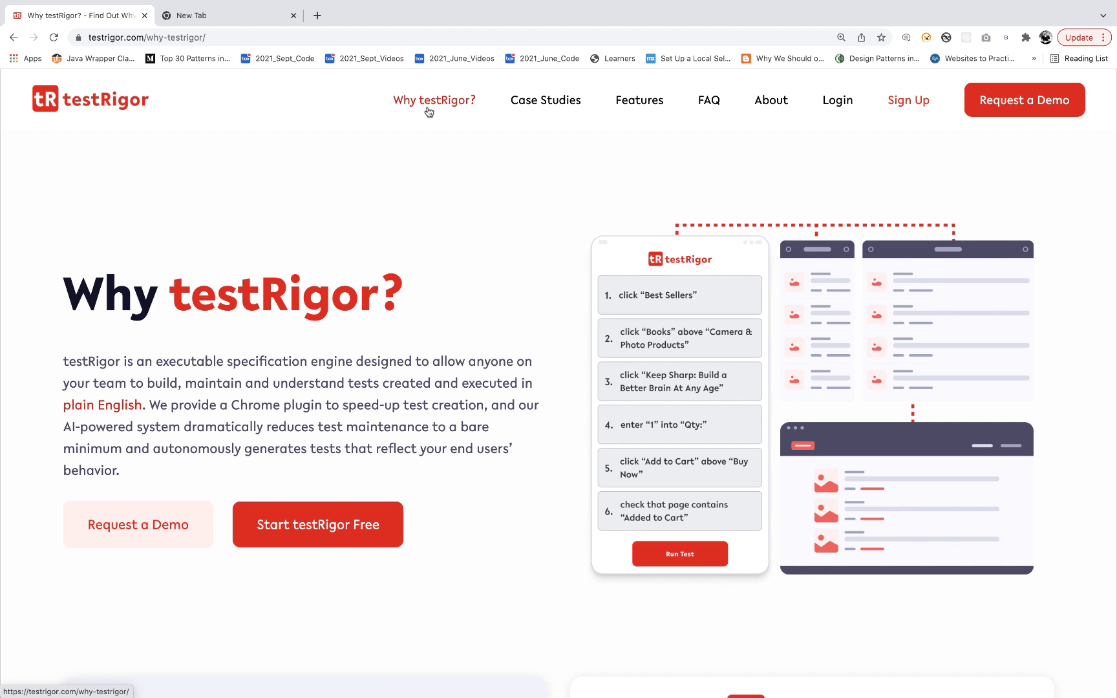
pyautogui.scroll(-3, 459, 288)
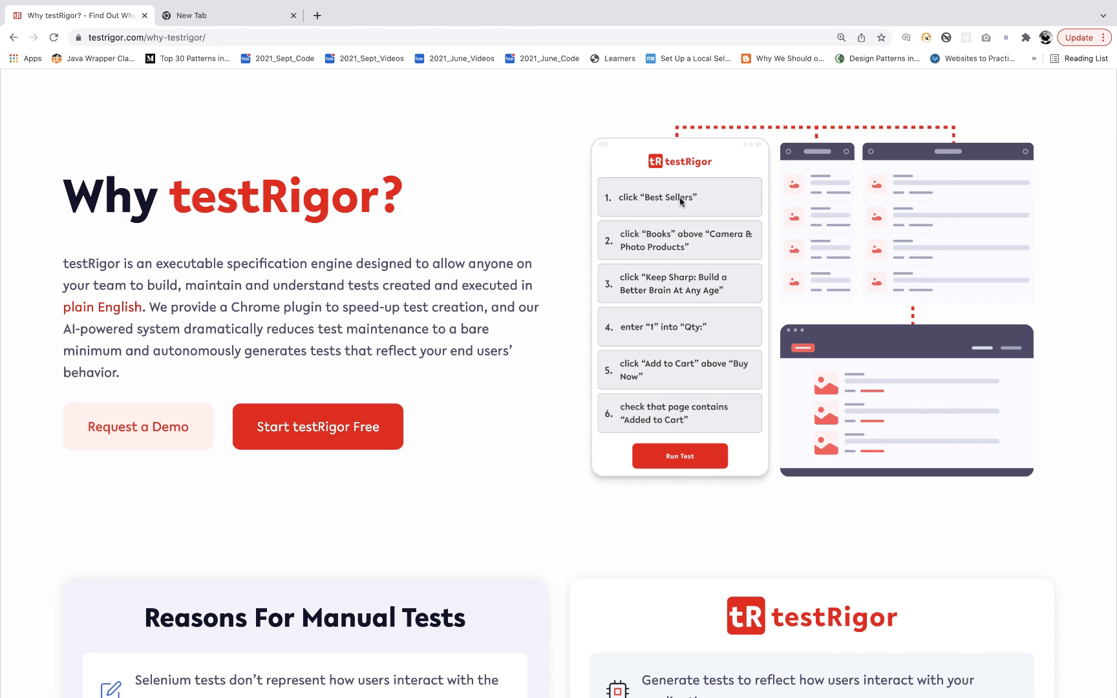
pyautogui.press('super+equal')
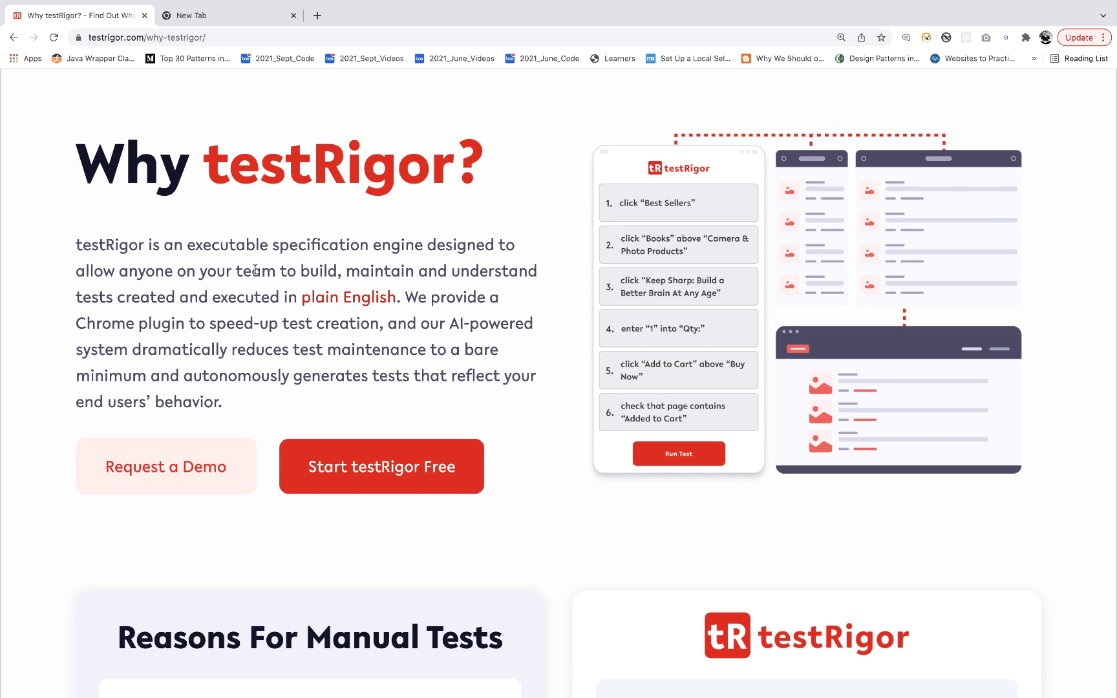
pyautogui.doubleClick(373, 274)
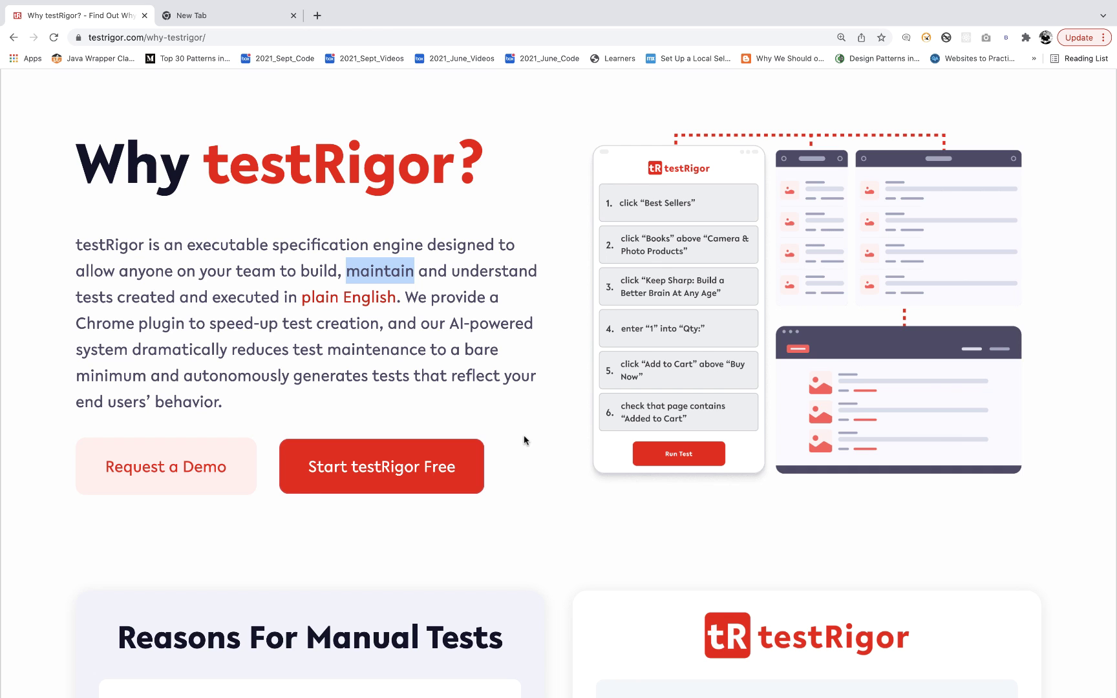
# Read through the testRigor benefits listed opposite the Reasons For Manual Tests, down to parallel testing.
pyautogui.scroll(-10, 525, 440)
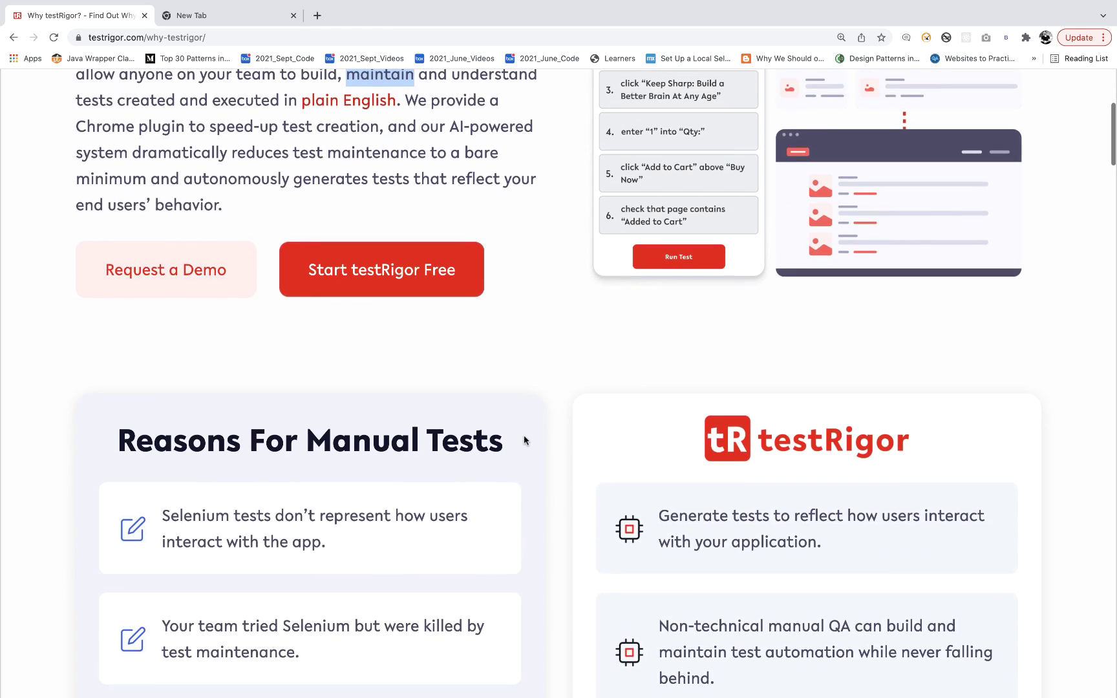
pyautogui.scroll(-2, 524, 440)
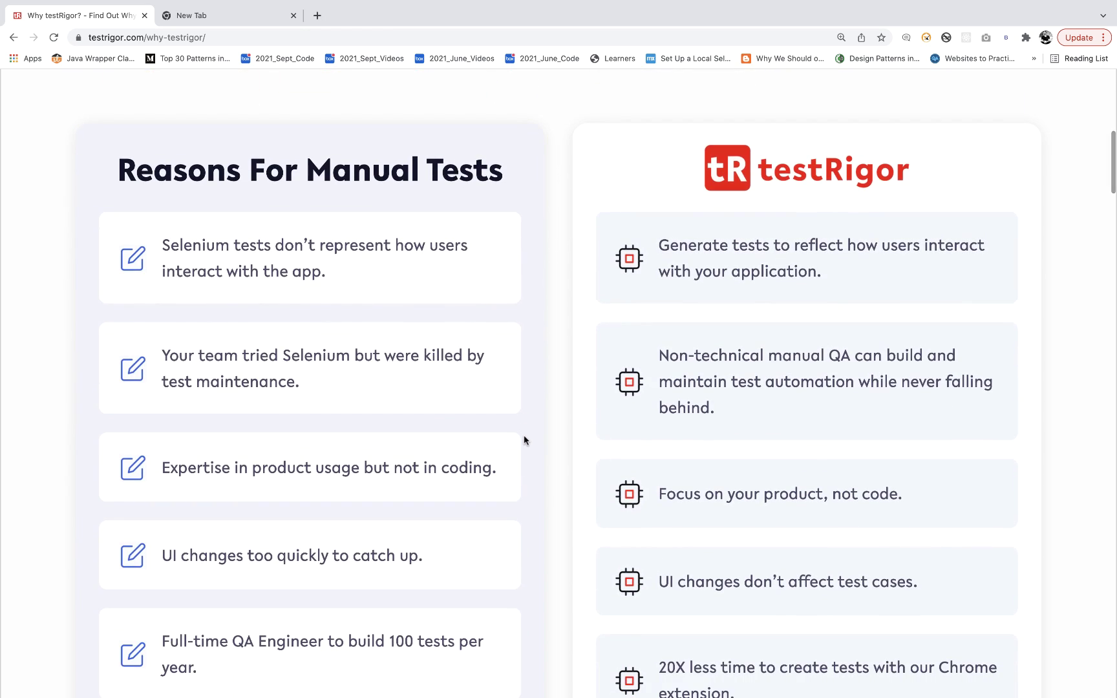
pyautogui.scroll(-1, 524, 293)
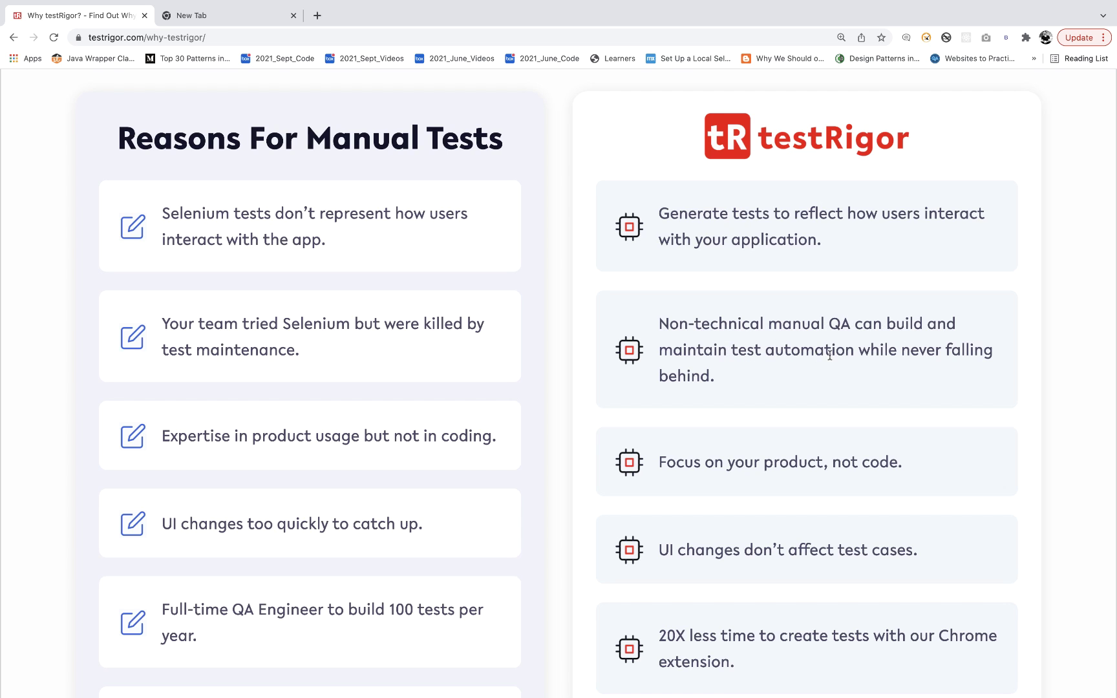
pyautogui.scroll(-2, 743, 384)
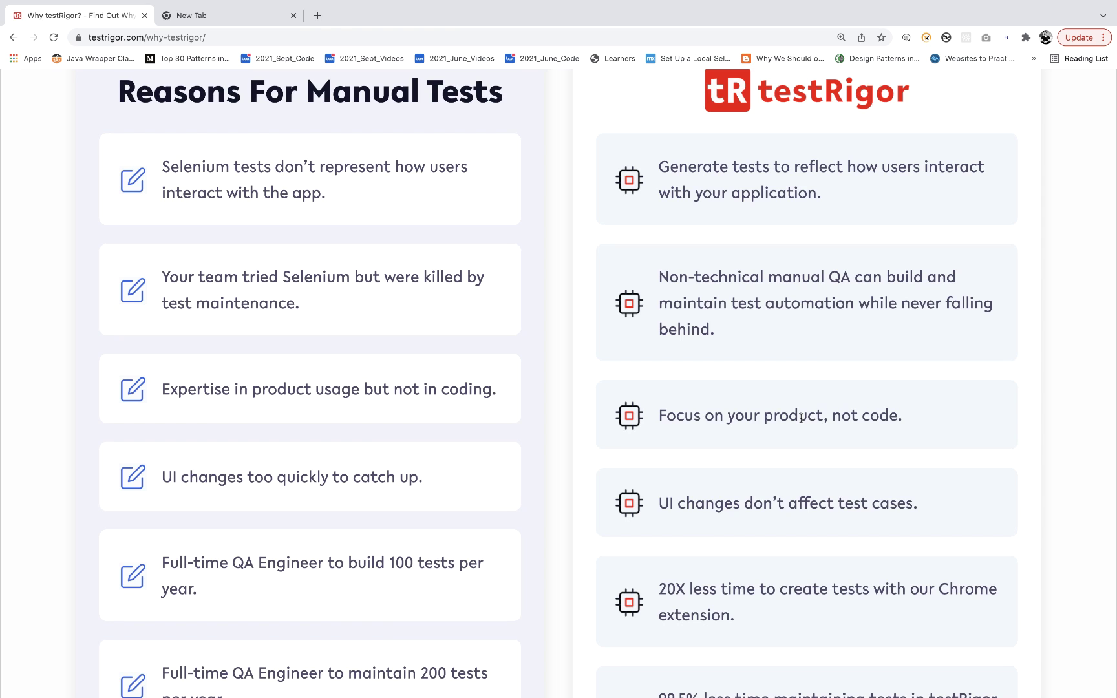
pyautogui.scroll(-2, 801, 417)
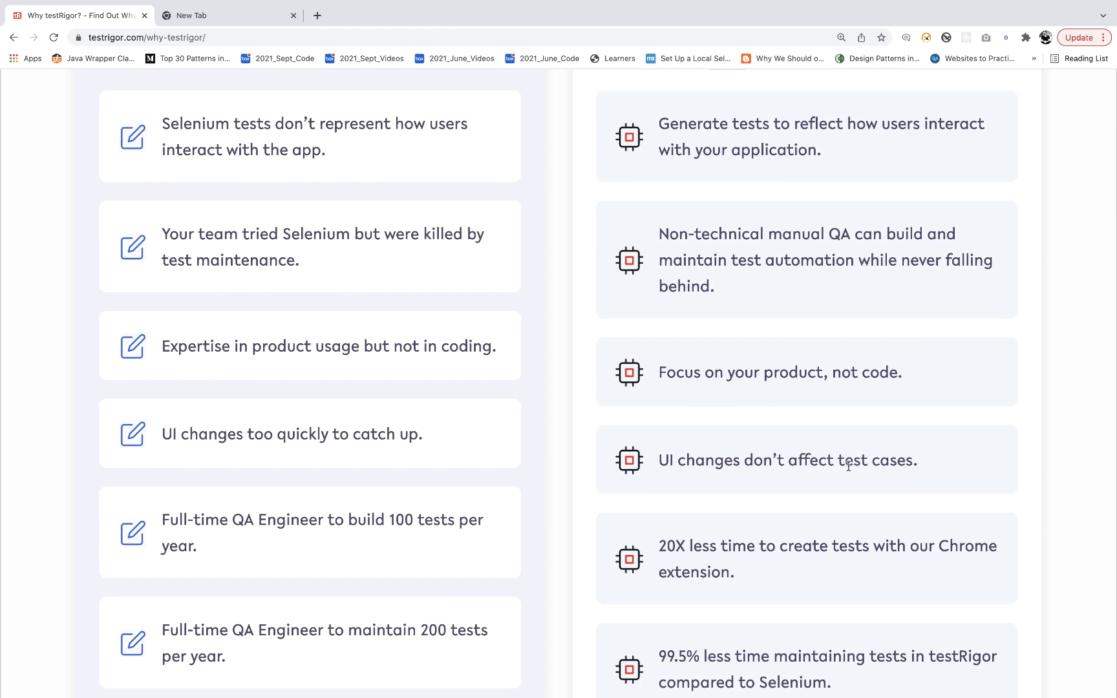
pyautogui.scroll(-2, 849, 466)
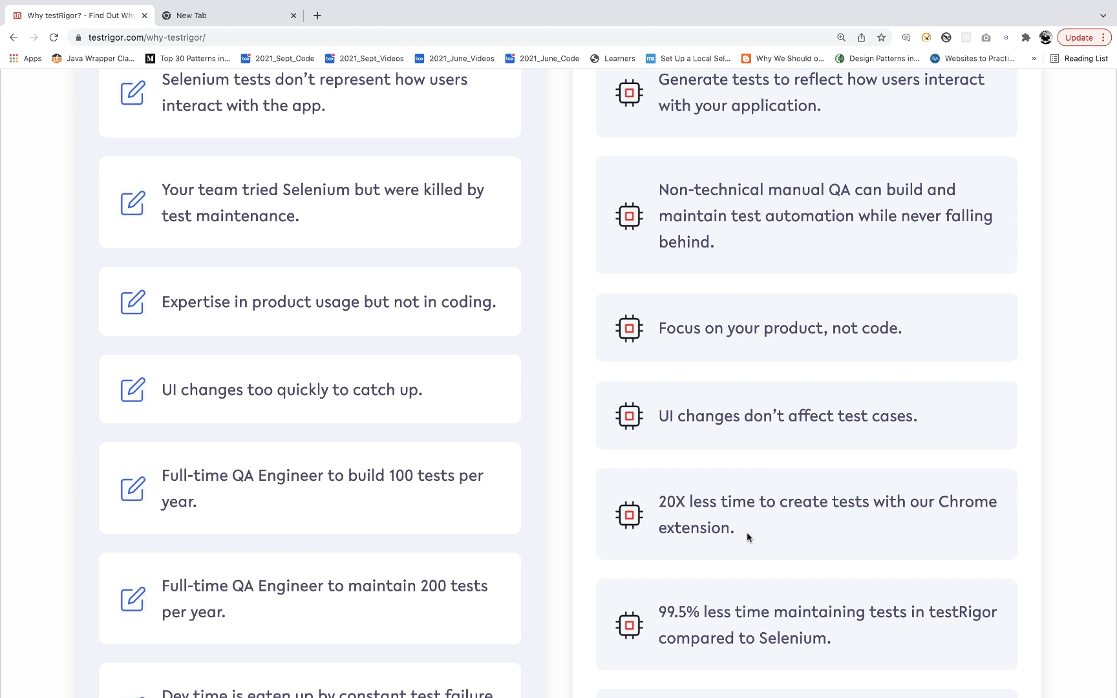
pyautogui.scroll(-3, 748, 533)
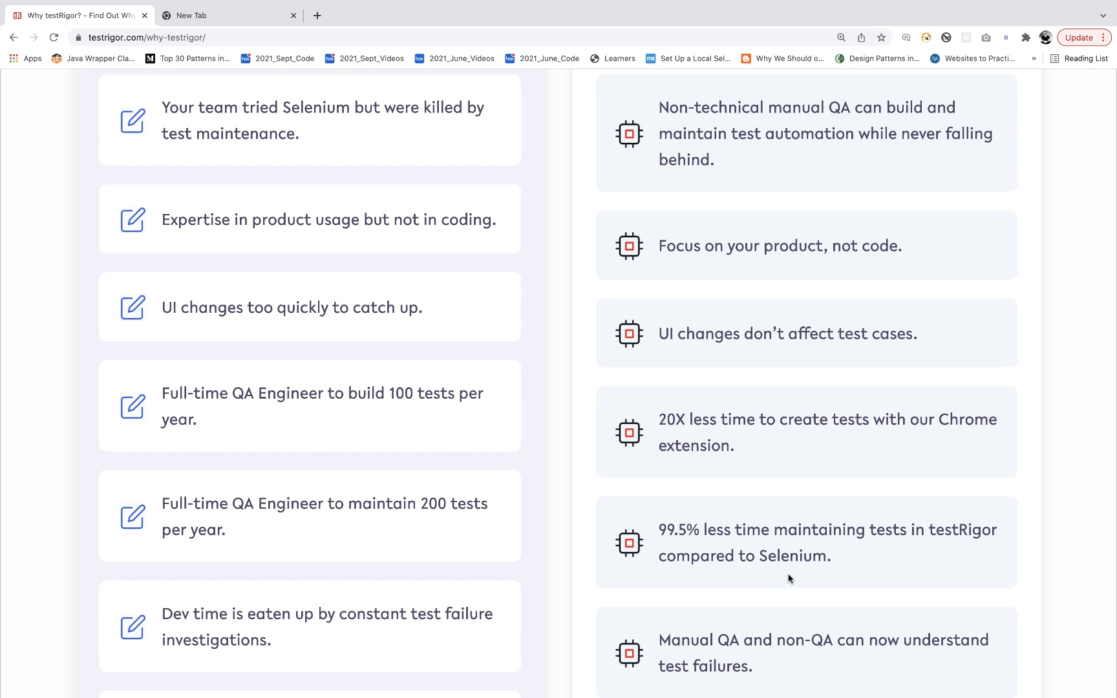
pyautogui.scroll(-4, 789, 577)
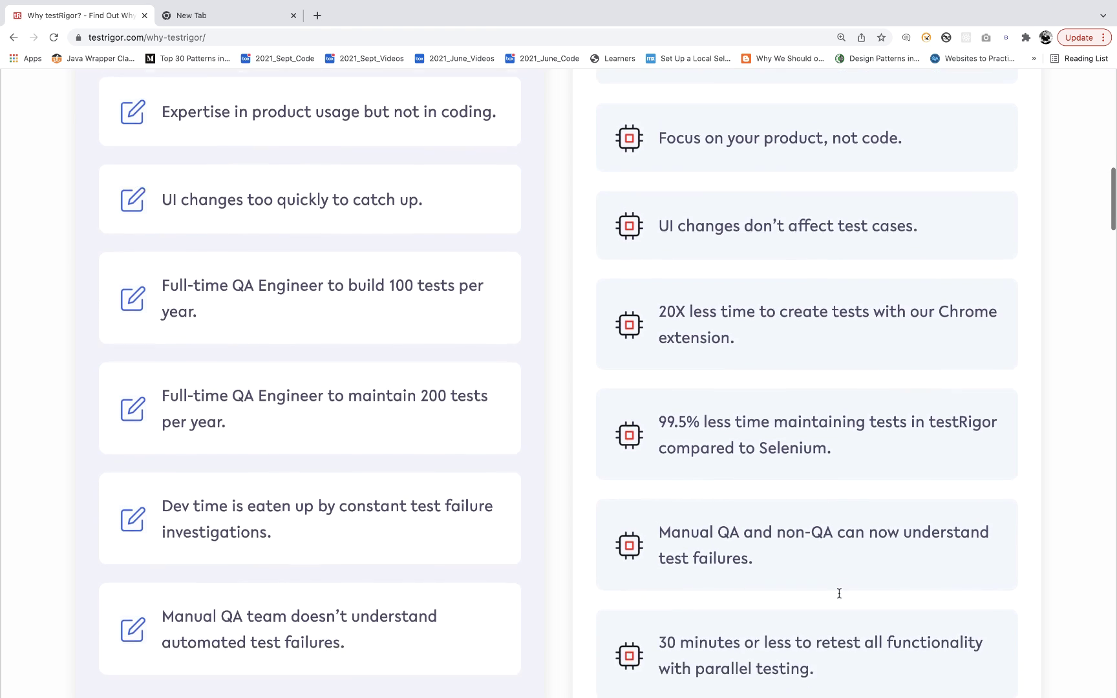
pyautogui.scroll(-1, 839, 593)
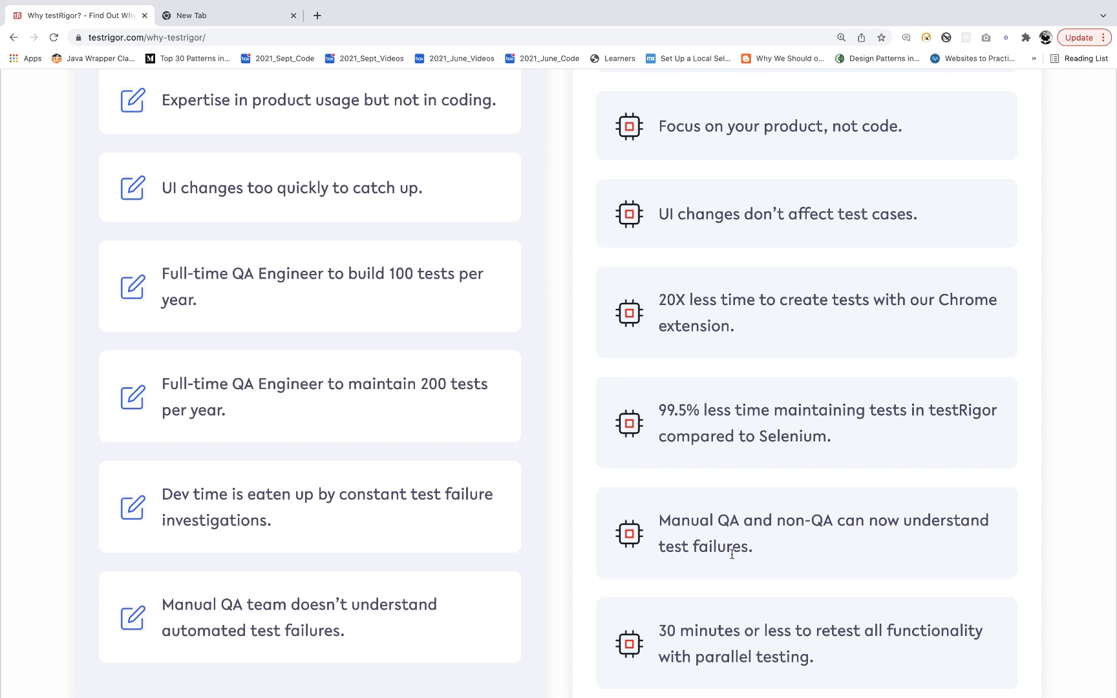
pyautogui.scroll(-1, 732, 554)
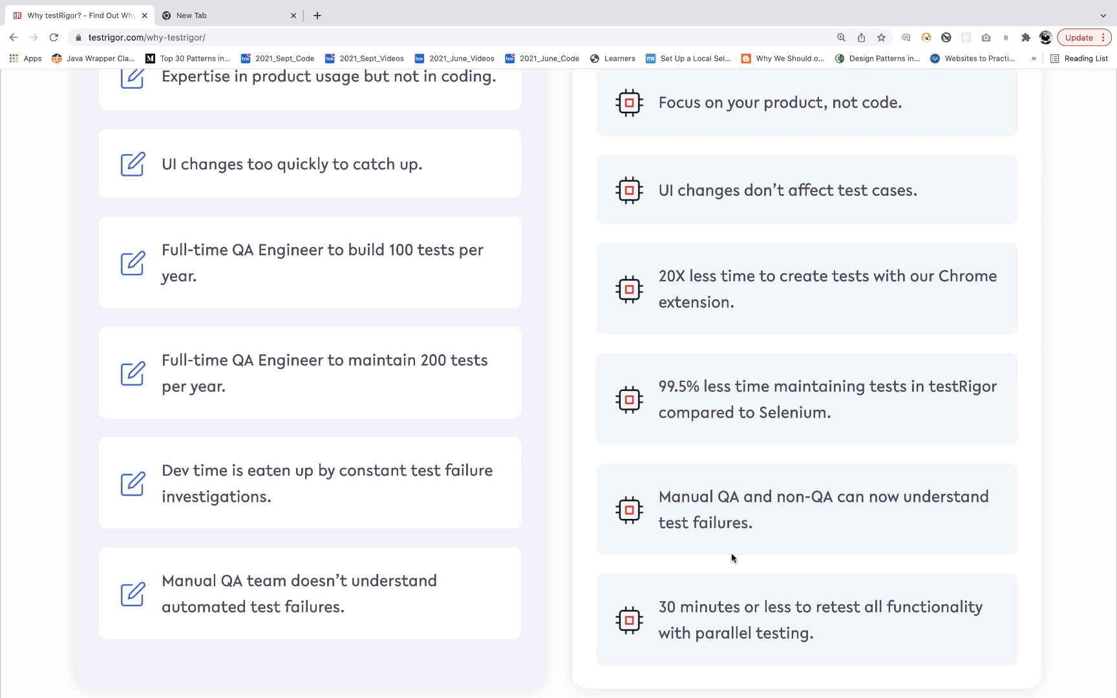
pyautogui.scroll(-2, 733, 558)
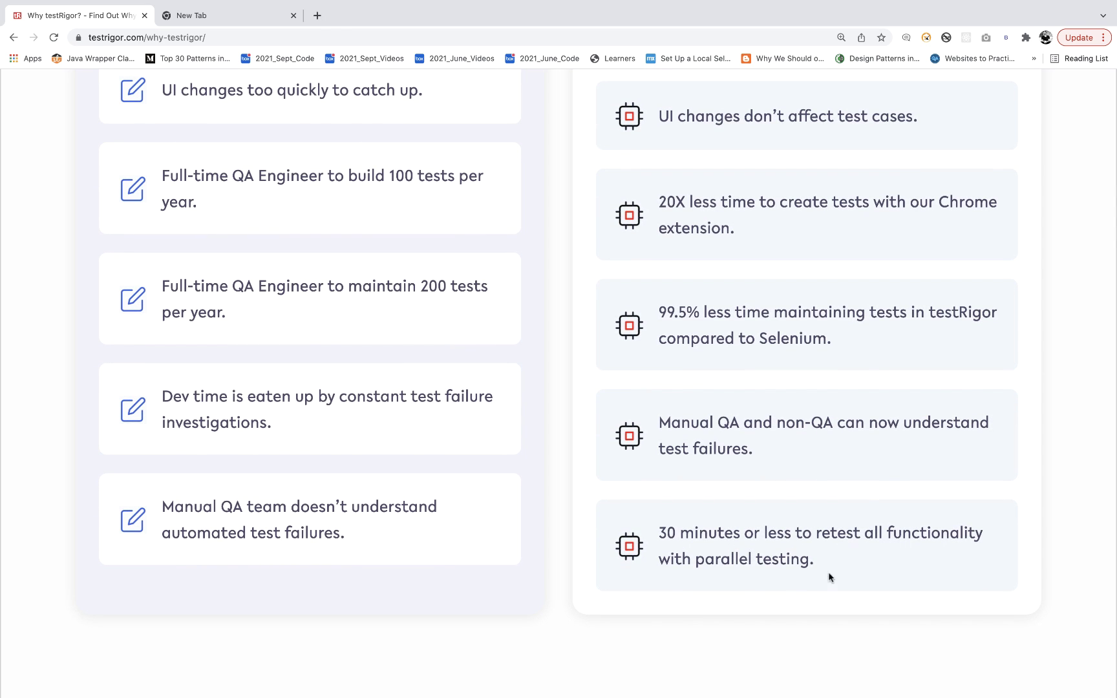
# Review the Reasons For Manual Tests list, including test maintenance effort, failure investigations and the manual QA team's understanding.
pyautogui.scroll(6, 481, 453)
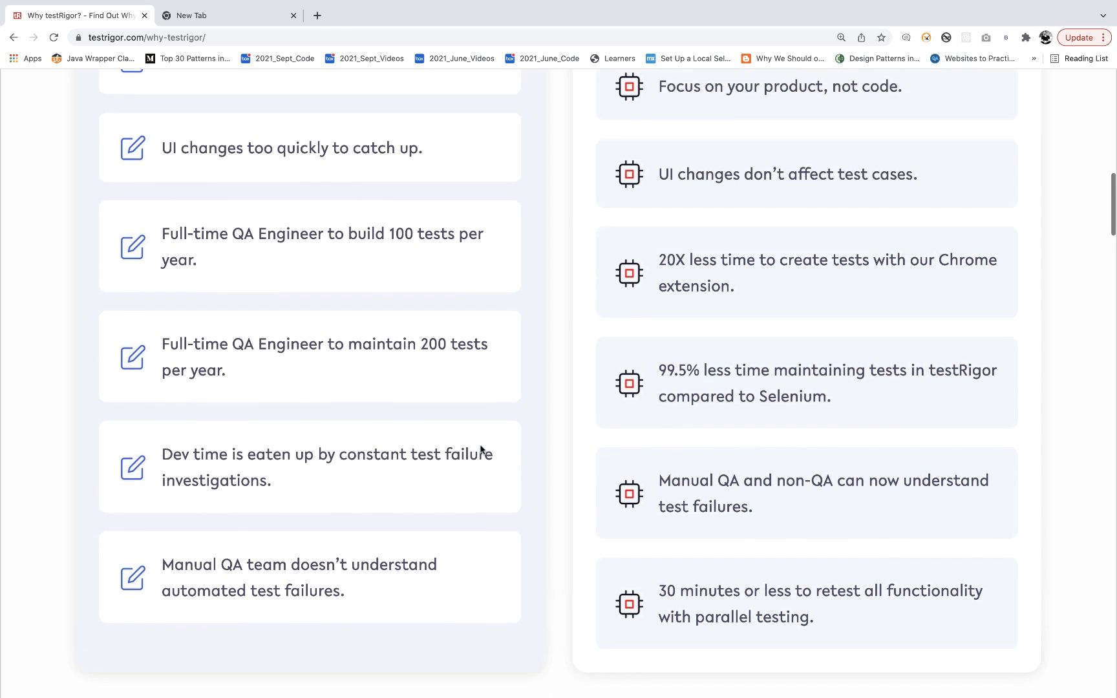
pyautogui.scroll(-4, 481, 472)
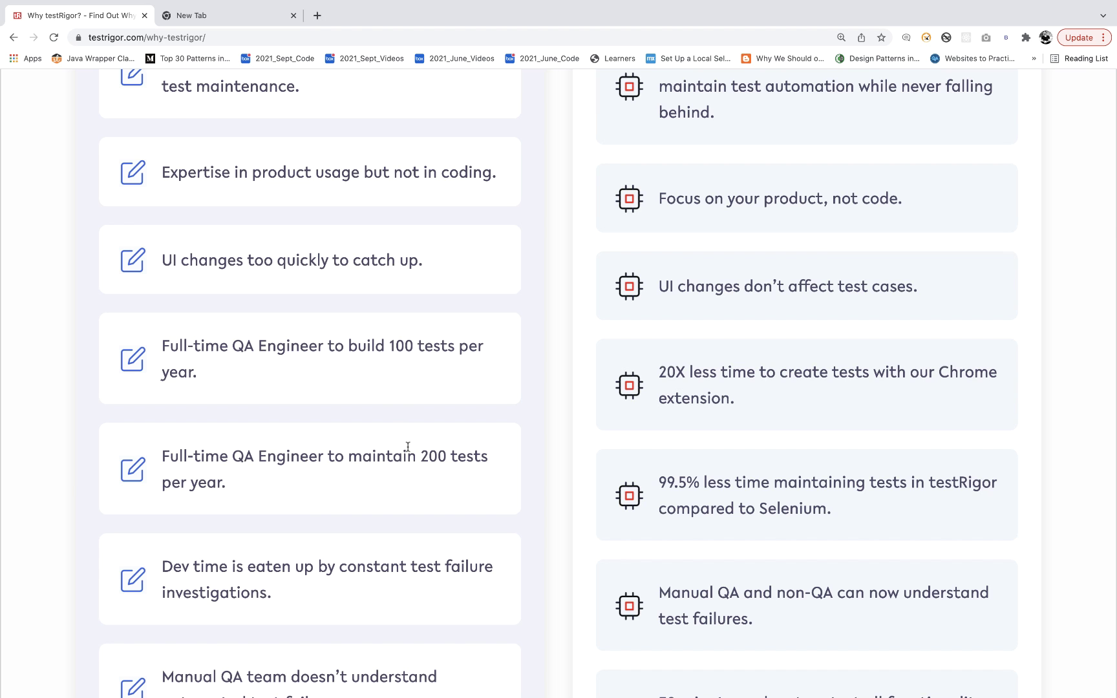
pyautogui.scroll(-3, 407, 452)
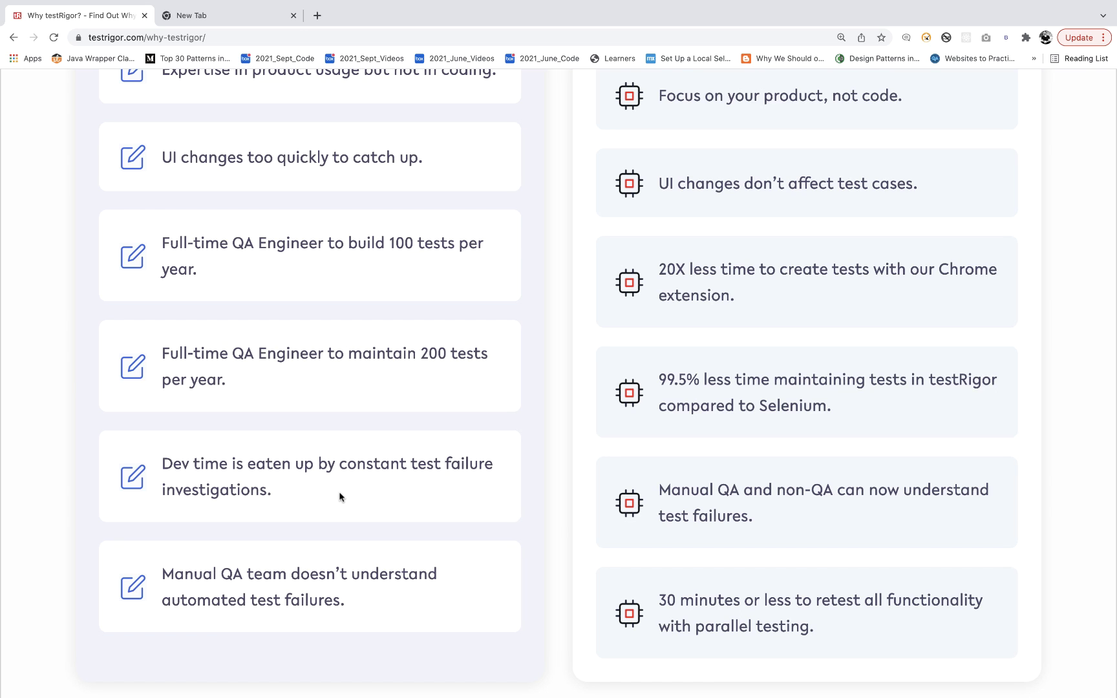
pyautogui.scroll(-2, 340, 496)
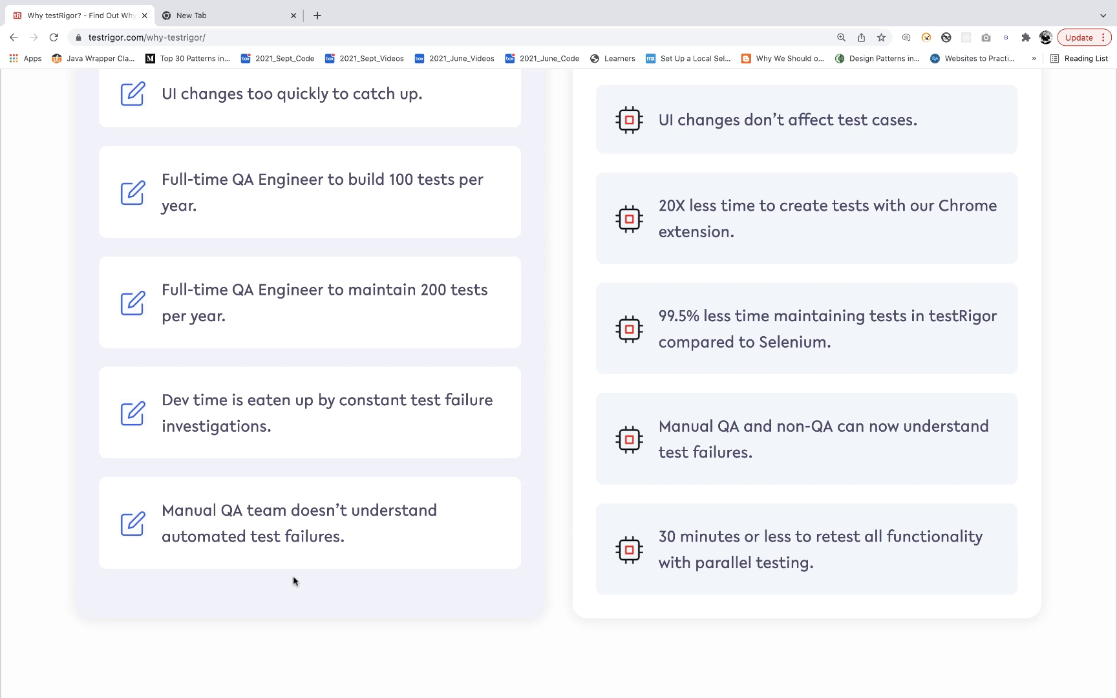
pyautogui.scroll(8, 564, 520)
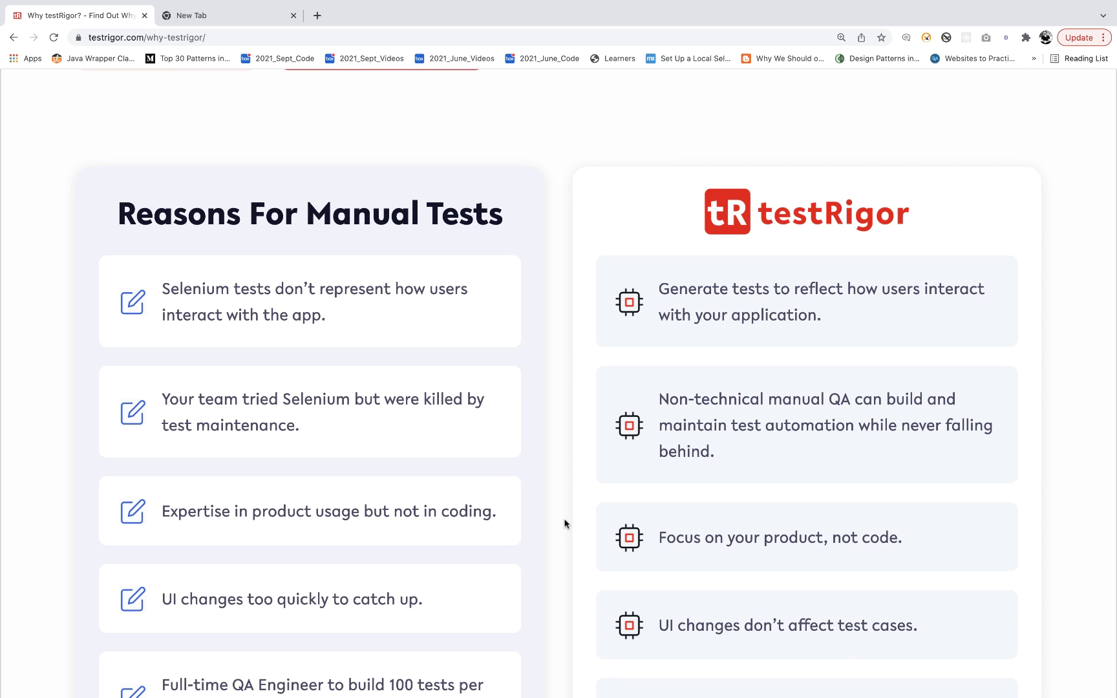
# Review the customer stories, the How testRigor Compares table across all its columns, and the testRigor vs Manual Testing section.
pyautogui.scroll(-15, 564, 524)
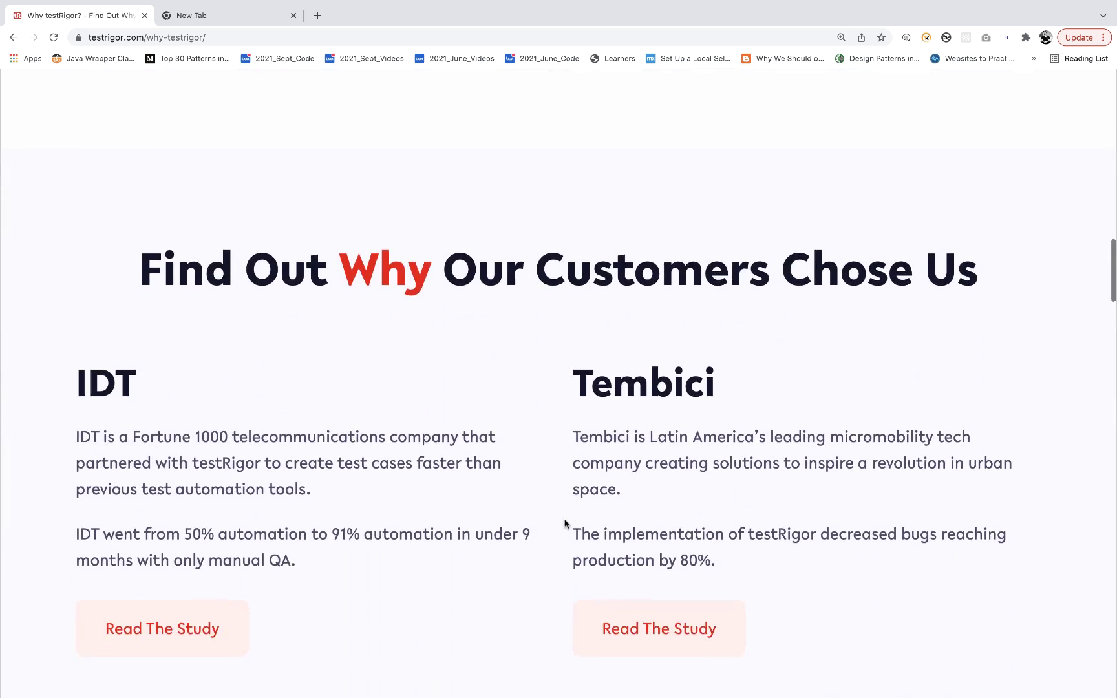
pyautogui.scroll(-7, 564, 523)
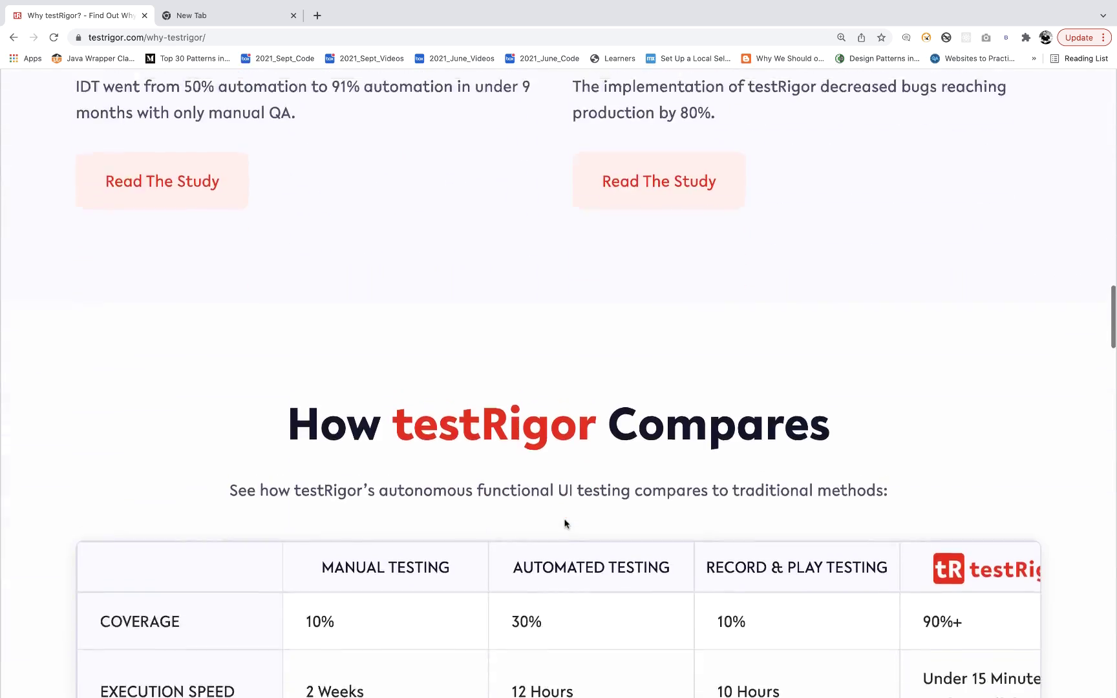
pyautogui.scroll(-6, 564, 524)
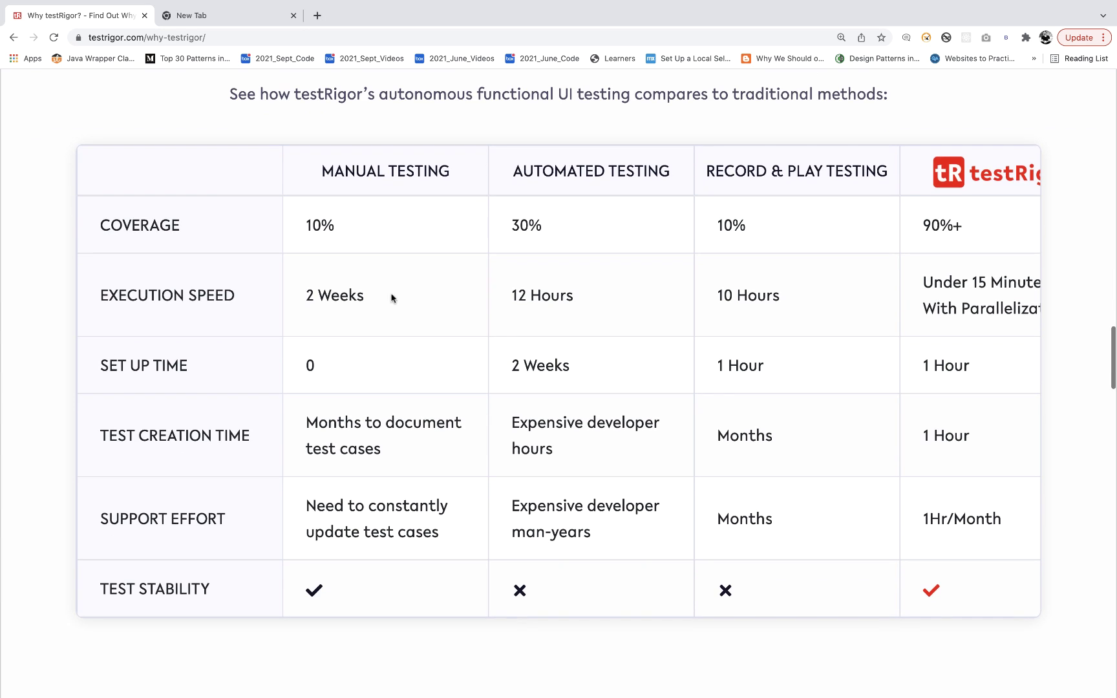
pyautogui.hscroll(2, 629, 372)
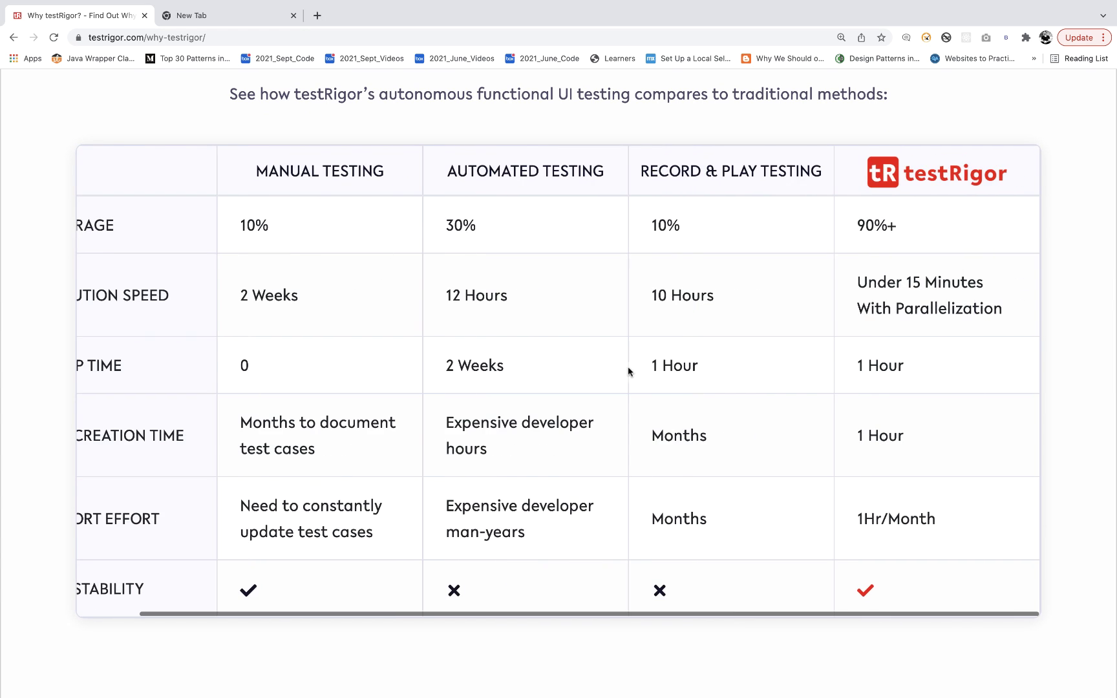
pyautogui.hscroll(-2, 629, 372)
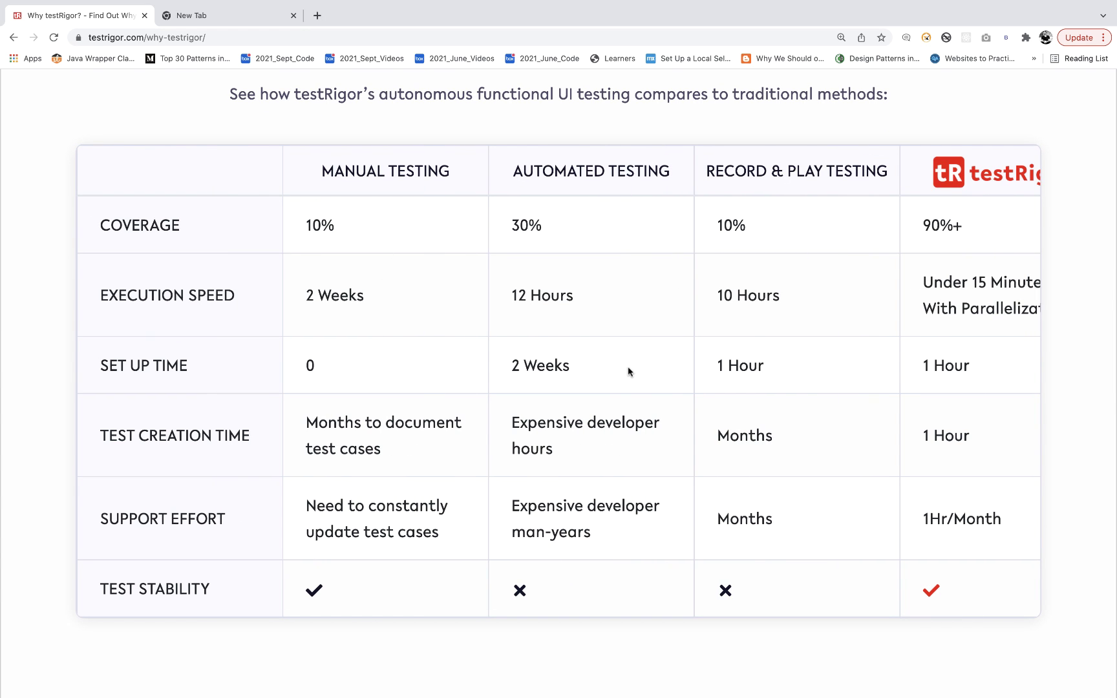
pyautogui.scroll(-10, 628, 372)
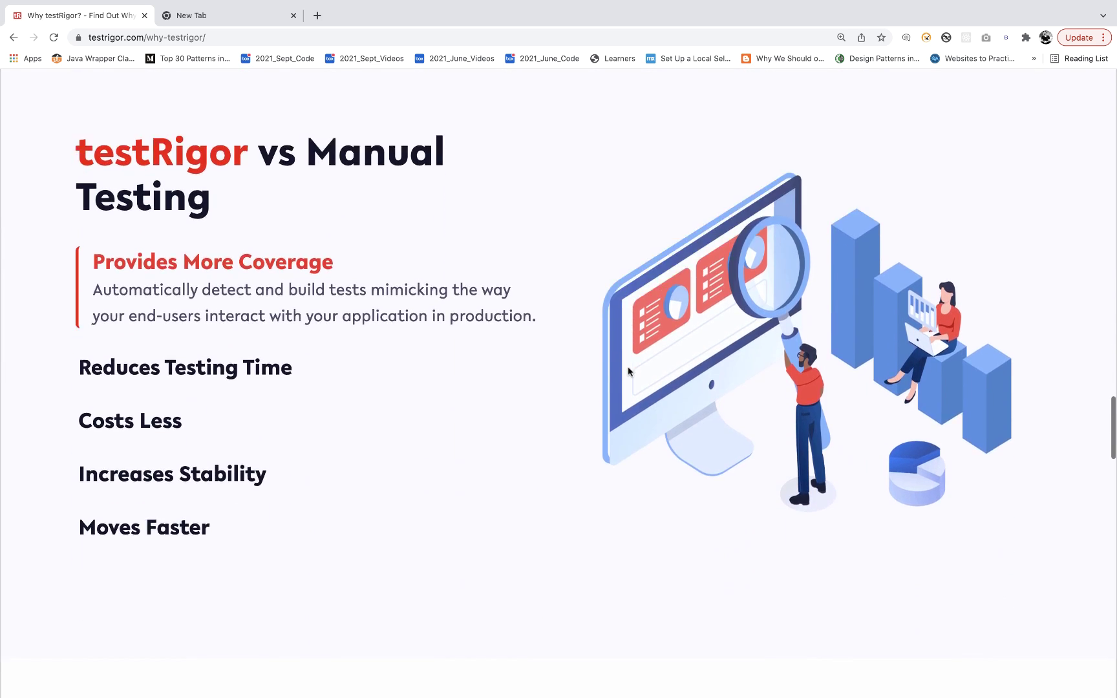
pyautogui.scroll(-10, 399, 582)
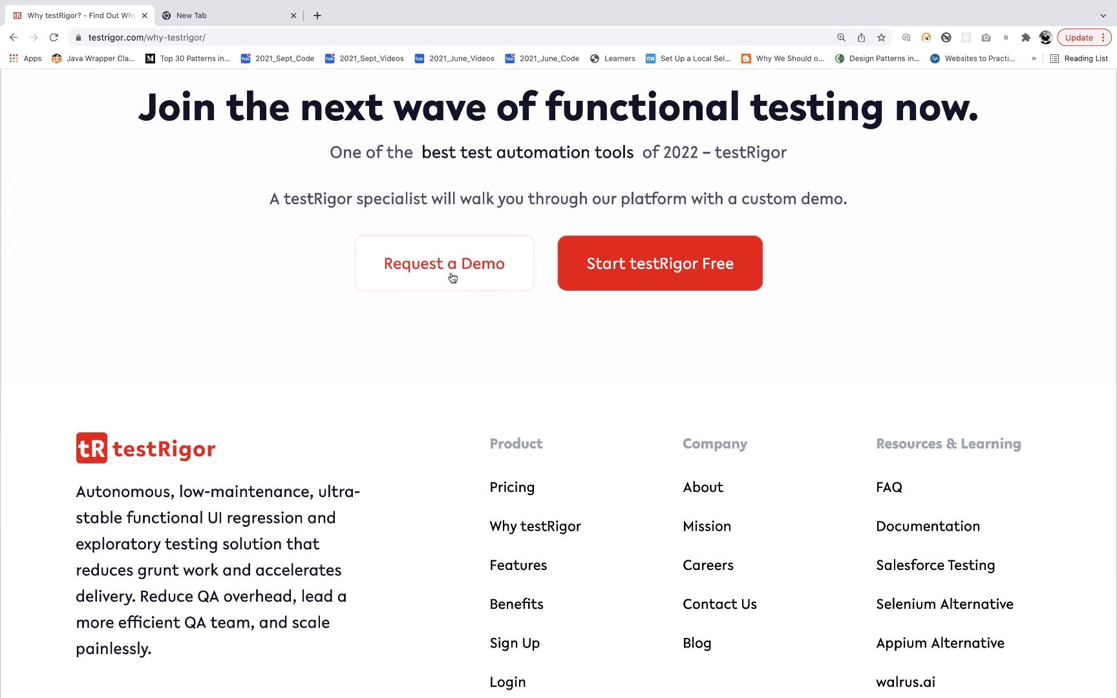
# Open the Documentation link under Resources & Learning in a new browser tab and switch to that tab.
pyautogui.scroll(-3, 554, 381)
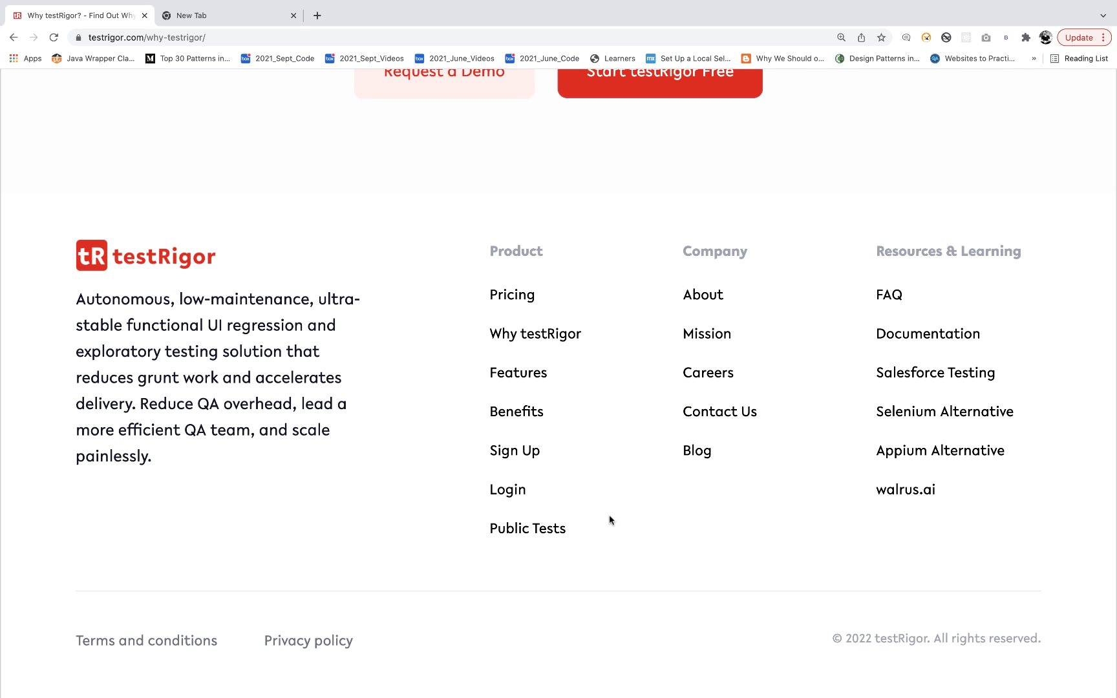
pyautogui.rightClick(899, 336)
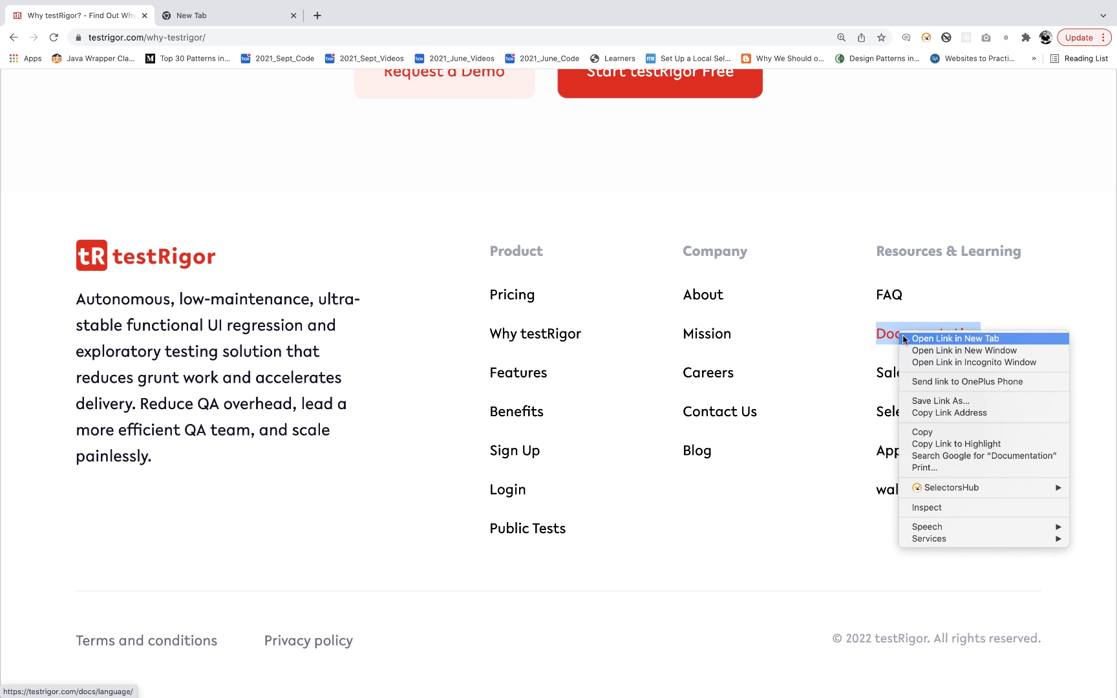
pyautogui.click(911, 338)
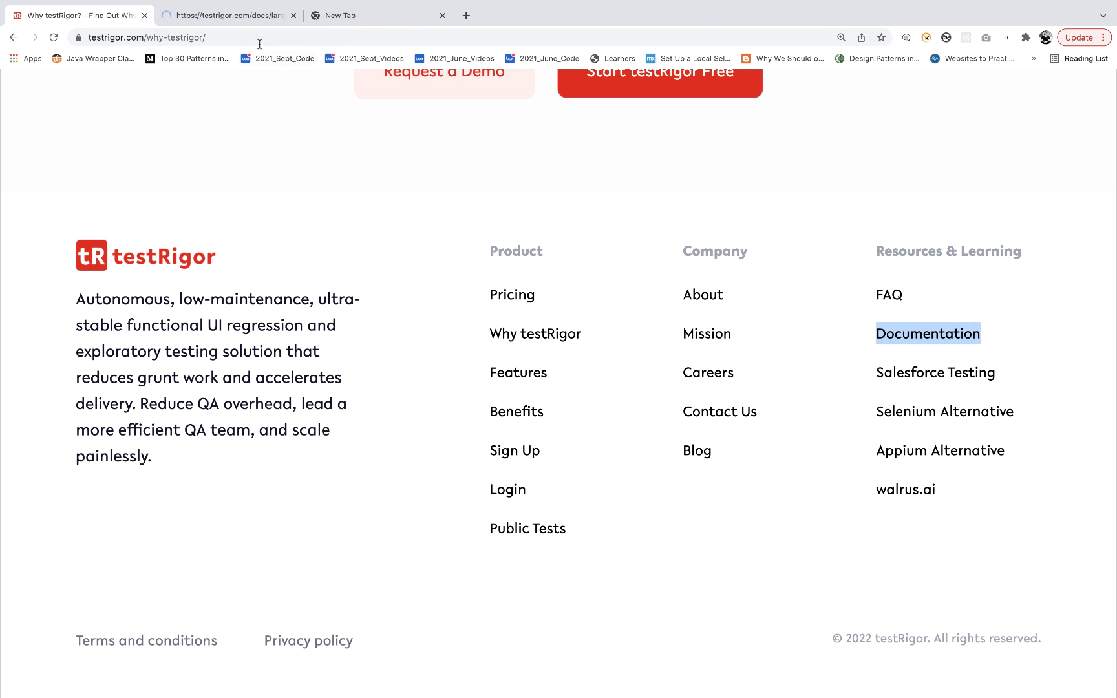
pyautogui.click(239, 20)
# Read the click command examples under Basic Commands, highlighting those from click "cart" through middle click on the 3rd "hello".
pyautogui.scroll(-5, 487, 372)
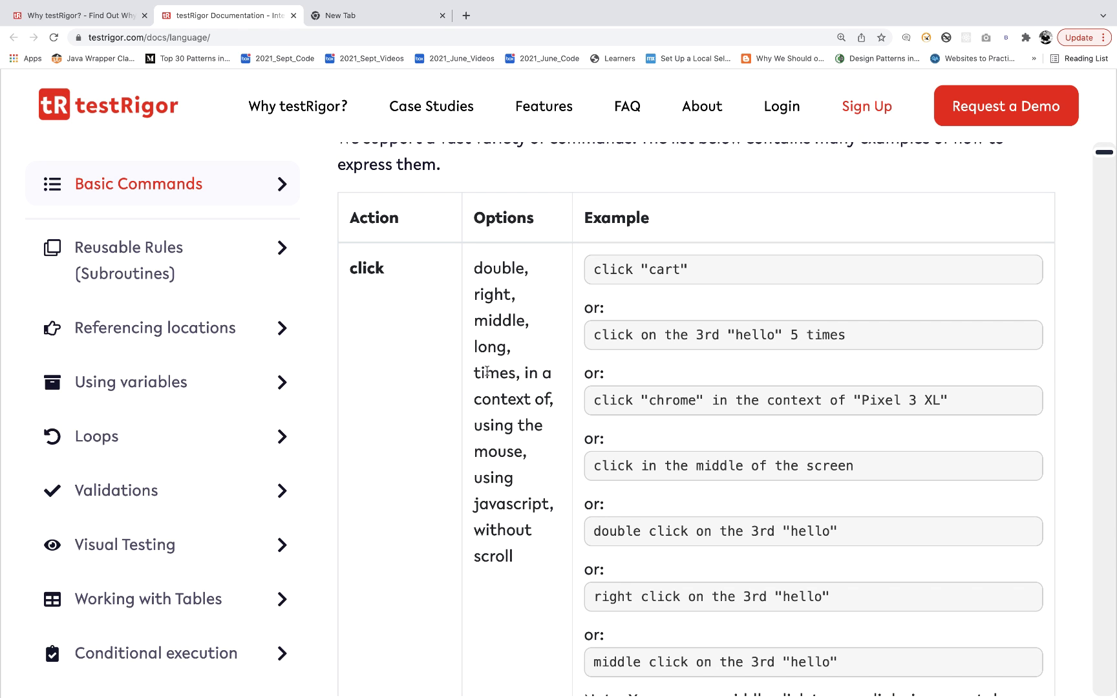
pyautogui.tripleClick(616, 273)
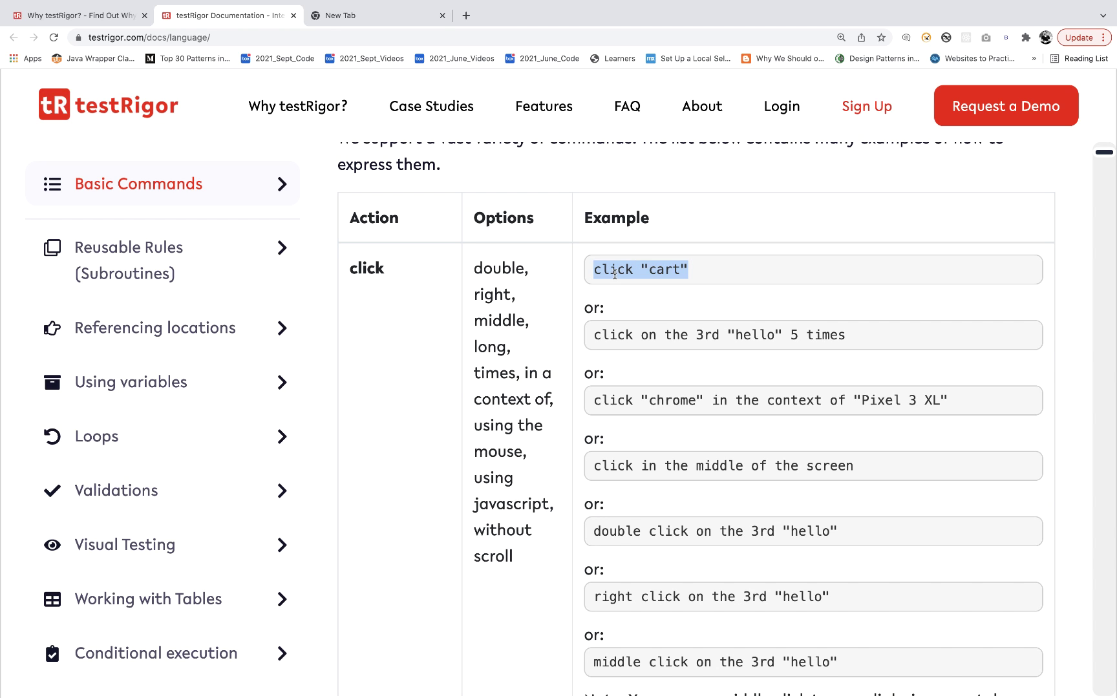
pyautogui.tripleClick(671, 330)
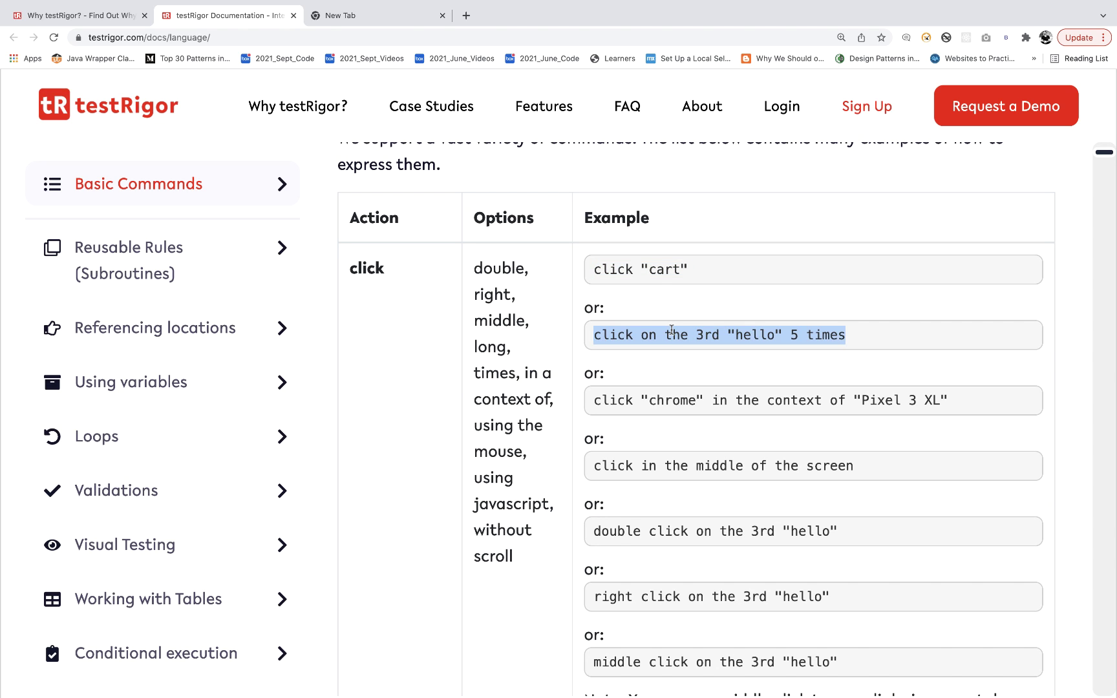
pyautogui.tripleClick(674, 402)
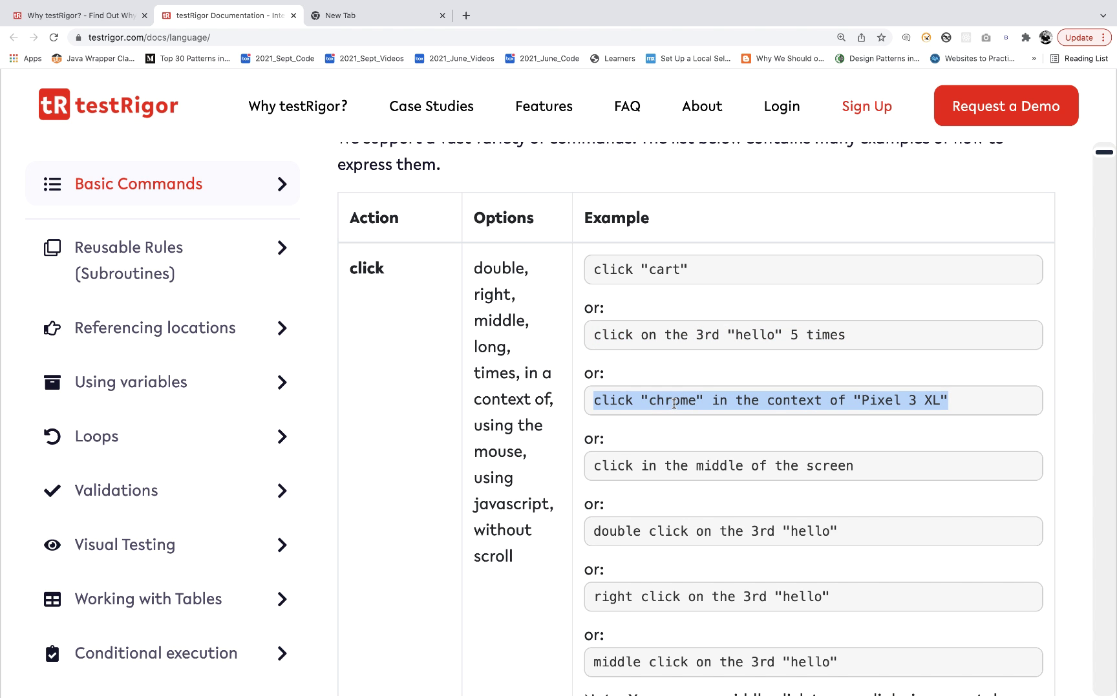
pyautogui.scroll(-3, 674, 404)
pyautogui.tripleClick(669, 400)
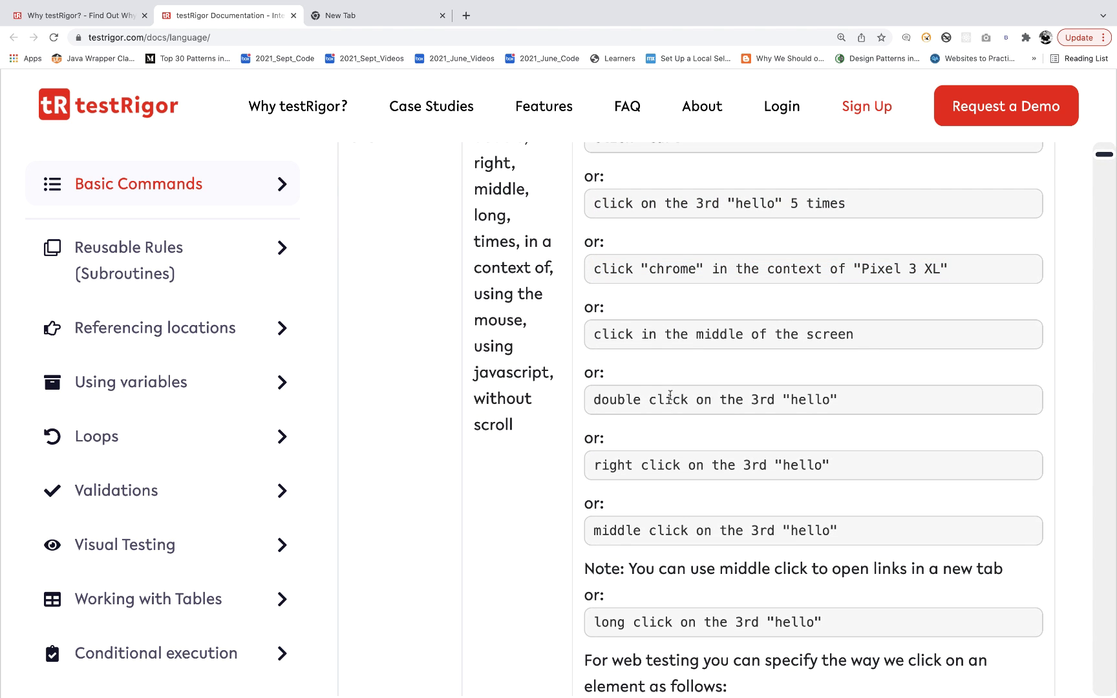
pyautogui.doubleClick(668, 469)
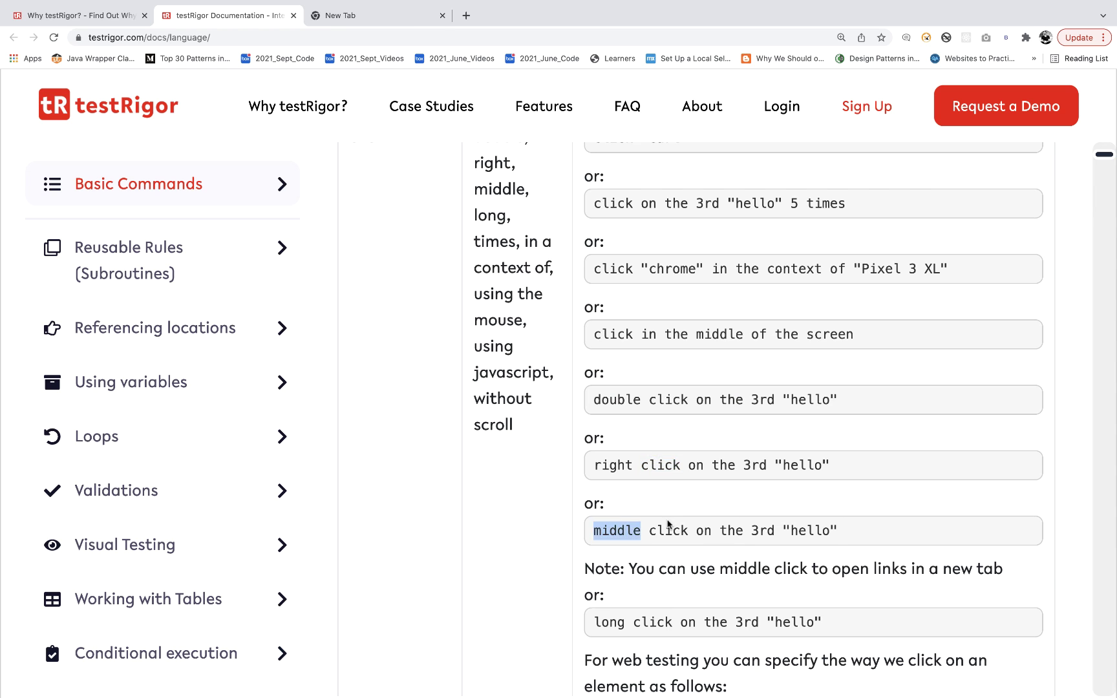
pyautogui.tripleClick(669, 527)
# Read the remaining click variants, highlighting "javascript" in the web testing example, and look through the generate command examples.
pyautogui.scroll(-1, 669, 527)
pyautogui.scroll(-5, 668, 524)
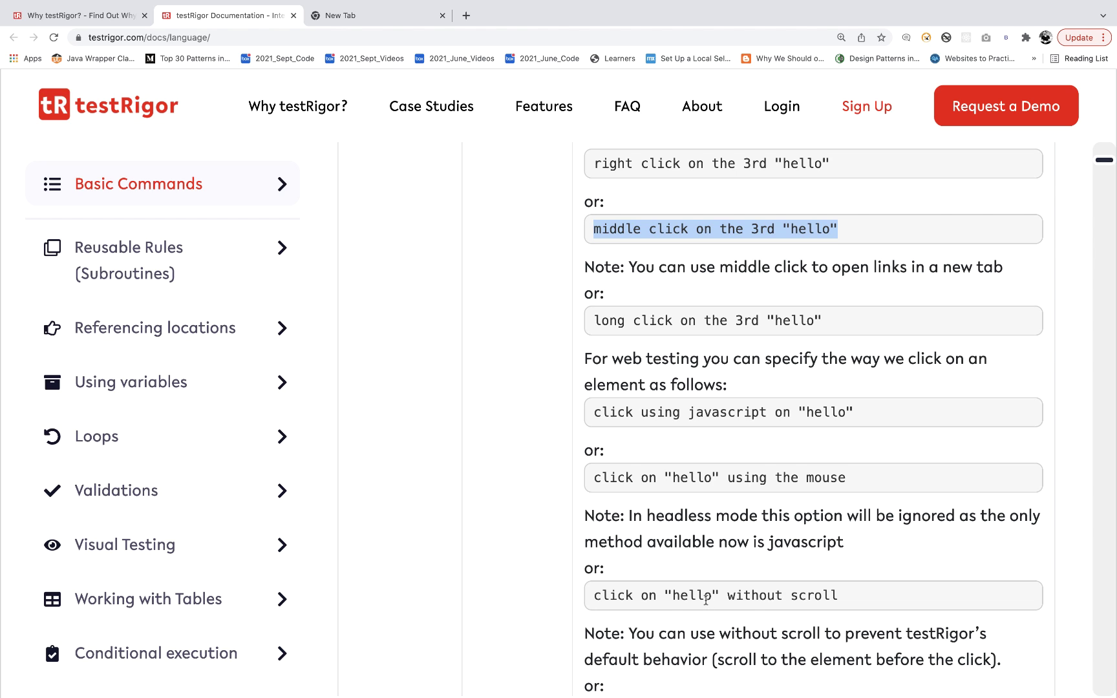
pyautogui.tripleClick(718, 412)
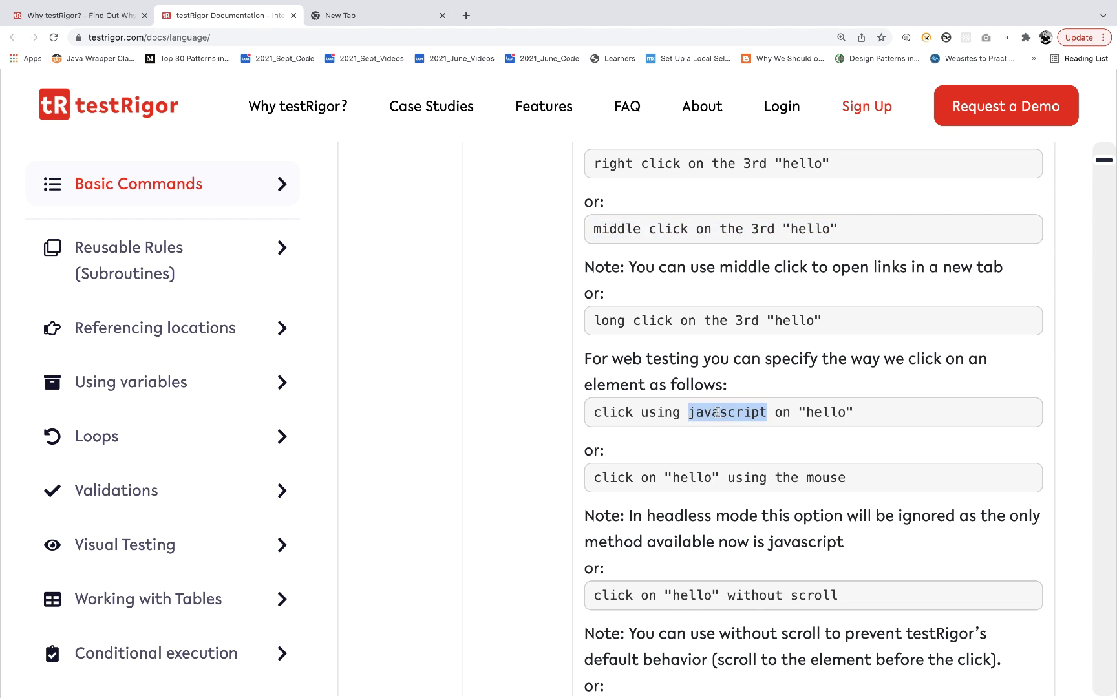
pyautogui.scroll(-15, 719, 545)
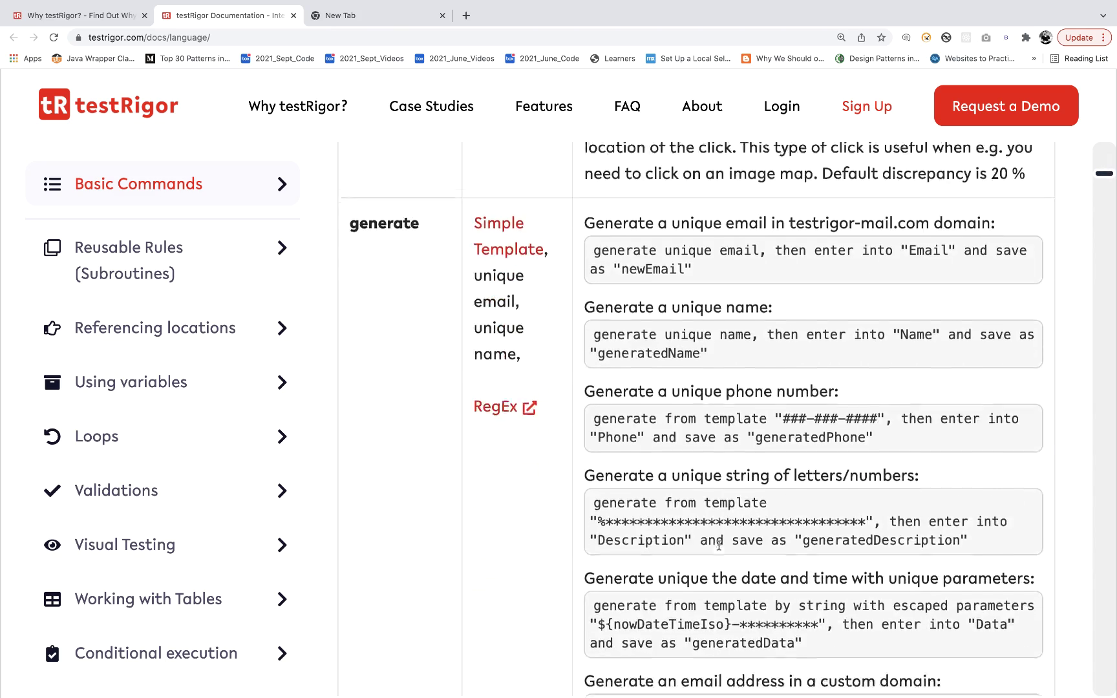
pyautogui.scroll(-2, 719, 546)
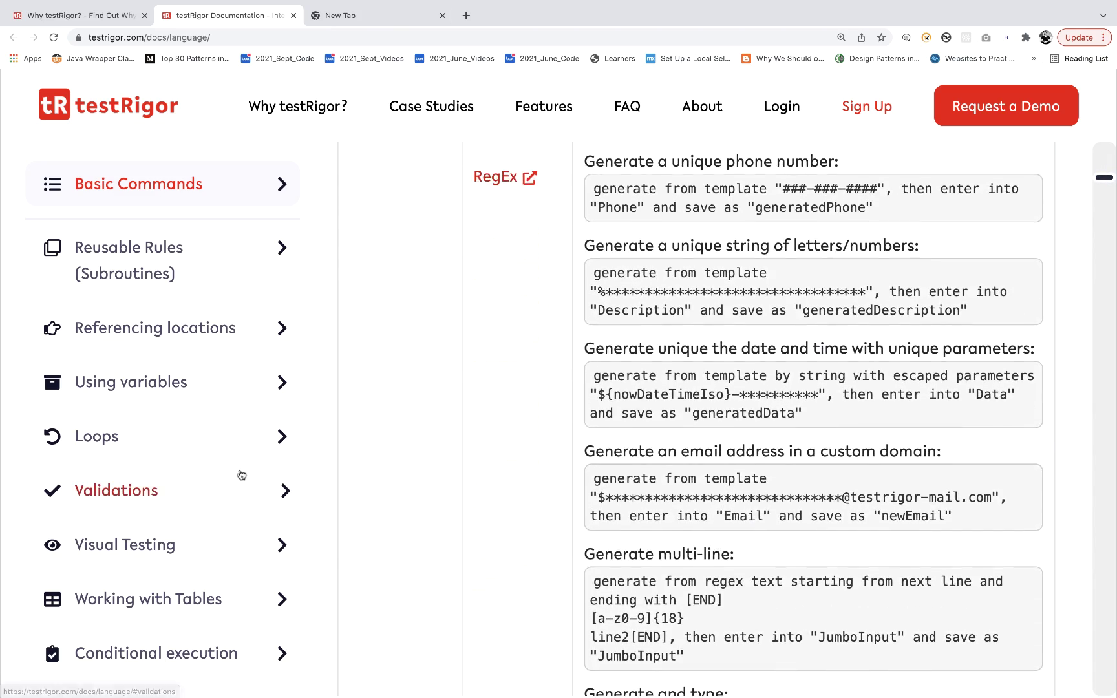
# Open the Validations documentation and read the UI validations list, highlighting entries from "contains" through "is visible/is invisible".
pyautogui.click(159, 492)
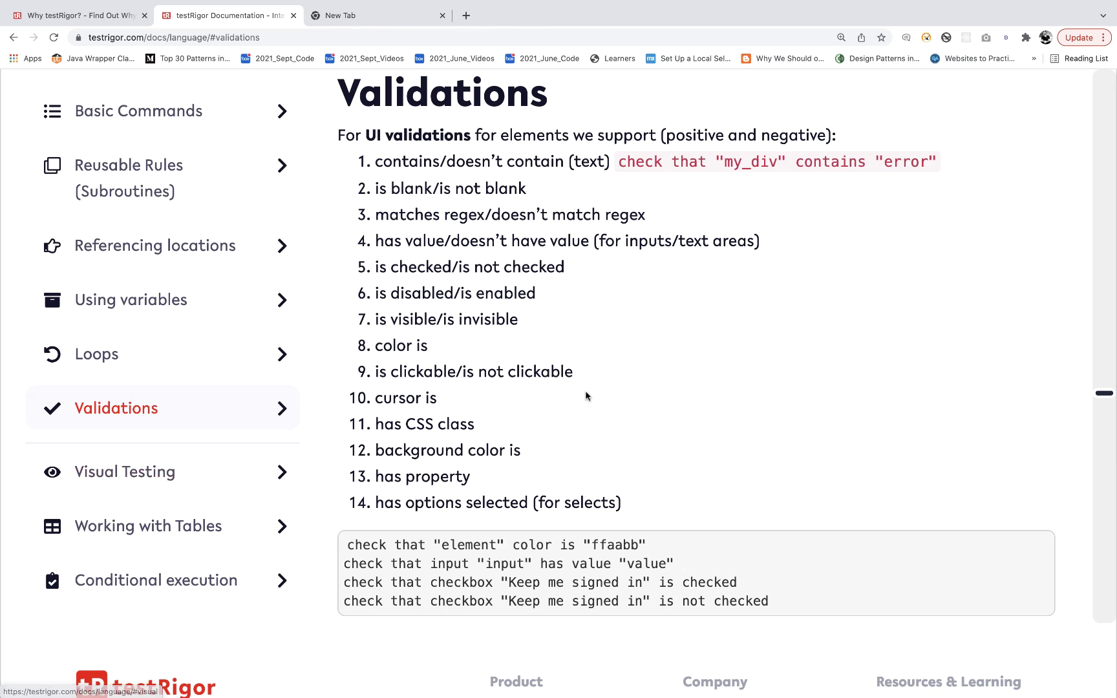
pyautogui.doubleClick(414, 158)
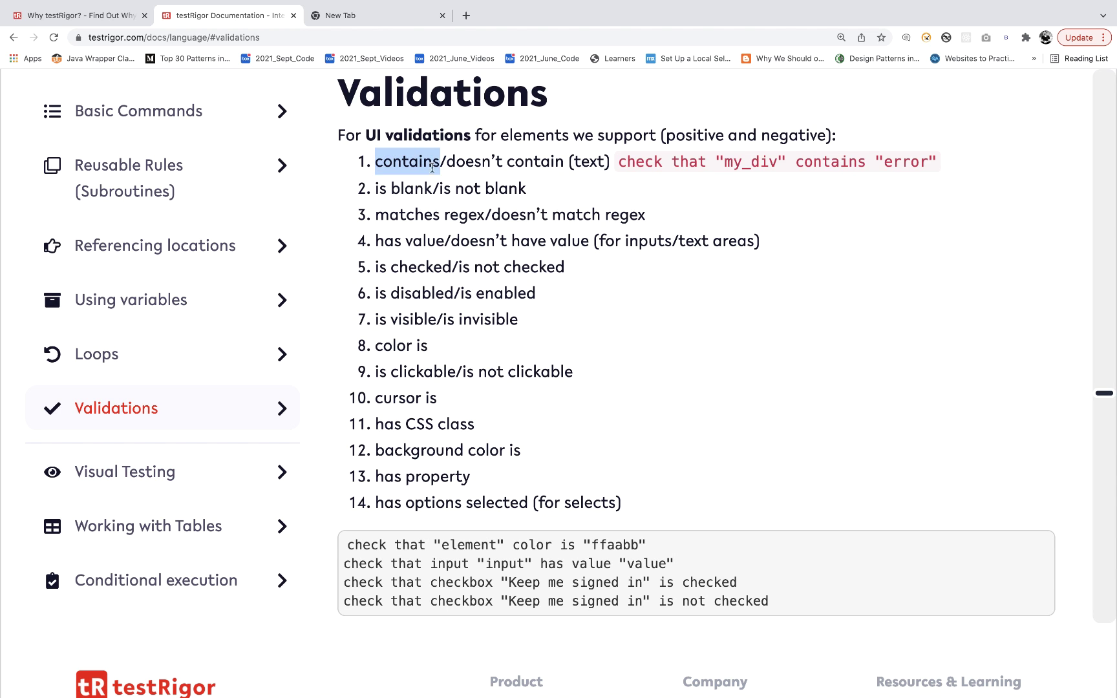
pyautogui.click(458, 215)
pyautogui.tripleClick(458, 215)
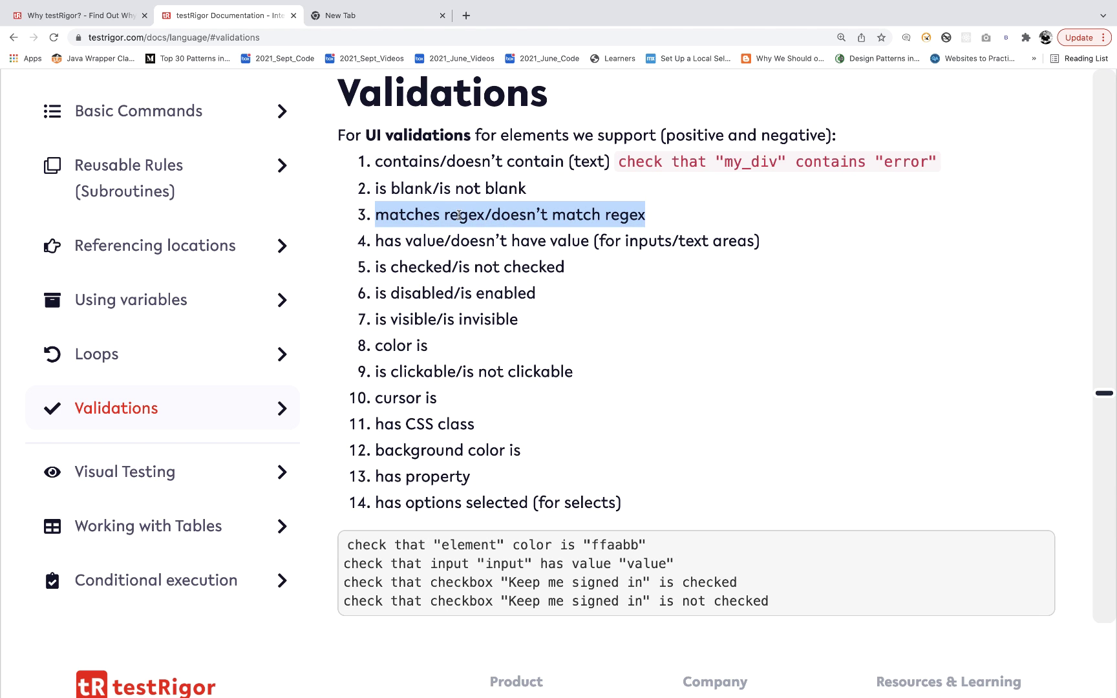
pyautogui.click(438, 239)
pyautogui.doubleClick(438, 240)
pyautogui.tripleClick(434, 265)
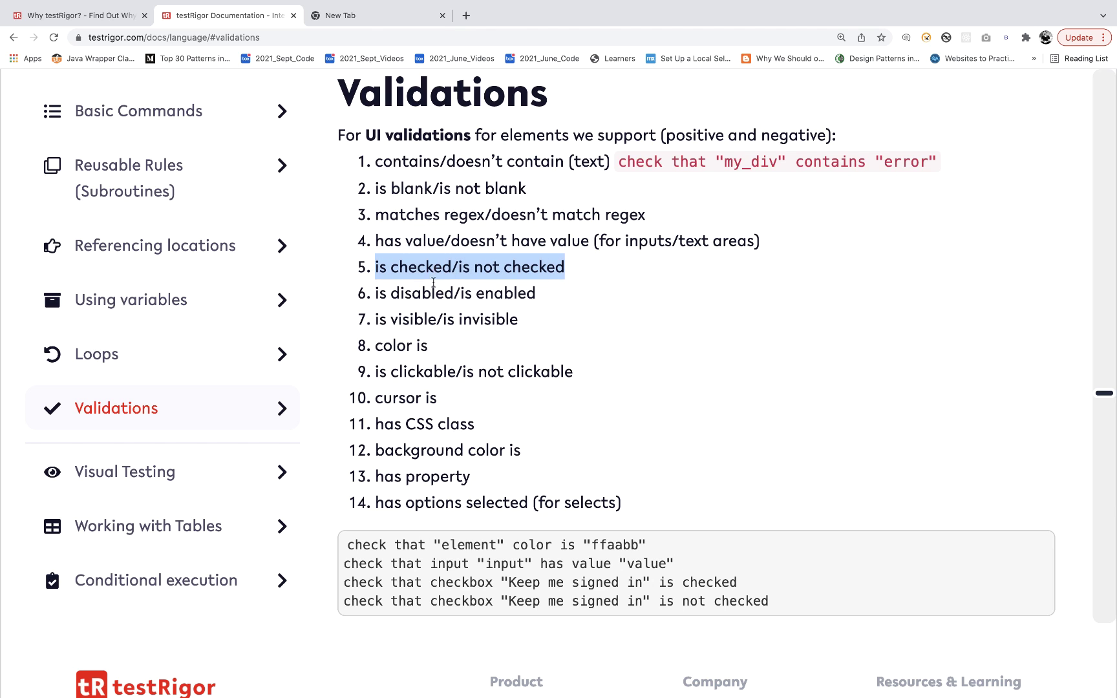
pyautogui.tripleClick(432, 295)
pyautogui.tripleClick(425, 321)
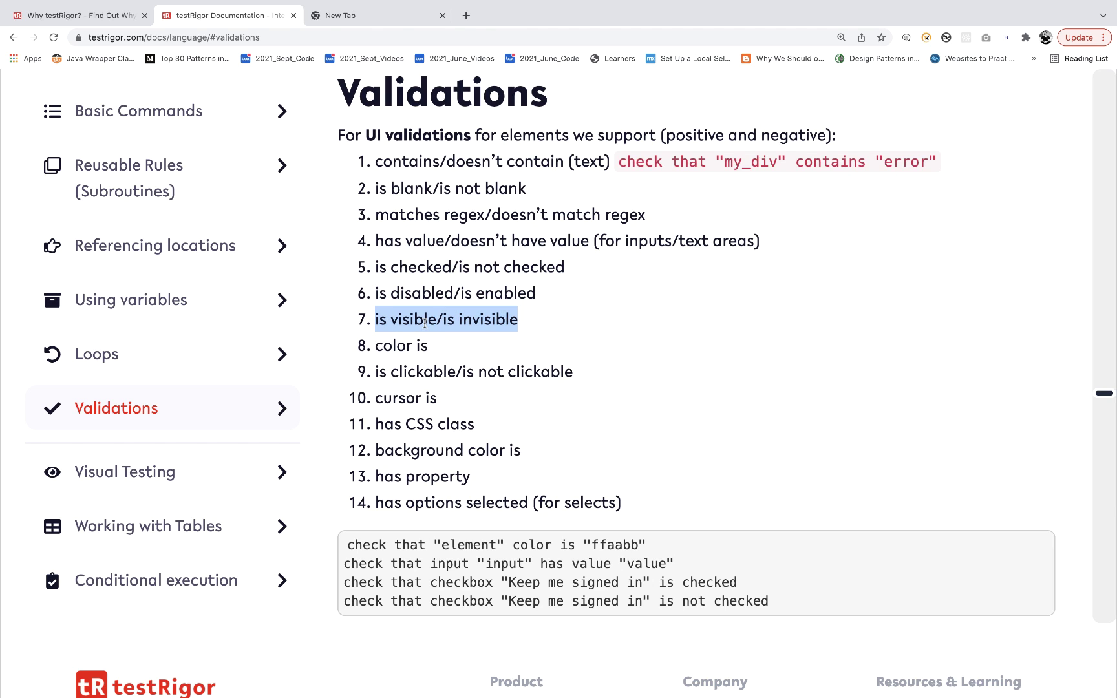
# Read further UI validations, highlighting each entry from "color is" through "has property", and clear the highlight.
pyautogui.tripleClick(419, 348)
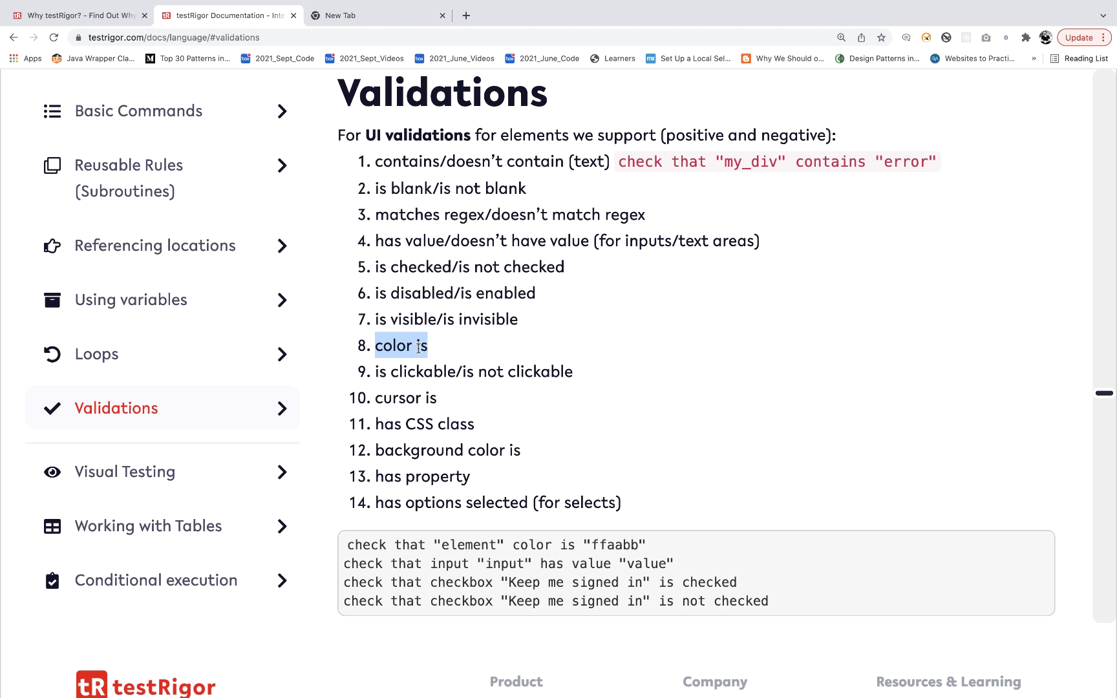
pyautogui.tripleClick(424, 373)
pyautogui.tripleClick(421, 399)
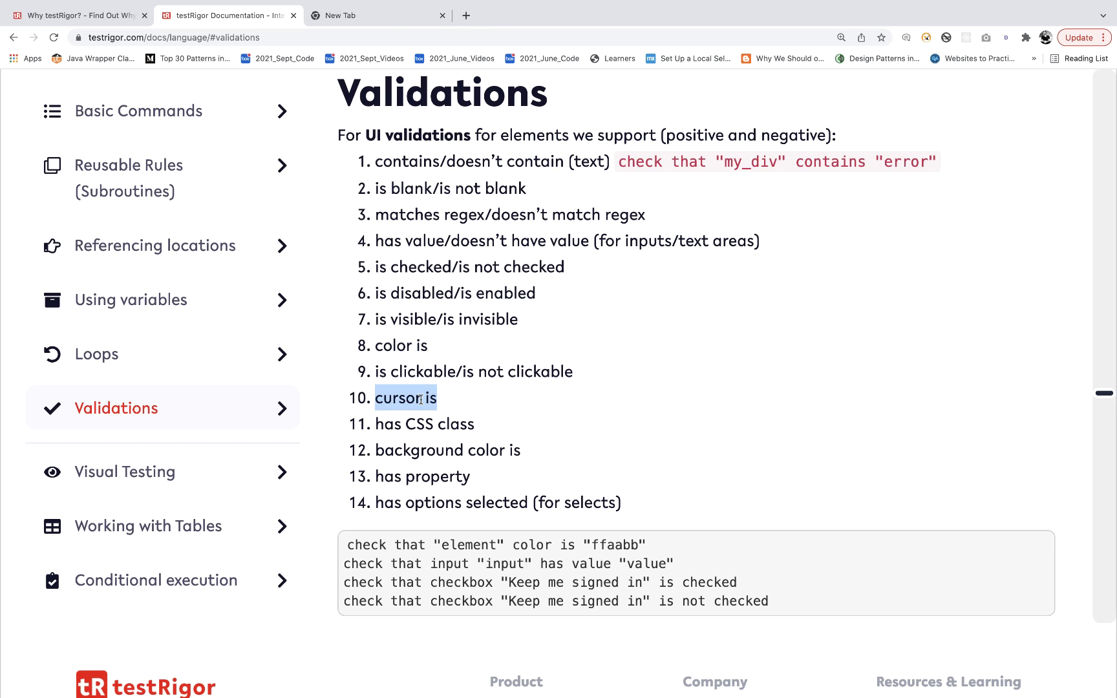
pyautogui.tripleClick(423, 426)
pyautogui.tripleClick(426, 450)
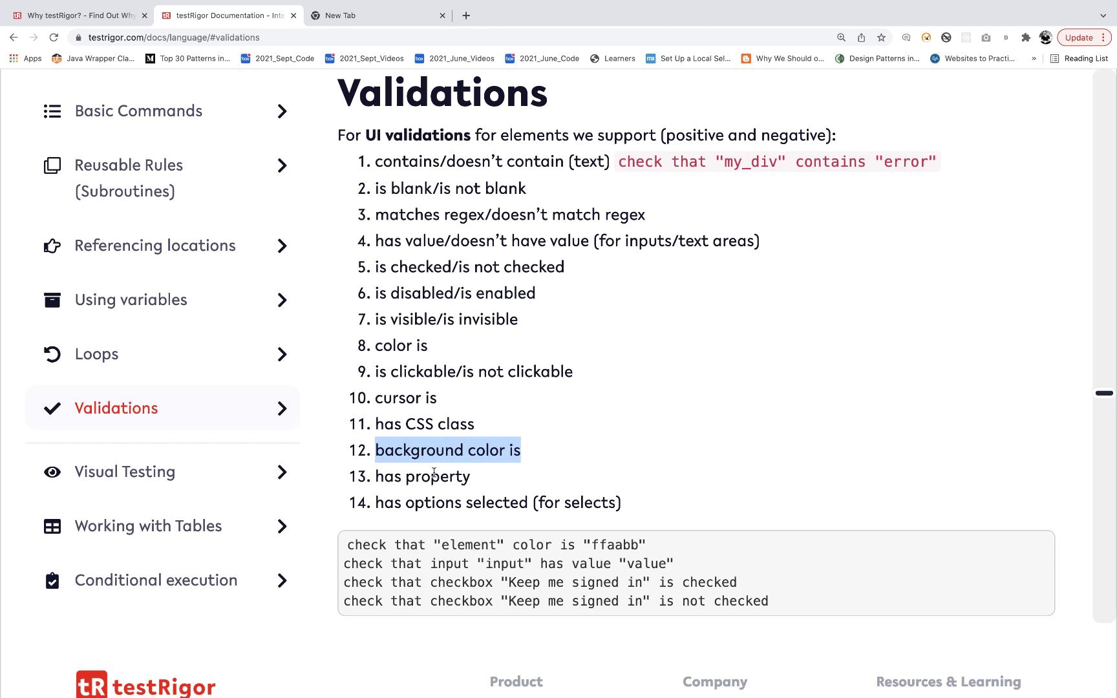
pyautogui.tripleClick(434, 477)
pyautogui.click(550, 464)
# Examine the validation code examples, highlighting "element", "ffaabb" and the line checking that an input has a value.
pyautogui.scroll(-5, 548, 462)
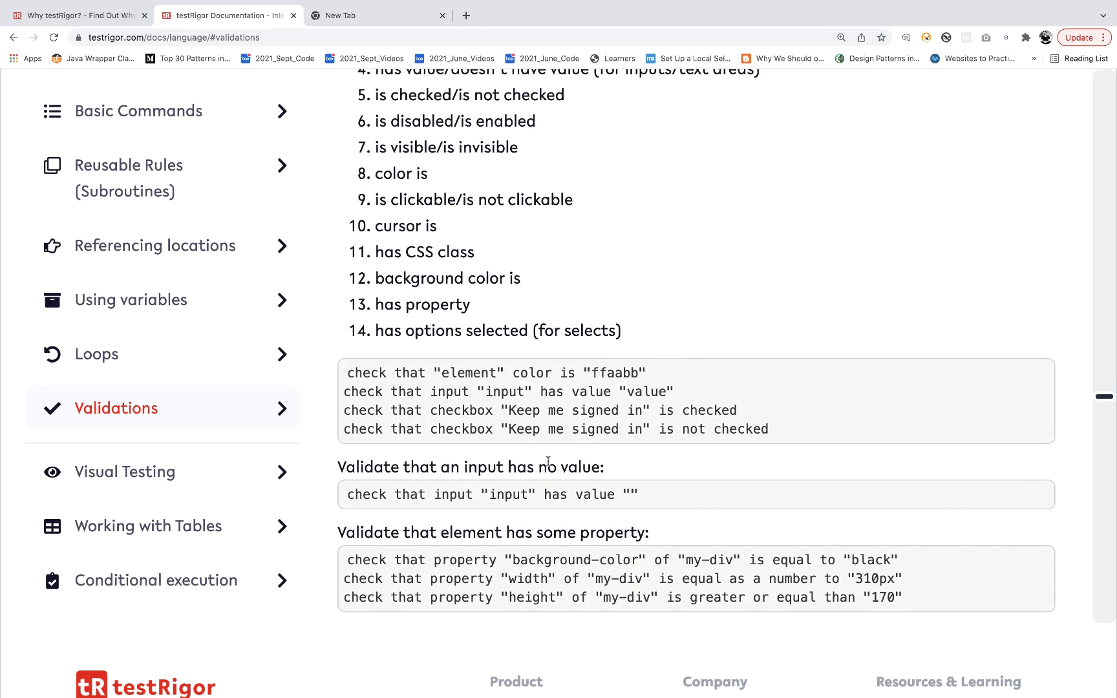
pyautogui.scroll(-12, 549, 462)
pyautogui.scroll(7, 548, 464)
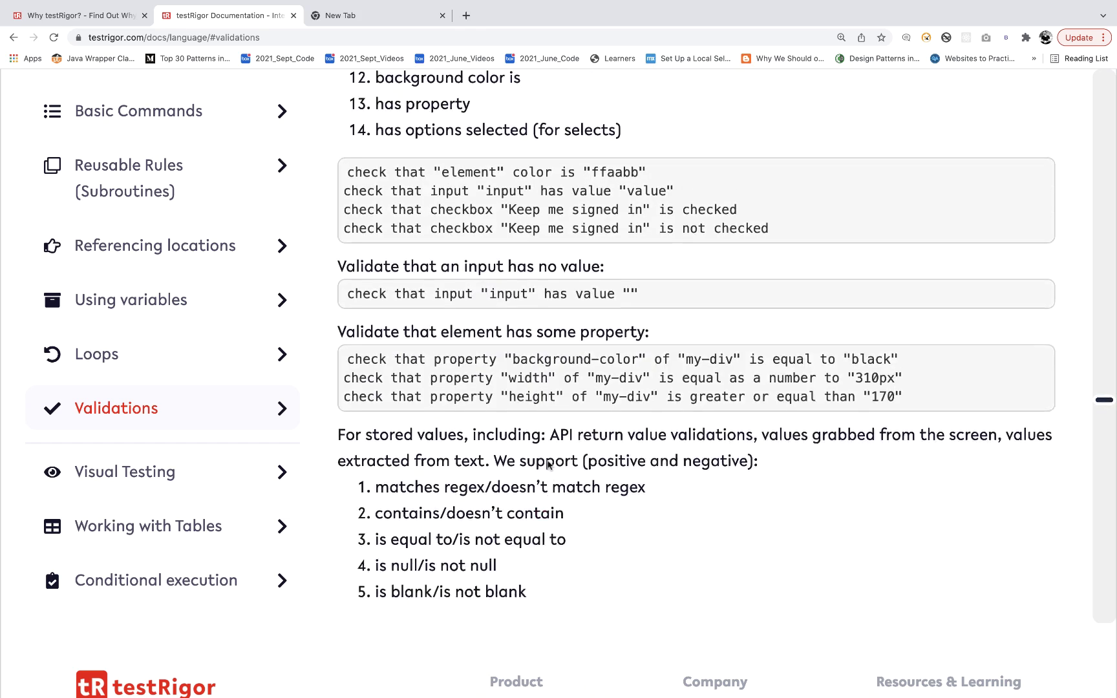
pyautogui.scroll(5, 548, 464)
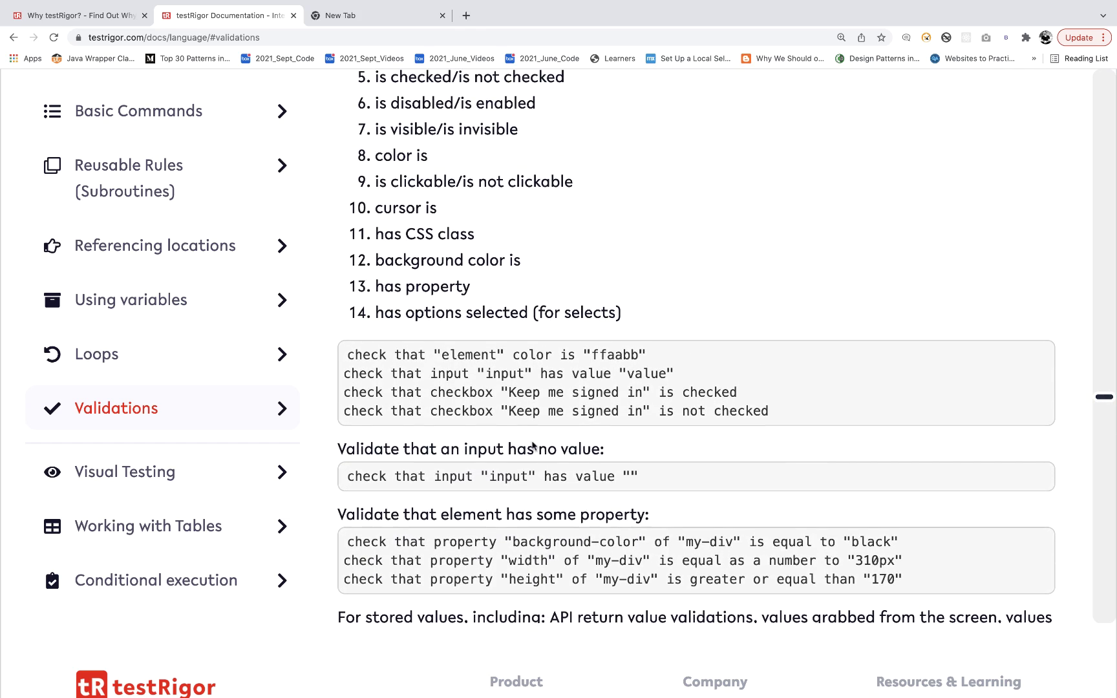
pyautogui.doubleClick(470, 356)
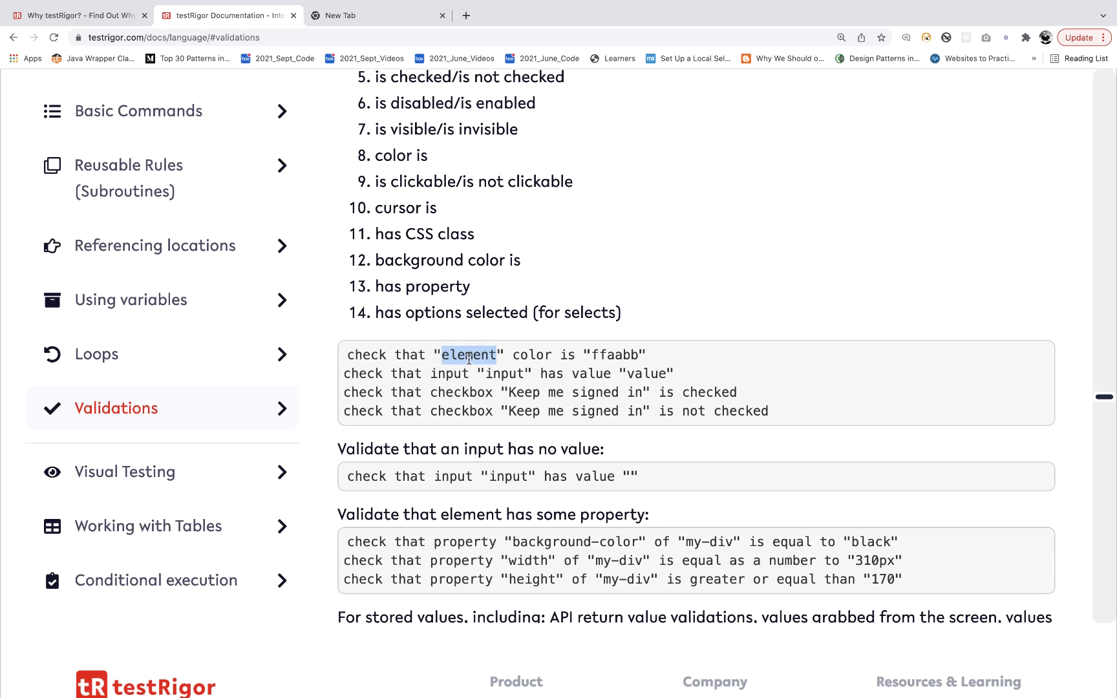
pyautogui.doubleClick(610, 356)
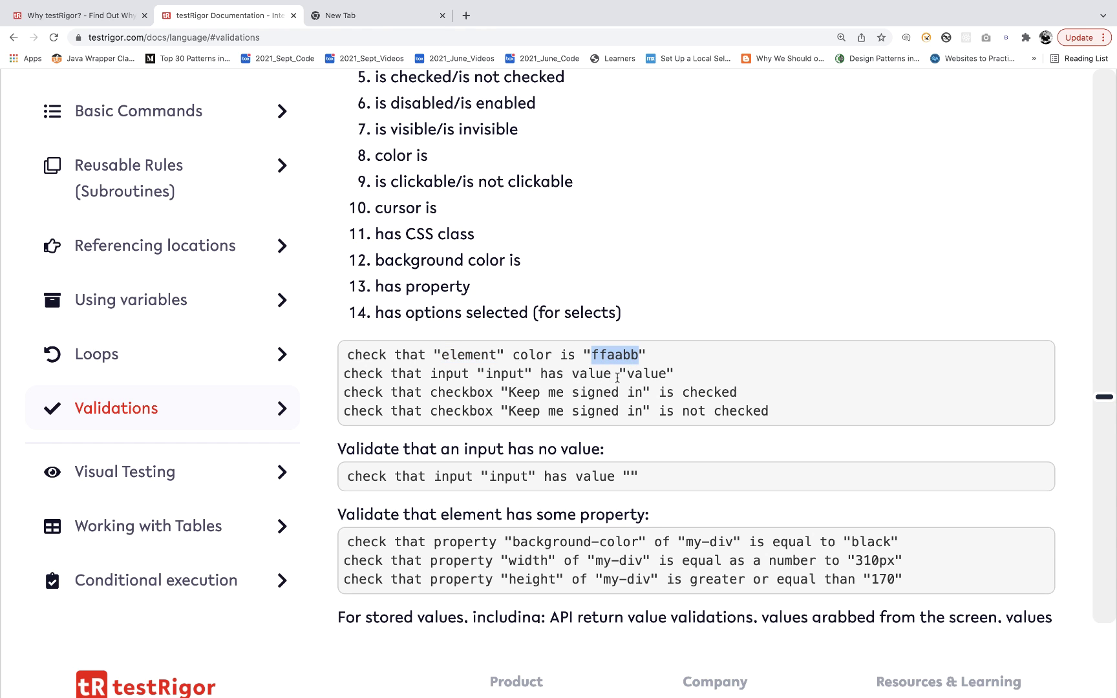
pyautogui.click(609, 414)
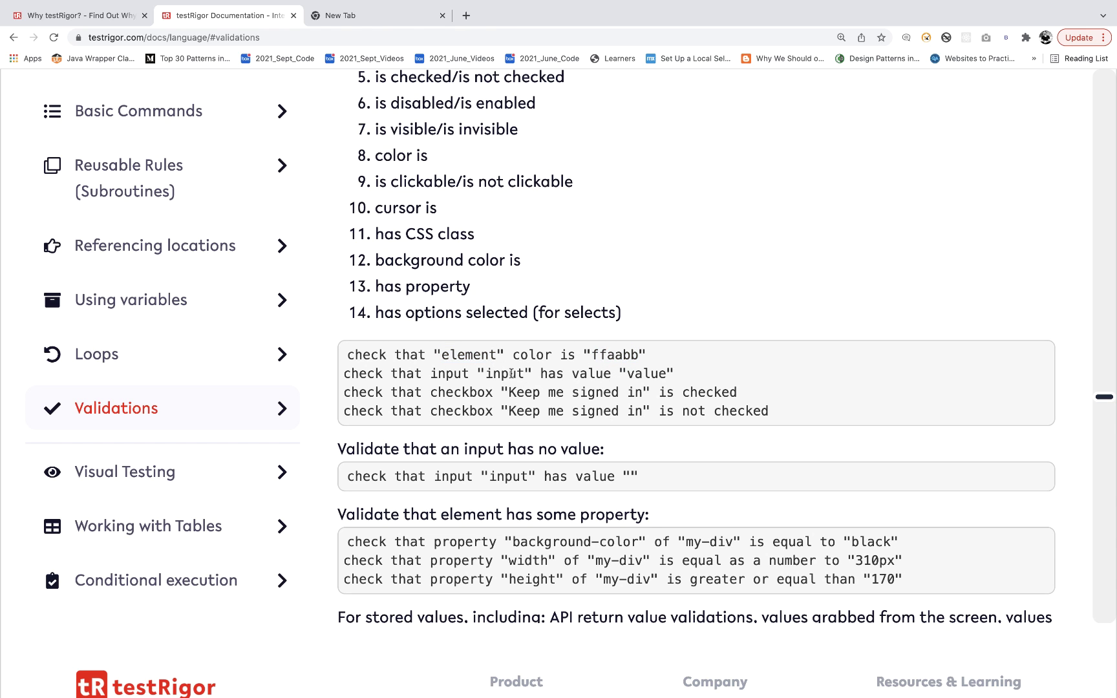
pyautogui.tripleClick(657, 374)
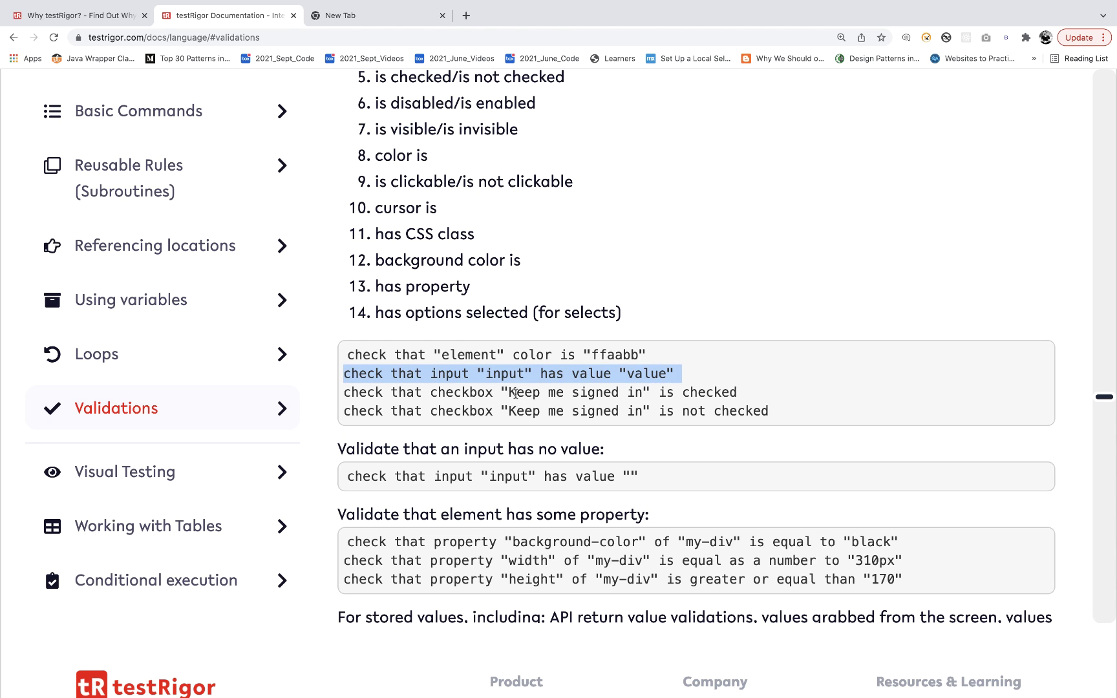
# Highlight the example checking that the "Keep me signed in" checkbox is checked, and read the property and stored-value validations.
pyautogui.doubleClick(678, 392)
pyautogui.tripleClick(678, 392)
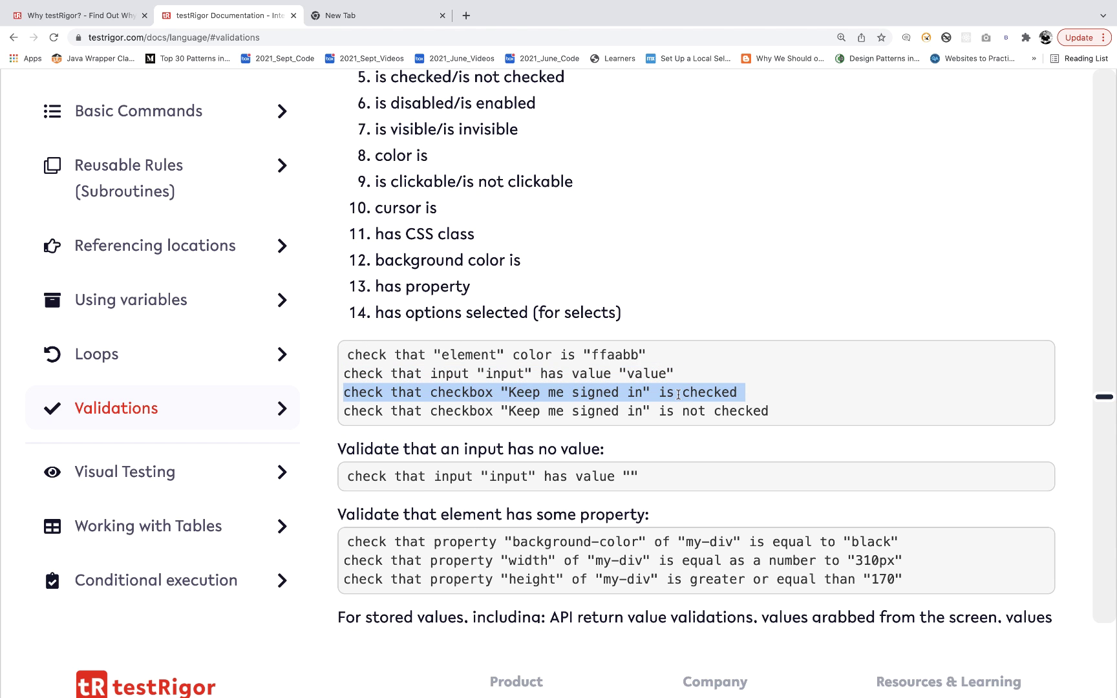
pyautogui.tripleClick(657, 407)
pyautogui.click(657, 407)
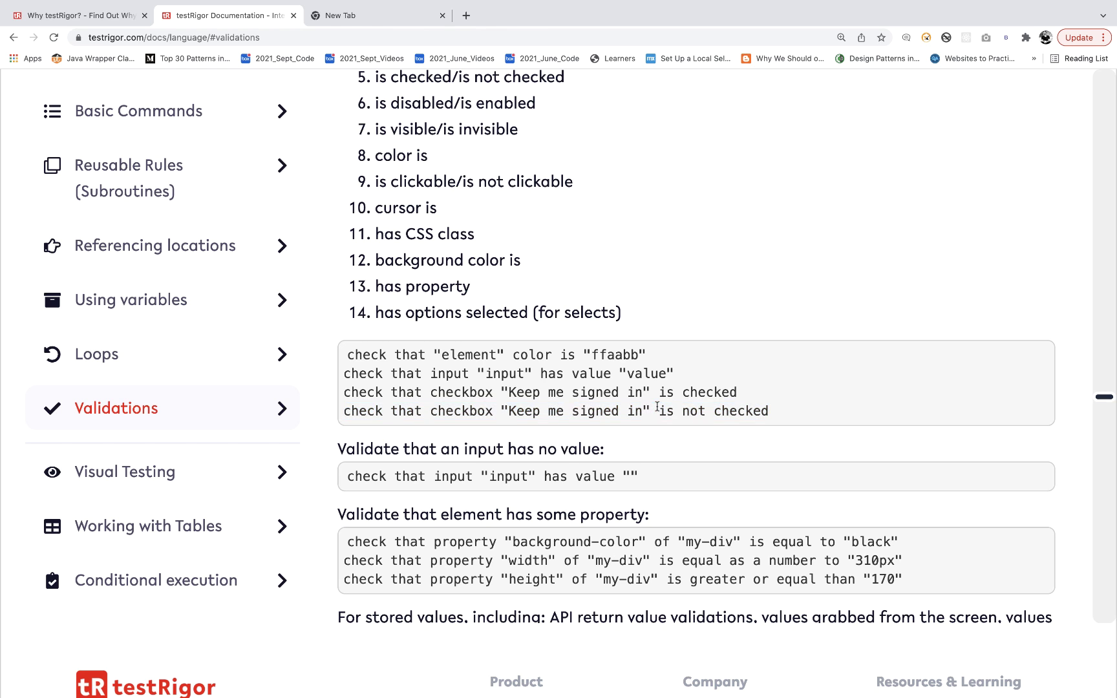
pyautogui.scroll(-4, 677, 491)
pyautogui.scroll(-4, 676, 476)
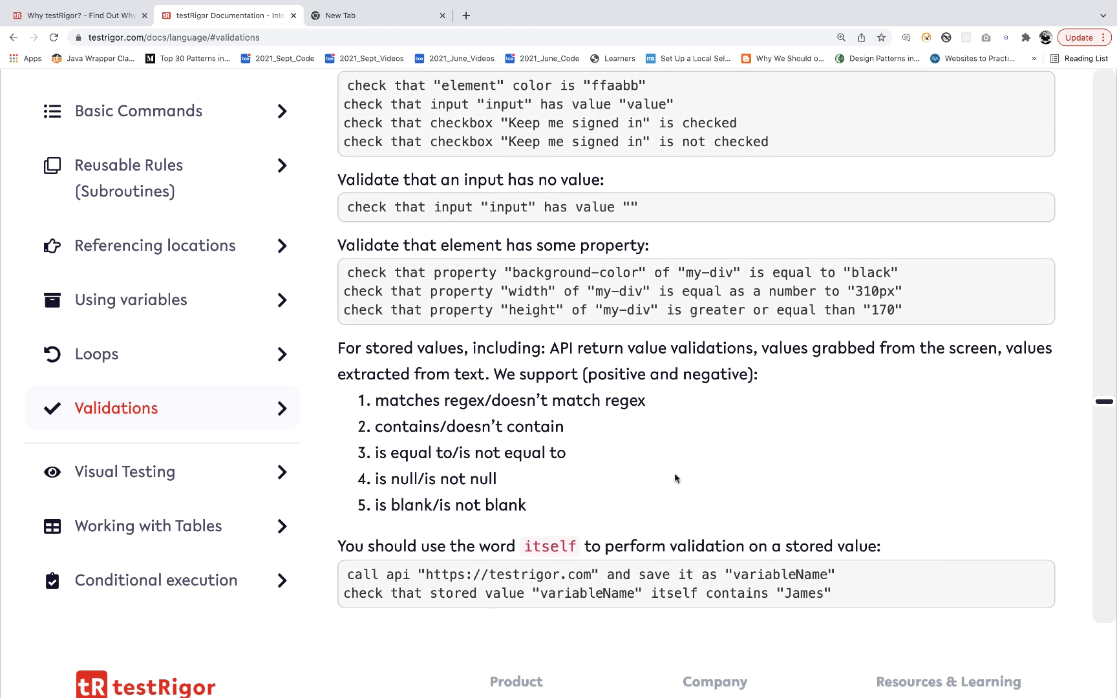
pyautogui.scroll(-3, 676, 479)
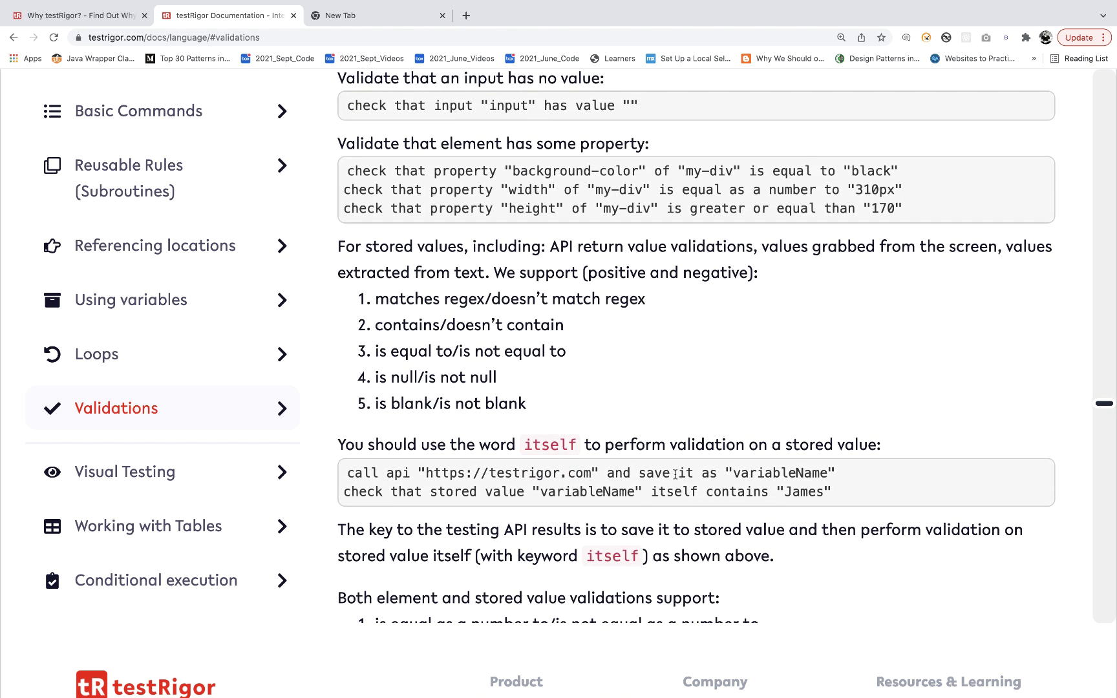
# Open the API Testing documentation and examine the post call example, highlighting the whole command, "headers" and part of its JSON body.
pyautogui.scroll(-6, 196, 433)
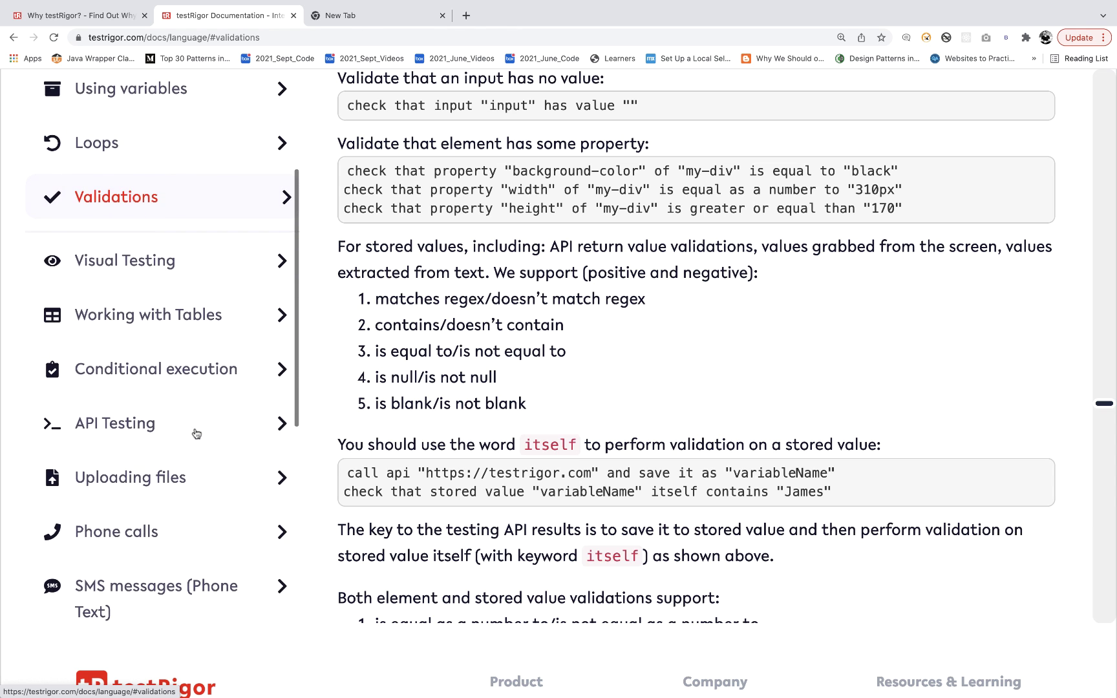
pyautogui.scroll(-2, 178, 365)
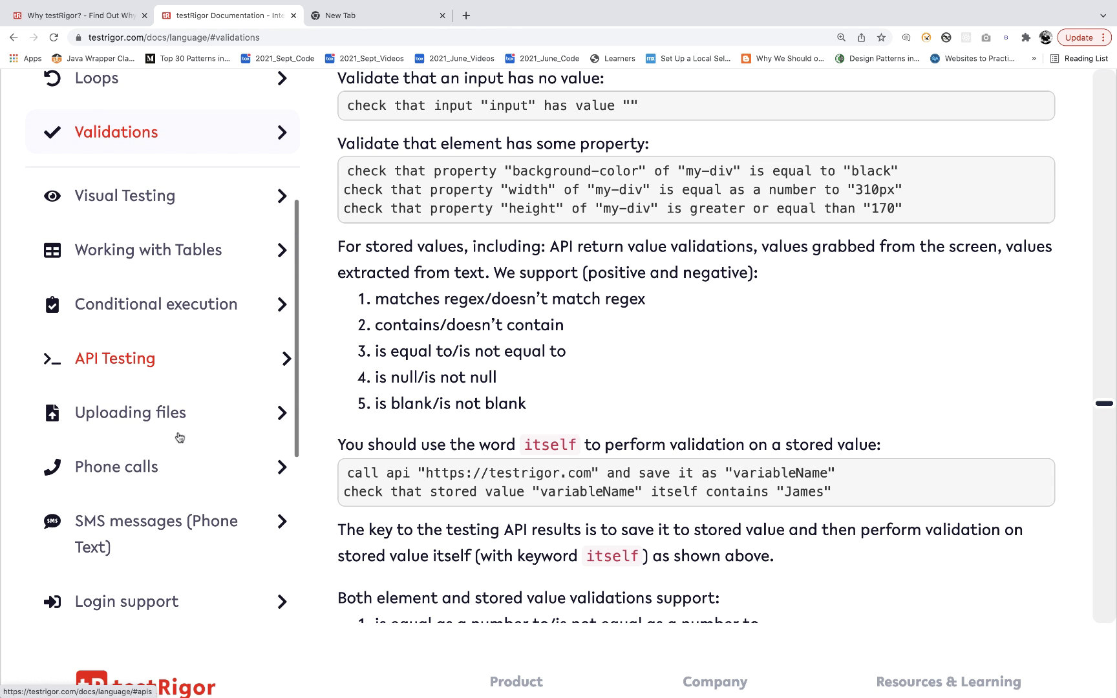
pyautogui.click(140, 364)
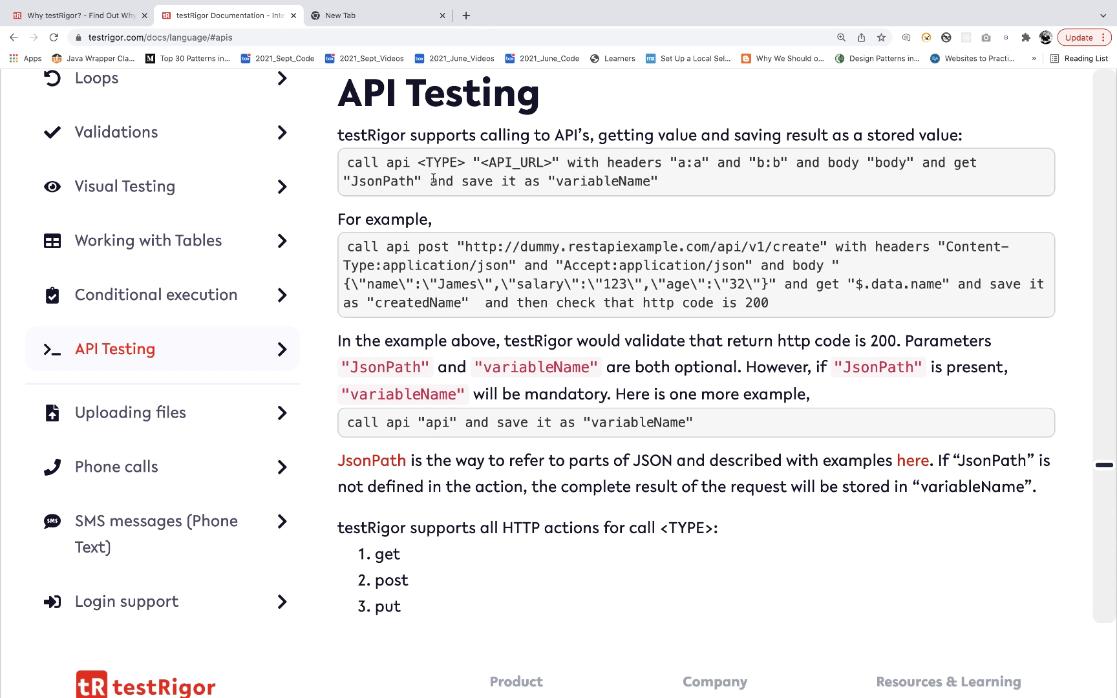
pyautogui.doubleClick(421, 248)
pyautogui.tripleClick(477, 248)
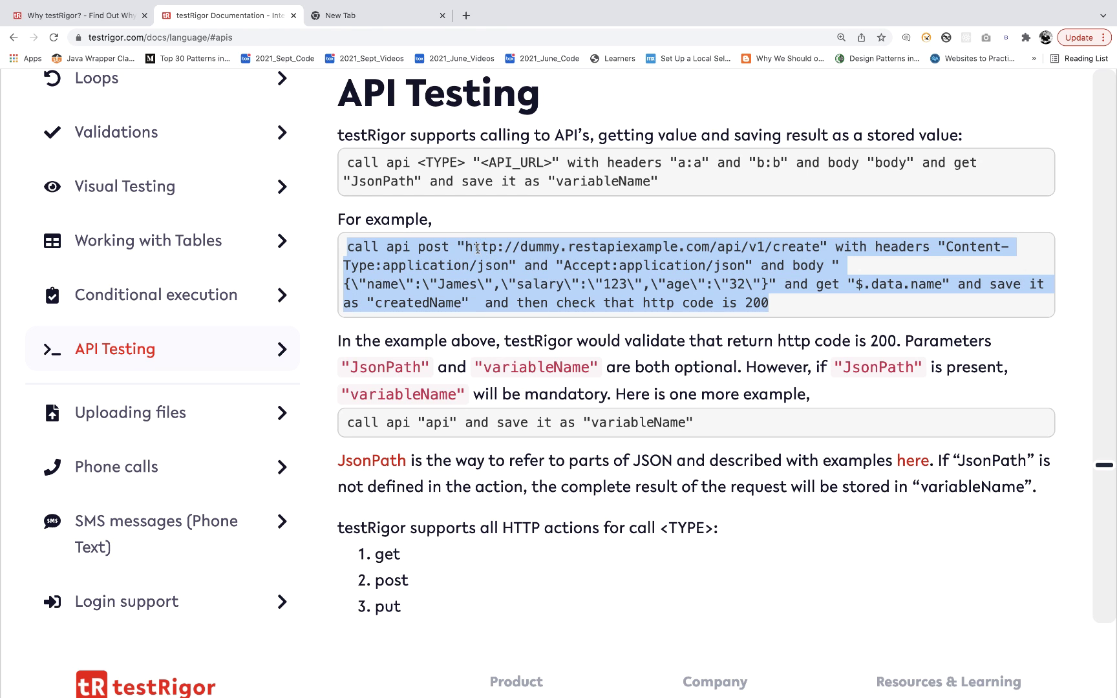
pyautogui.doubleClick(877, 250)
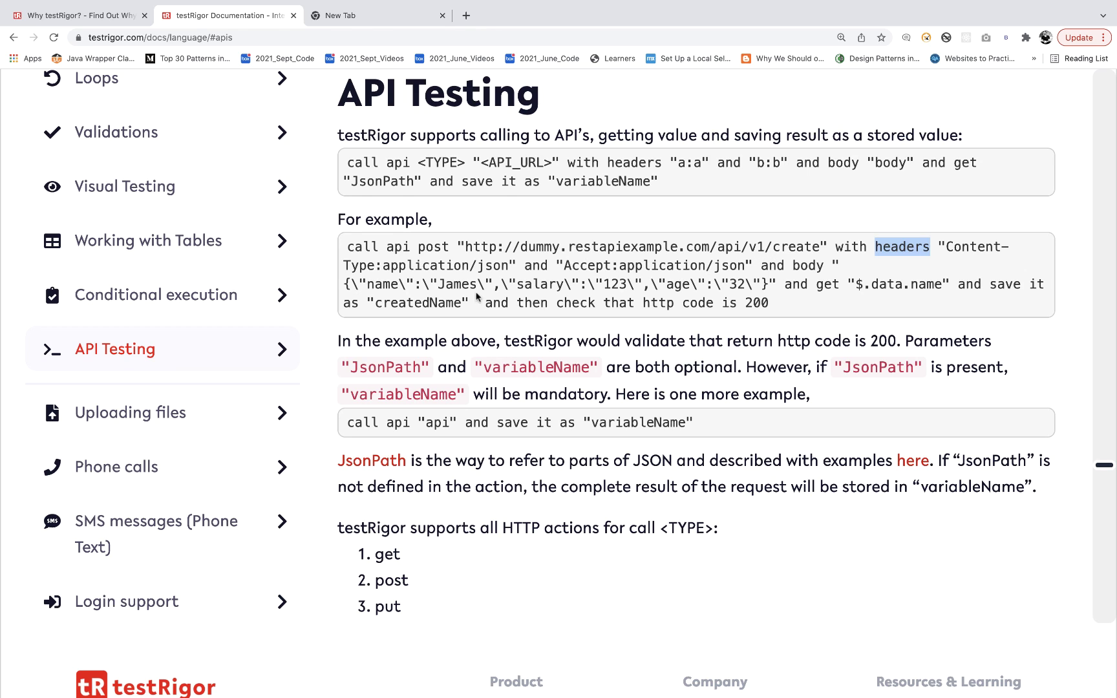
pyautogui.moveTo(454, 284); pyautogui.dragTo(766, 287)
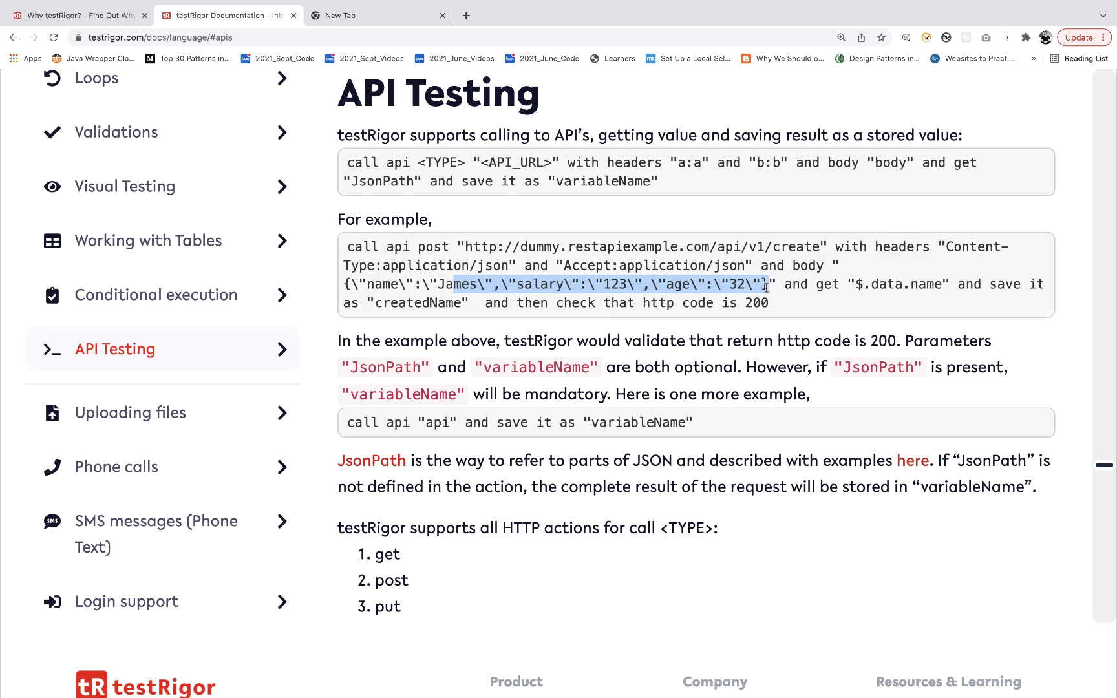
pyautogui.click(862, 284)
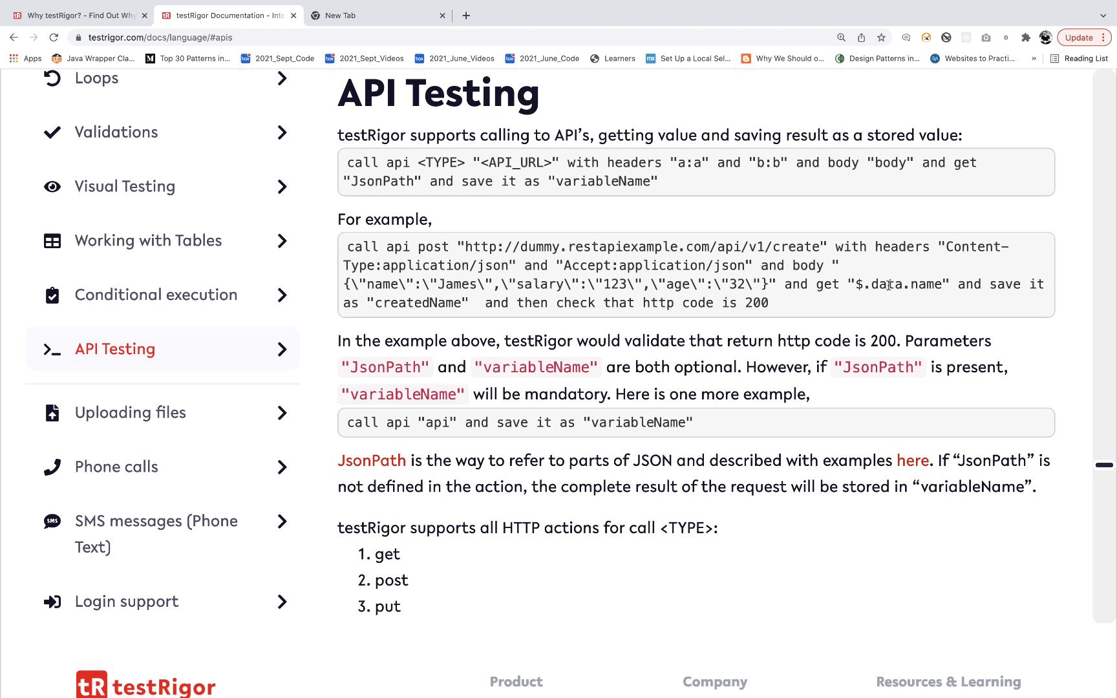
# Examine the "$.data.name" path and "createdName" in the post call example, highlight the whole example, and read the supported HTTP actions.
pyautogui.doubleClick(889, 285)
pyautogui.doubleClick(922, 285)
pyautogui.doubleClick(424, 304)
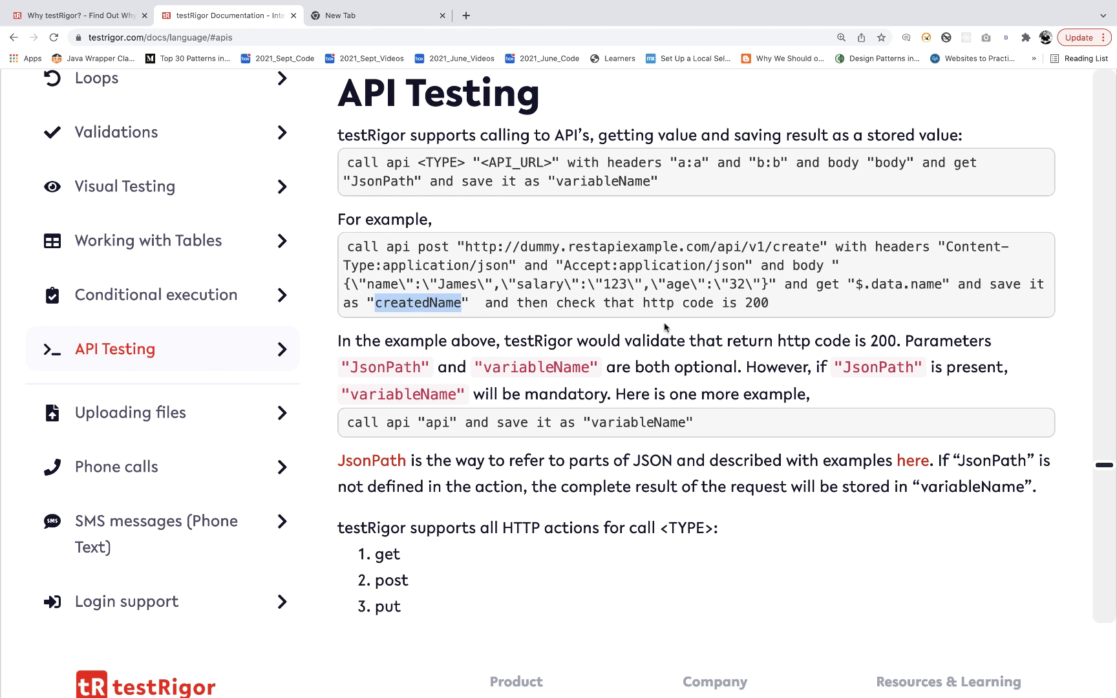
pyautogui.click(769, 307)
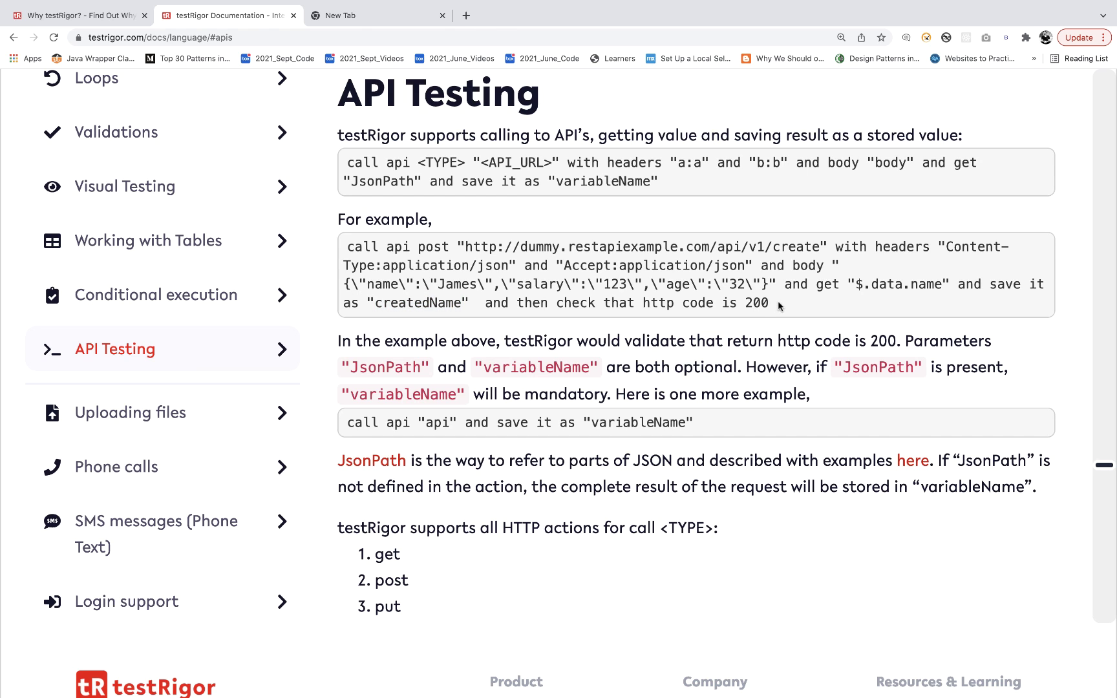
pyautogui.moveTo(779, 307); pyautogui.dragTo(425, 268)
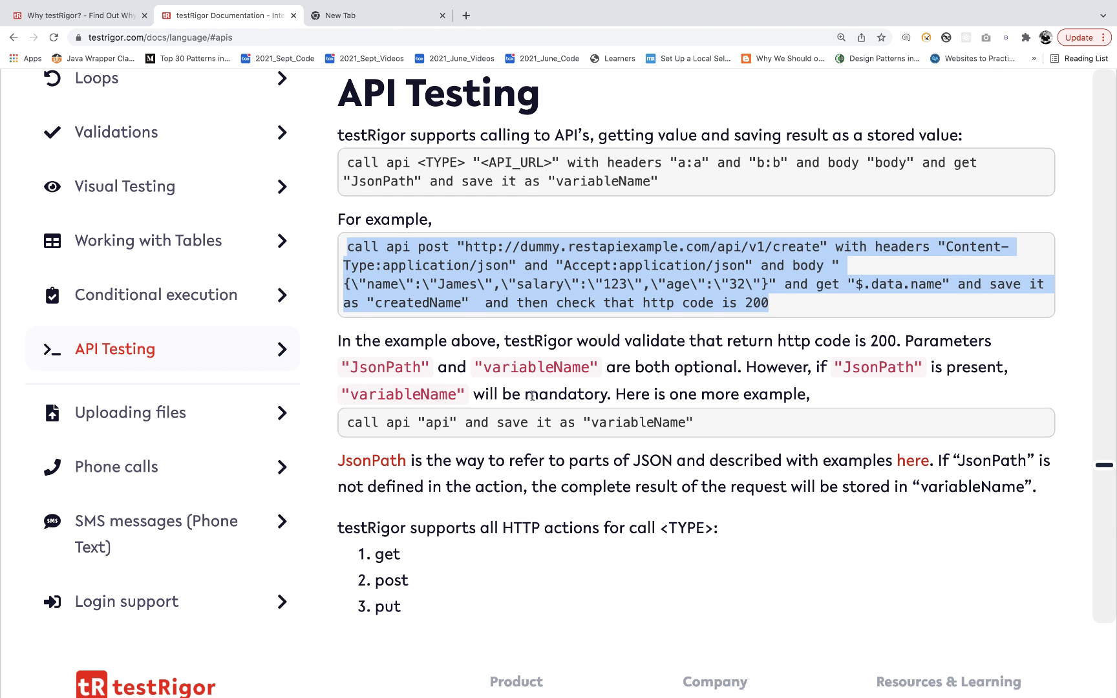
pyautogui.scroll(-5, 532, 396)
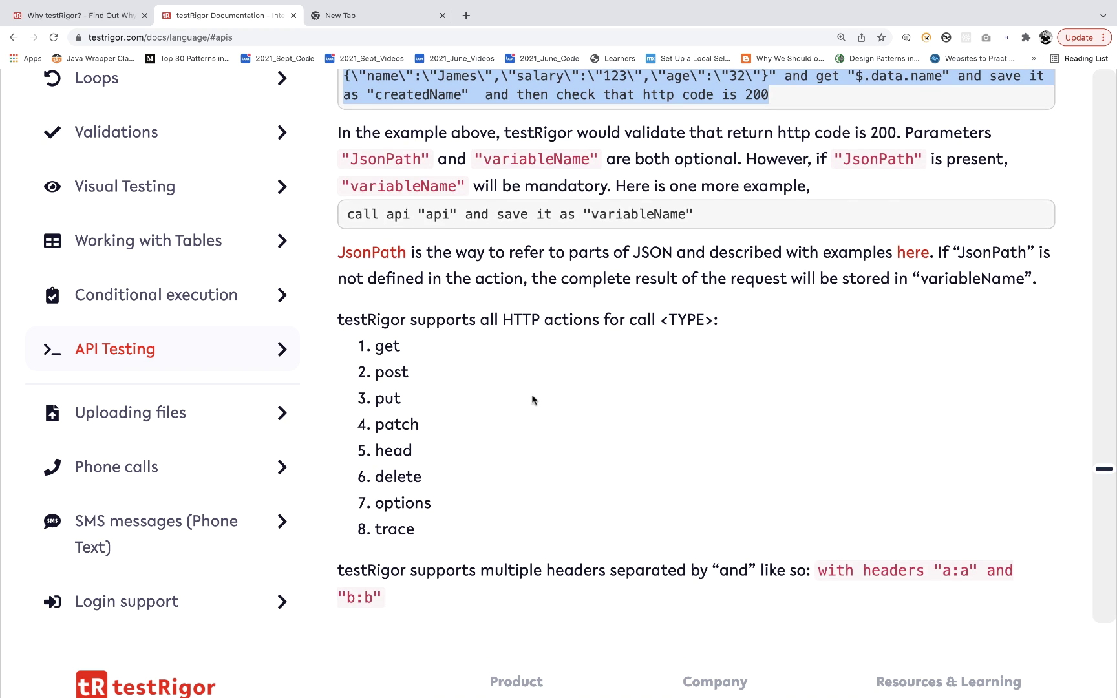
pyautogui.scroll(-1, 532, 399)
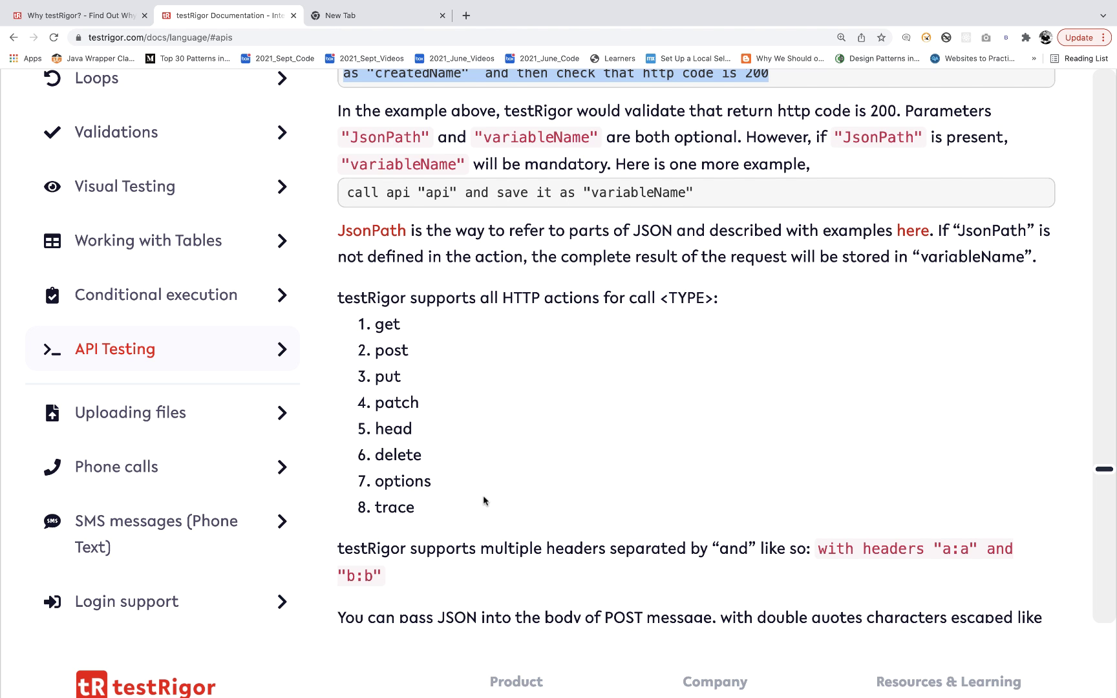
# Open the Uploading files documentation, followed by the Phone calls section.
pyautogui.scroll(-4, 189, 489)
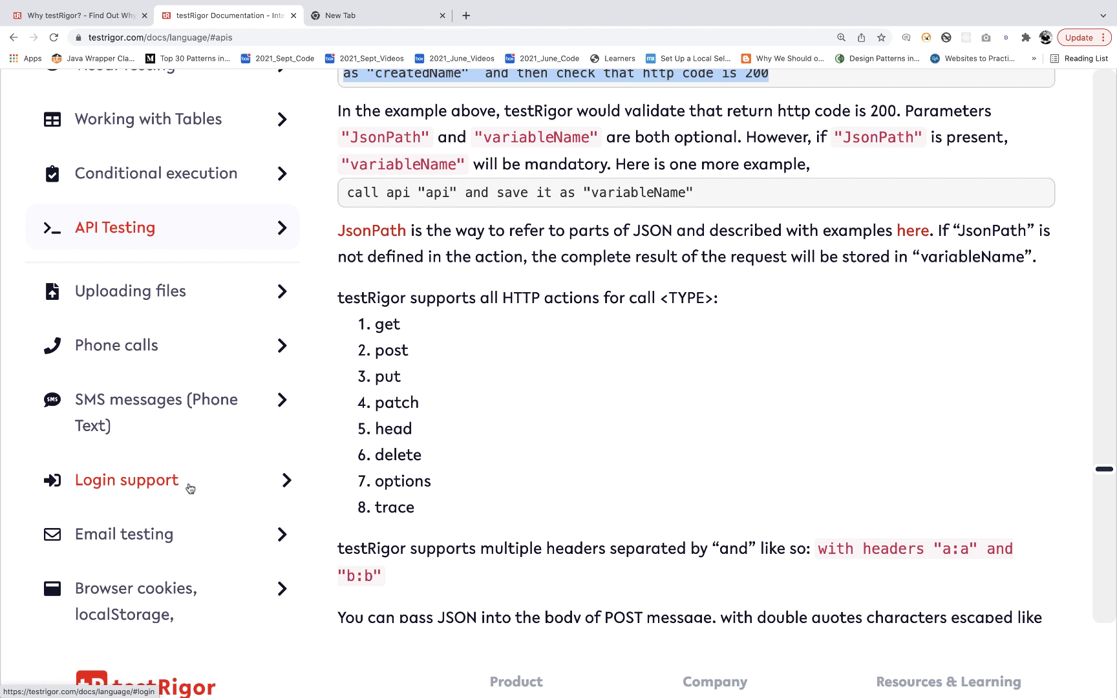
pyautogui.click(188, 293)
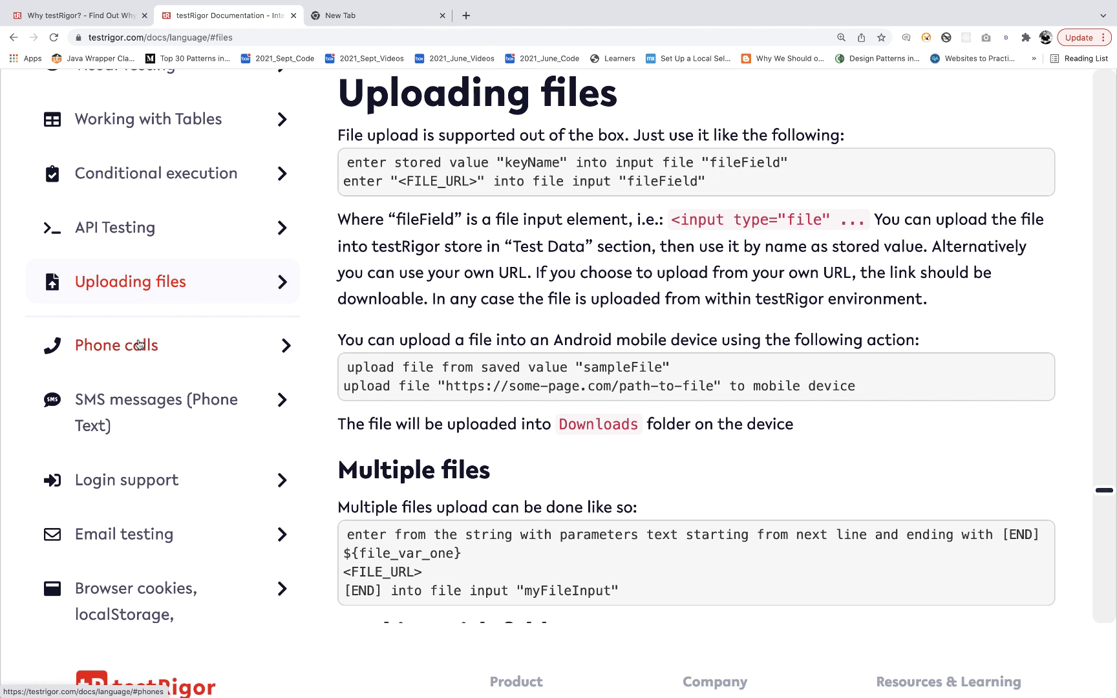
pyautogui.click(139, 345)
# Open the SMS messages documentation and examine the first custom step, highlighting its phone number, "content" and the whole line.
pyautogui.click(141, 406)
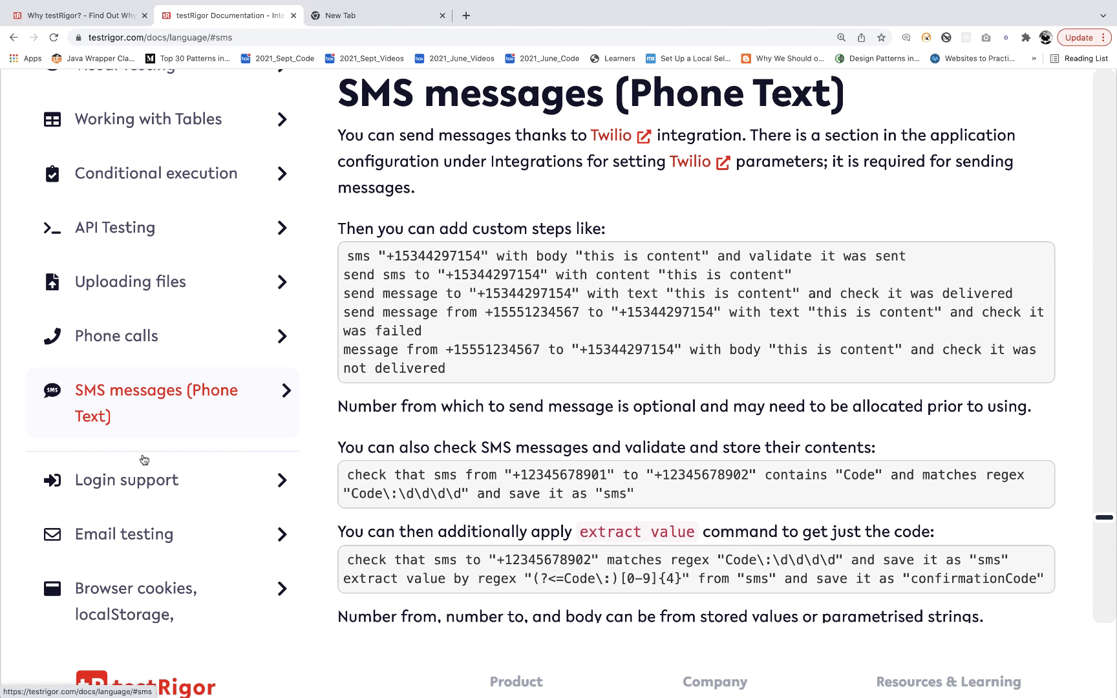
pyautogui.doubleClick(452, 256)
pyautogui.doubleClick(660, 255)
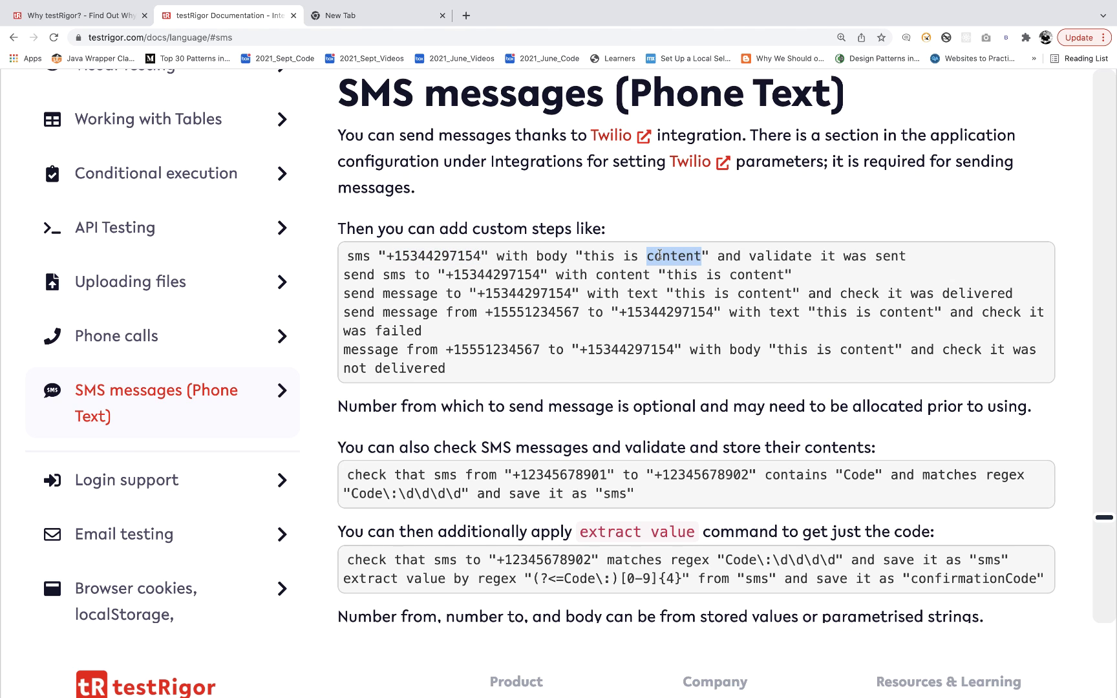
pyautogui.click(802, 255)
pyautogui.tripleClick(802, 255)
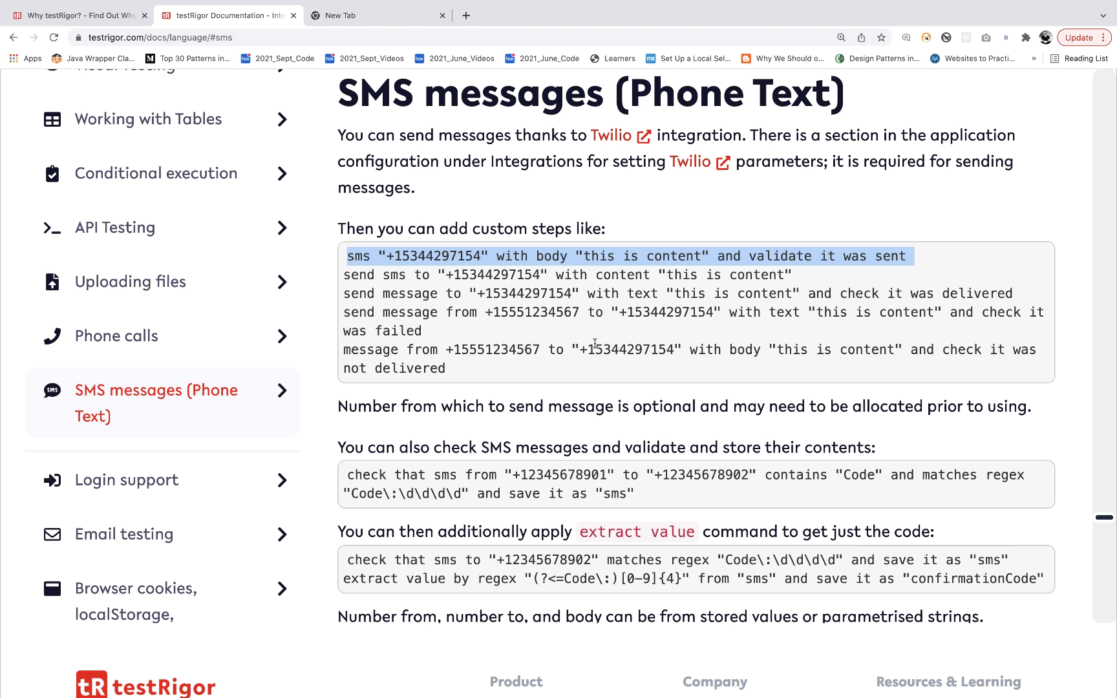
# Open Login support and the Email testing documentation, highlighting "customer", "subject" and the line checking that the email is delivered.
pyautogui.click(244, 472)
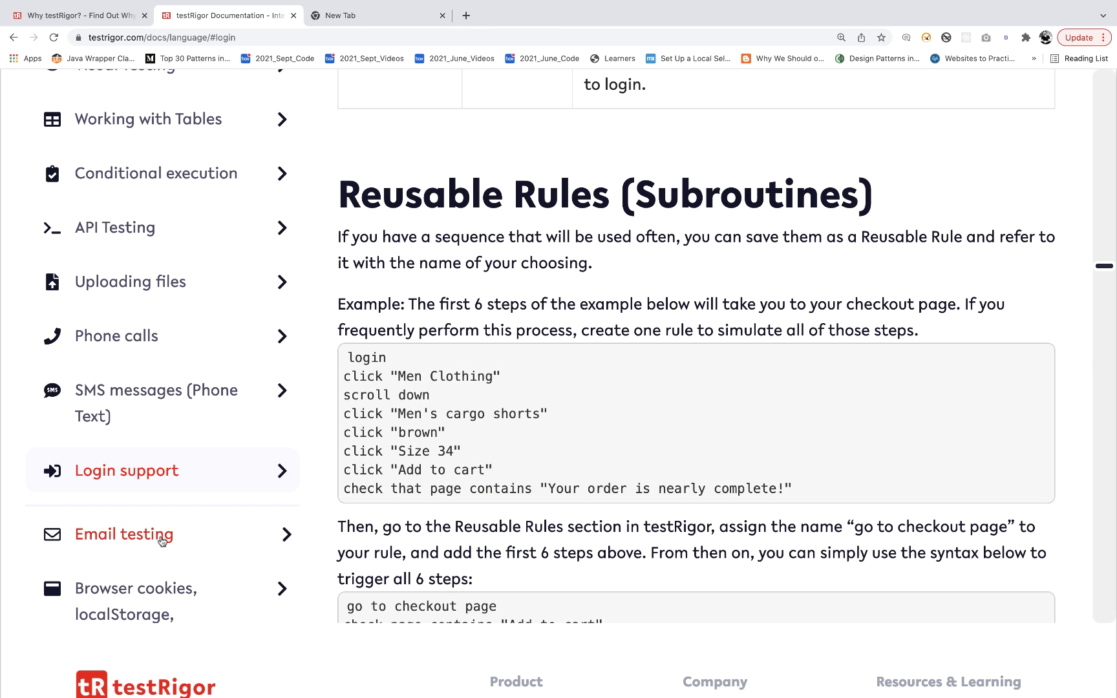
pyautogui.click(161, 540)
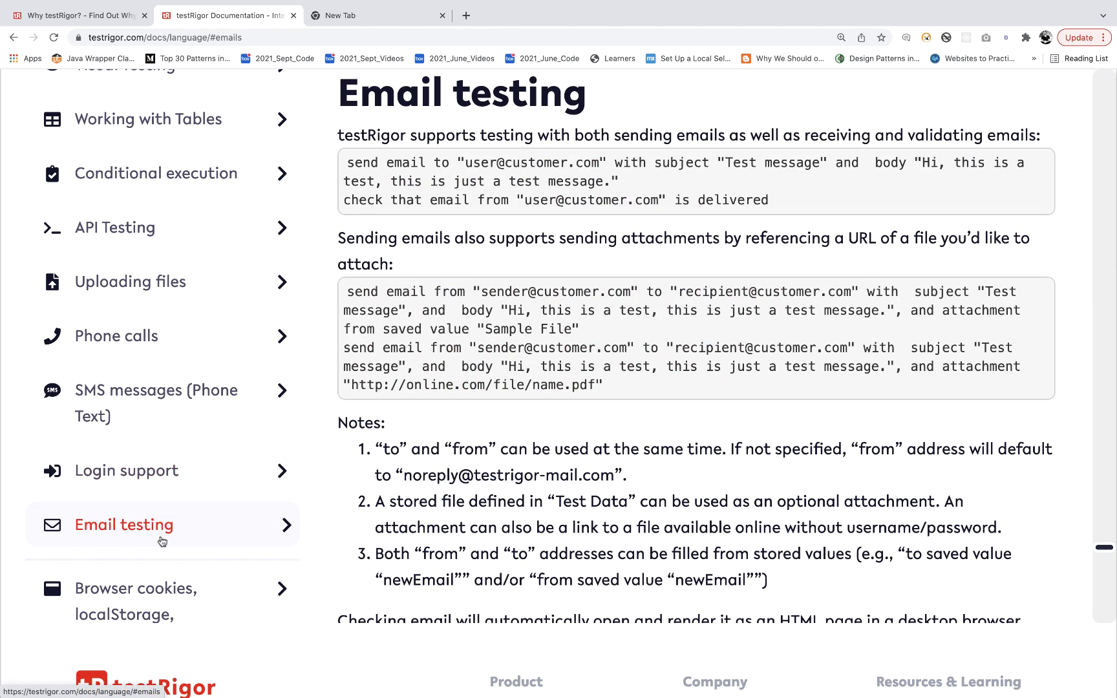
pyautogui.doubleClick(506, 162)
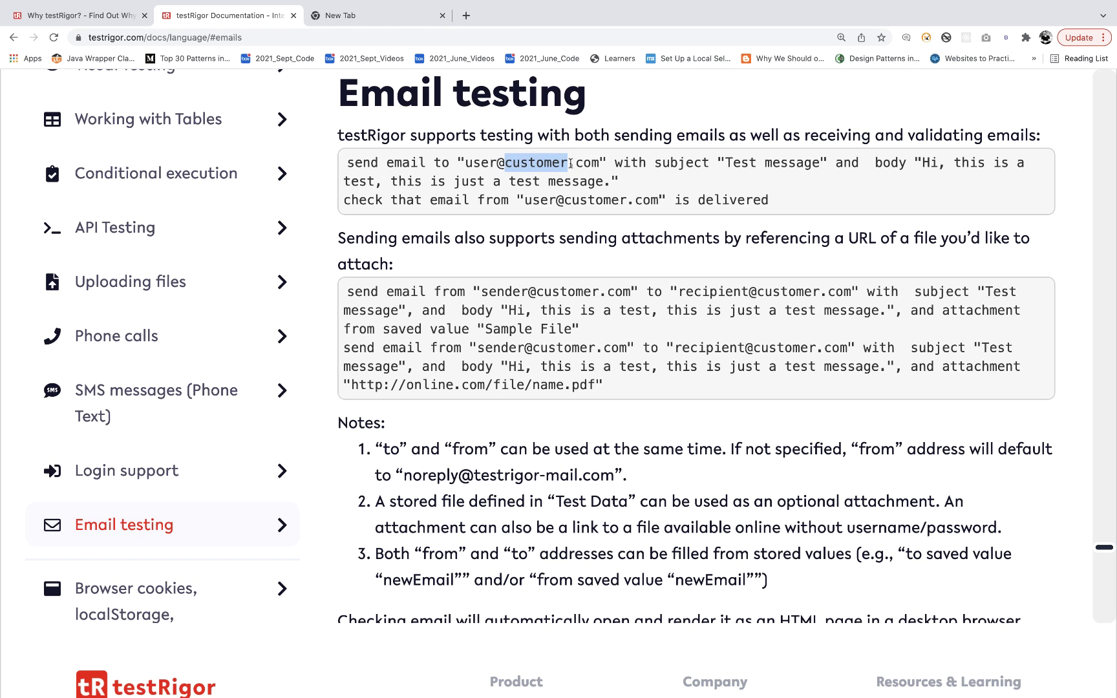
pyautogui.click(676, 160)
pyautogui.doubleClick(678, 162)
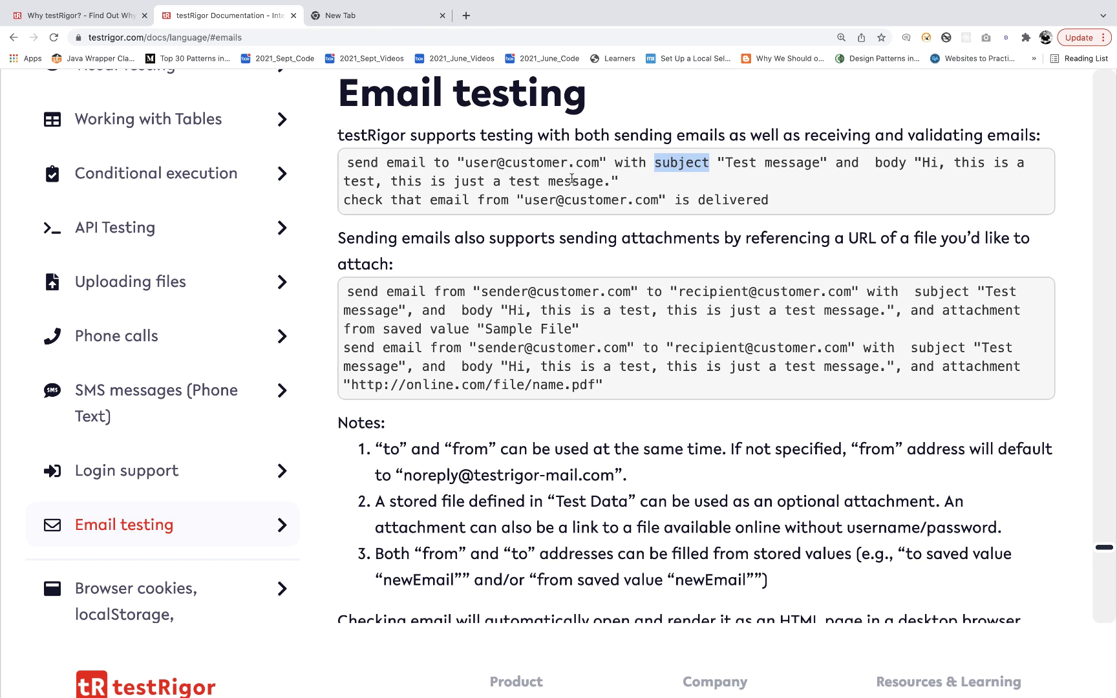
pyautogui.tripleClick(708, 199)
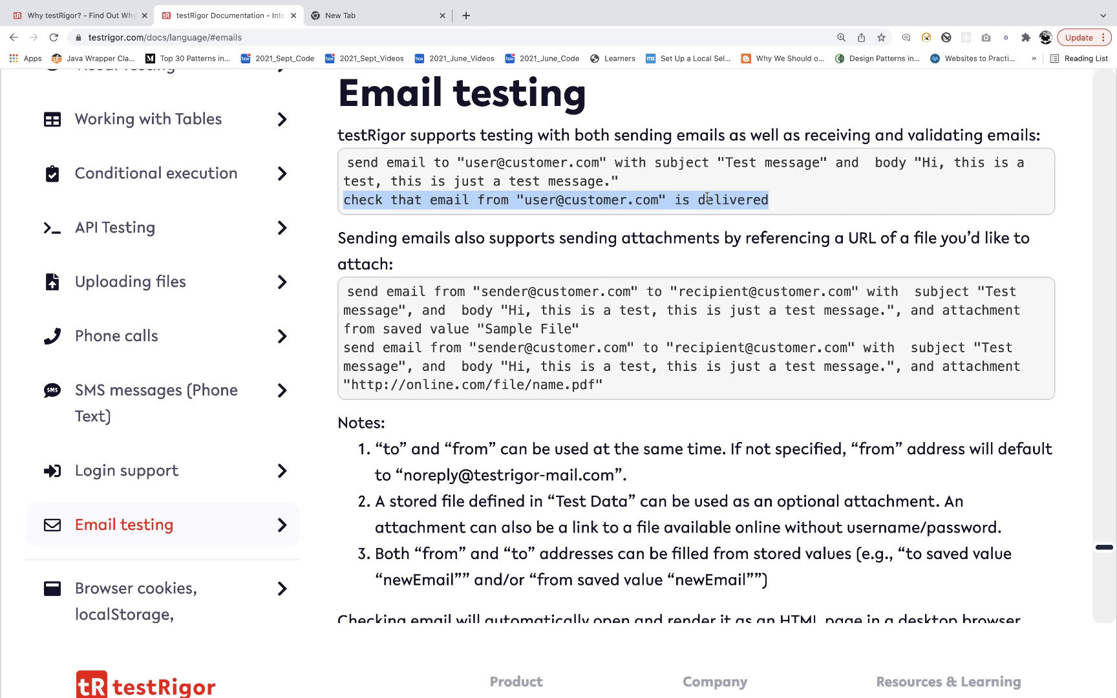
pyautogui.scroll(-1, 637, 341)
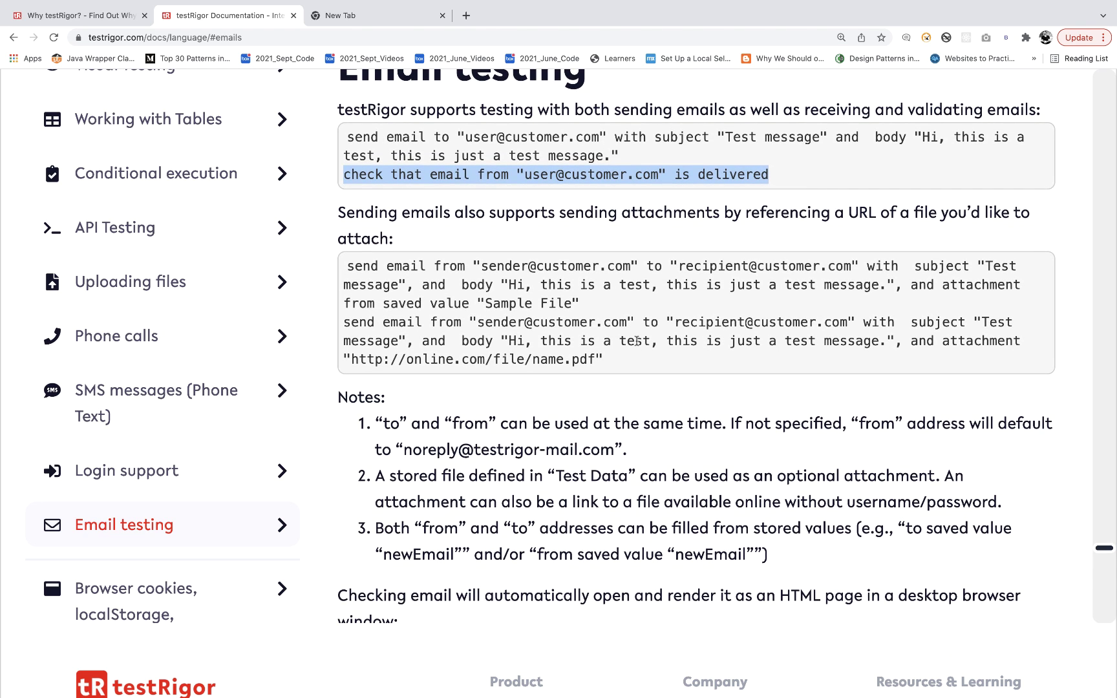
# Browse the documentation sections on browser cookies and storage, Comments, and Audio Testing.
pyautogui.scroll(-5, 162, 456)
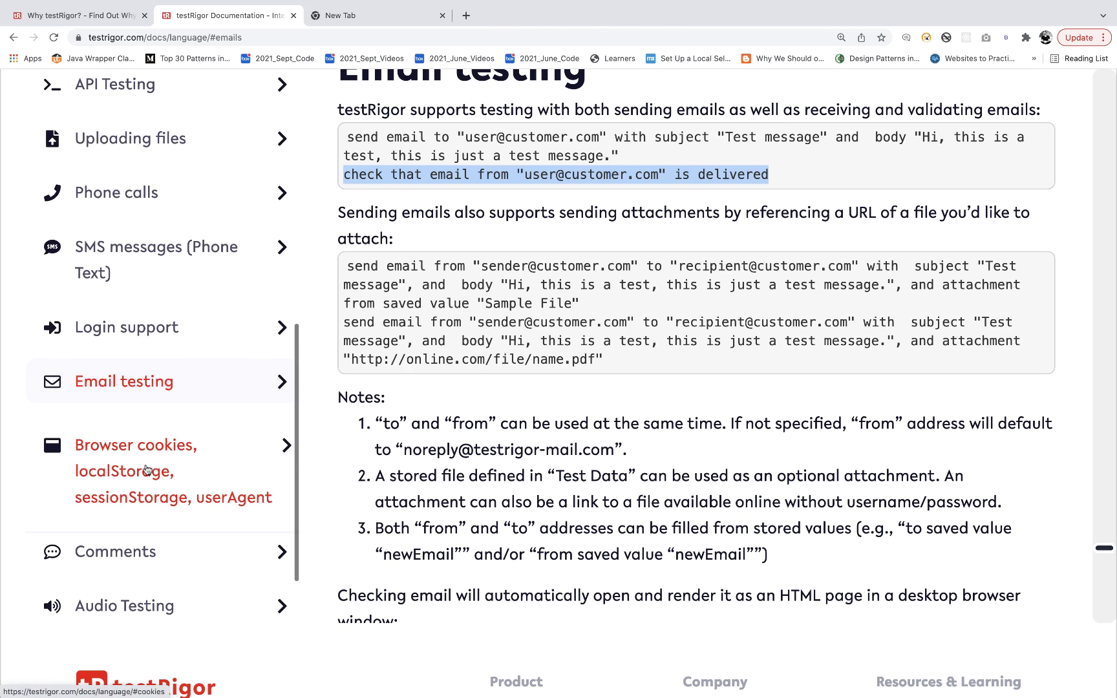
pyautogui.click(147, 470)
pyautogui.scroll(-3, 145, 469)
pyautogui.click(131, 470)
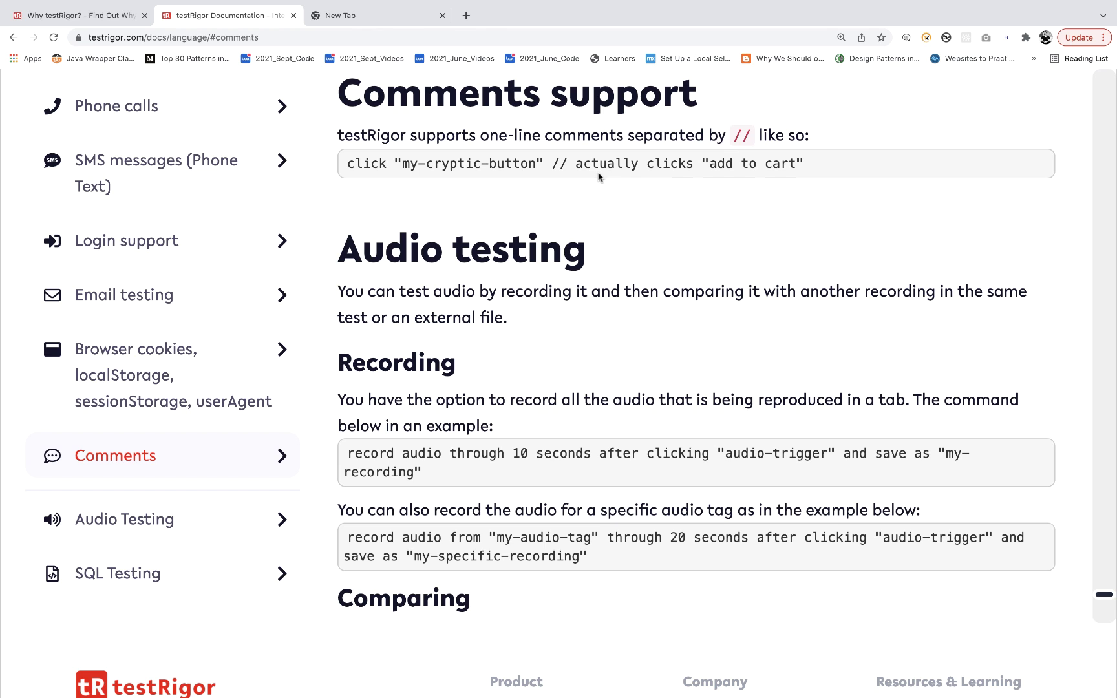
pyautogui.click(197, 524)
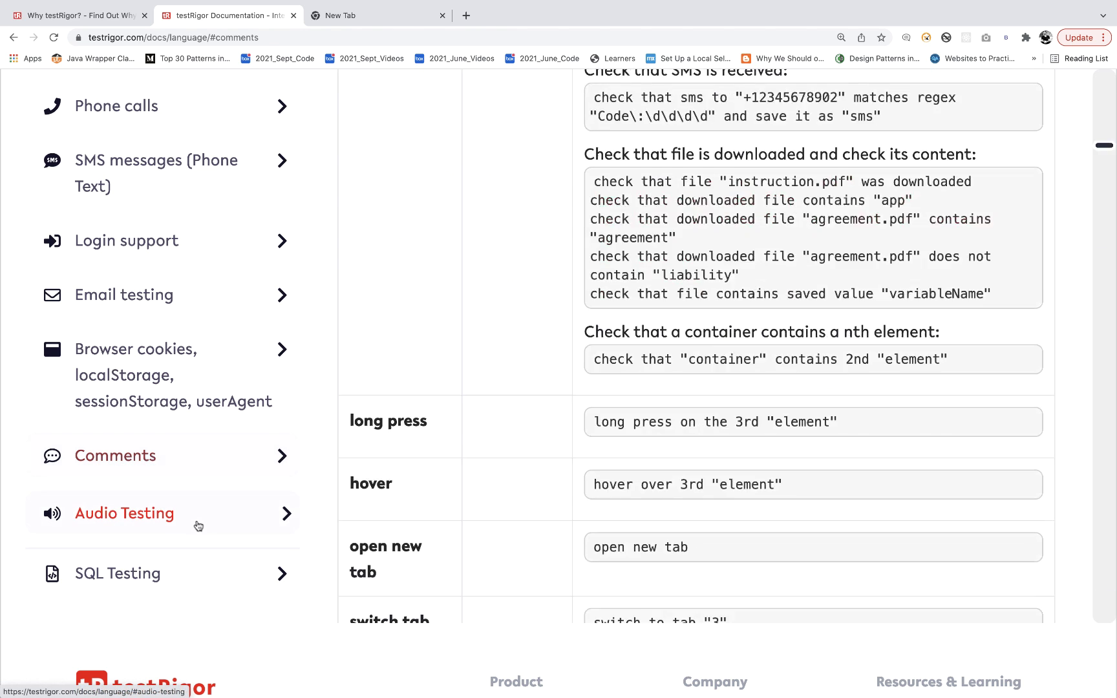
# Open the SQL Testing documentation, read the Select and Insert examples, and highlight the "select top 1" query line.
pyautogui.click(184, 572)
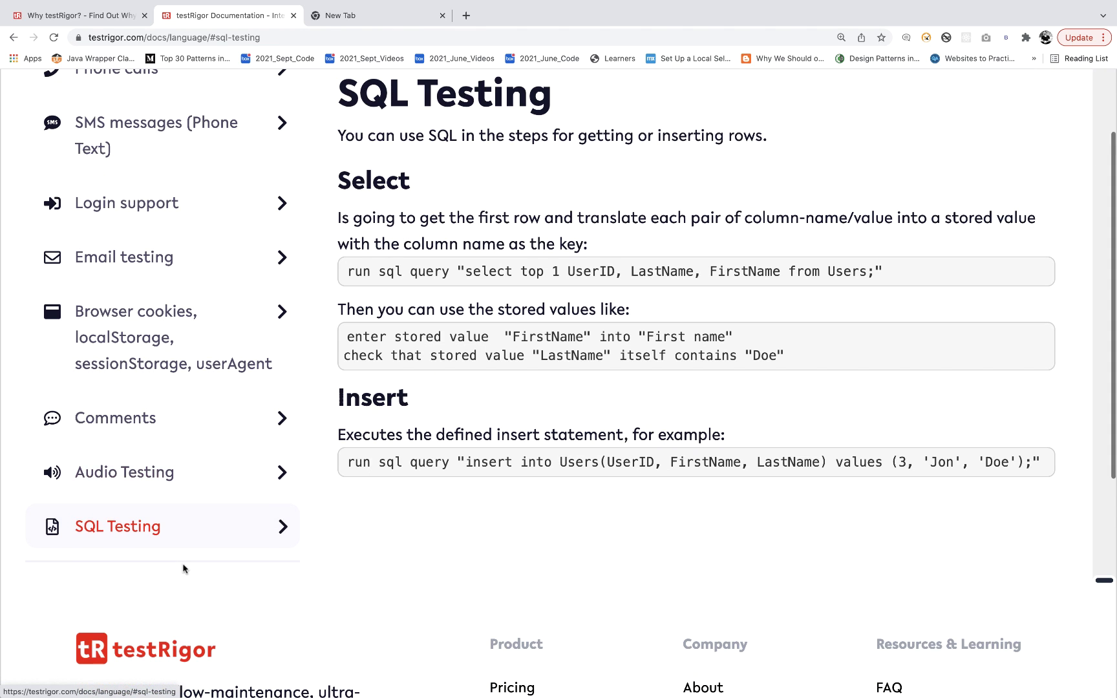
pyautogui.scroll(-3, 204, 459)
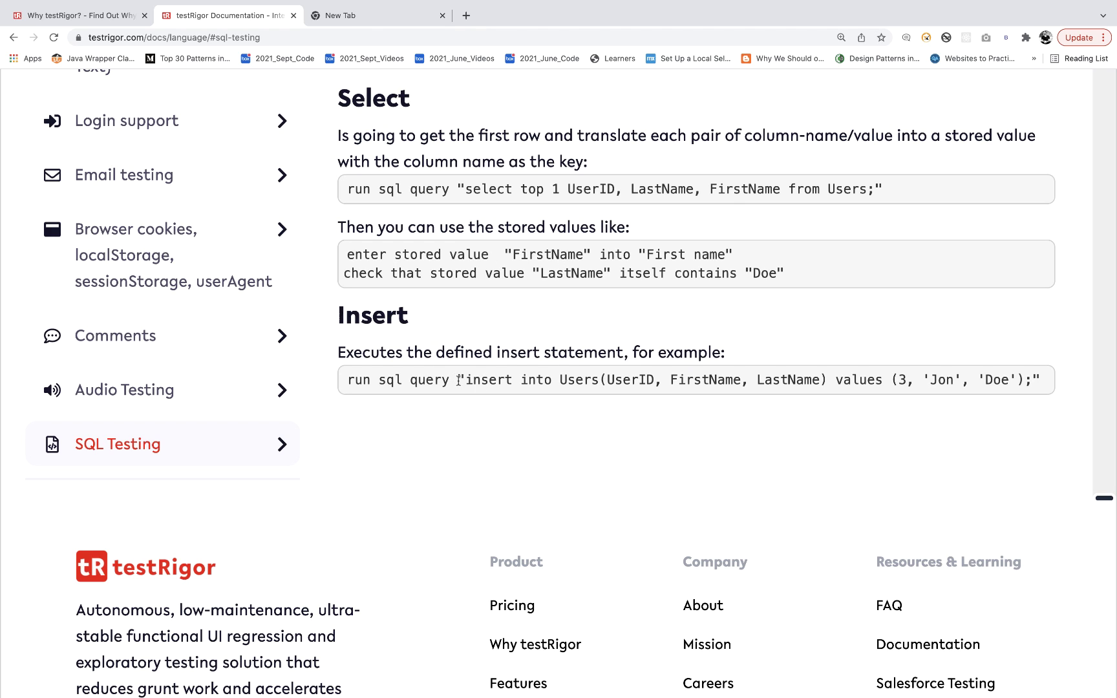
pyautogui.tripleClick(480, 188)
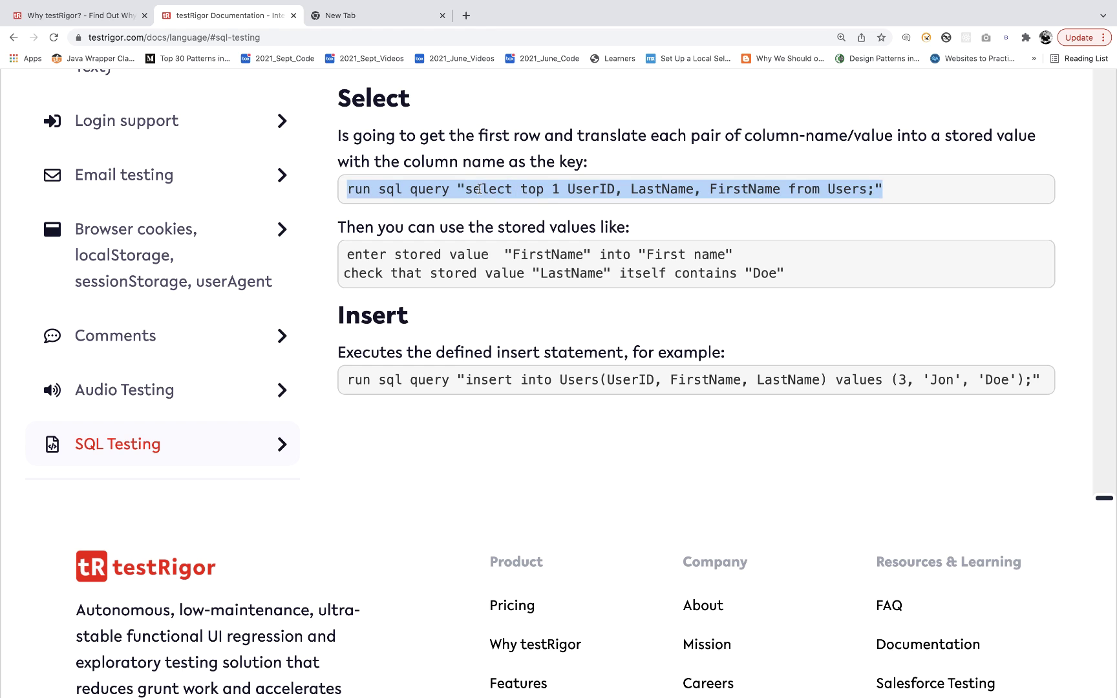
pyautogui.click(516, 280)
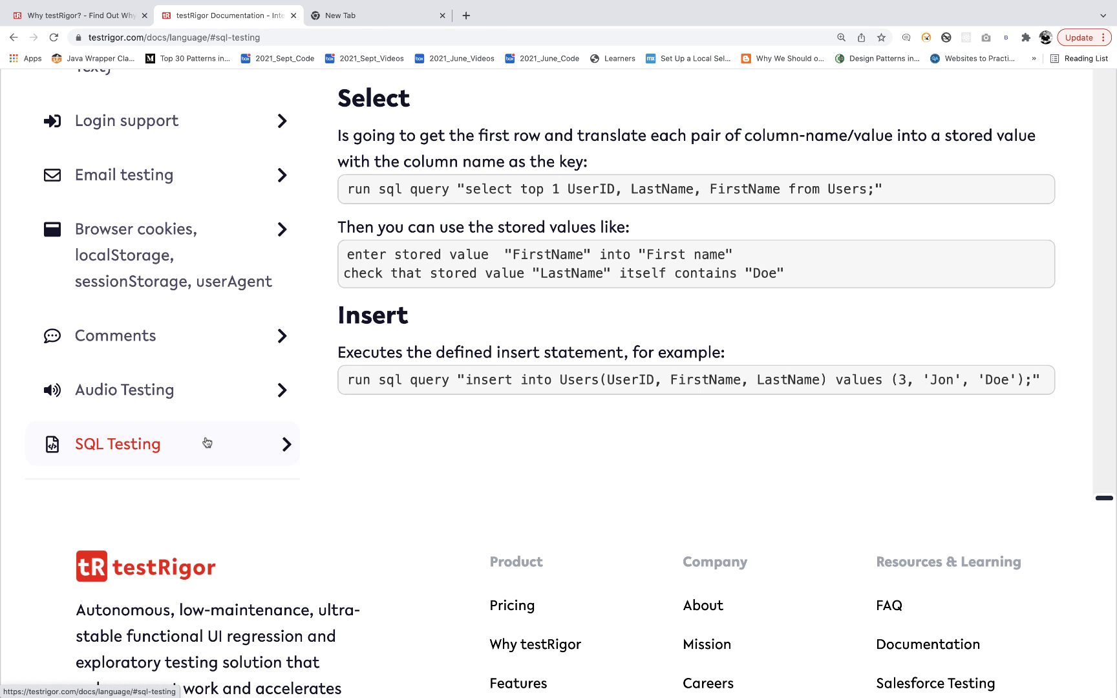
pyautogui.scroll(10, 207, 442)
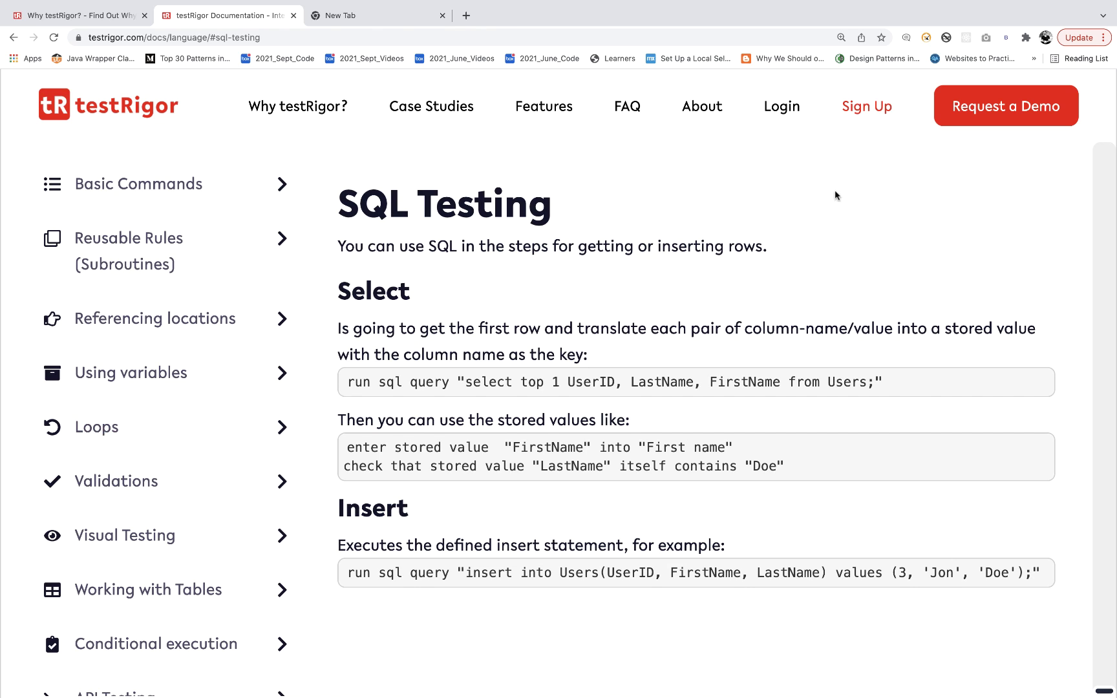
# Open the sign-up page, choose the free Public Open Source plan and examine the fields of its registration form.
pyautogui.click(869, 115)
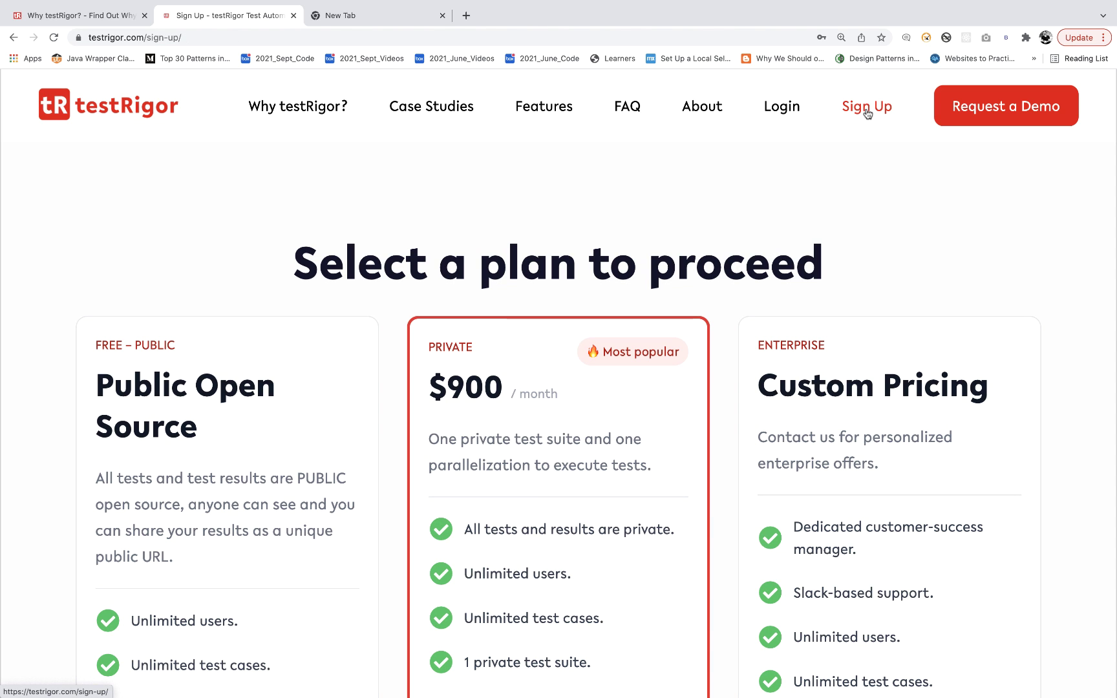
pyautogui.scroll(-3, 590, 212)
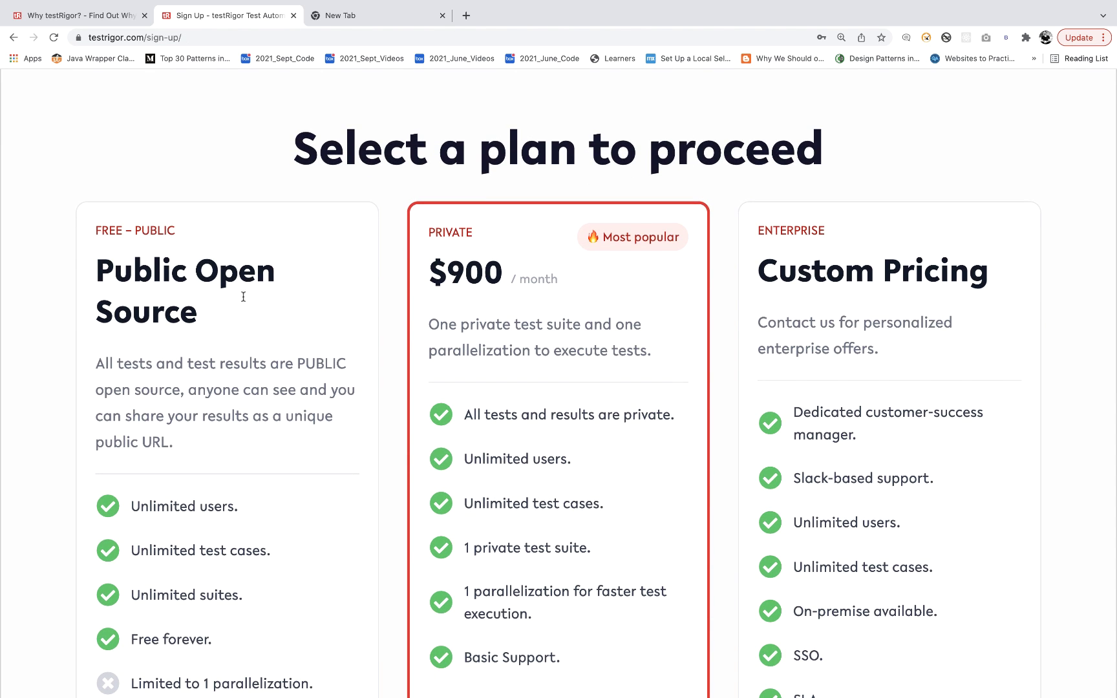
pyautogui.scroll(-5, 202, 269)
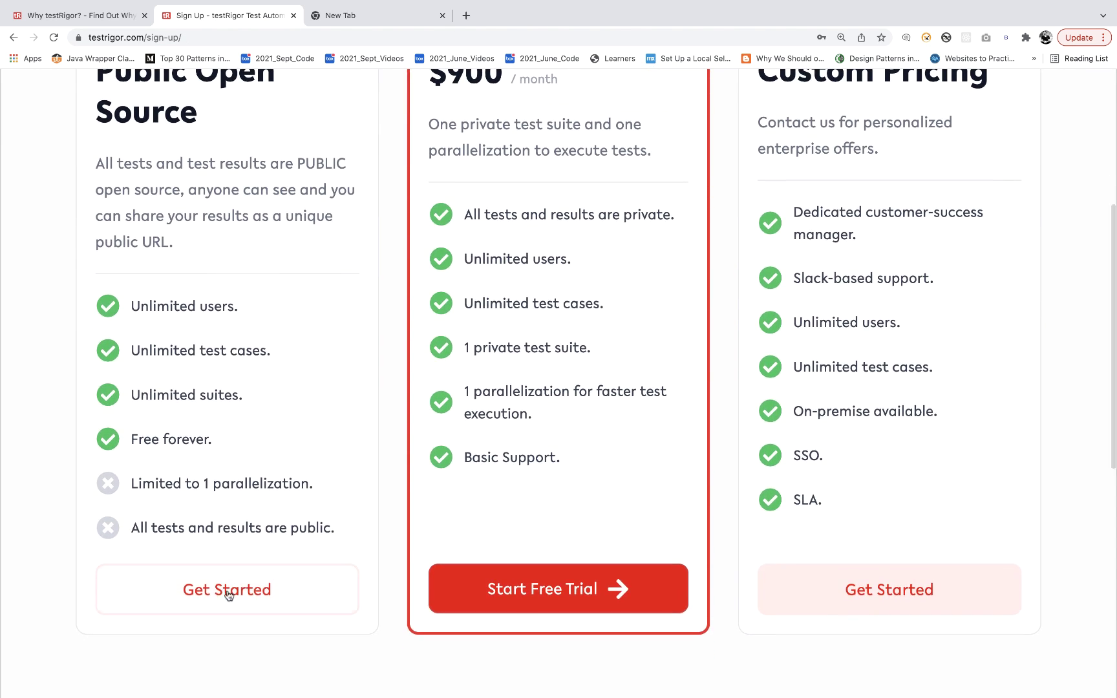
pyautogui.click(230, 591)
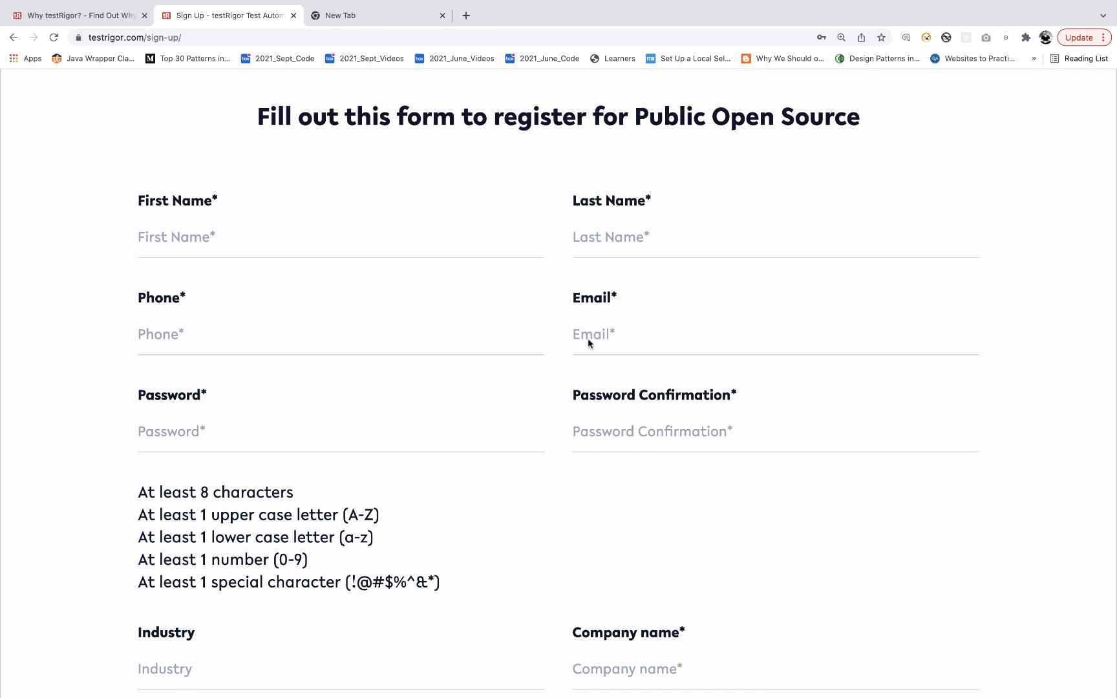
pyautogui.scroll(-1, 668, 474)
pyautogui.scroll(1, 668, 475)
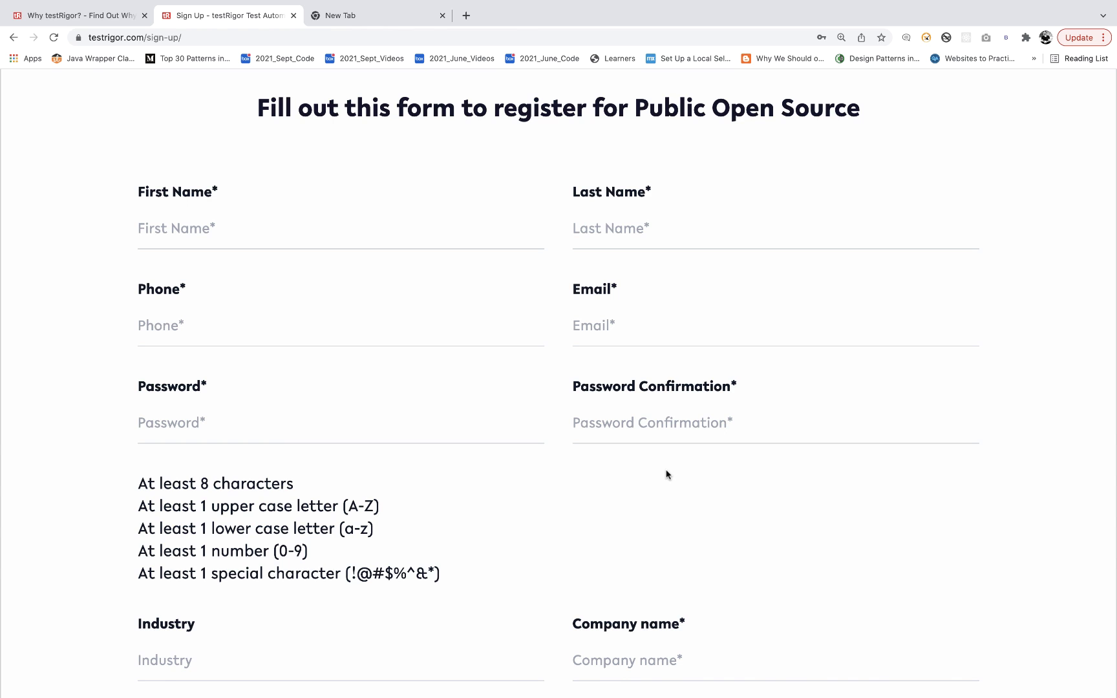
pyautogui.scroll(-3, 667, 474)
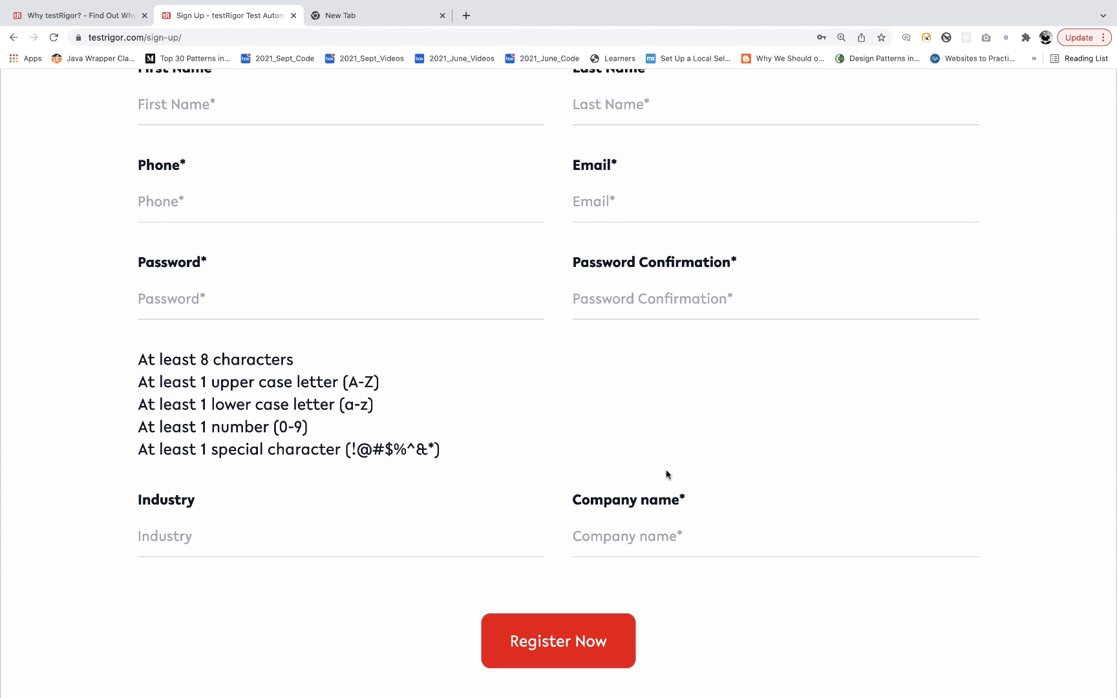
pyautogui.scroll(5, 667, 475)
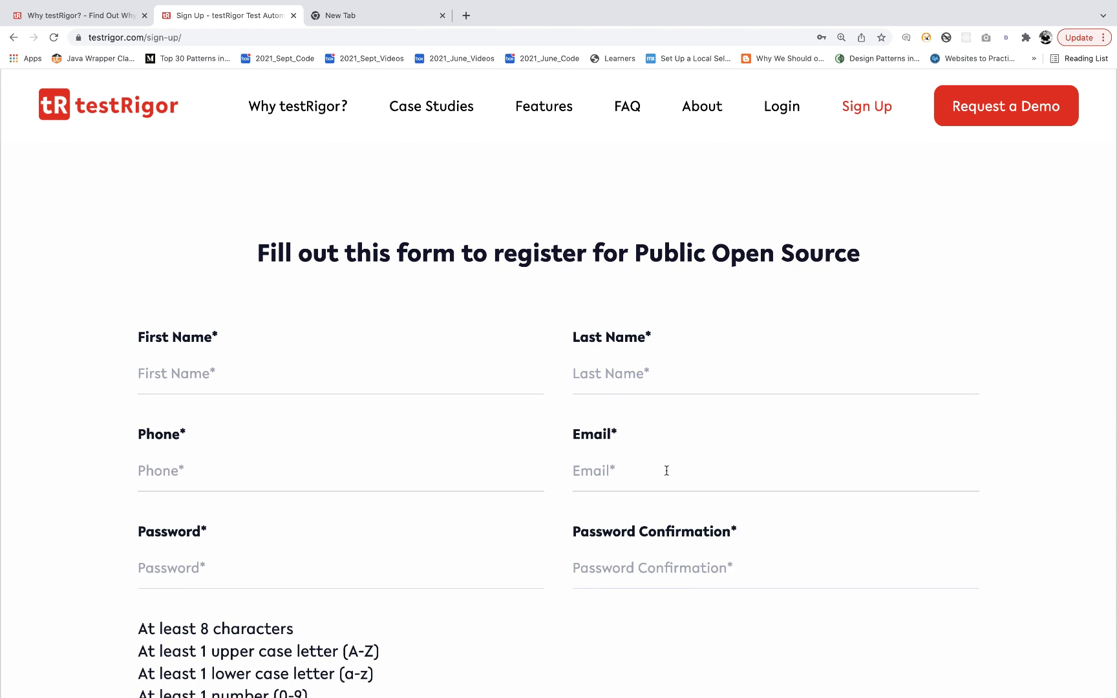
# Sign in to testRigor with the saved account credentials, enlarge the page to 150% and look through the existing test suites.
pyautogui.click(787, 118)
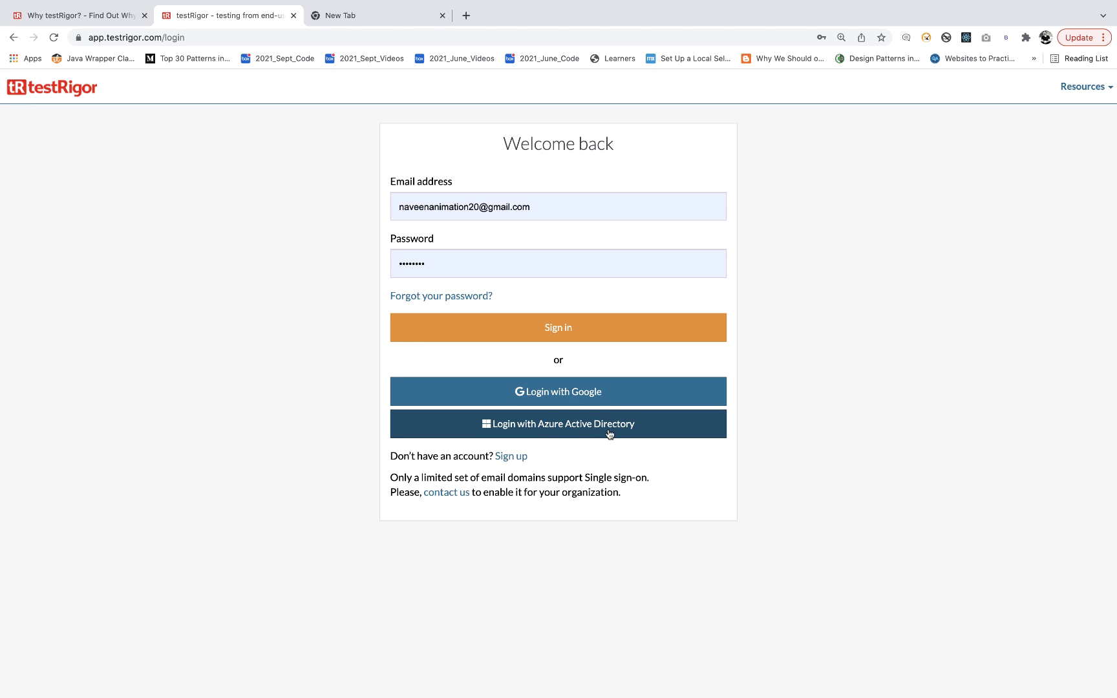
pyautogui.click(560, 327)
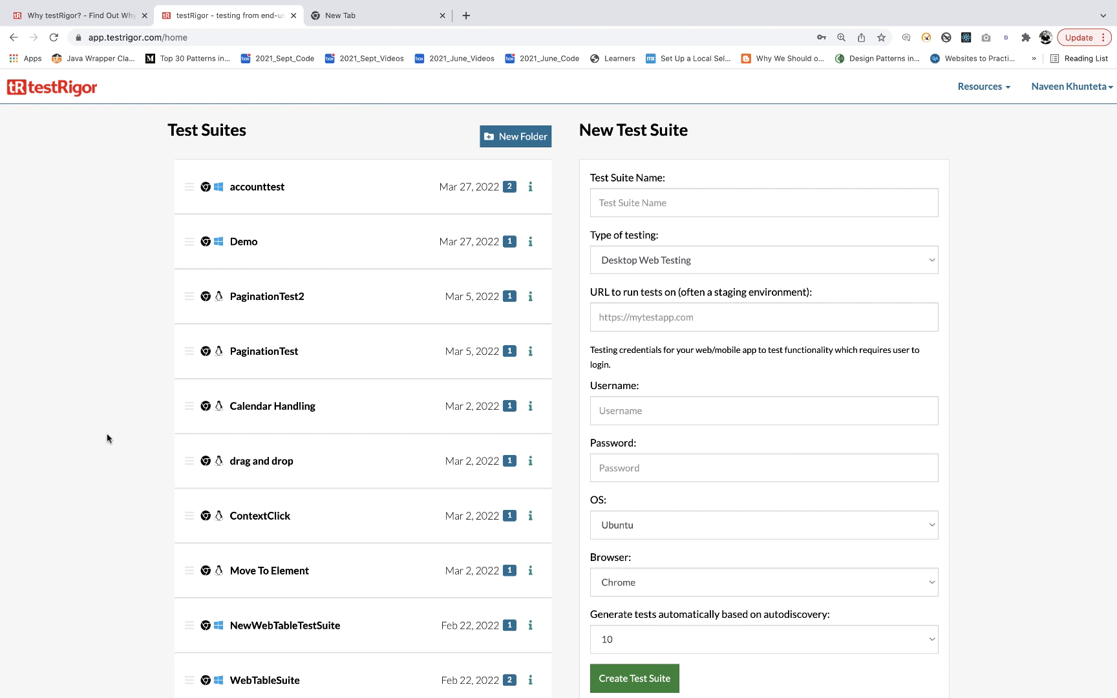
pyautogui.press('super+equal')
pyautogui.press('super+equal')
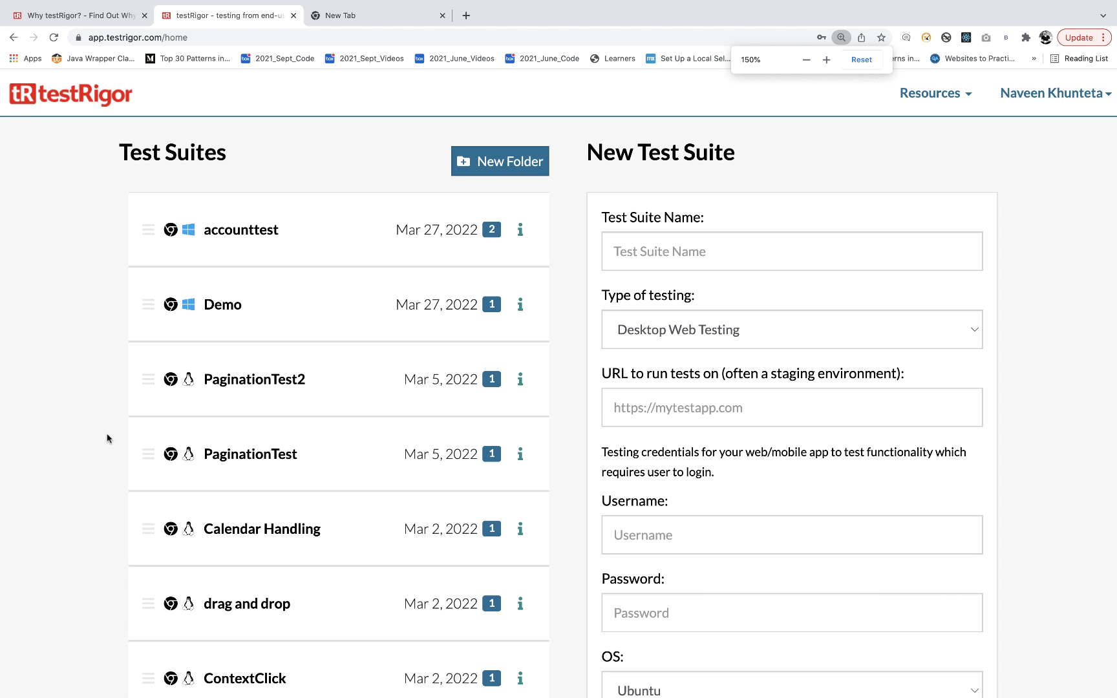
pyautogui.scroll(-10, 307, 504)
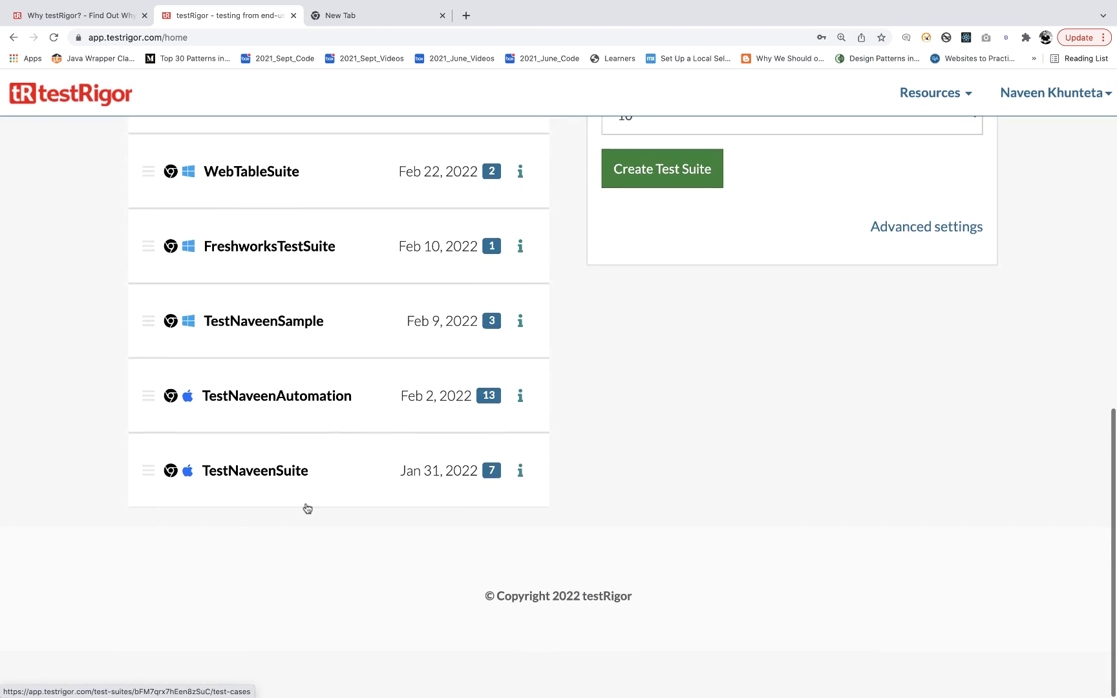
pyautogui.scroll(10, 307, 508)
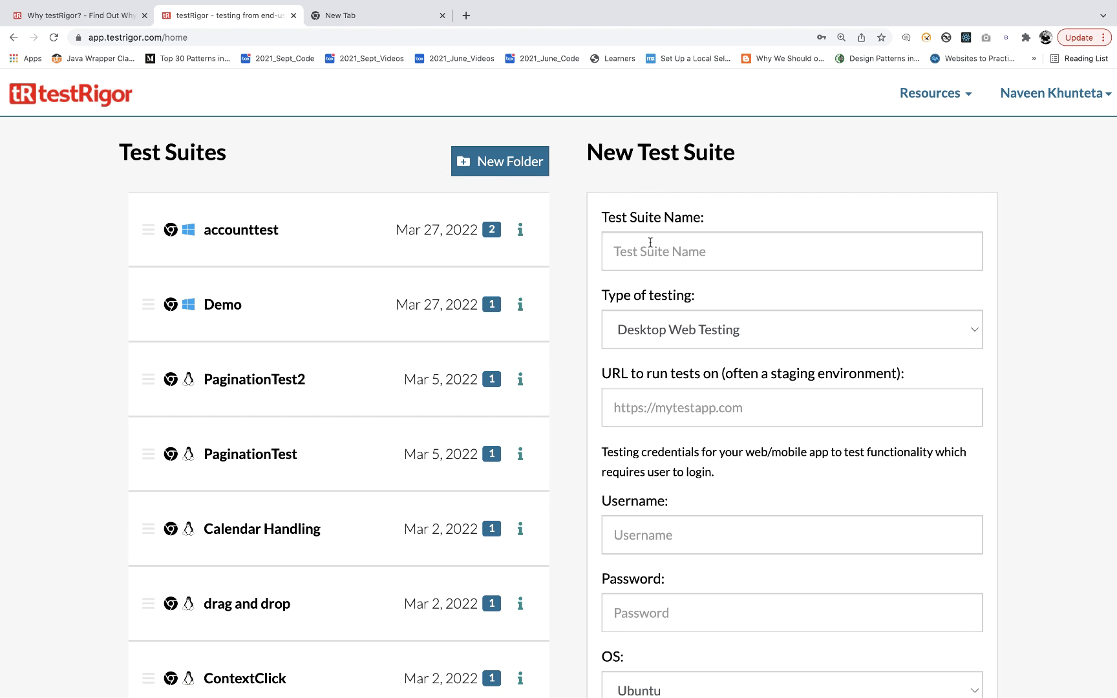
# Switch to the text editor and examine the prepared "Sign In" link checks, highlighting the first two lines and the word "Account".
pyautogui.hotkey('ctrl', 'Left')
pyautogui.hotkey('ctrl', 'Right')
pyautogui.hotkey('ctrl', 'Right')
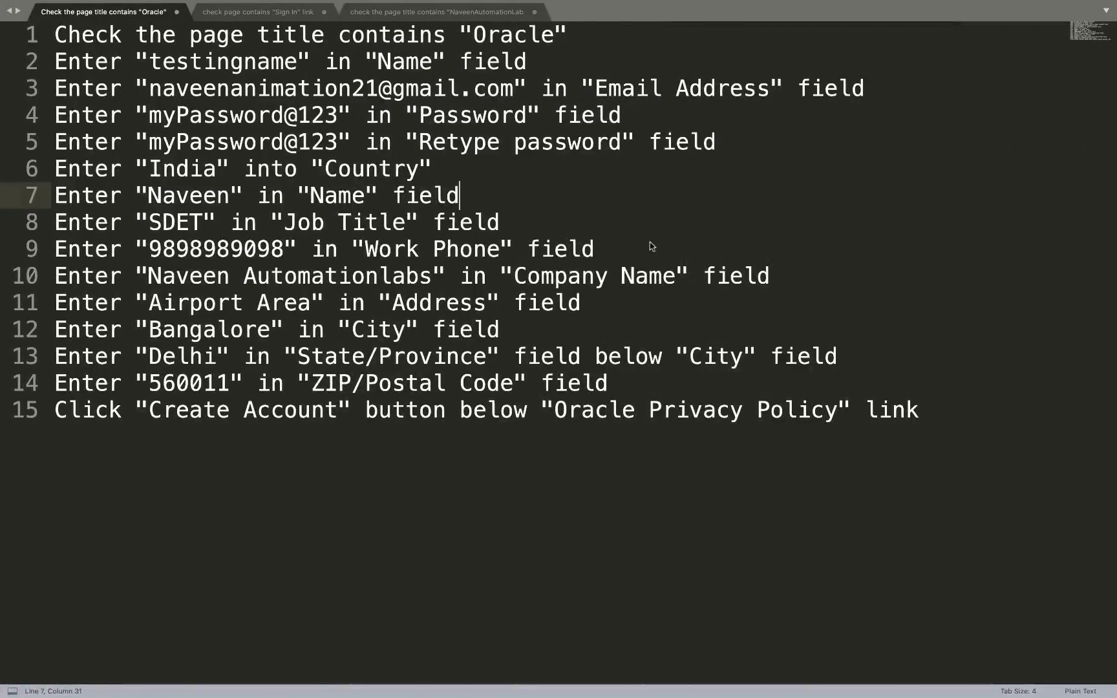
pyautogui.click(261, 14)
pyautogui.click(391, 174)
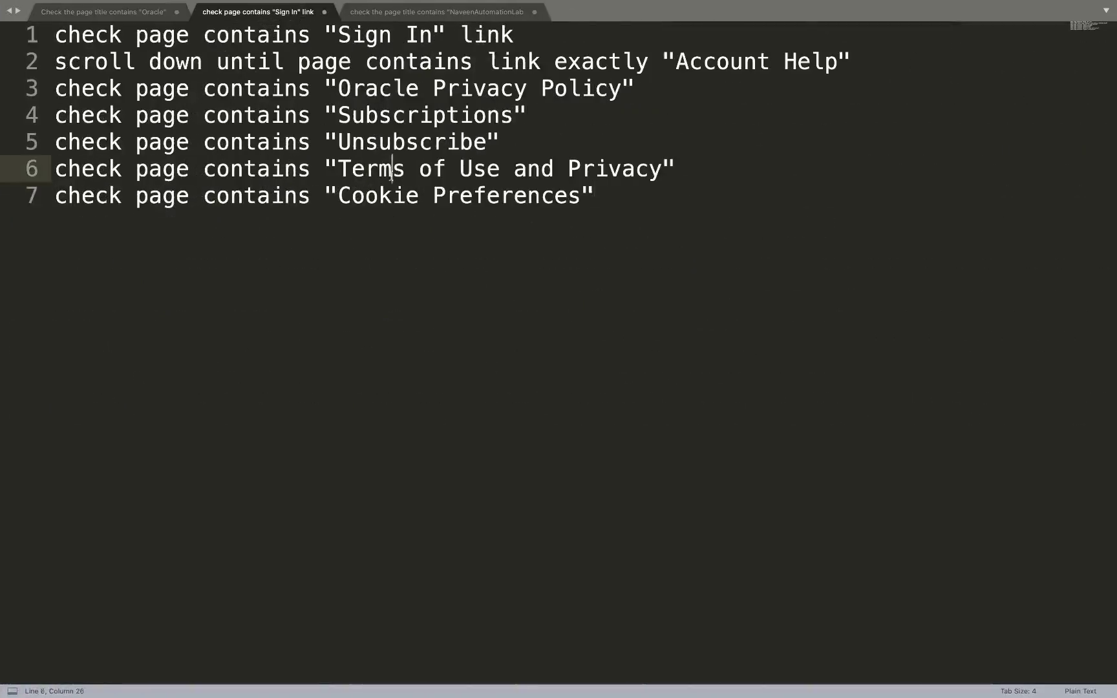
pyautogui.tripleClick(330, 39)
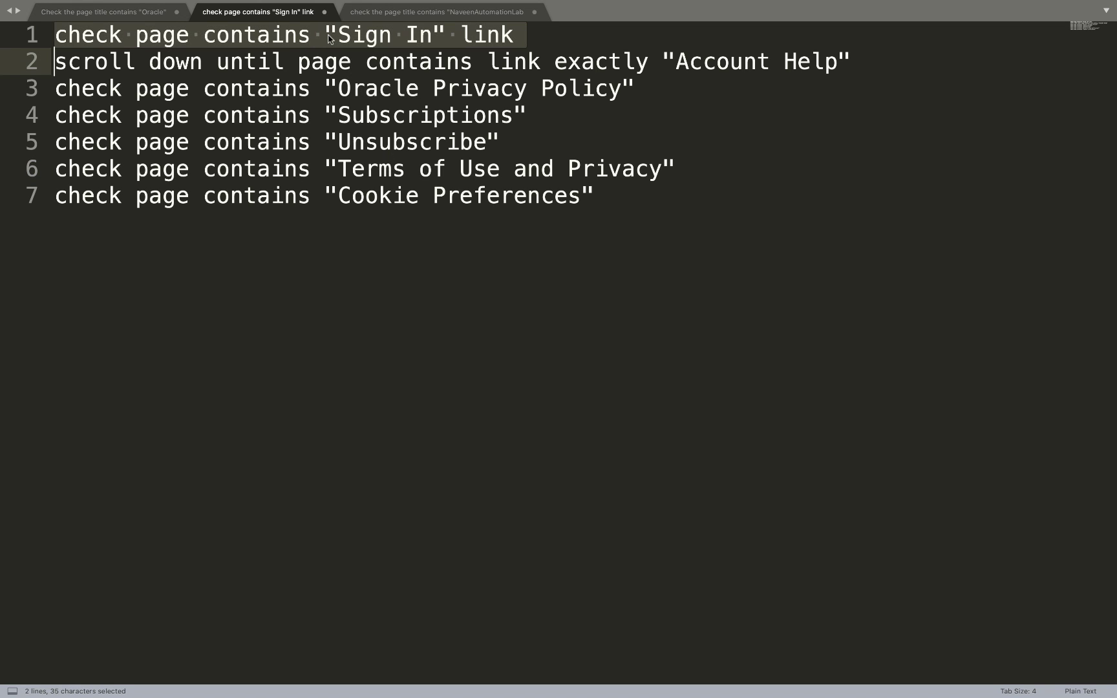
pyautogui.click(352, 62)
pyautogui.tripleClick(352, 63)
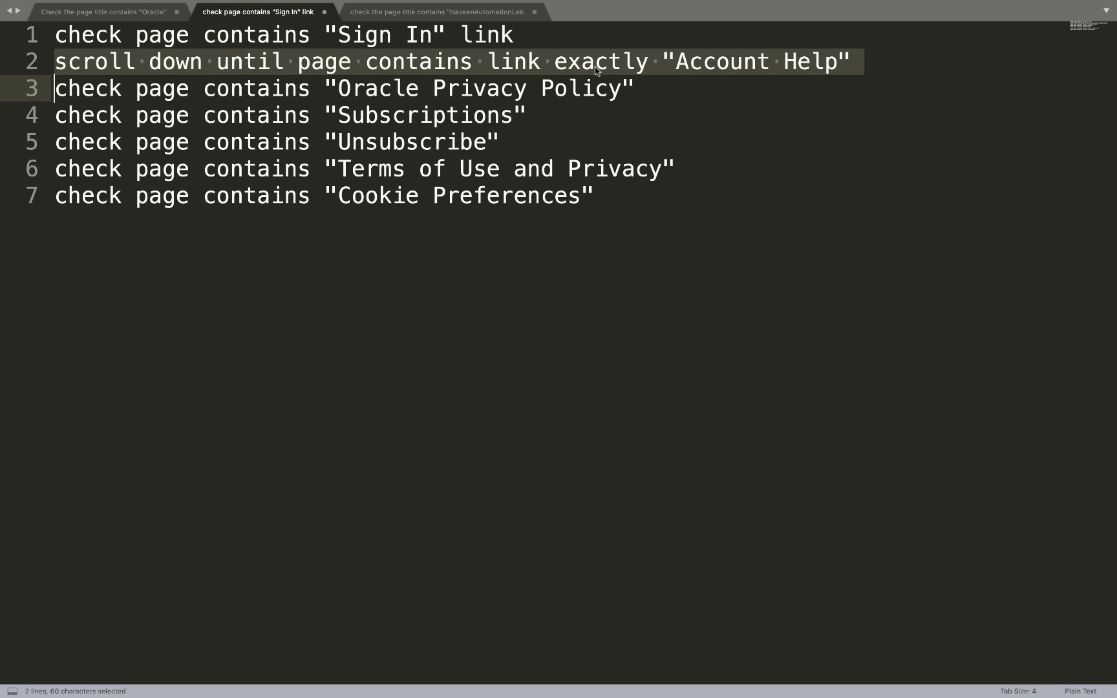
pyautogui.doubleClick(709, 71)
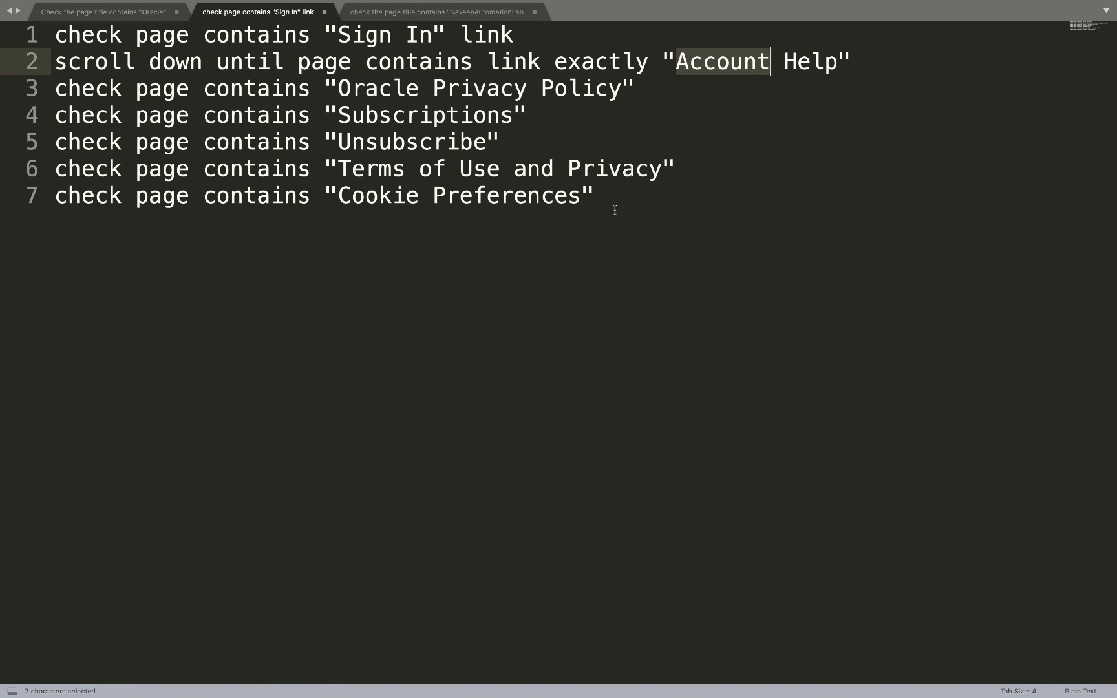
# Switch to the browser and examine the enlarged Oracle Create Account page, from its form fields down to the footer links.
pyautogui.press('super+Tab')
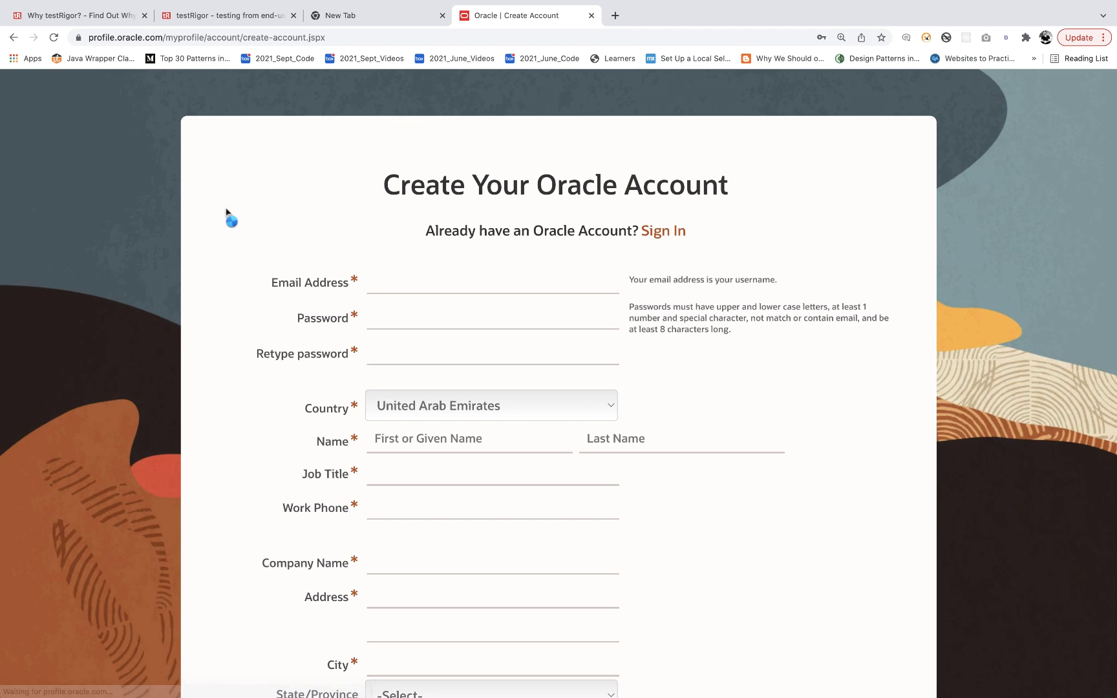
pyautogui.press('super+plus')
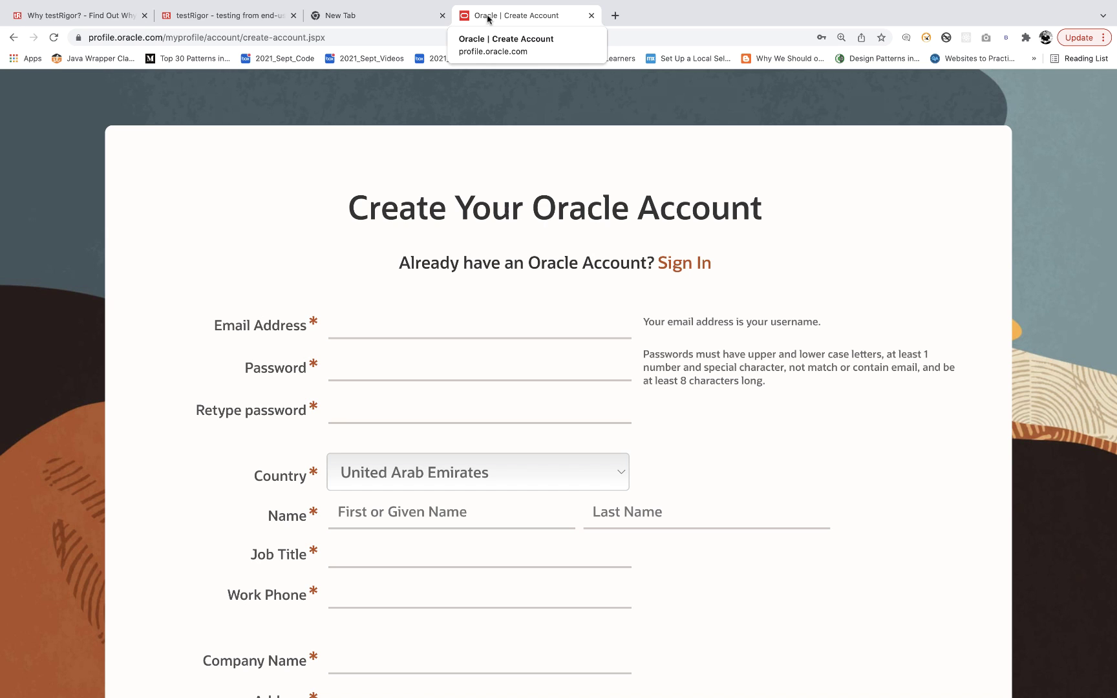
pyautogui.scroll(-5, 194, 369)
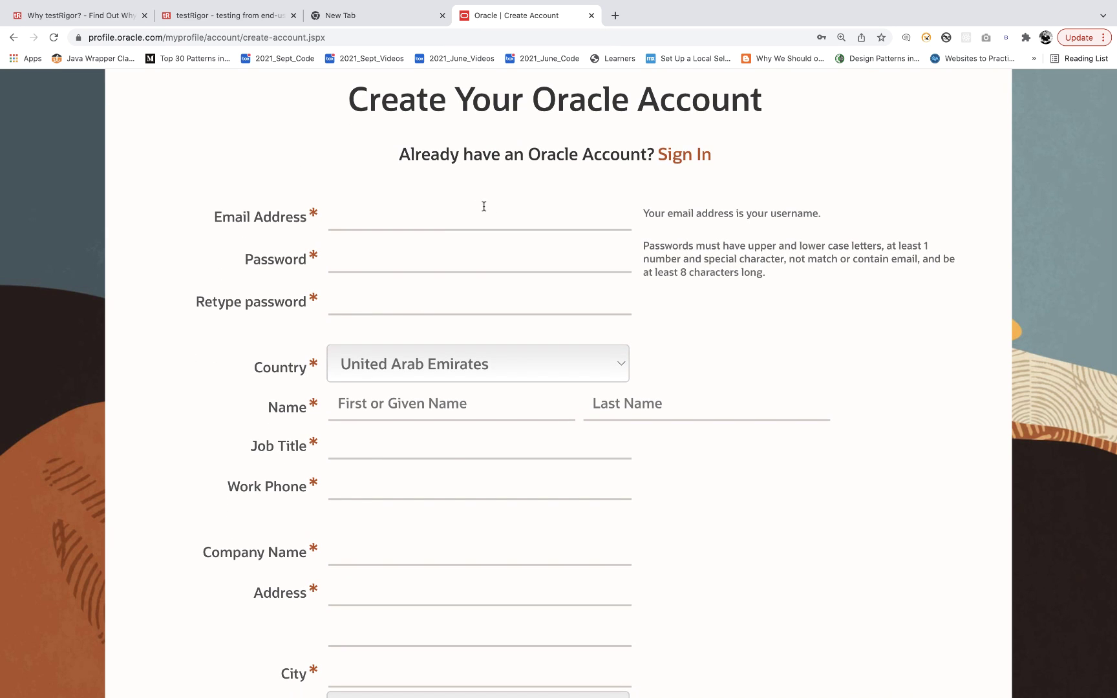
pyautogui.scroll(-1, 651, 503)
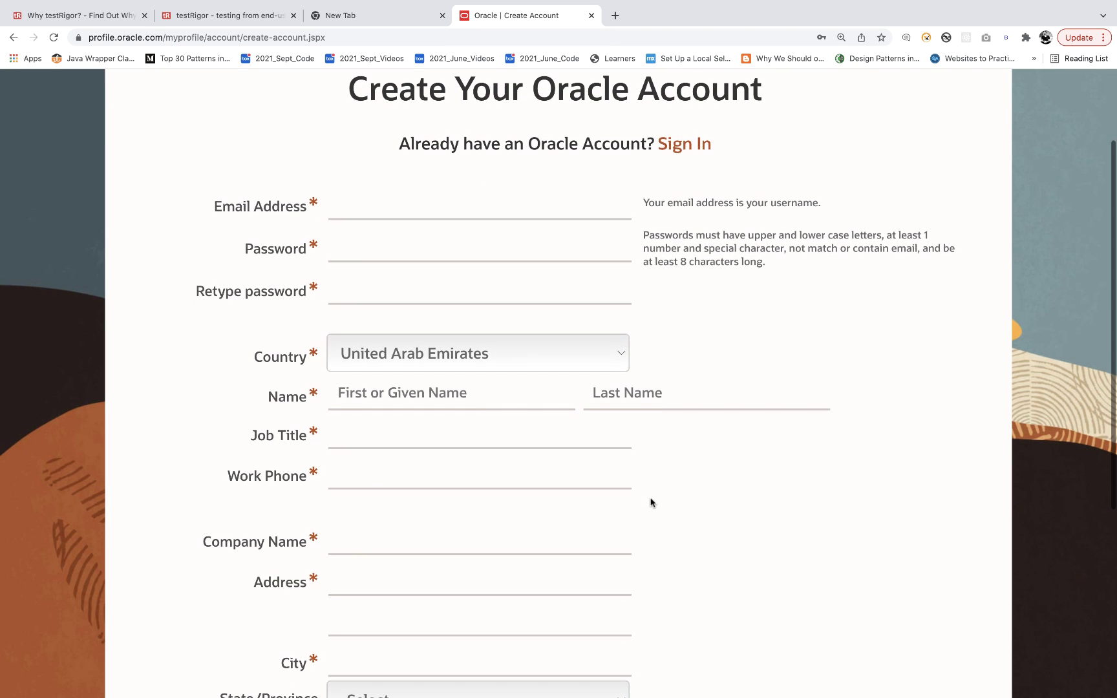
pyautogui.scroll(-12, 651, 503)
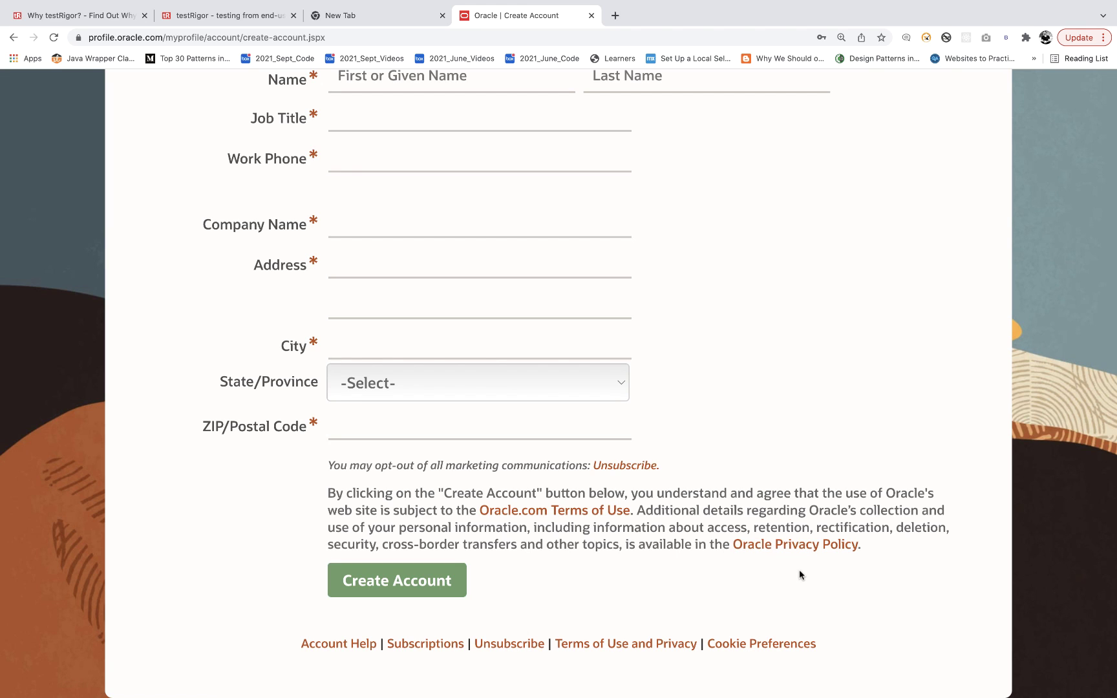
pyautogui.scroll(3, 770, 456)
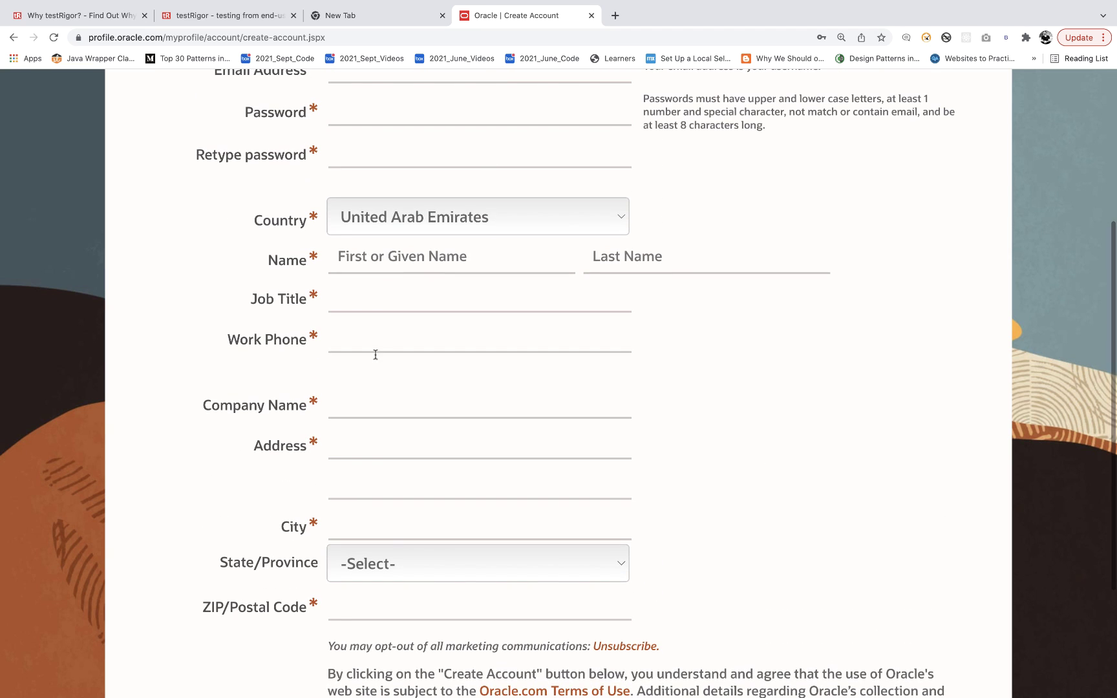
pyautogui.scroll(3, 564, 297)
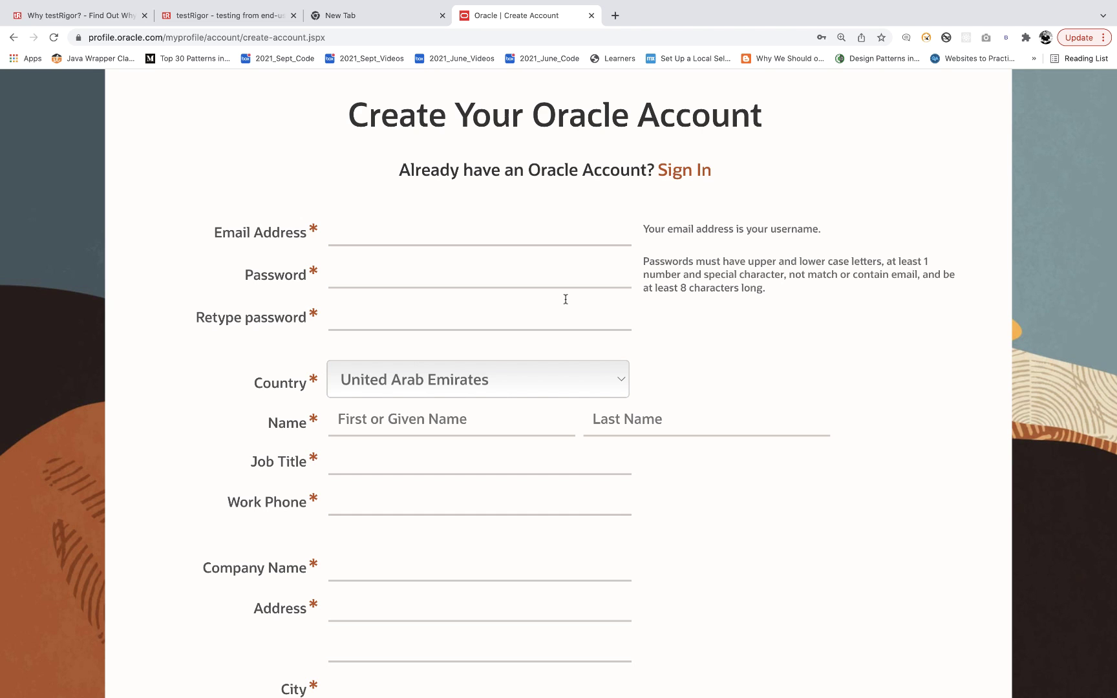
# Name the new testRigor test suite OracleAccountSuite and choose Desktop Web Testing as its type of testing.
pyautogui.click(231, 23)
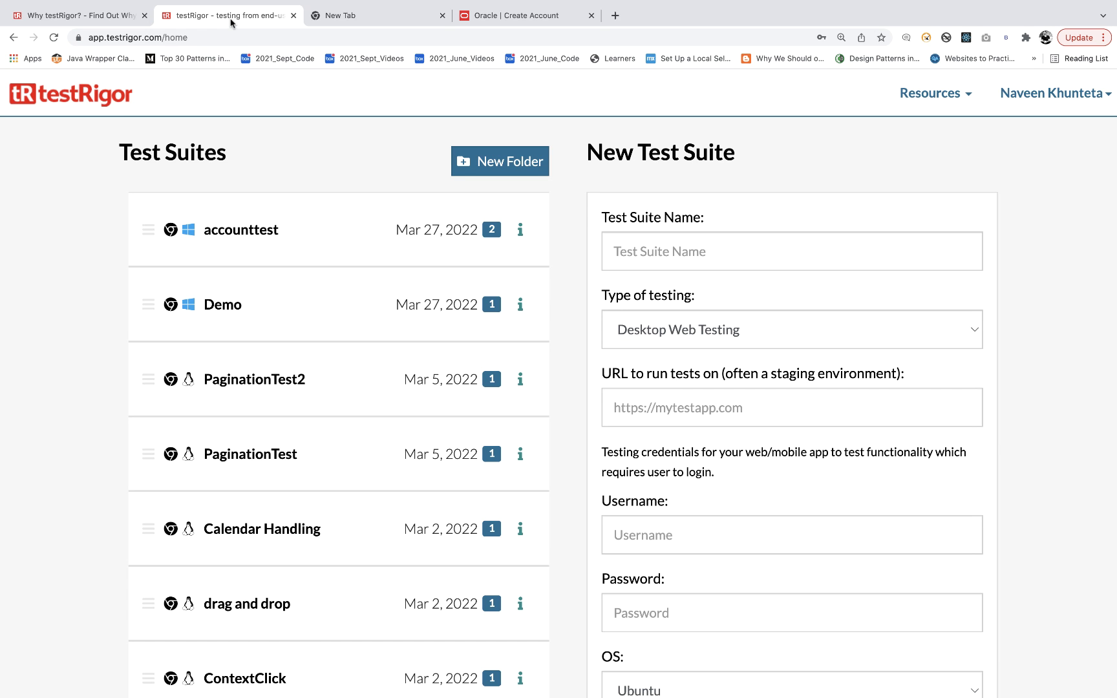
pyautogui.click(662, 250)
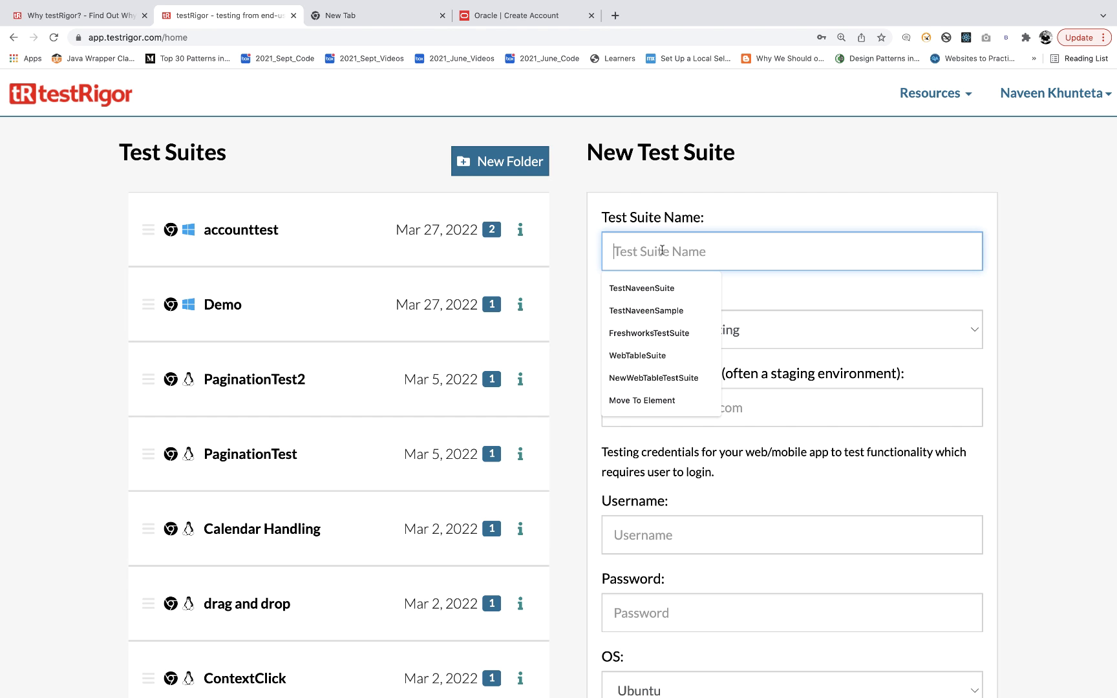
pyautogui.write('Oracle')
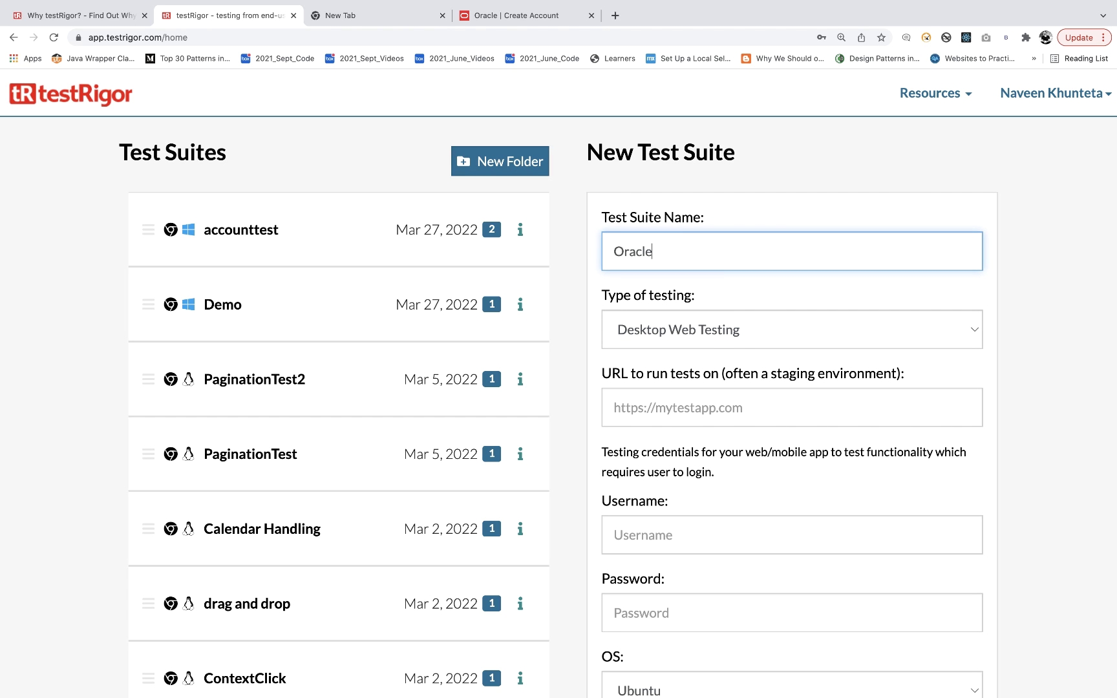
pyautogui.write('AccountSuite')
pyautogui.click(682, 331)
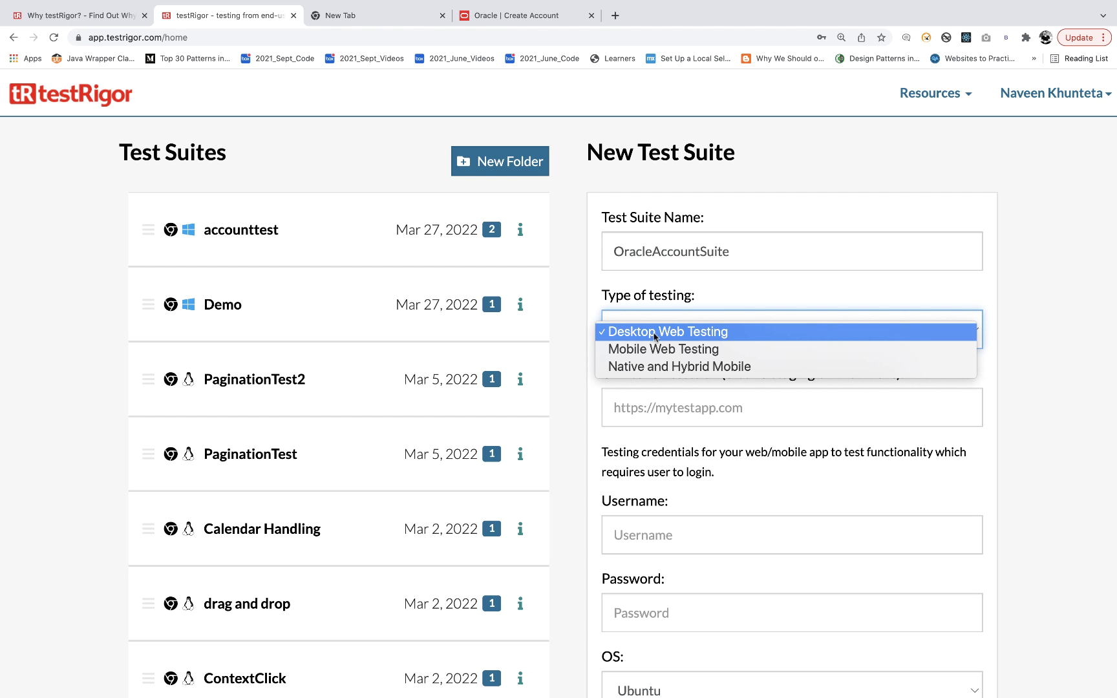
pyautogui.click(662, 333)
pyautogui.scroll(-2, 568, 365)
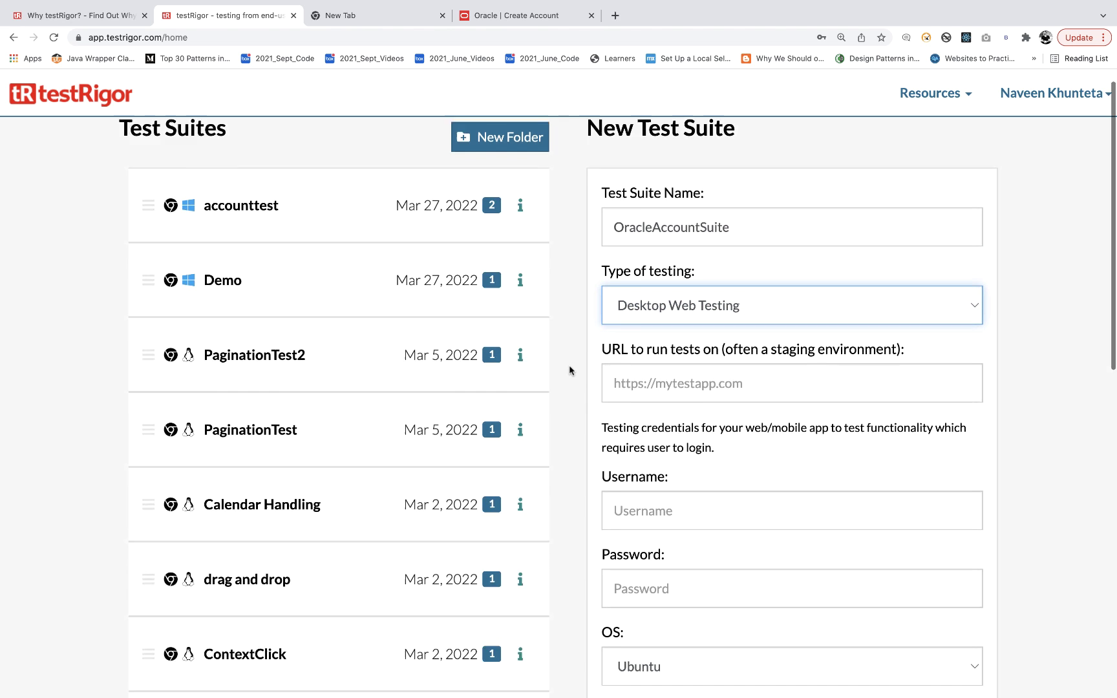
pyautogui.click(524, 20)
pyautogui.click(480, 43)
pyautogui.press('super+c')
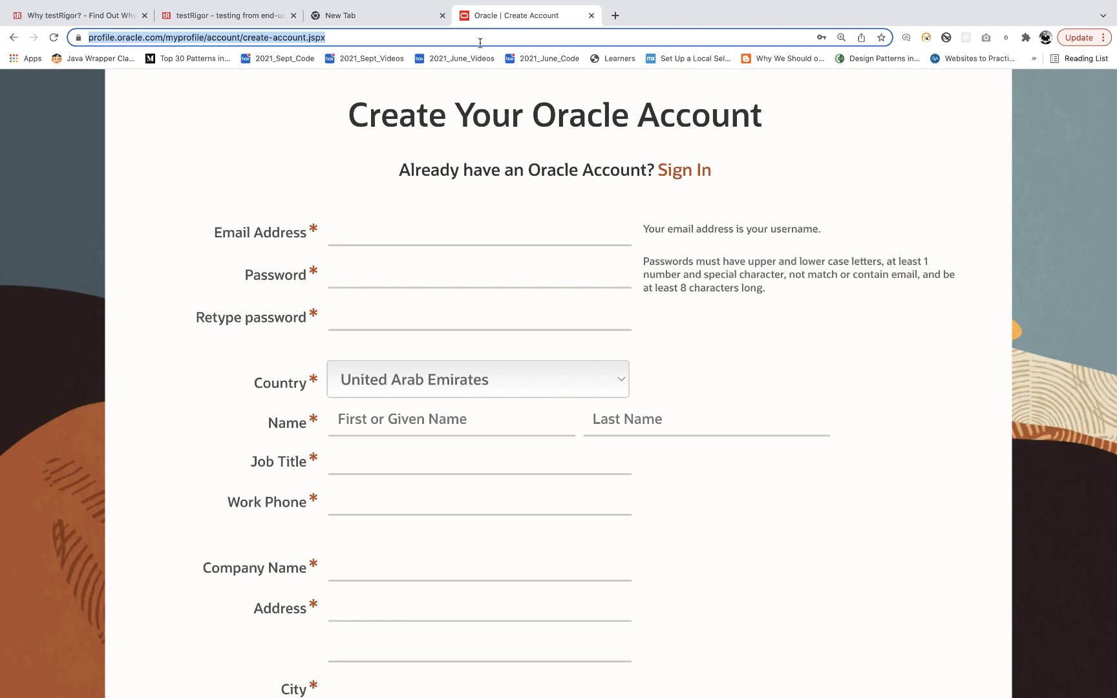
pyautogui.click(392, 17)
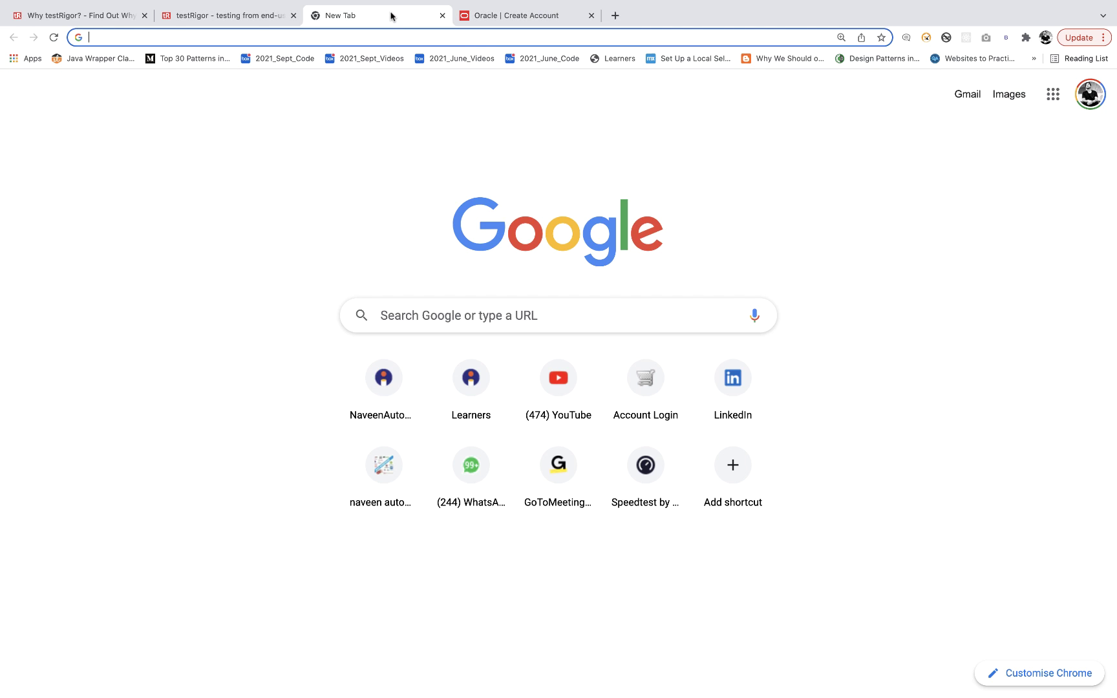
pyautogui.click(442, 15)
pyautogui.click(259, 17)
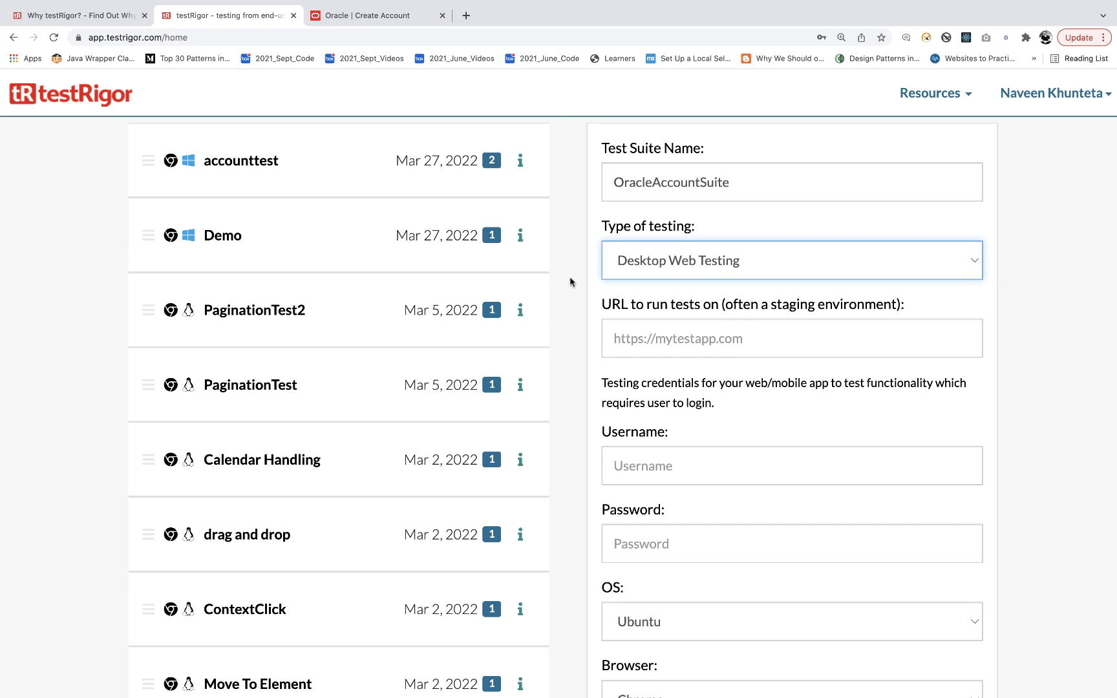
pyautogui.scroll(-1, 571, 284)
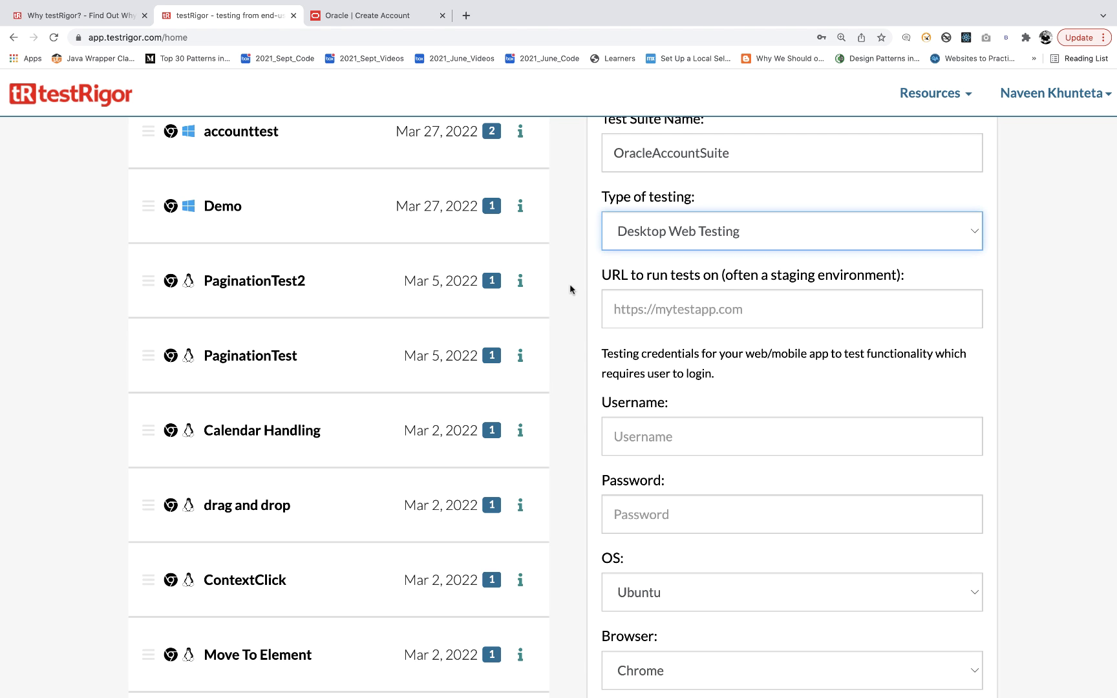
pyautogui.click(639, 301)
pyautogui.press('super+v')
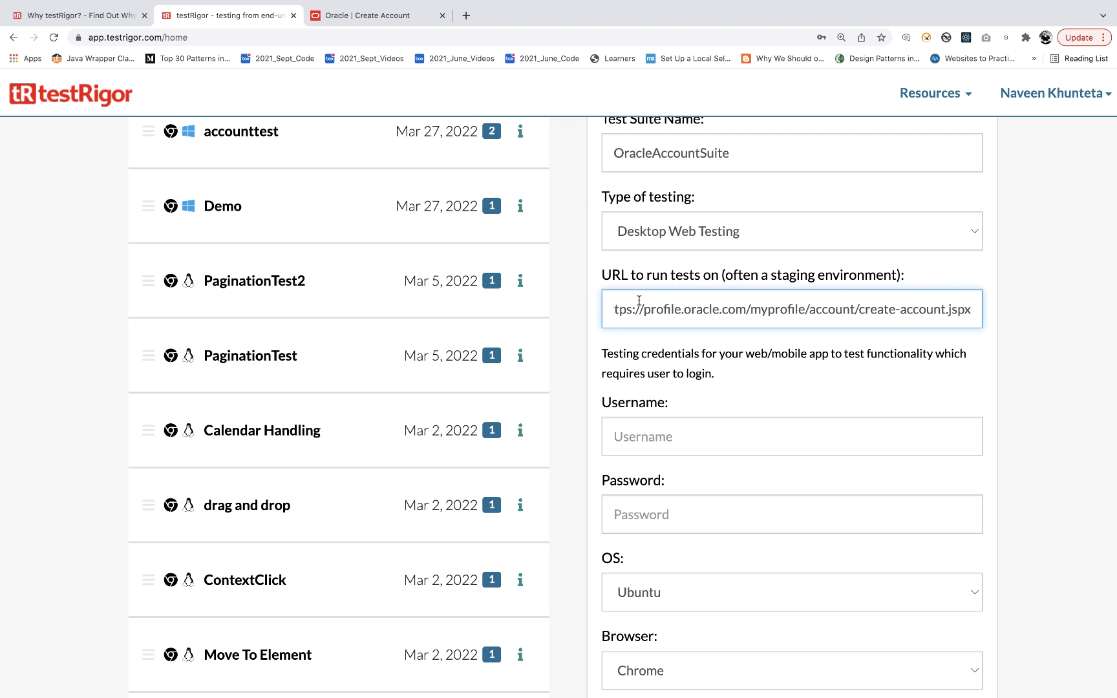
pyautogui.scroll(-3, 914, 381)
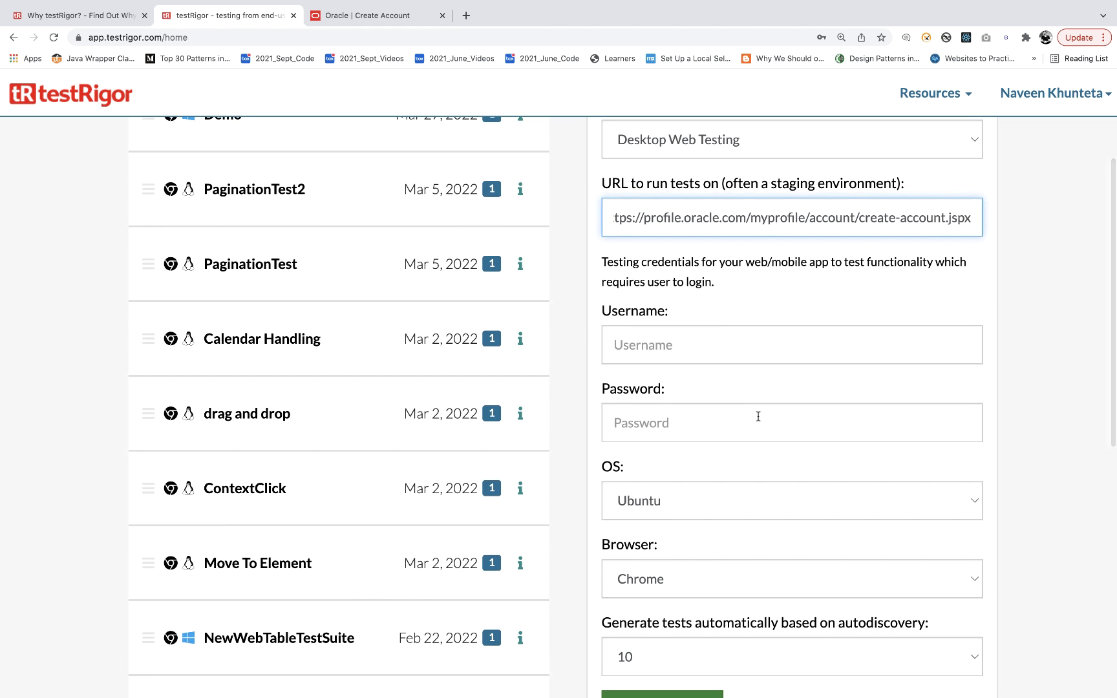
# Choose Ubuntu as the new suite's operating system and Chrome as its browser, leaving the credentials empty.
pyautogui.scroll(-3, 765, 438)
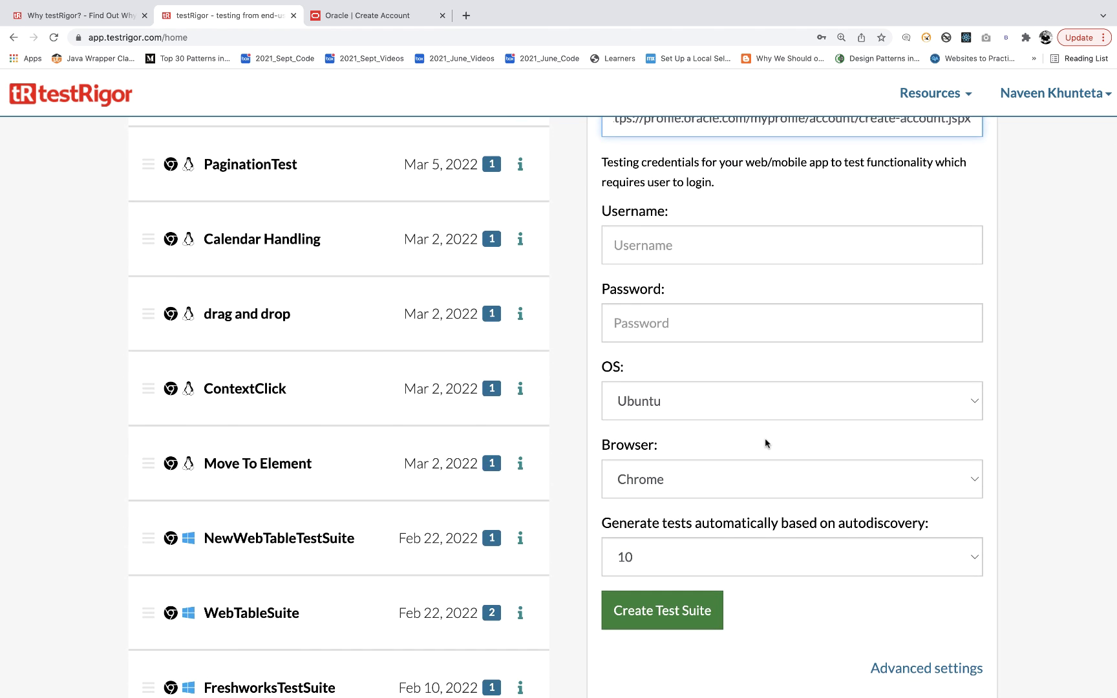
pyautogui.click(712, 399)
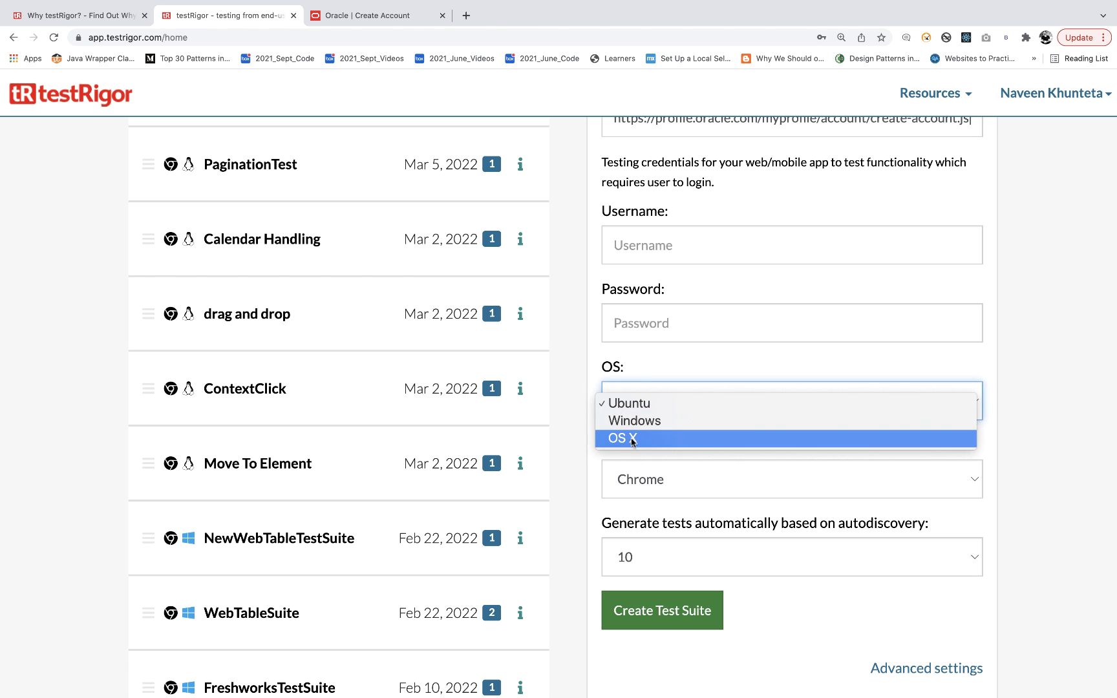
pyautogui.click(629, 403)
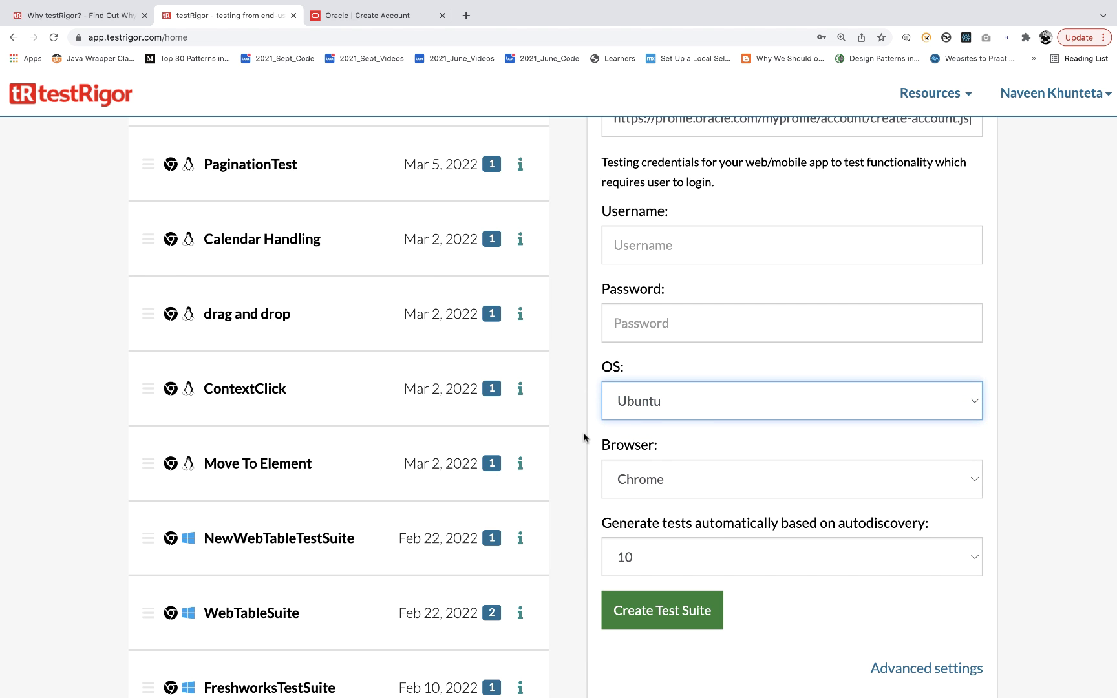
pyautogui.scroll(-2, 629, 417)
pyautogui.click(629, 424)
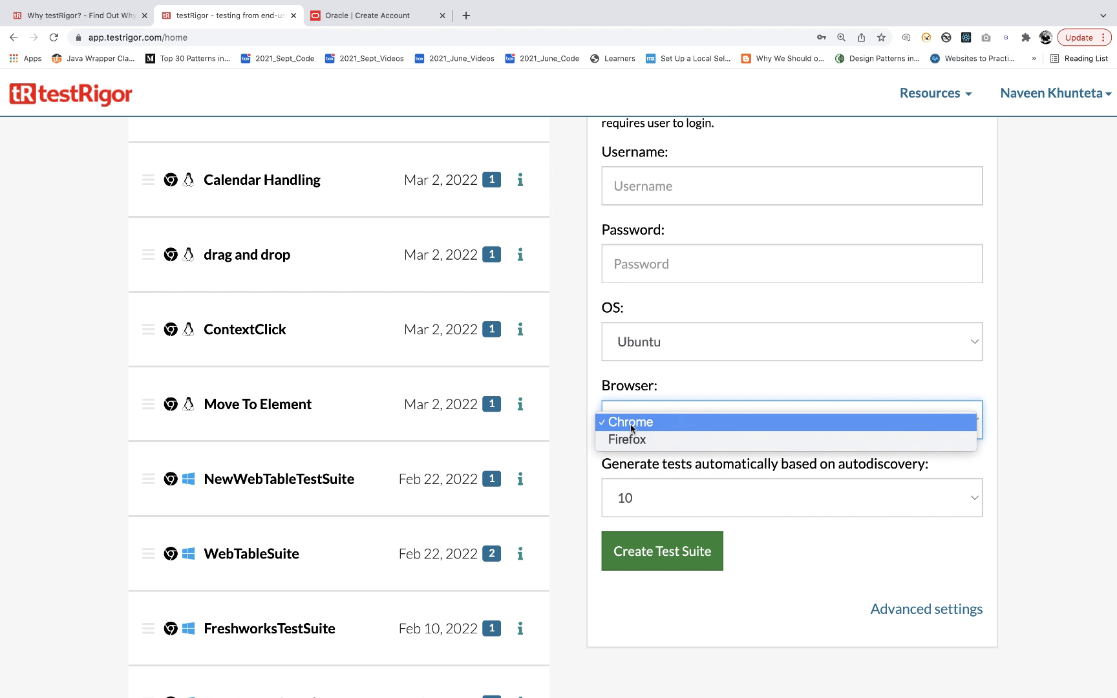
pyautogui.click(631, 428)
pyautogui.scroll(-2, 761, 507)
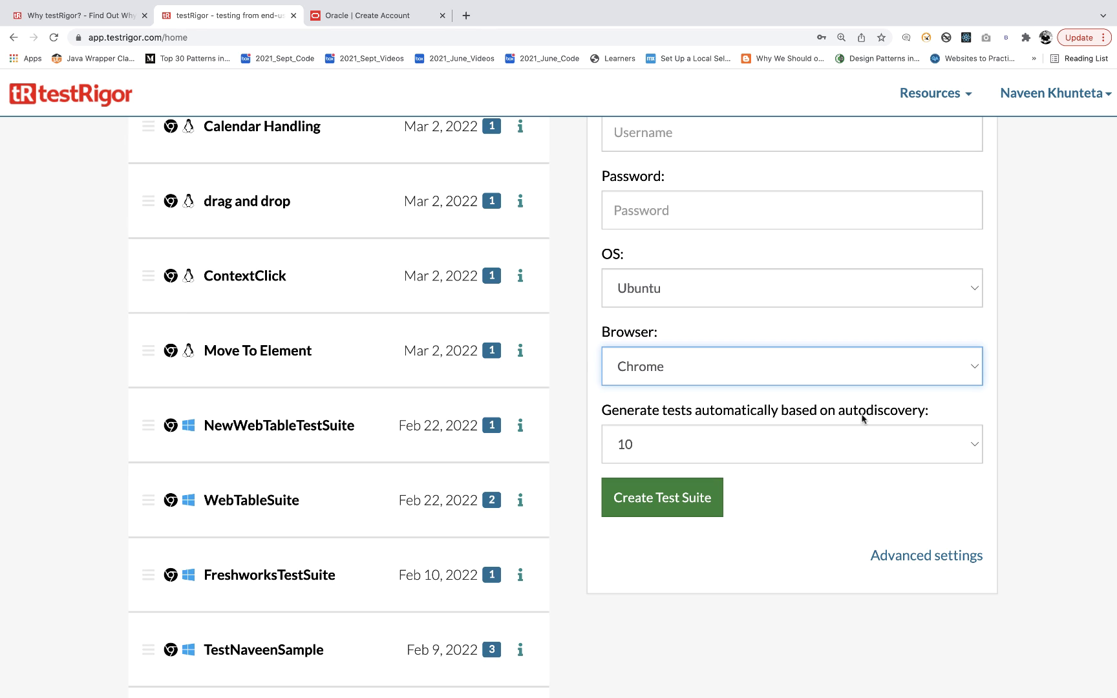
# Set the number of tests generated by autodiscovery to 0 and create the test suite.
pyautogui.click(780, 451)
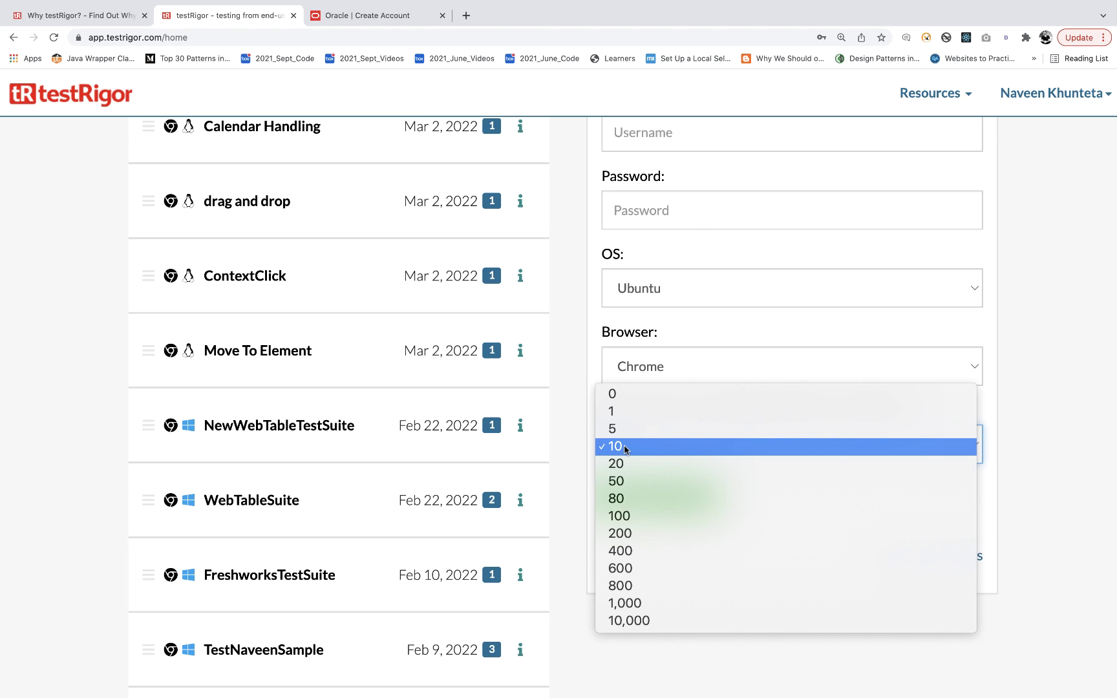
pyautogui.click(621, 394)
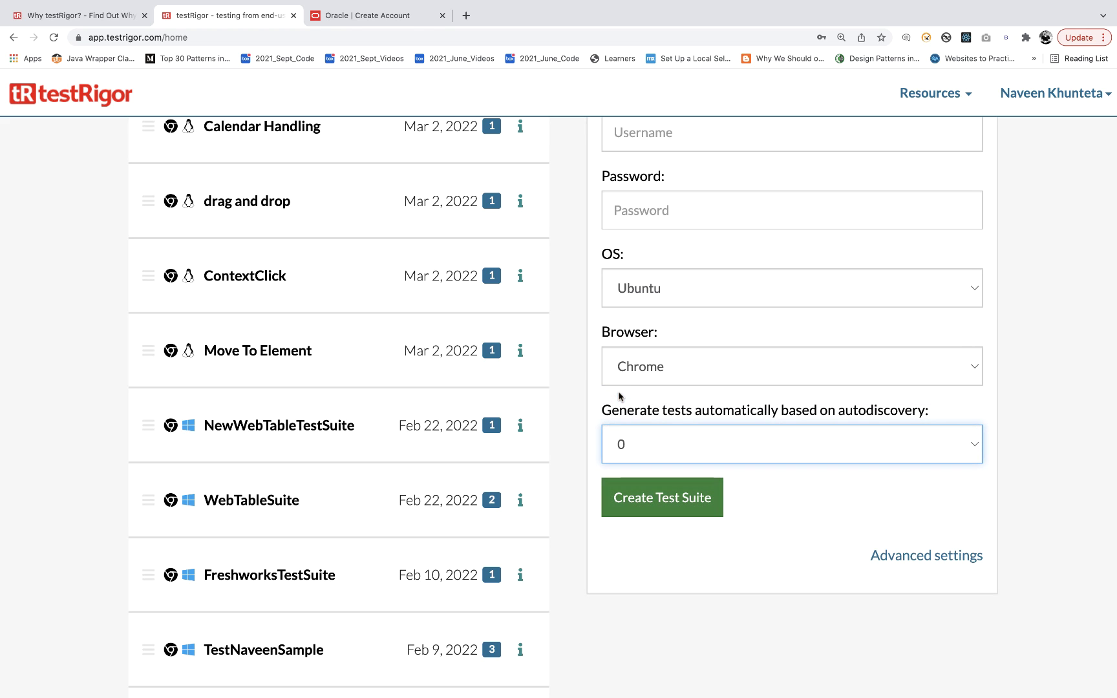
pyautogui.click(813, 491)
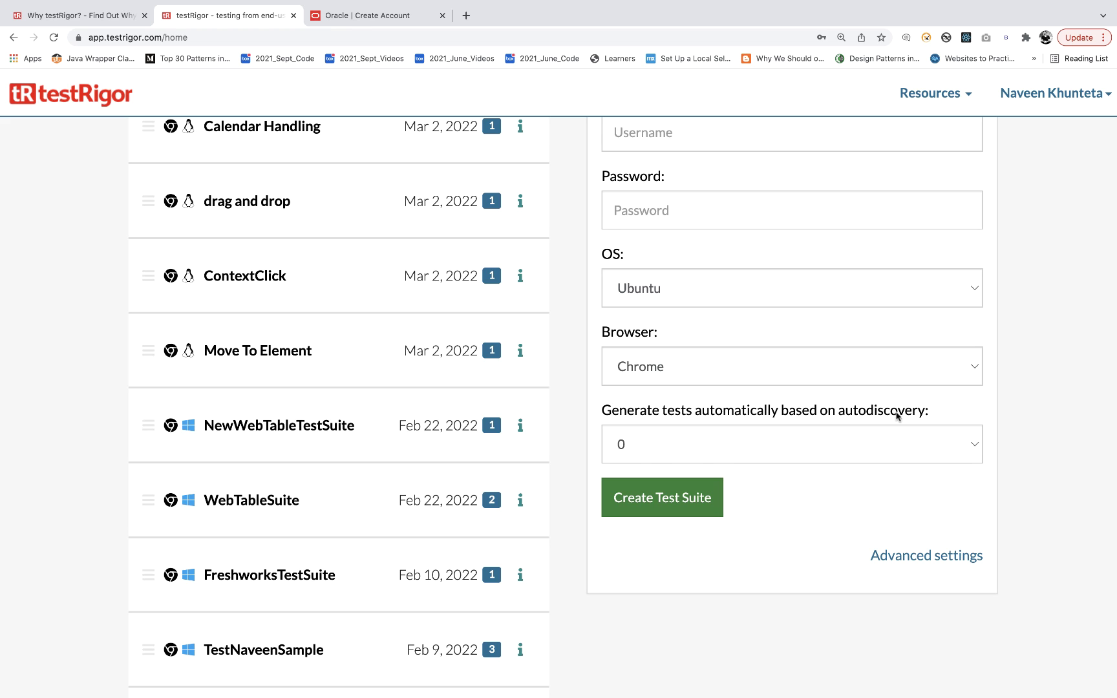
pyautogui.click(650, 499)
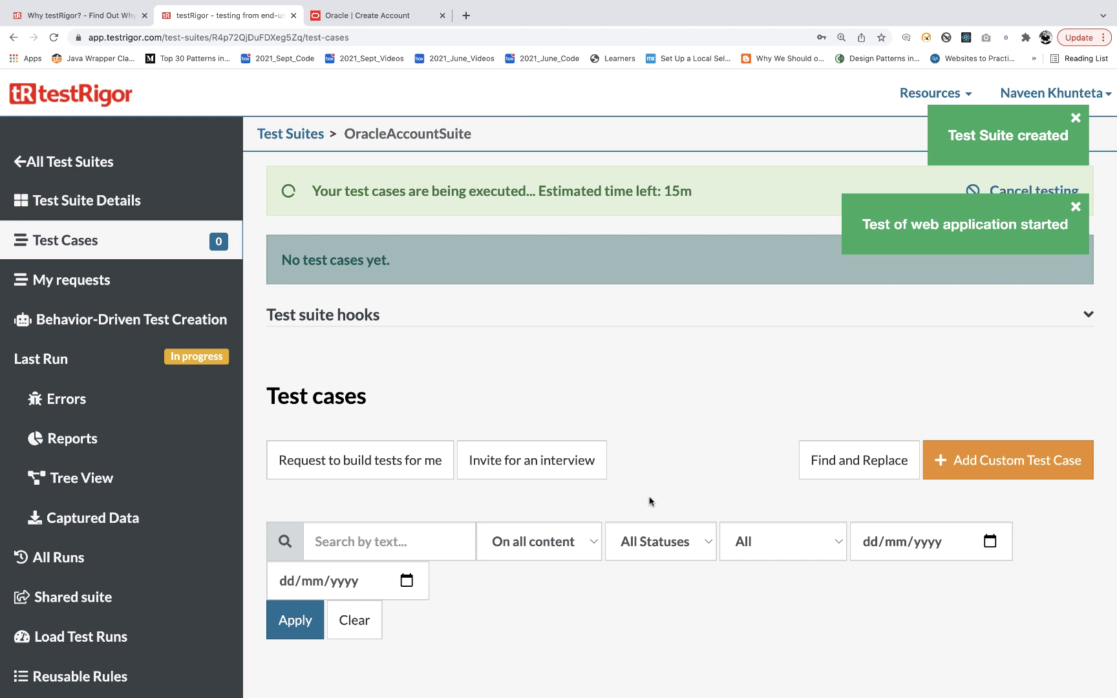
# Start a new custom test case in OracleAccountSuite with the description OracleRegisterPageTest.
pyautogui.scroll(-1, 650, 501)
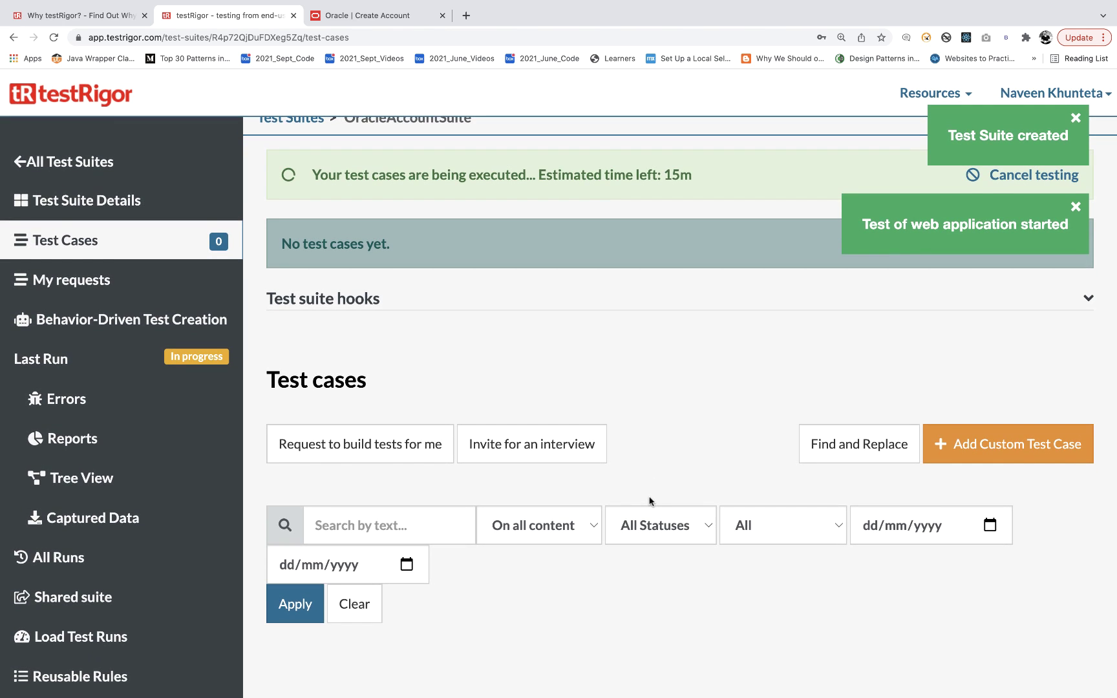
pyautogui.scroll(1, 650, 501)
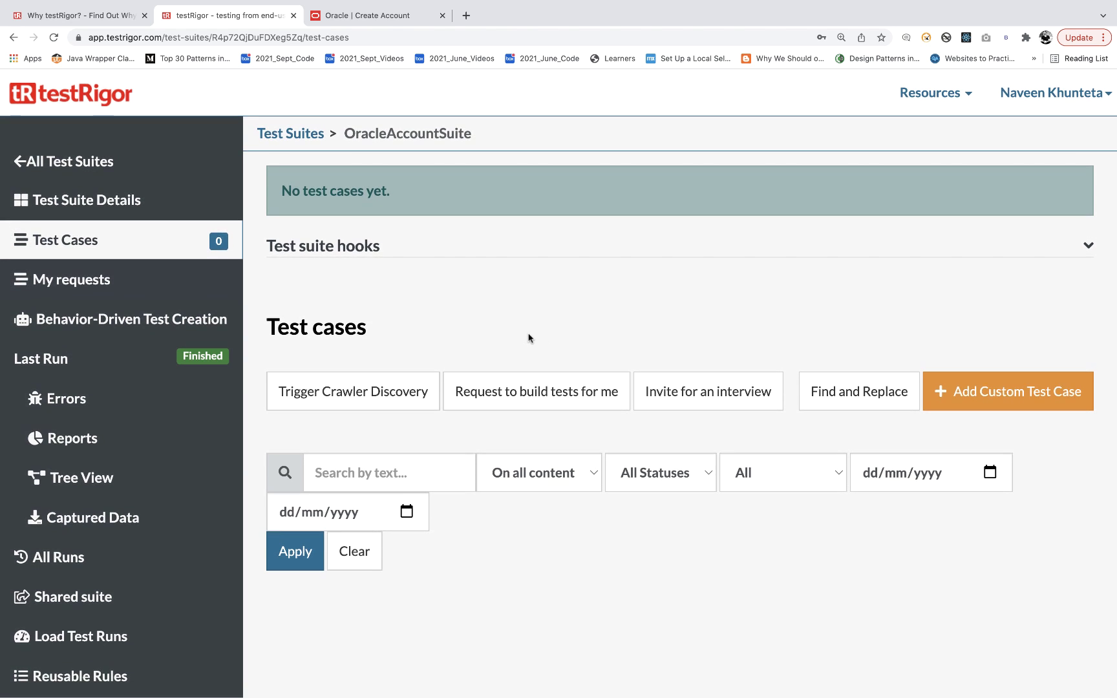
pyautogui.click(996, 391)
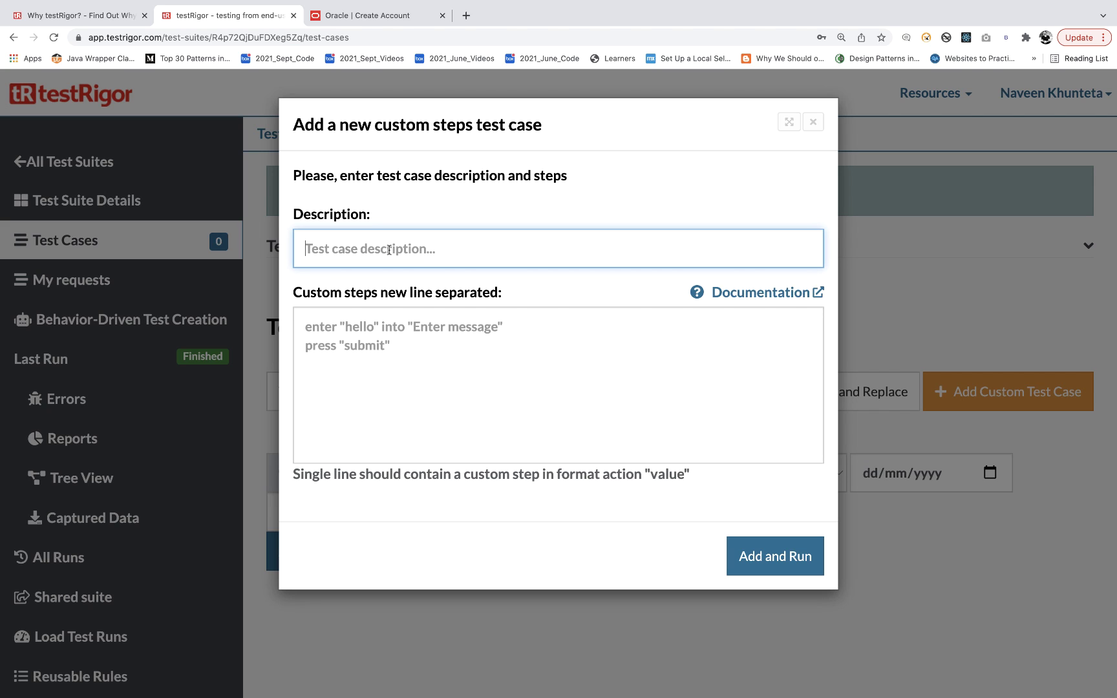
pyautogui.write('Oracle')
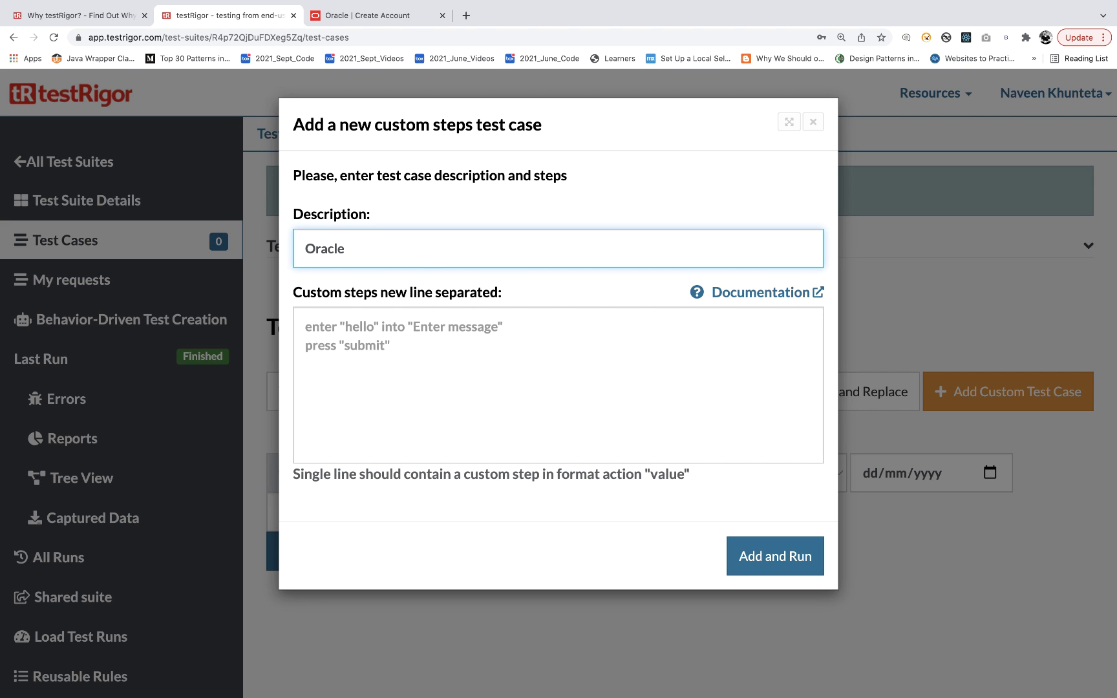
pyautogui.write('REgisterPageTest')
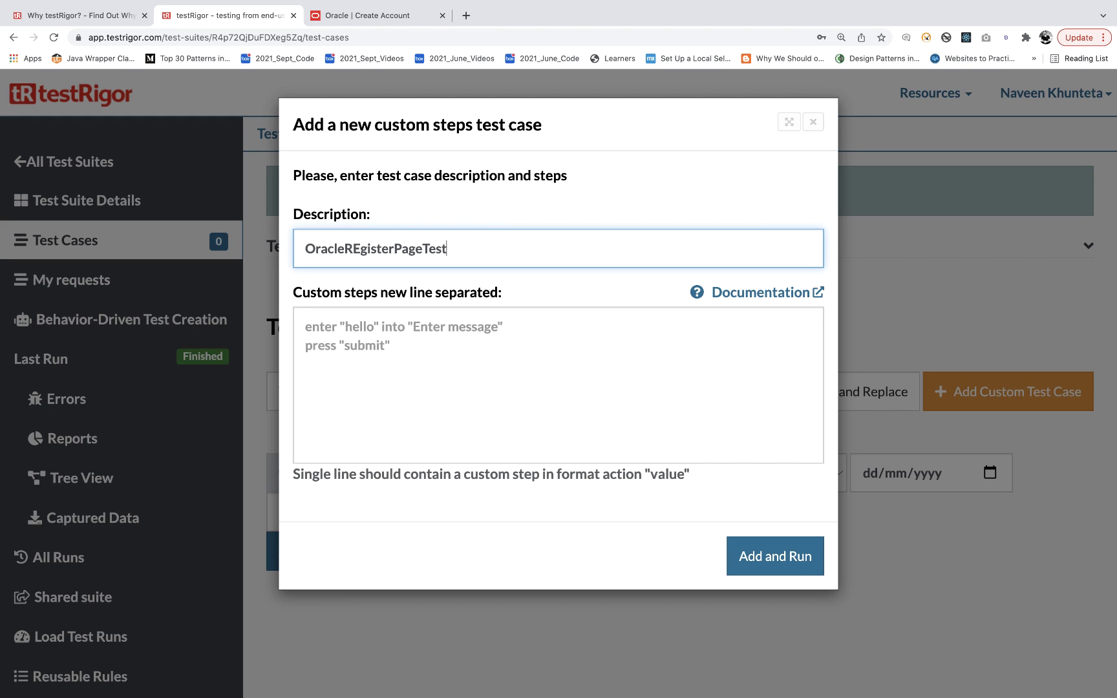
pyautogui.click(360, 254)
pyautogui.press('BackSpace')
pyautogui.write('e')
pyautogui.doubleClick(410, 249)
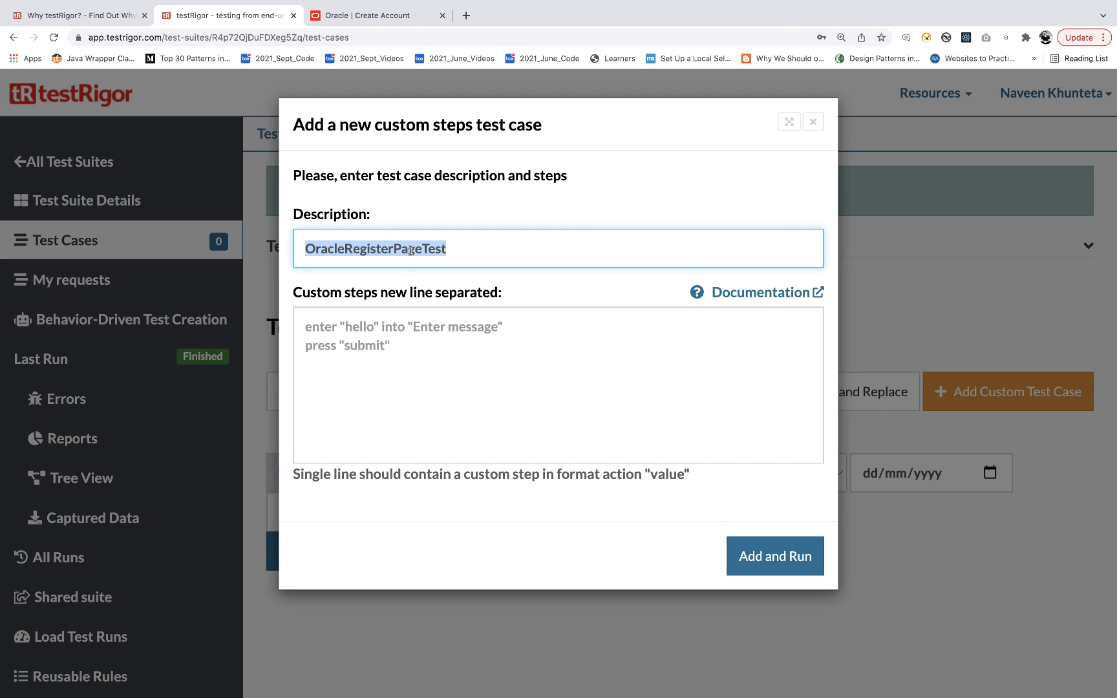
# Copy all seven prepared lines, from the "Sign In" link check to "Cookie Preferences", from the text editor into the test case's custom steps.
pyautogui.click(400, 369)
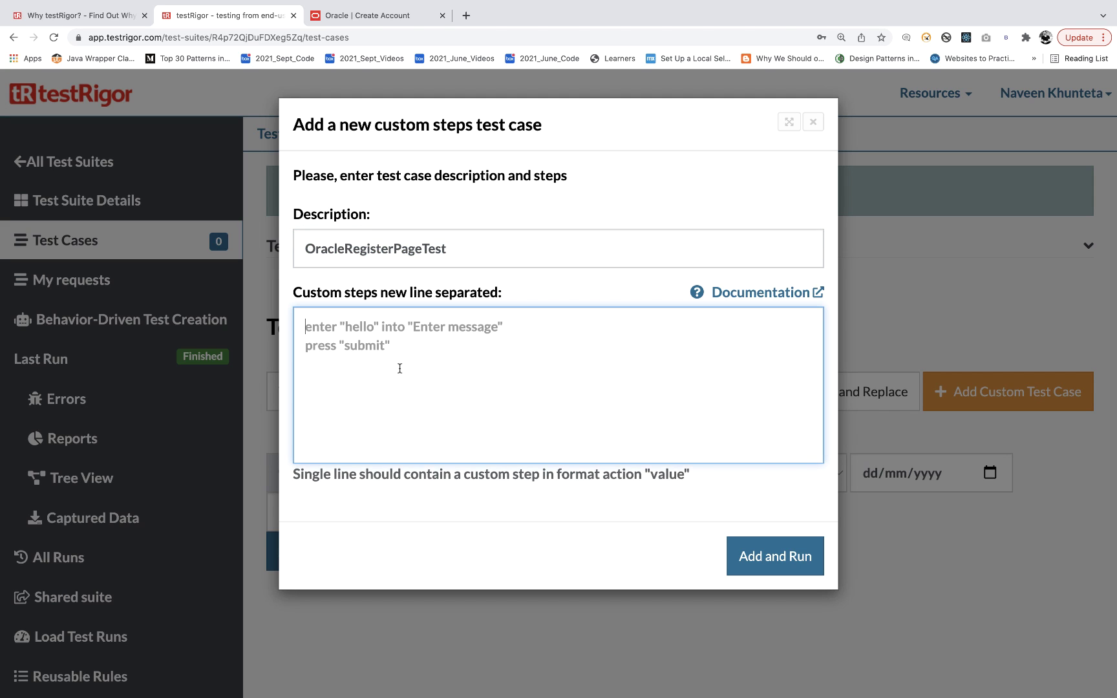
pyautogui.hotkey('ctrl', 'Left')
pyautogui.hotkey('ctrl', 'Right')
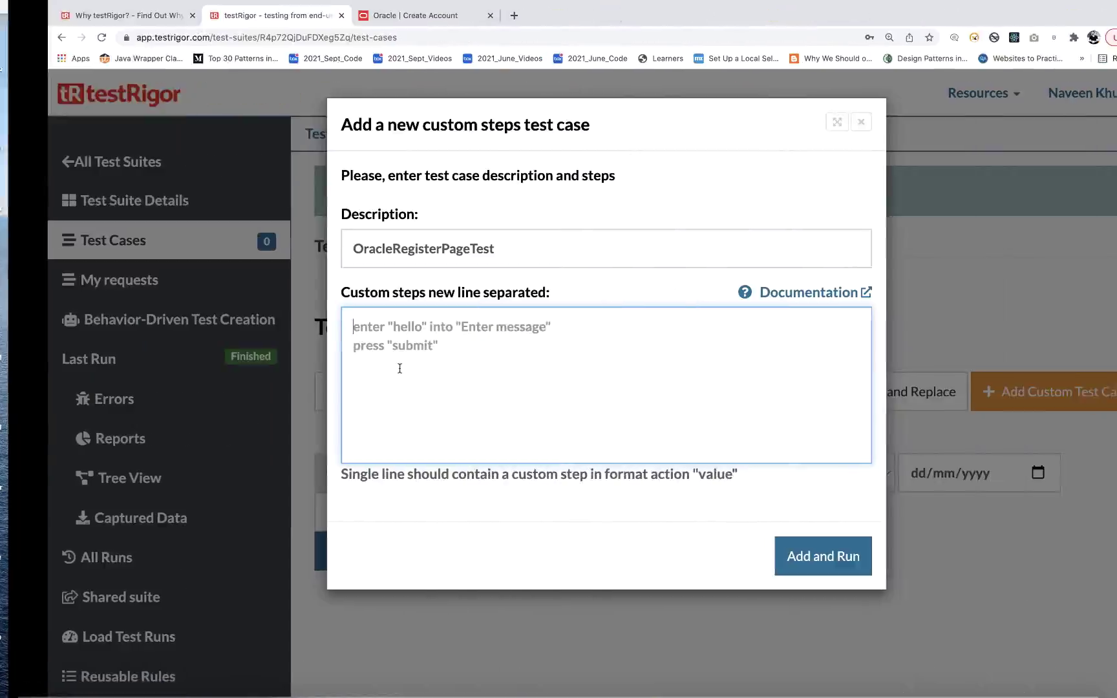
pyautogui.hotkey('ctrl', 'Right')
pyautogui.moveTo(608, 197); pyautogui.dragTo(55, 36)
pyautogui.press('super+c')
pyautogui.hotkey('ctrl', 'Left')
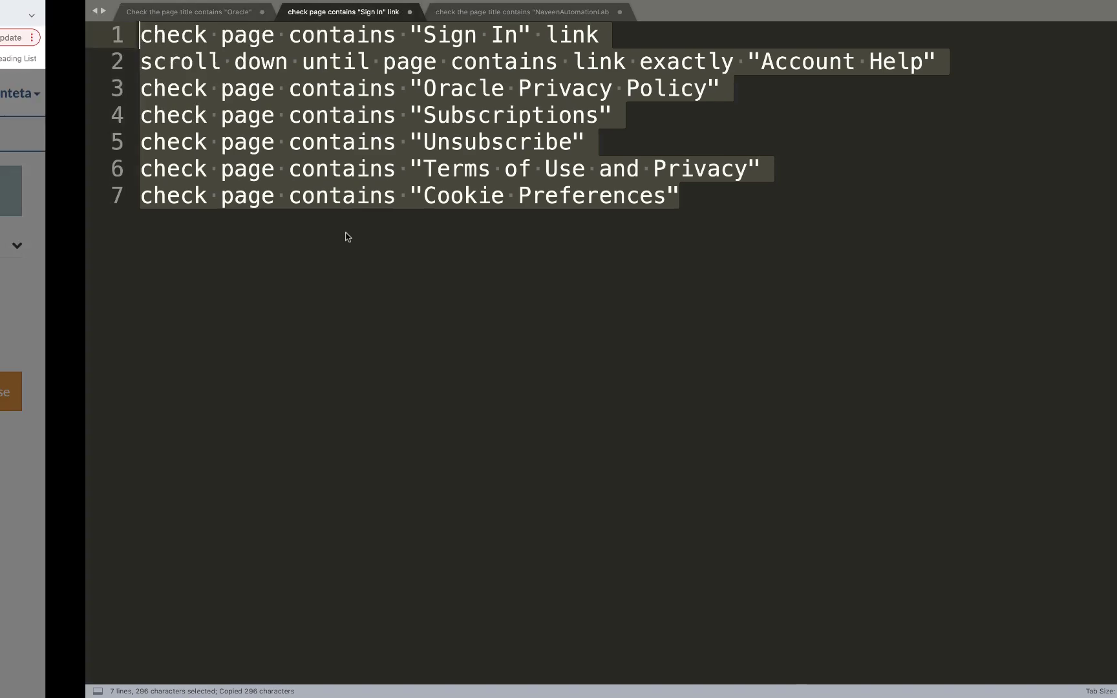
pyautogui.click(431, 382)
pyautogui.press('super+v')
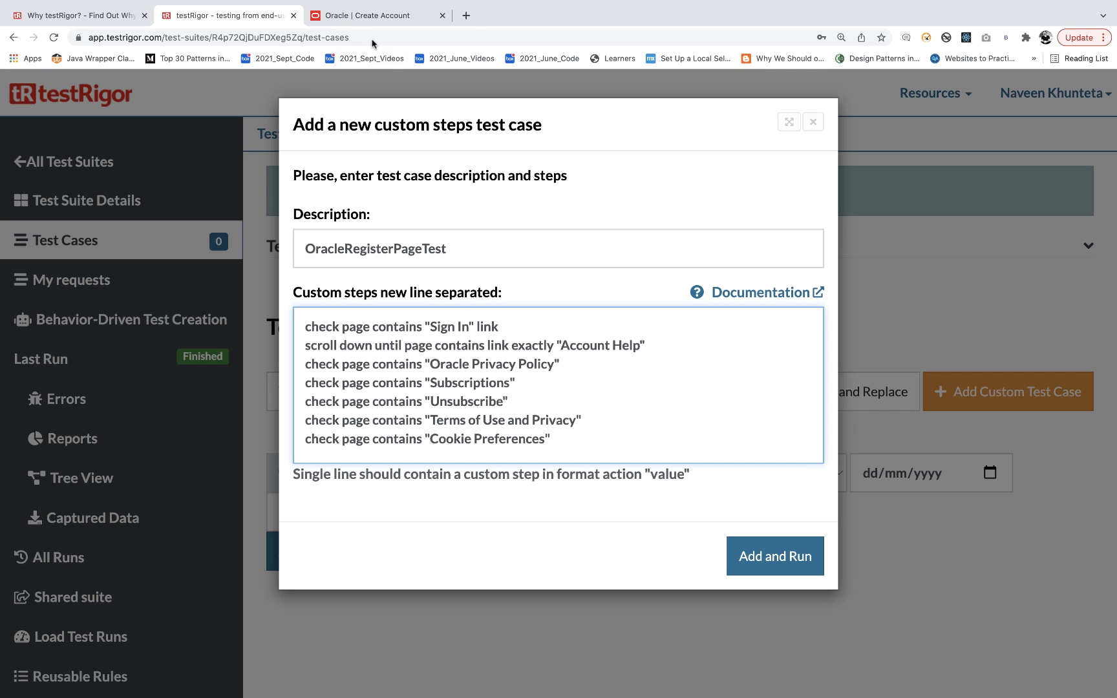
# Compare the "Sign In" and "Account Help" steps with the Oracle Create Account page, from its sign-in link down to the footer, and return to the test case.
pyautogui.click(362, 16)
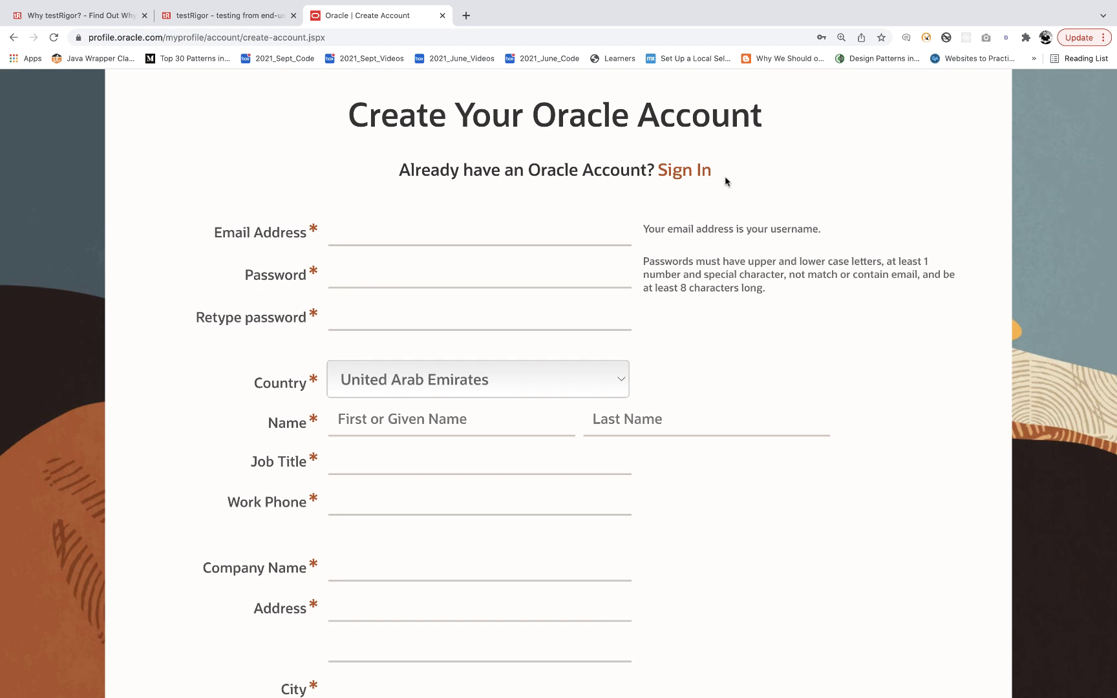
pyautogui.moveTo(724, 175); pyautogui.dragTo(662, 172)
pyautogui.click(226, 16)
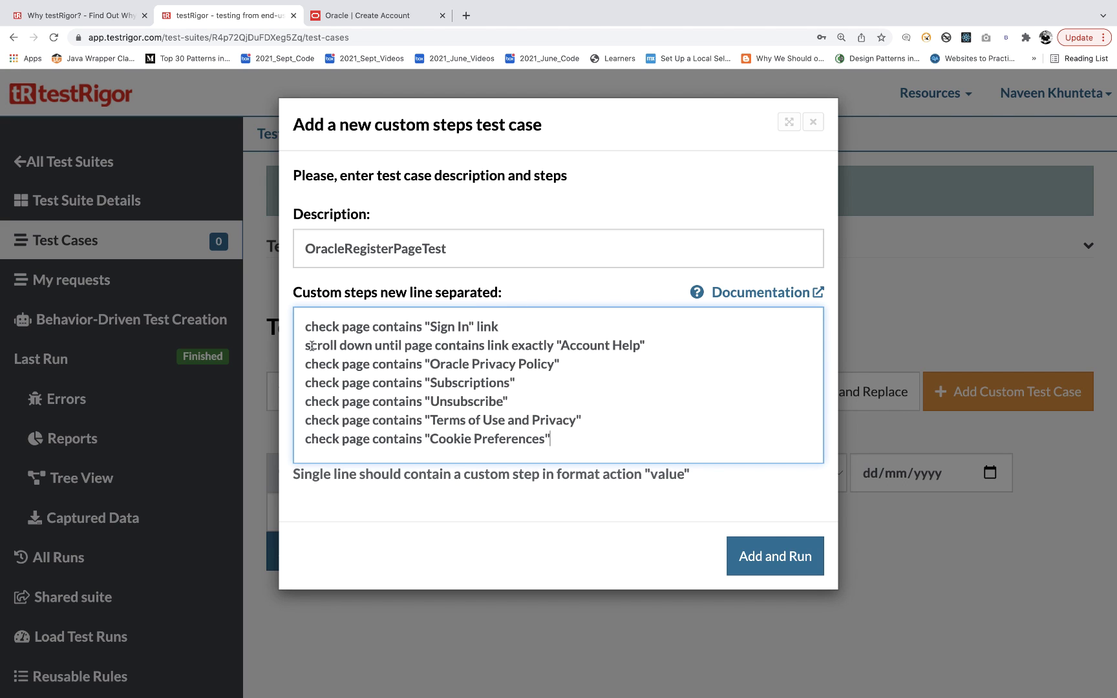
pyautogui.moveTo(311, 346); pyautogui.dragTo(647, 344)
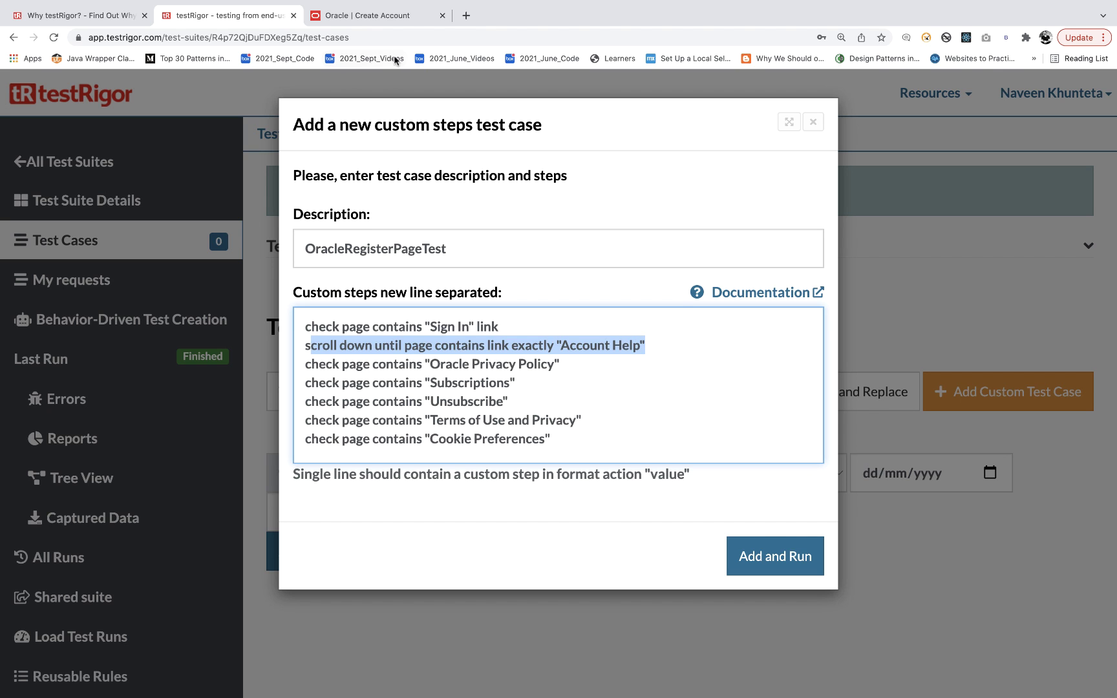
pyautogui.click(368, 23)
pyautogui.scroll(-3, 265, 451)
pyautogui.scroll(-3, 265, 450)
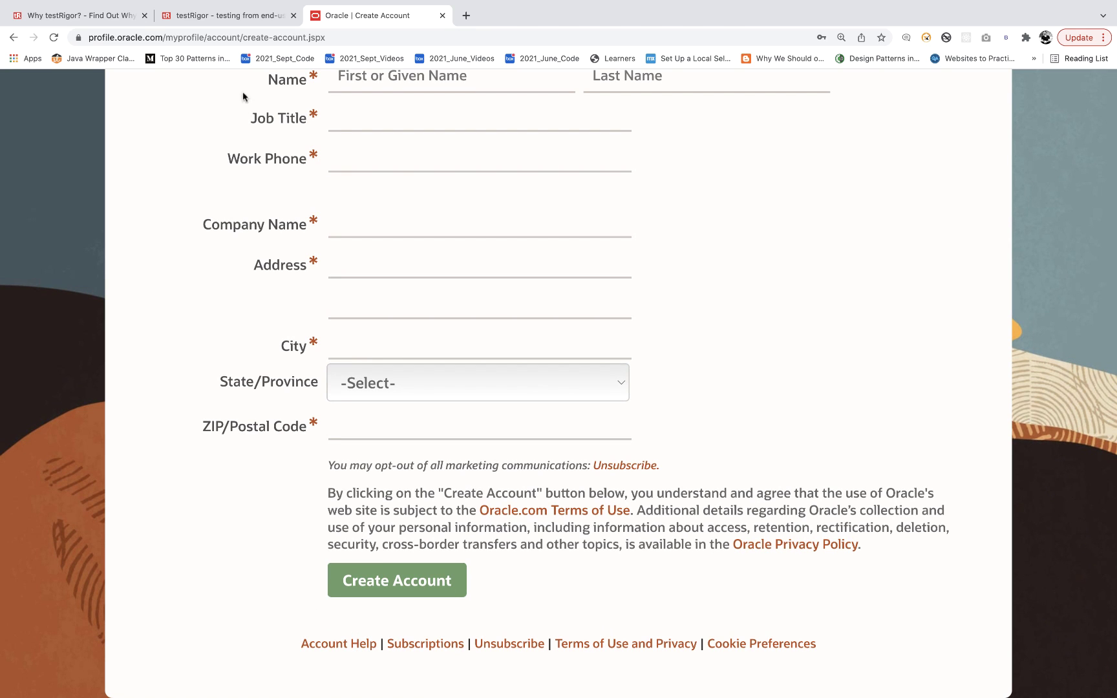
pyautogui.click(232, 20)
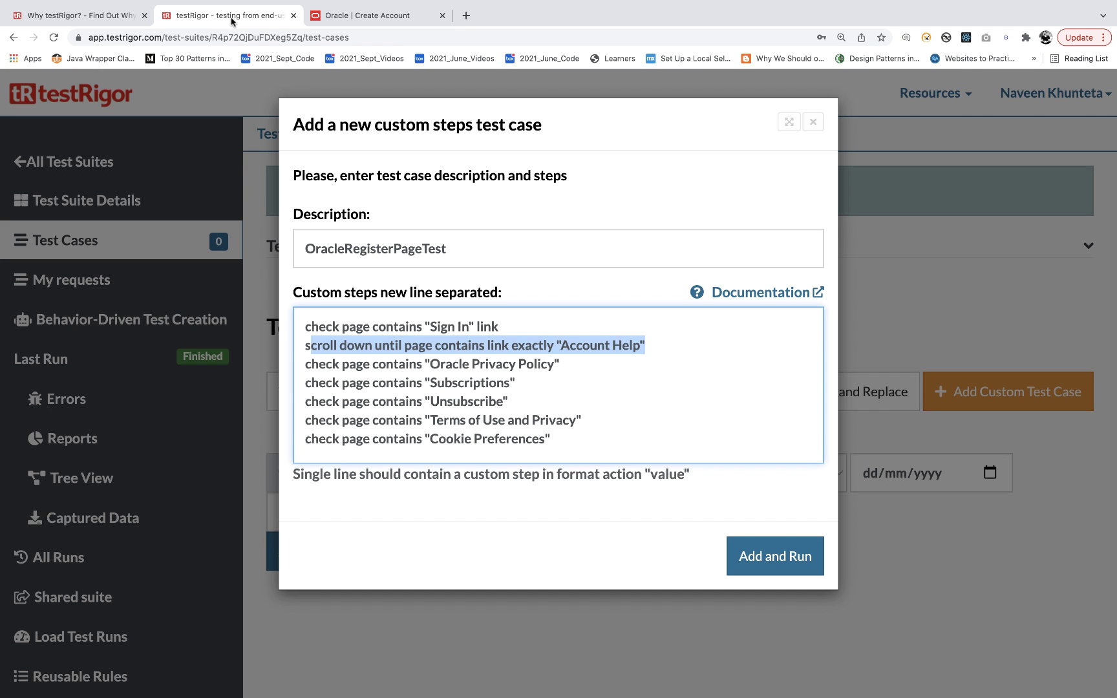
# Review the remaining custom steps line by line, highlighting the checks from "Oracle Privacy Policy" to "Cookie Preferences".
pyautogui.tripleClick(489, 366)
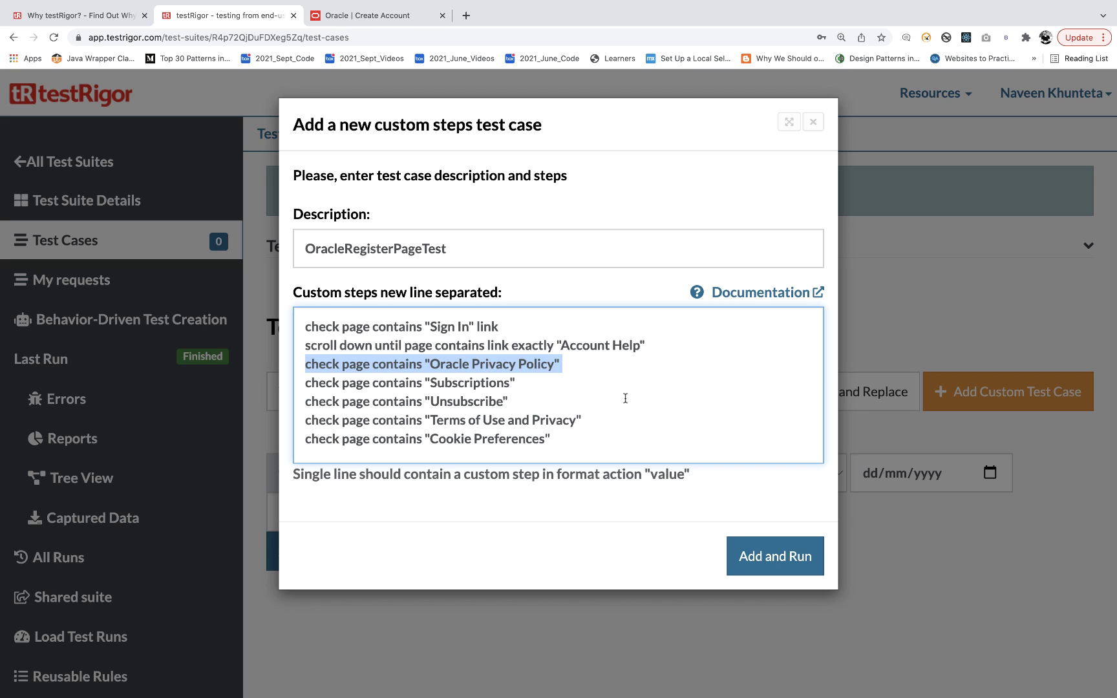
pyautogui.hotkey('shift', 'Down')
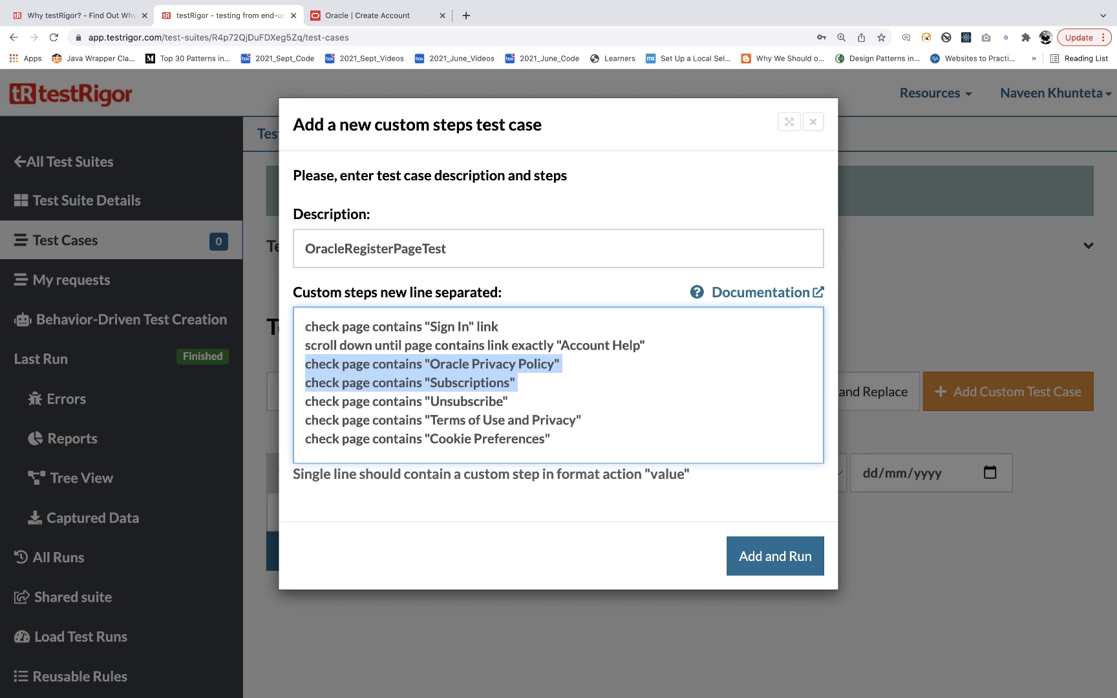
pyautogui.hotkey('shift', 'Down')
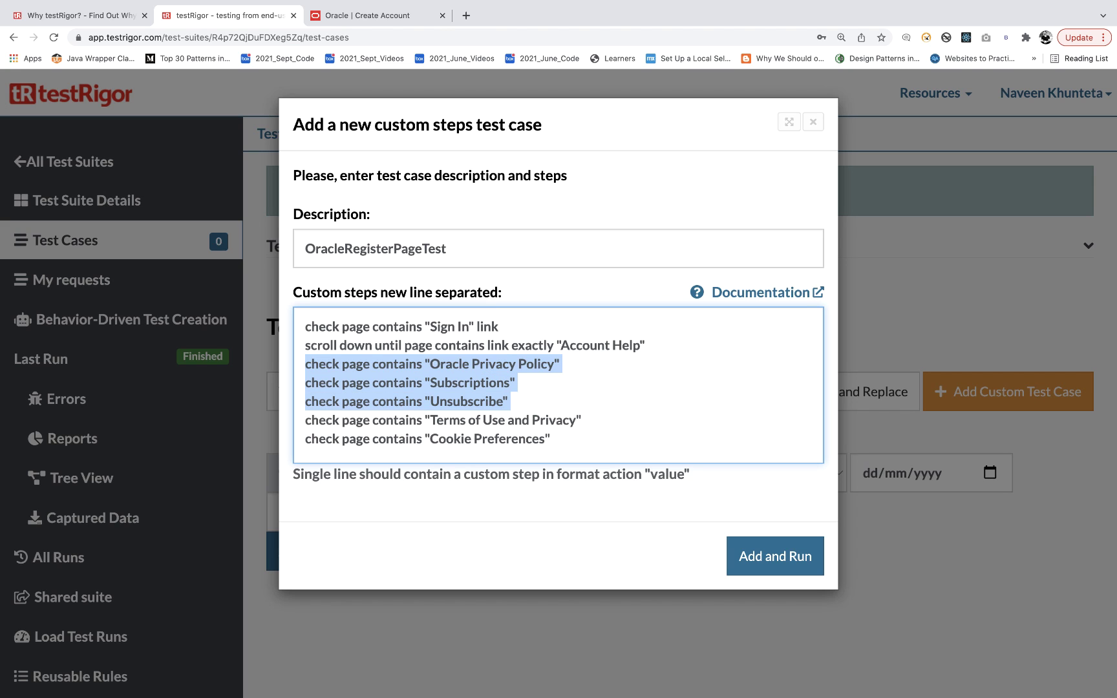
pyautogui.hotkey('shift', 'Down')
pyautogui.hotkey('shift', 'Down')
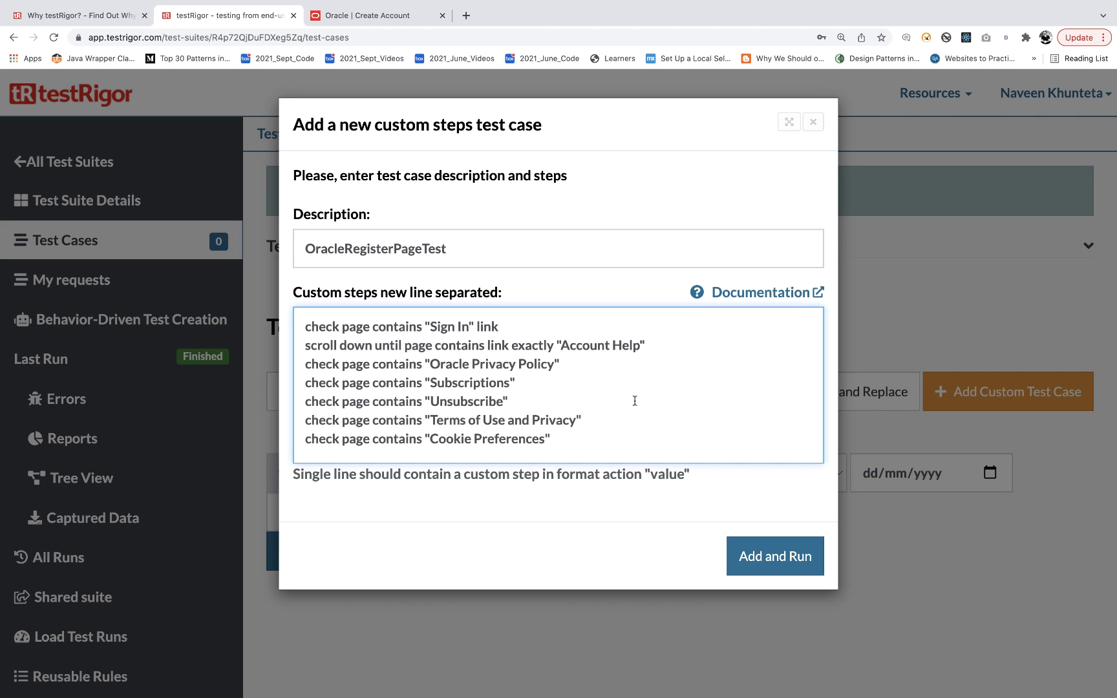
# Add and run the OracleRegisterPageTest case, and label it "signup page".
pyautogui.click(759, 559)
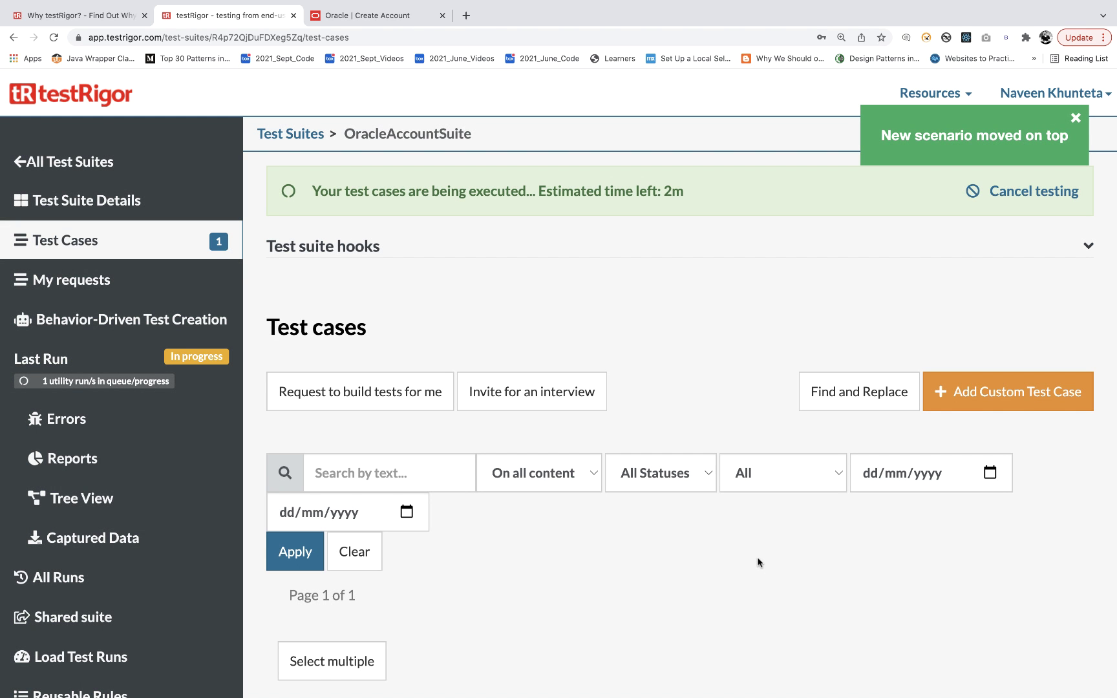
pyautogui.scroll(-3, 761, 325)
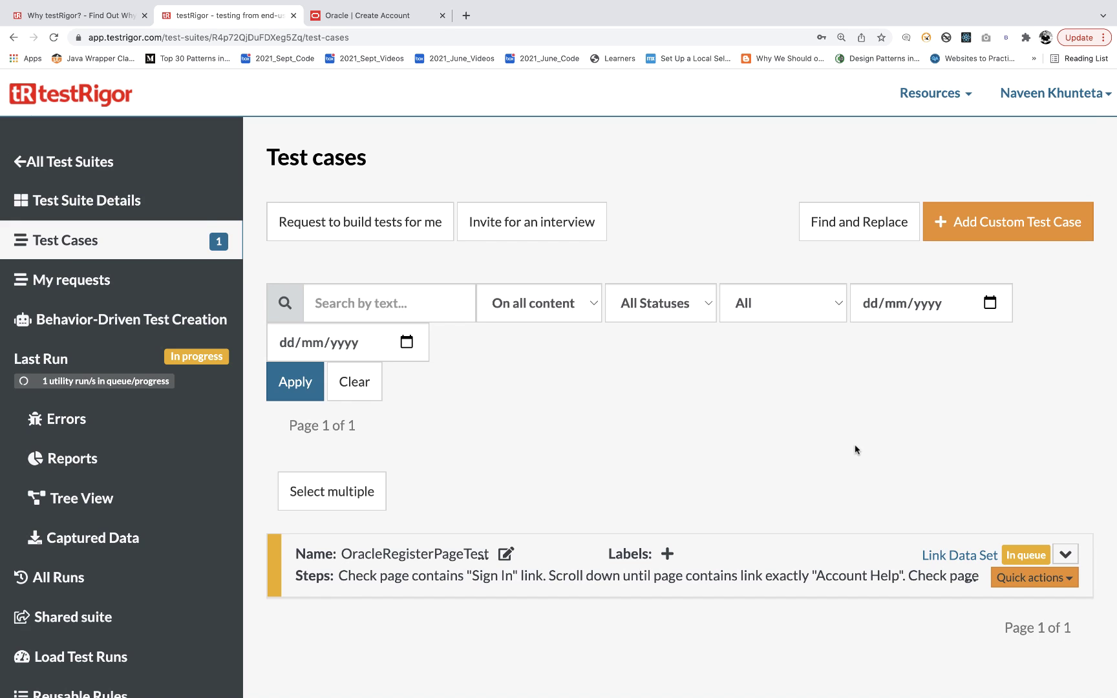
pyautogui.press('super+minus')
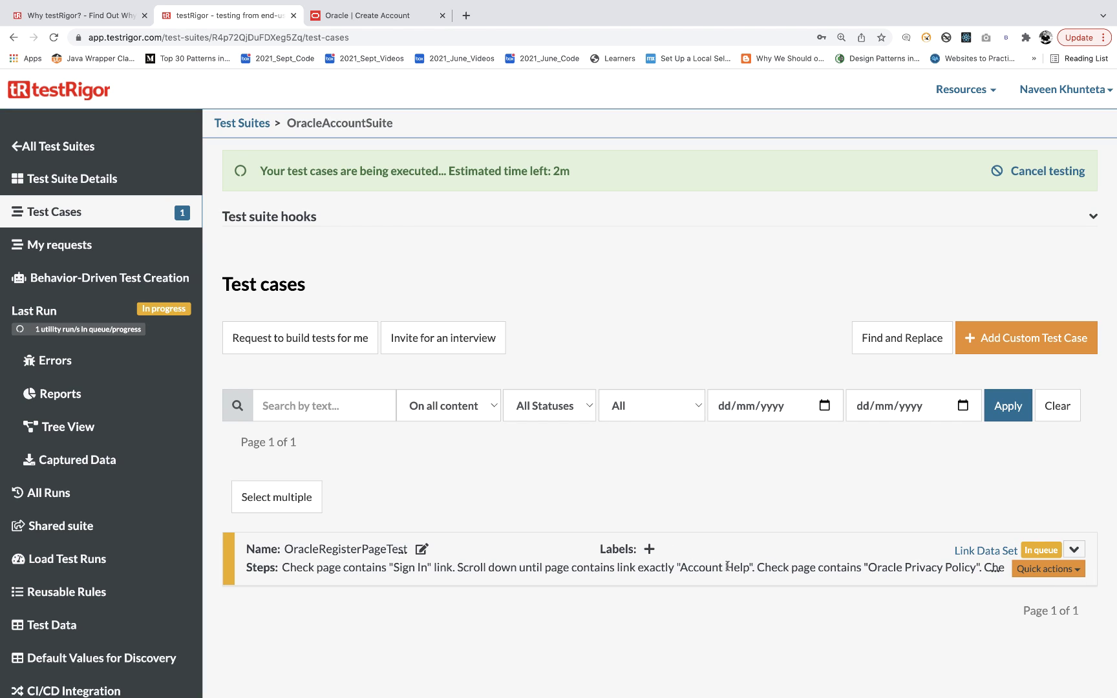
pyautogui.click(648, 551)
pyautogui.write('signup page')
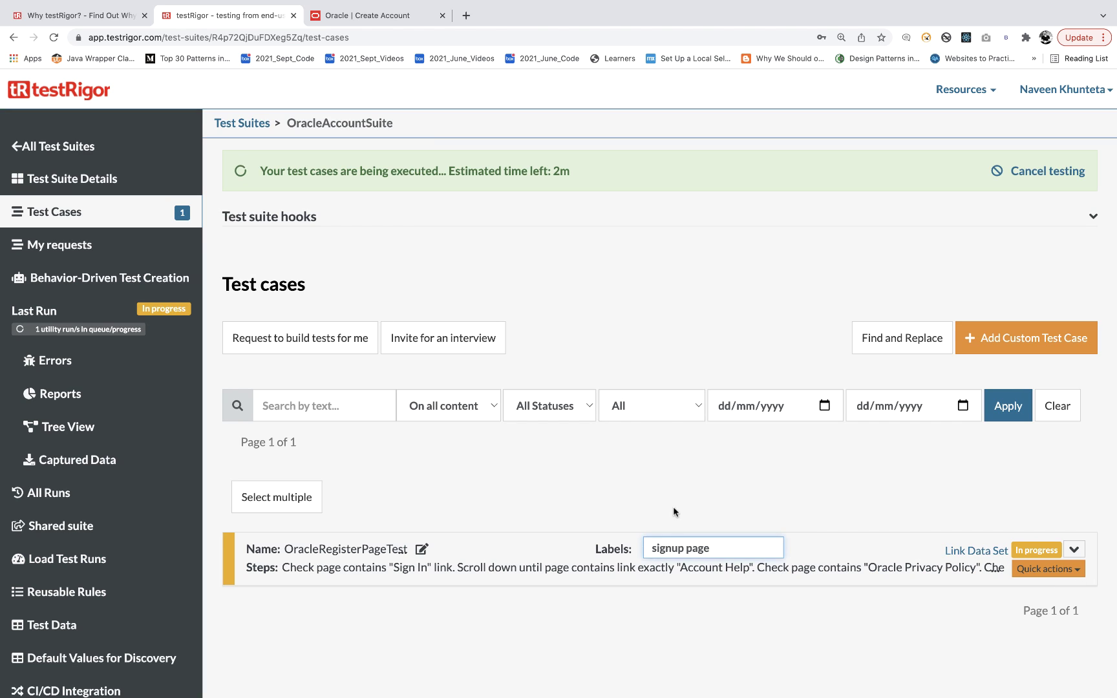
pyautogui.press('Return')
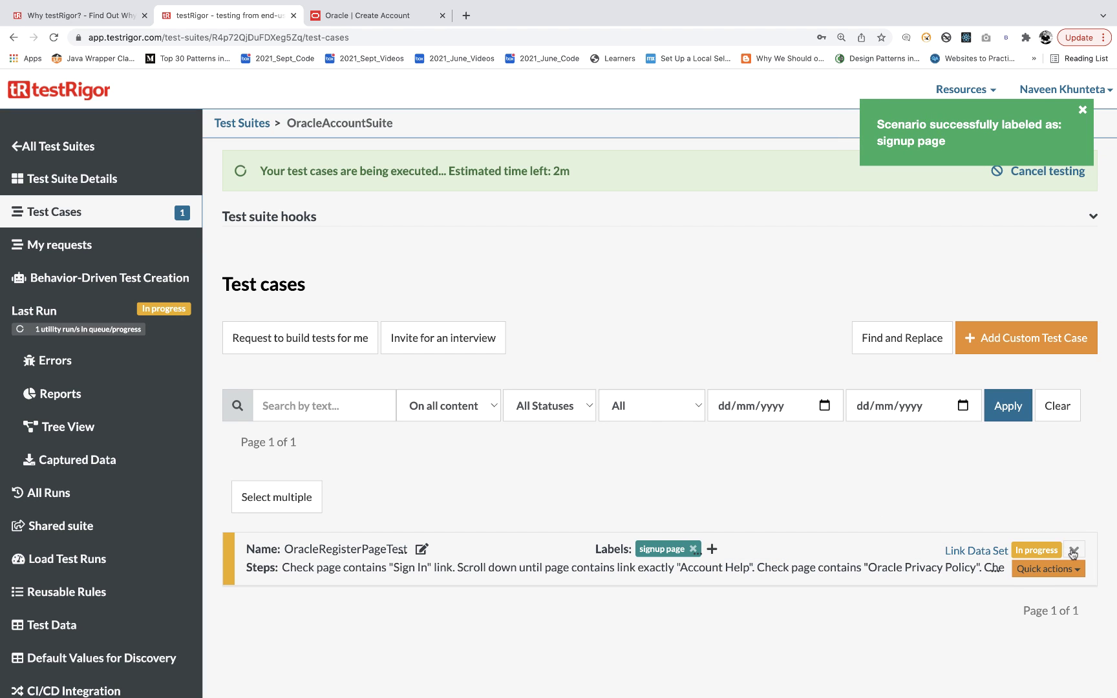
# Expand the OracleRegisterPageTest run results and open the additional details of the first screenshot.
pyautogui.click(1073, 552)
pyautogui.scroll(-5, 772, 453)
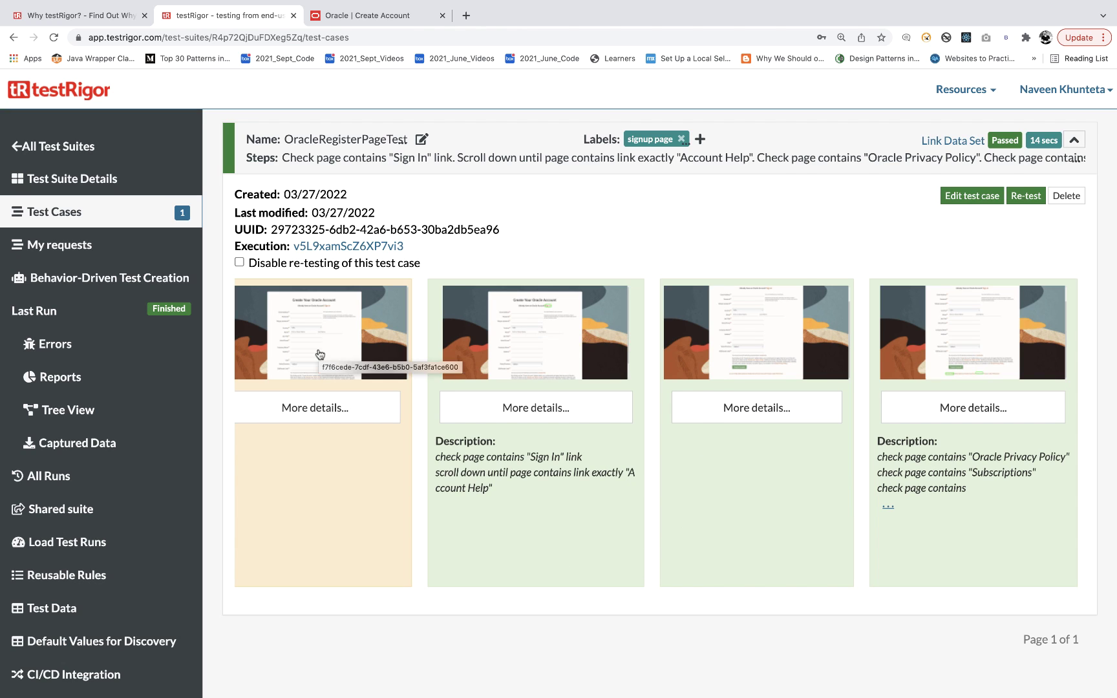
pyautogui.click(319, 405)
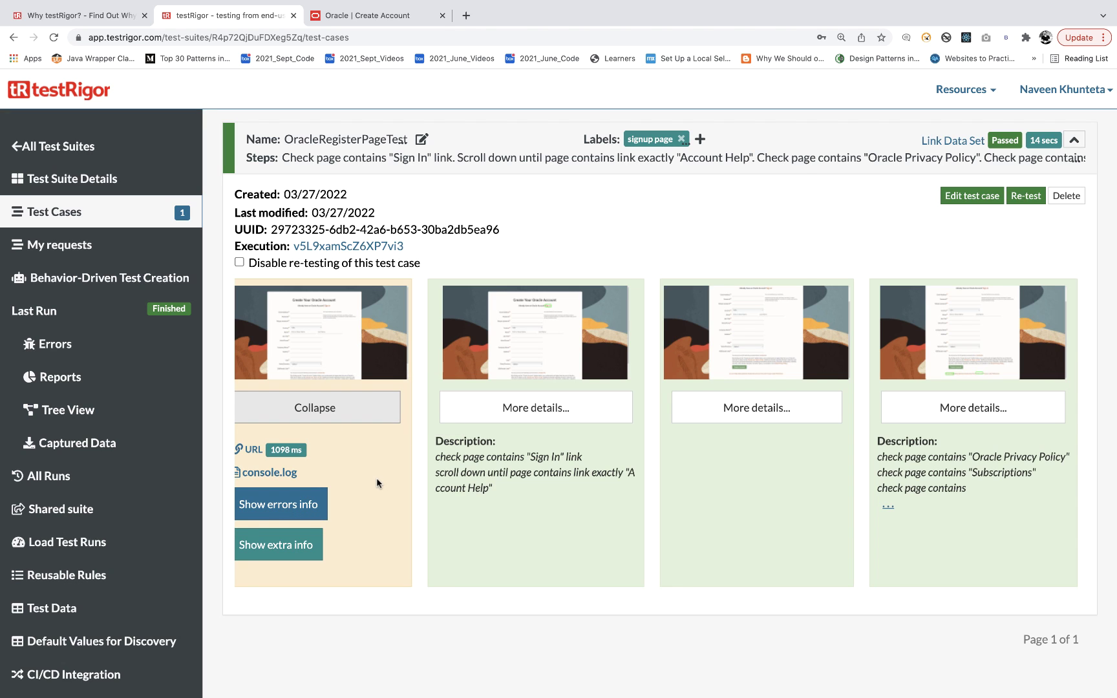
# Reopen the first screenshot's details and inspect the custom cookies listed in its extra info, then close the extra info.
pyautogui.click(369, 417)
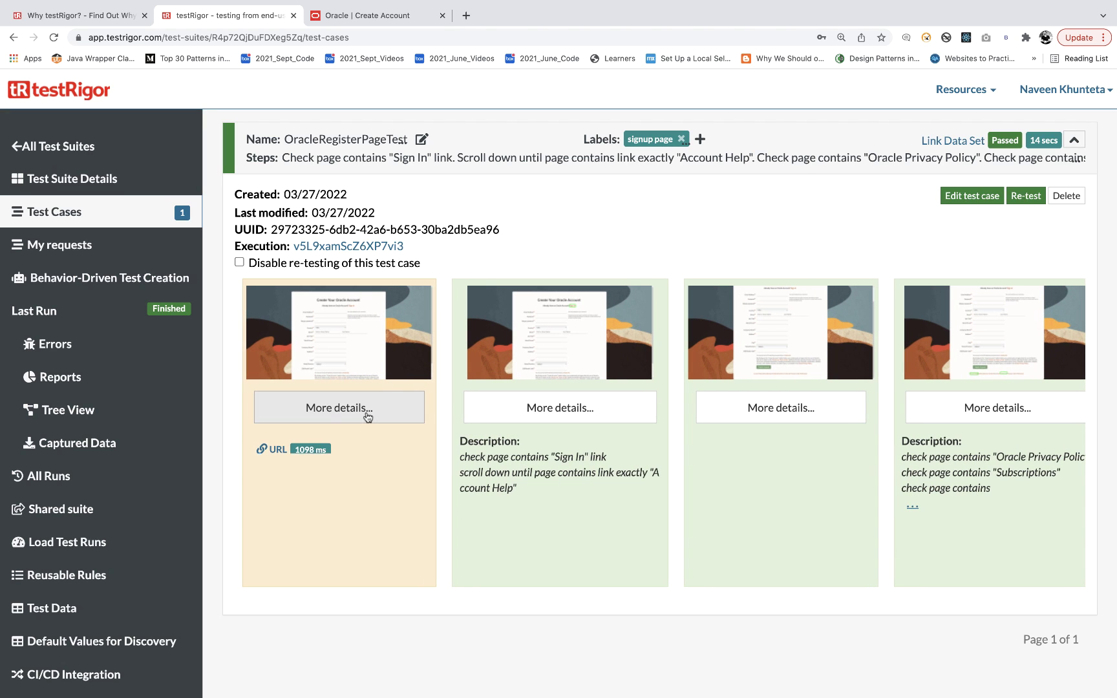
pyautogui.click(342, 416)
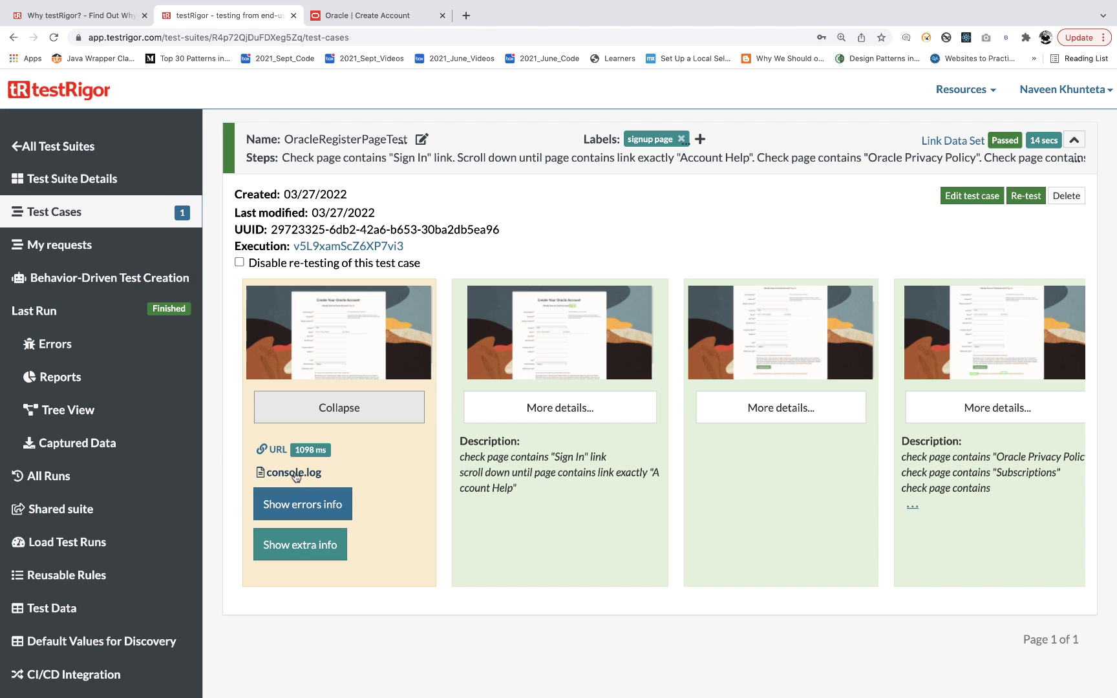
pyautogui.click(311, 550)
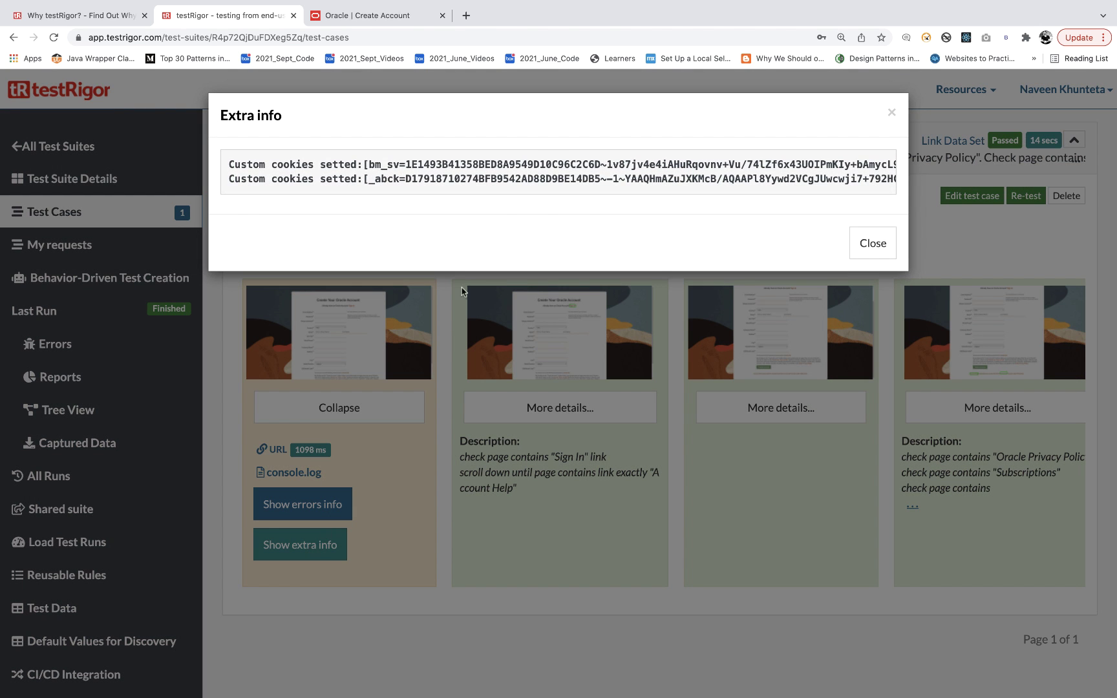
pyautogui.hscroll(15, 543, 170)
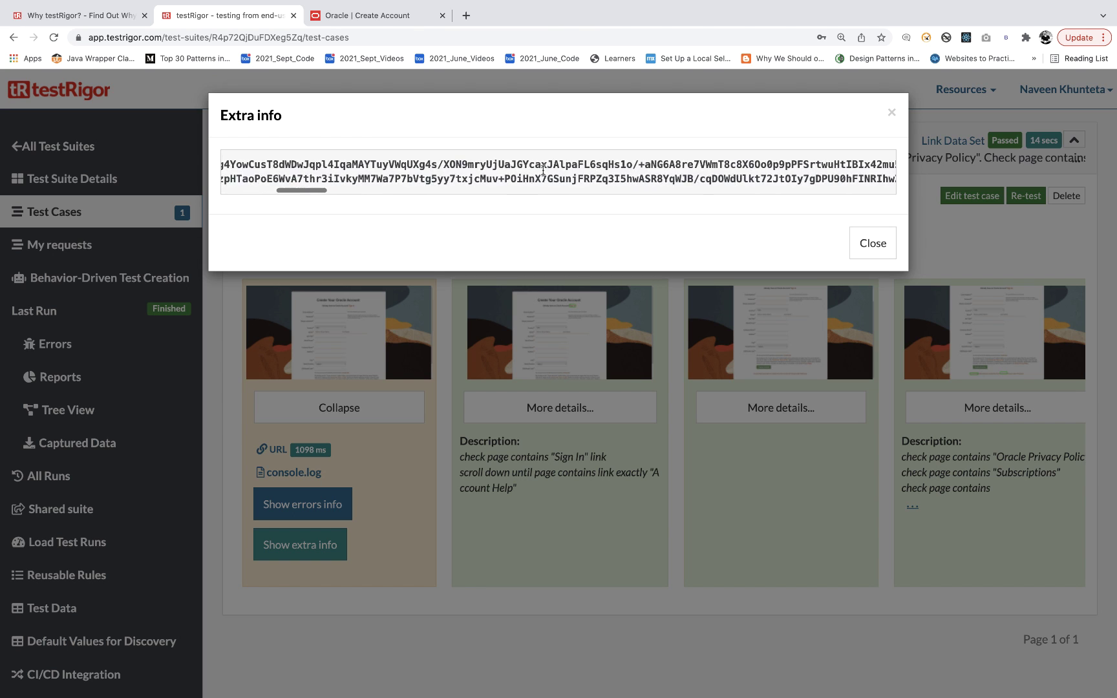
pyautogui.hscroll(-15, 543, 169)
pyautogui.scroll(5, 543, 170)
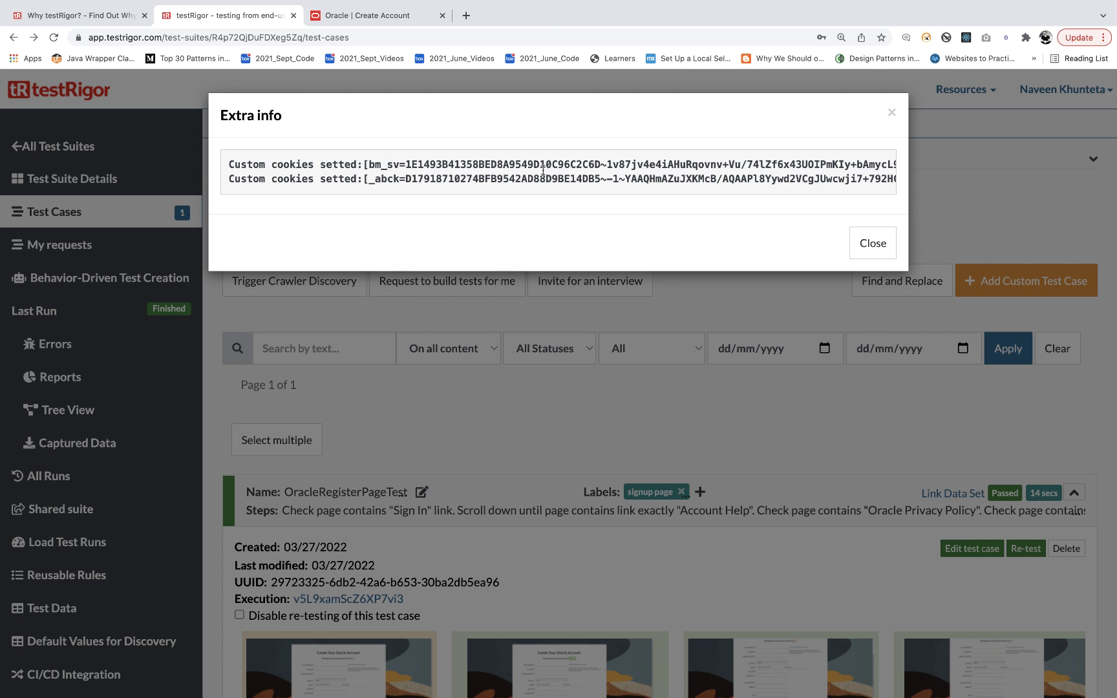
pyautogui.click(1014, 135)
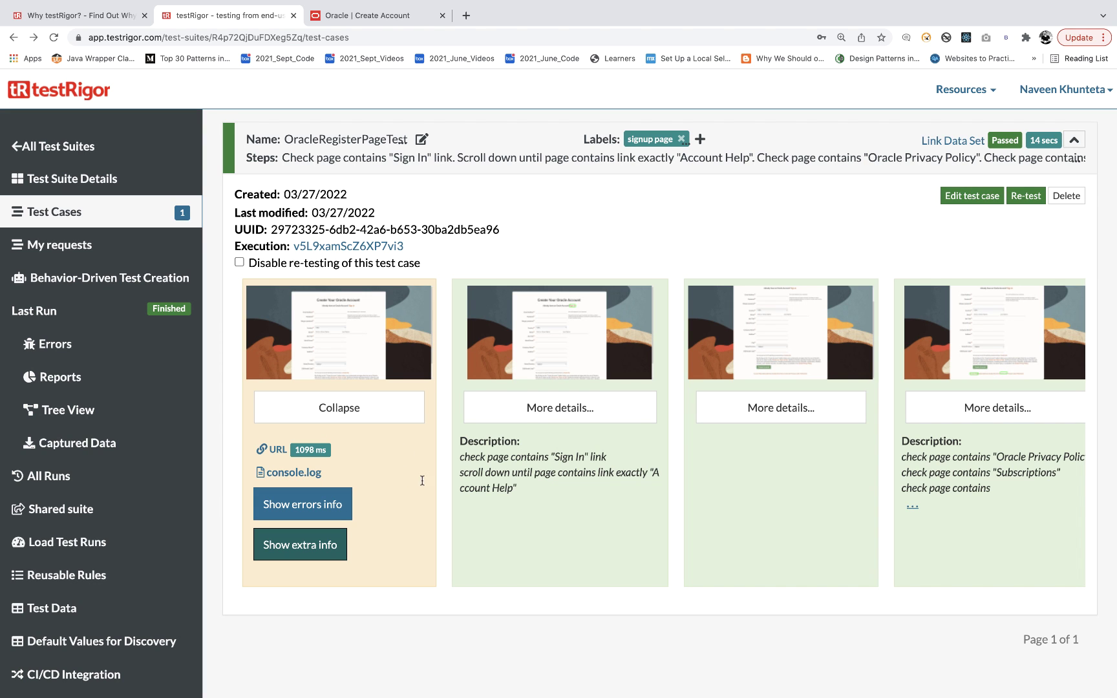
pyautogui.scroll(3, 423, 480)
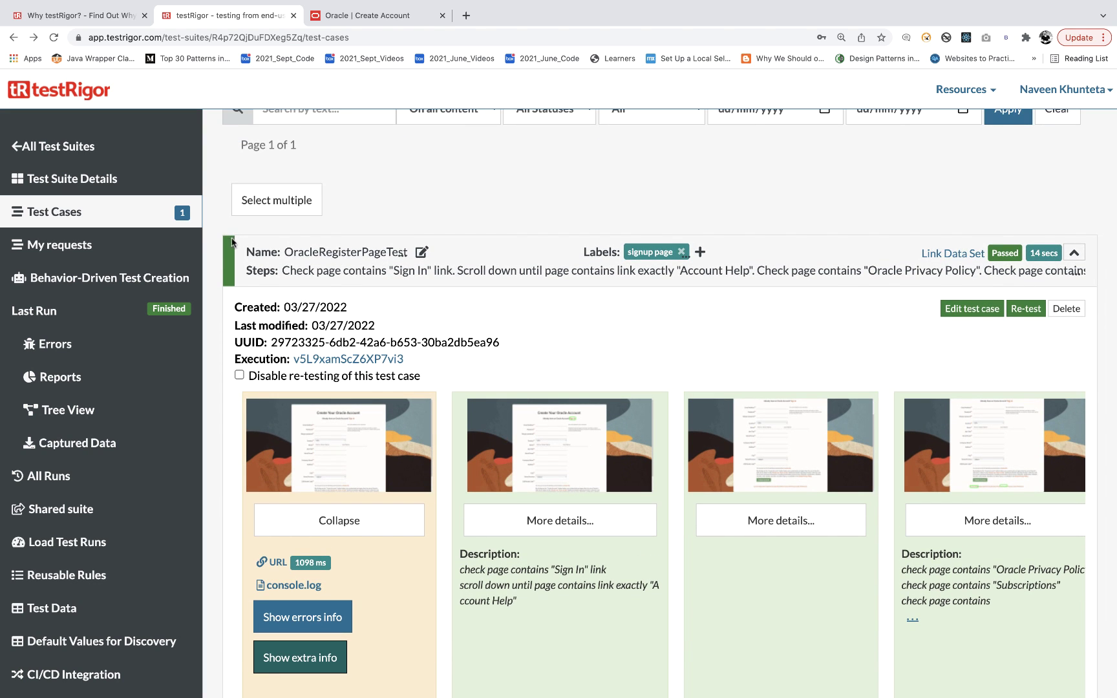
pyautogui.scroll(-3, 586, 347)
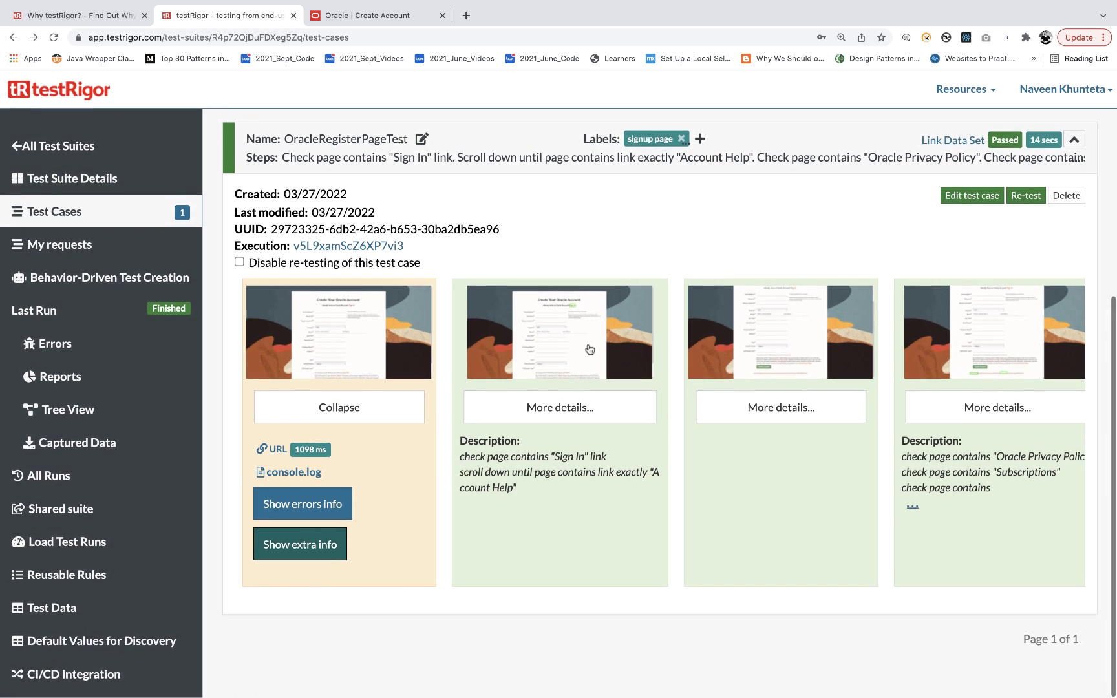
# Examine the enlarged Step 2 screenshot and its "Sign In" and "Account Help" step text, and return to the run results.
pyautogui.click(571, 346)
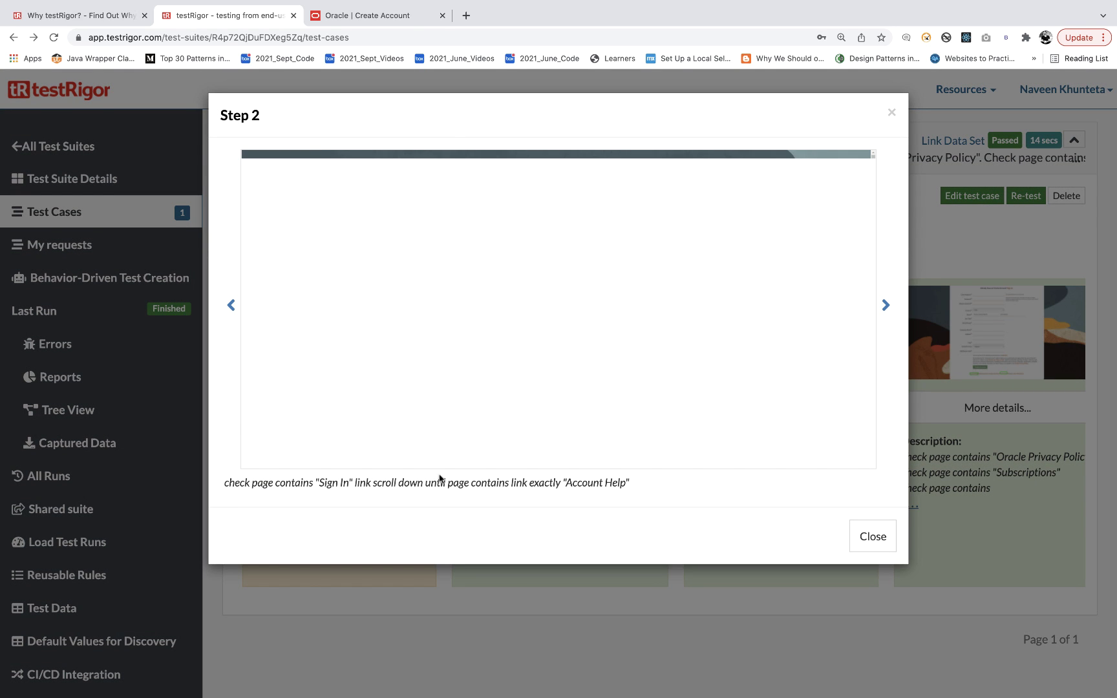
pyautogui.tripleClick(271, 483)
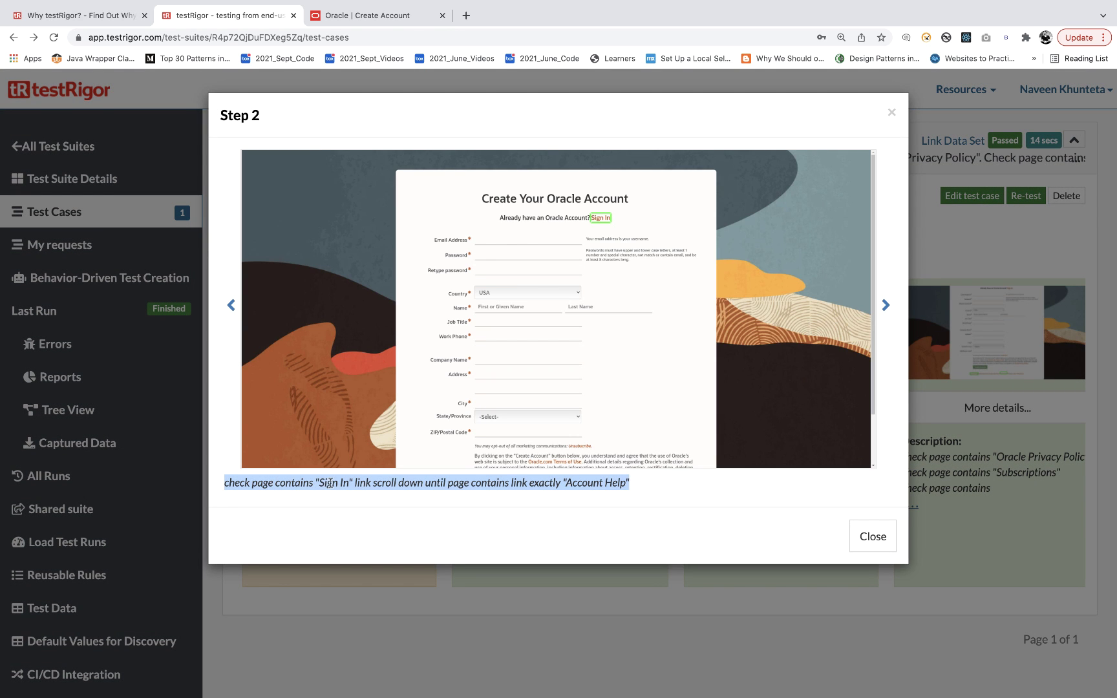
pyautogui.press('super+equal')
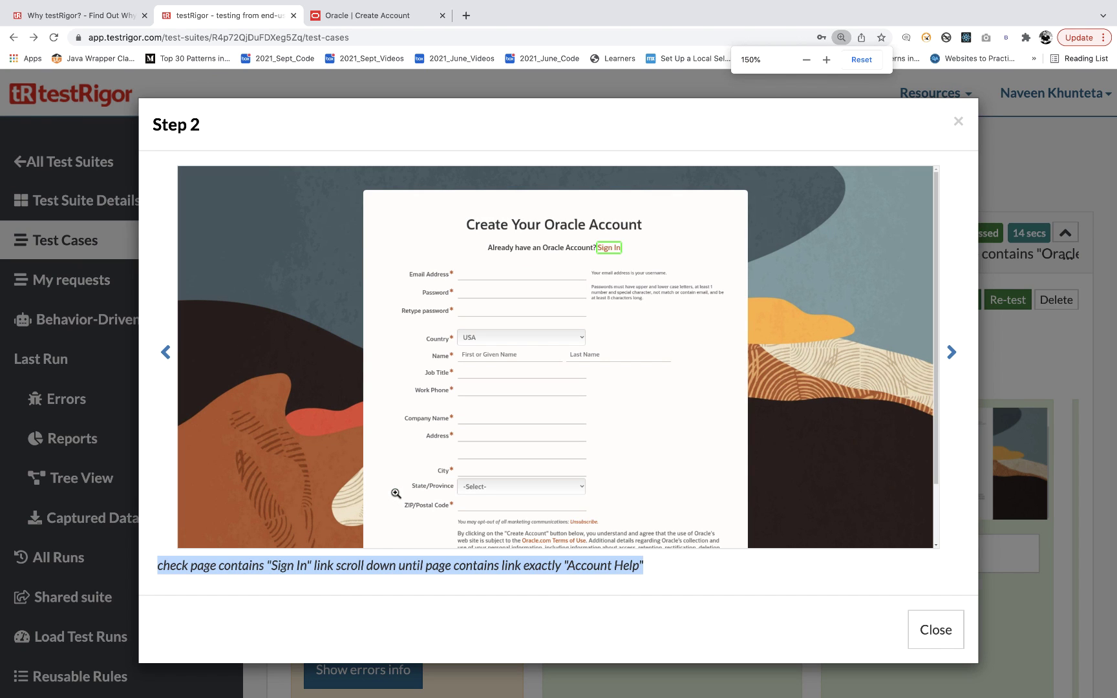
pyautogui.click(561, 312)
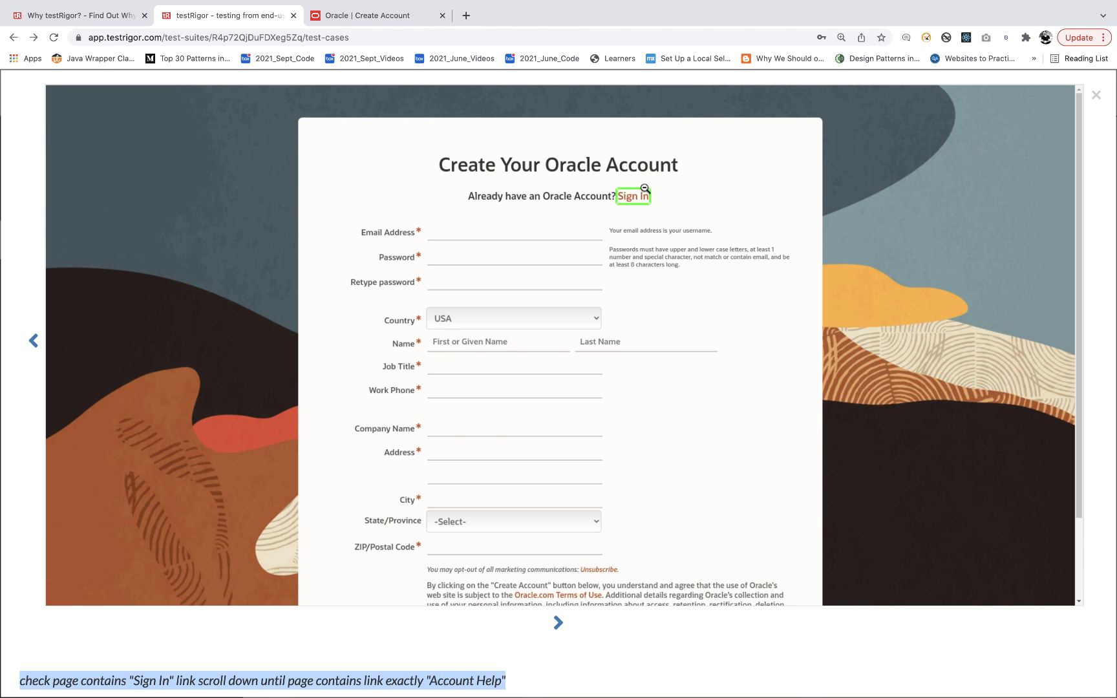
pyautogui.click(658, 243)
pyautogui.scroll(-5, 658, 241)
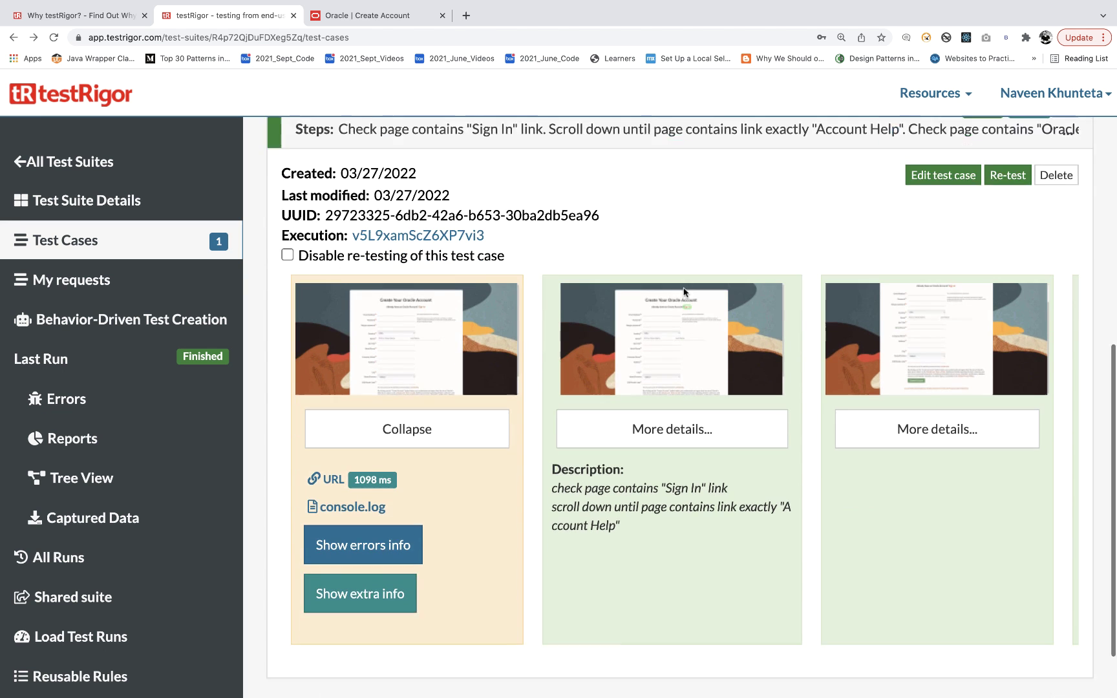
pyautogui.click(675, 277)
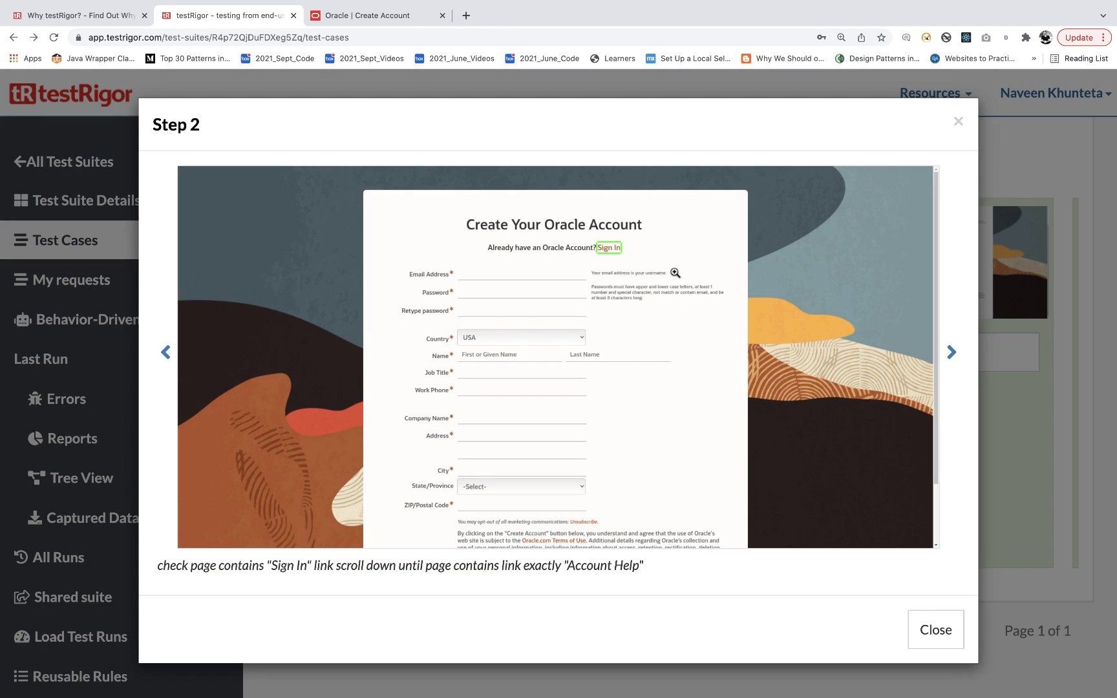
pyautogui.click(438, 564)
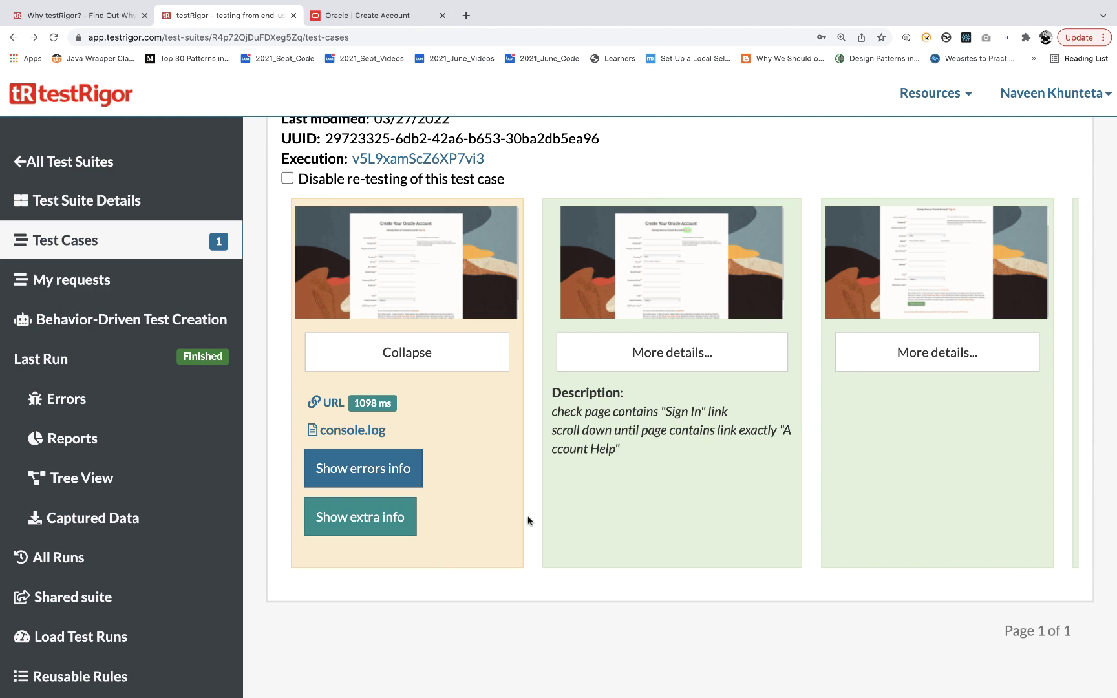
# Inspect the third screenshot's details and enlarged Step 3 image, checking the "Account Help" link in the page footer.
pyautogui.click(932, 358)
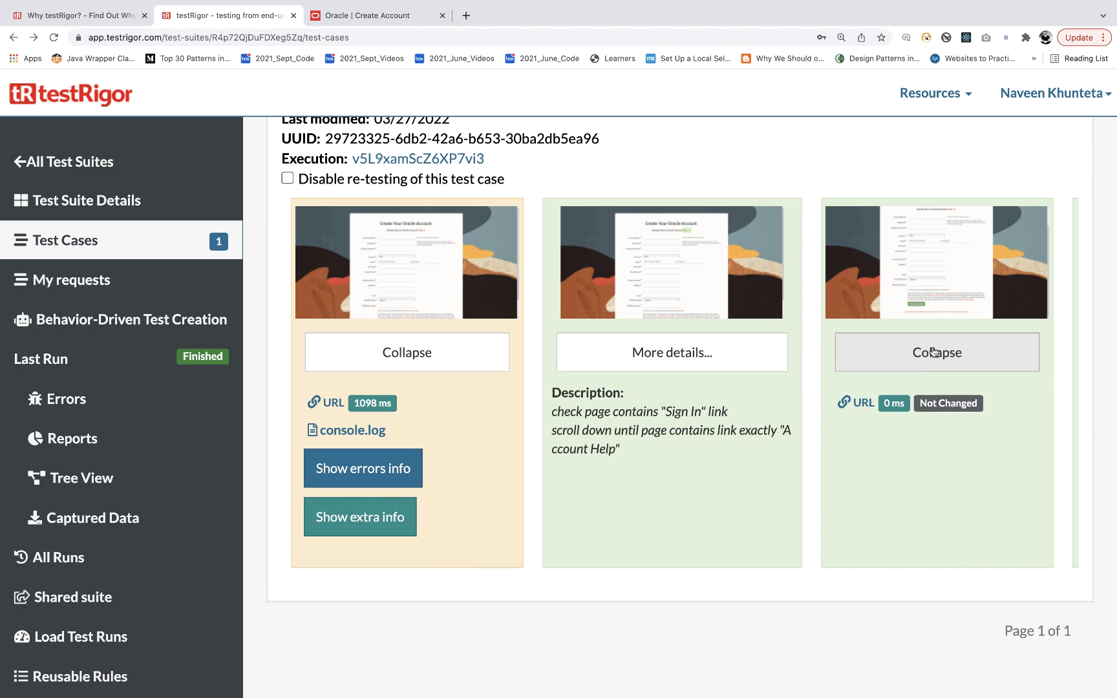
pyautogui.click(916, 296)
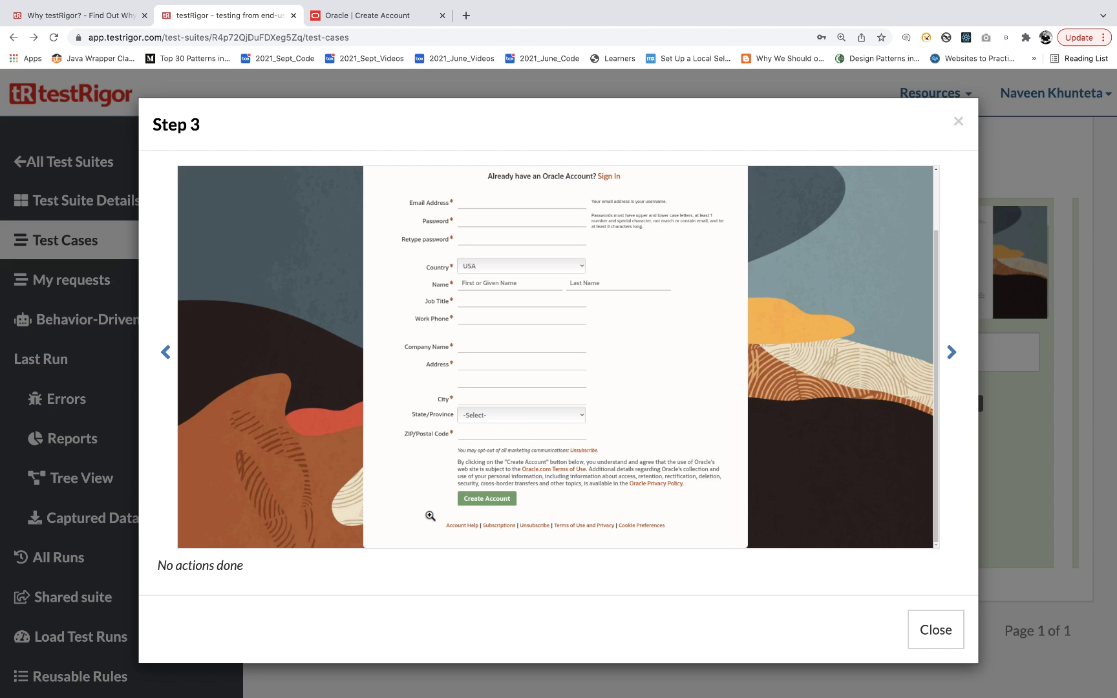
pyautogui.click(471, 528)
pyautogui.hscroll(5, 894, 437)
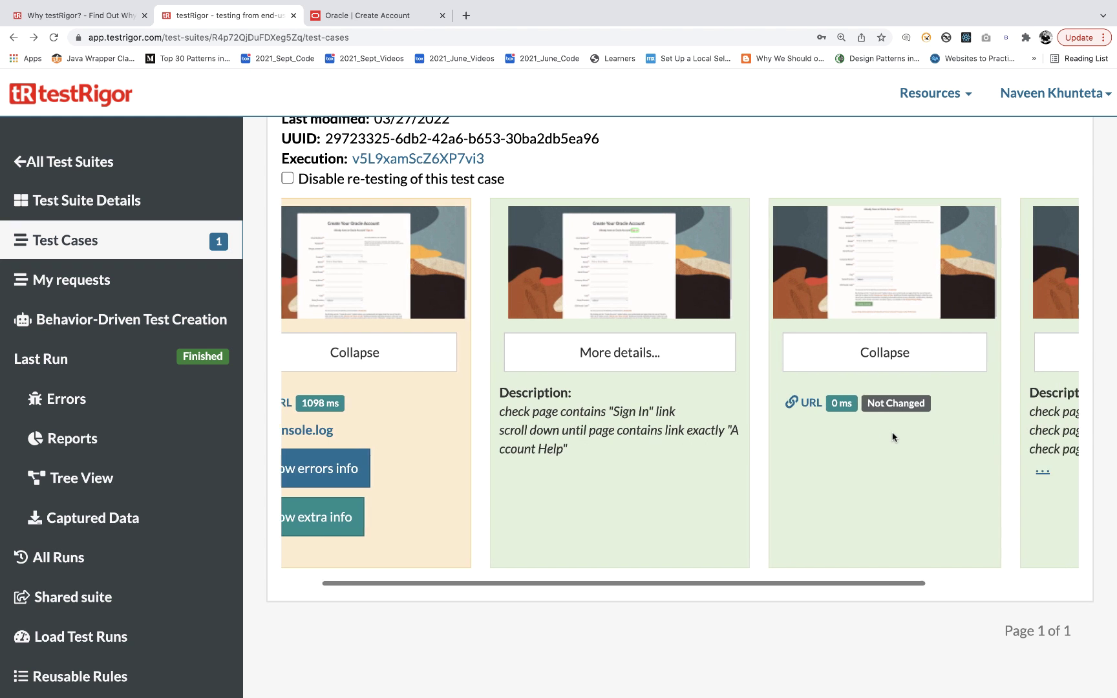
pyautogui.scroll(5, 893, 436)
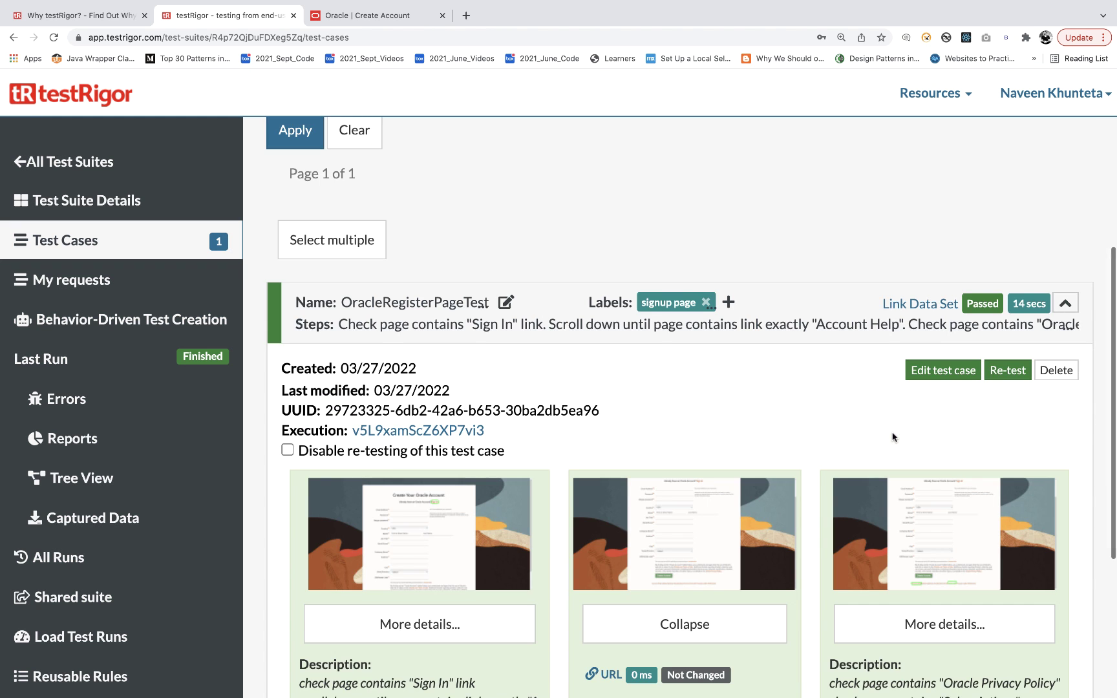
pyautogui.scroll(-5, 893, 437)
# Expand the fourth screenshot's full description and details, and examine the enlarged Step 4 image with its step text.
pyautogui.press('super+minus')
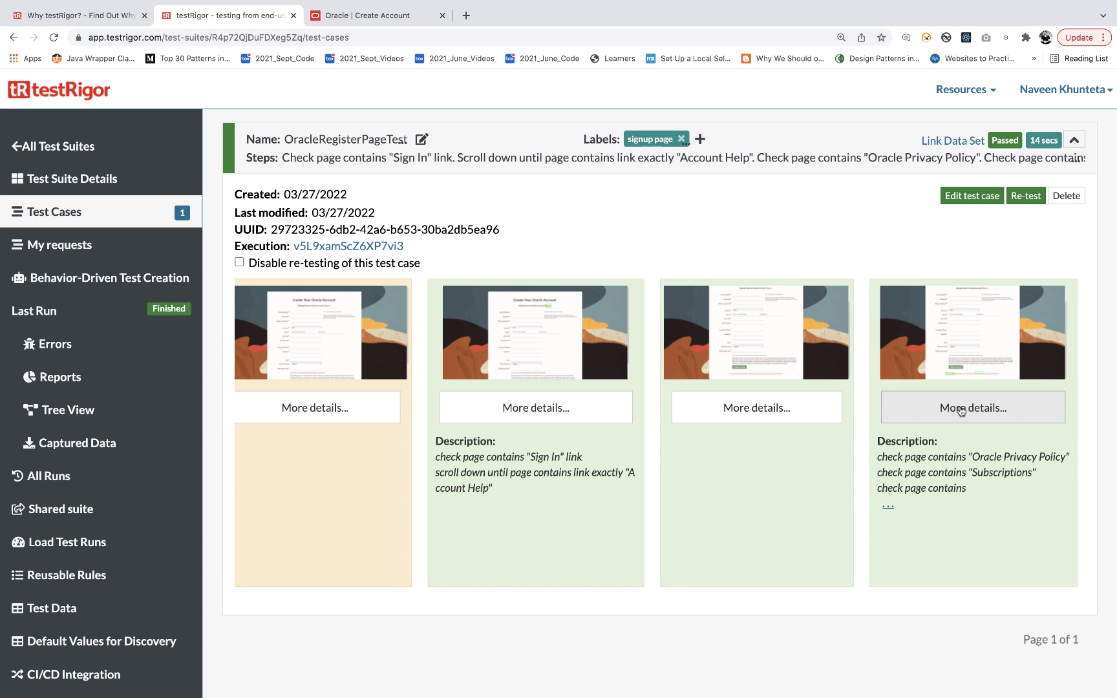
pyautogui.click(890, 506)
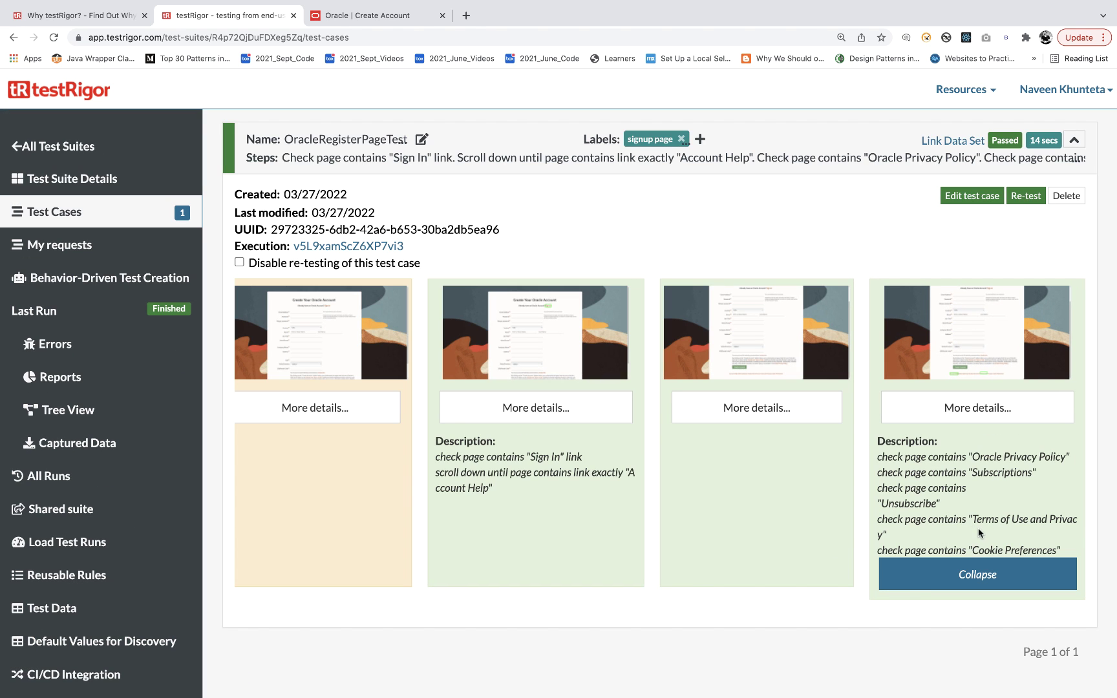
pyautogui.click(973, 409)
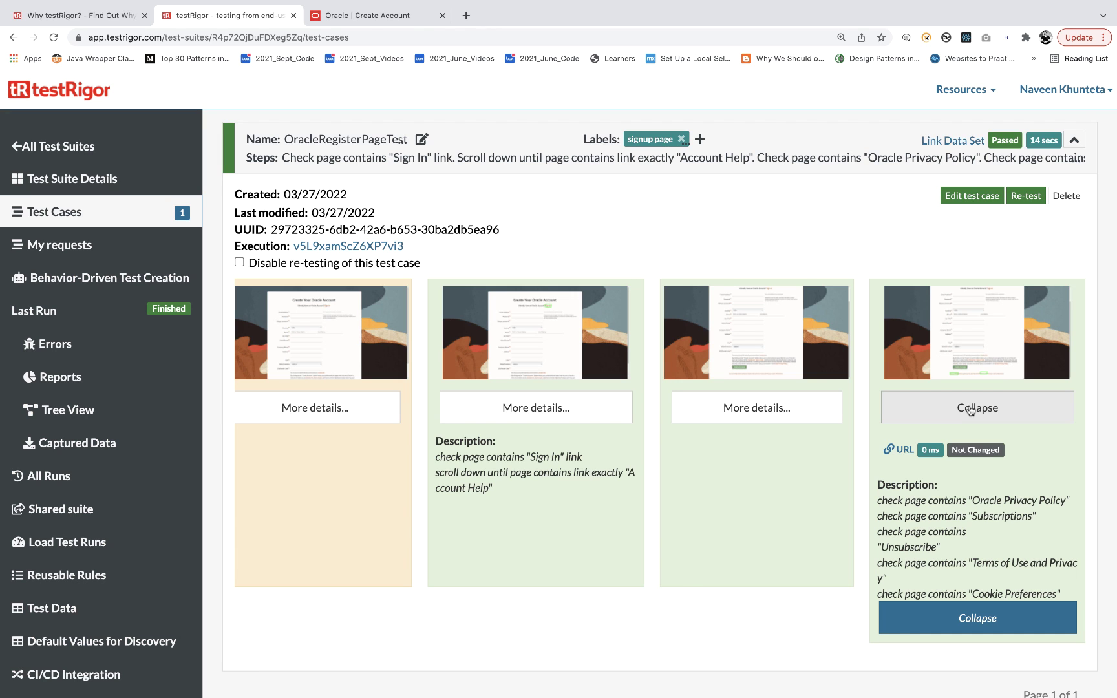
pyautogui.click(973, 359)
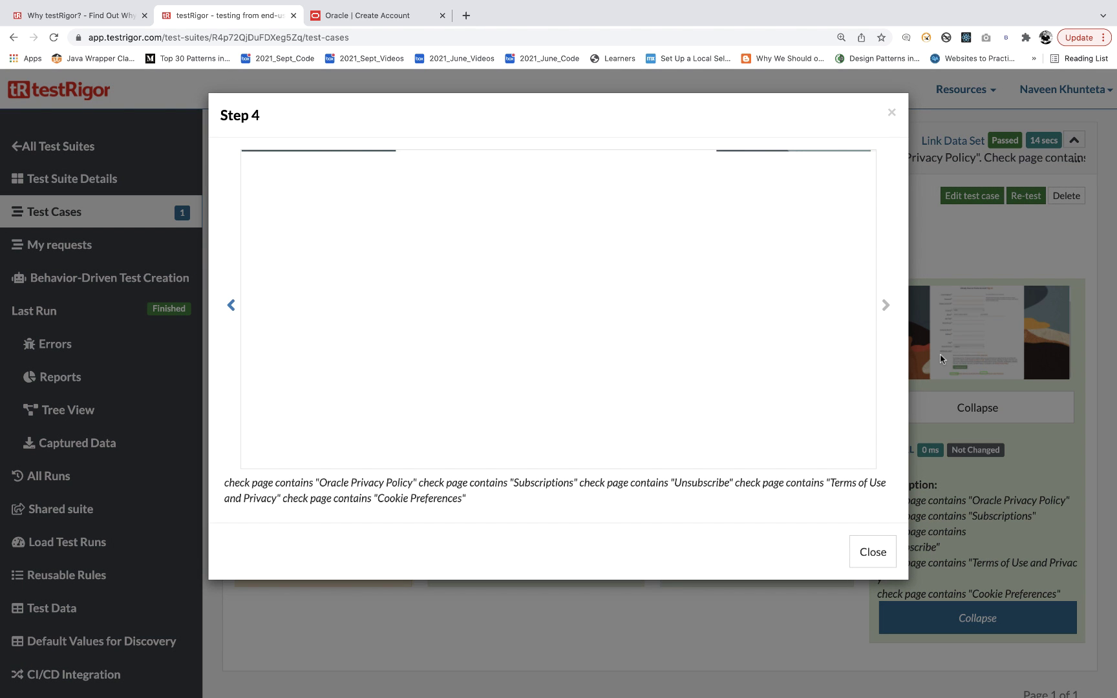
pyautogui.tripleClick(310, 487)
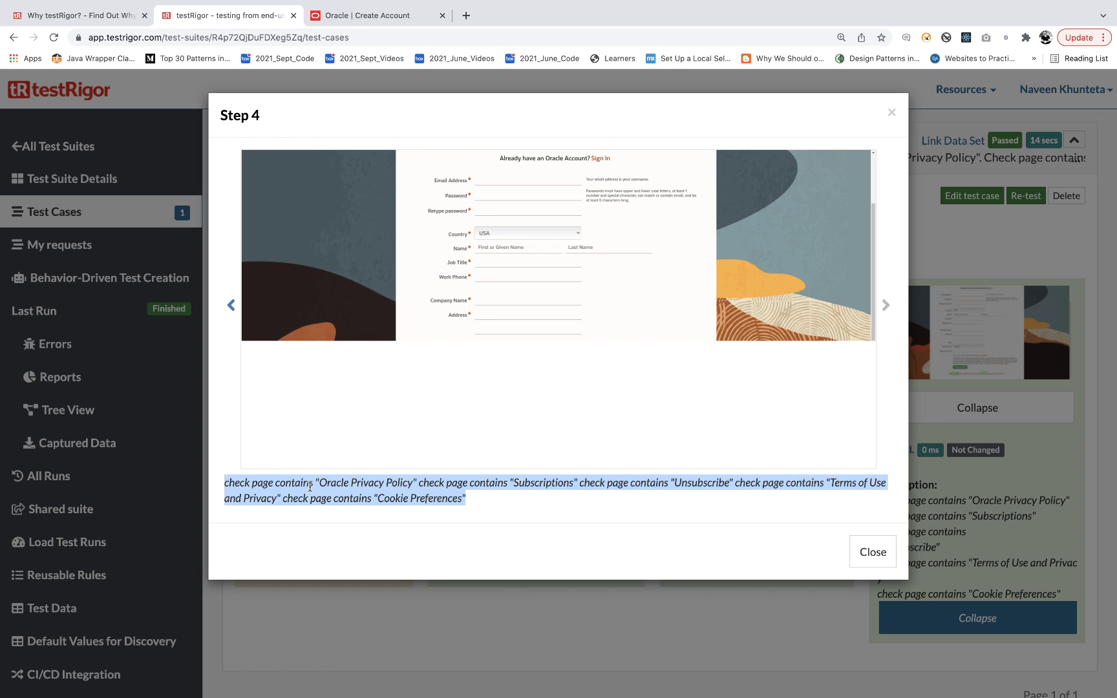
pyautogui.press('super+equal')
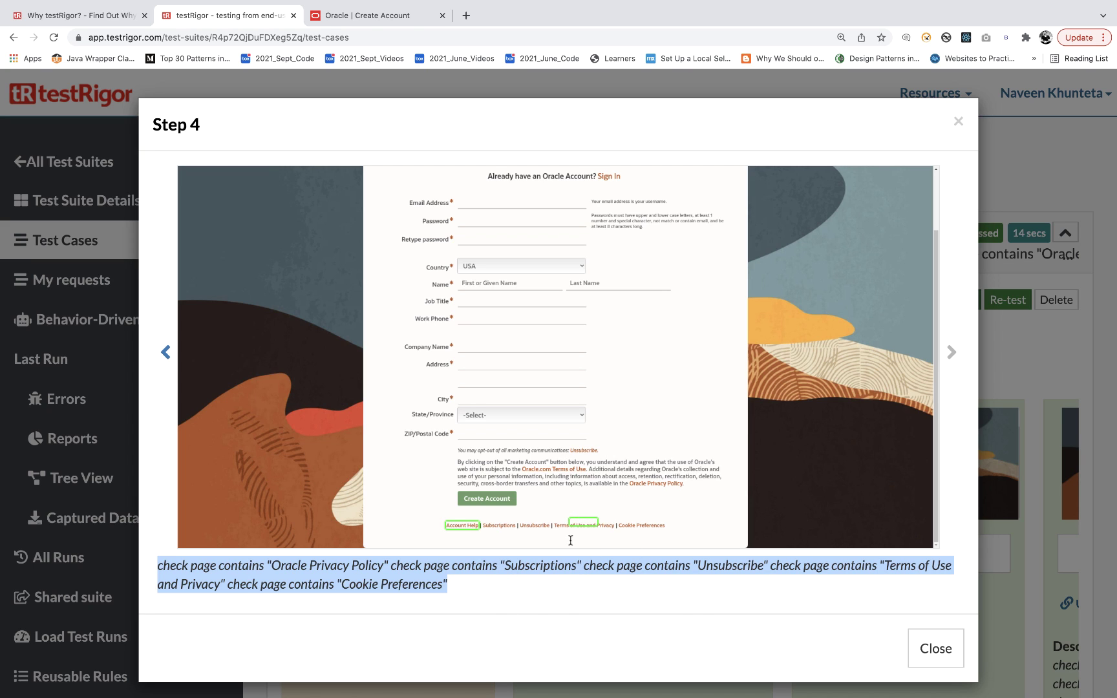
pyautogui.click(931, 652)
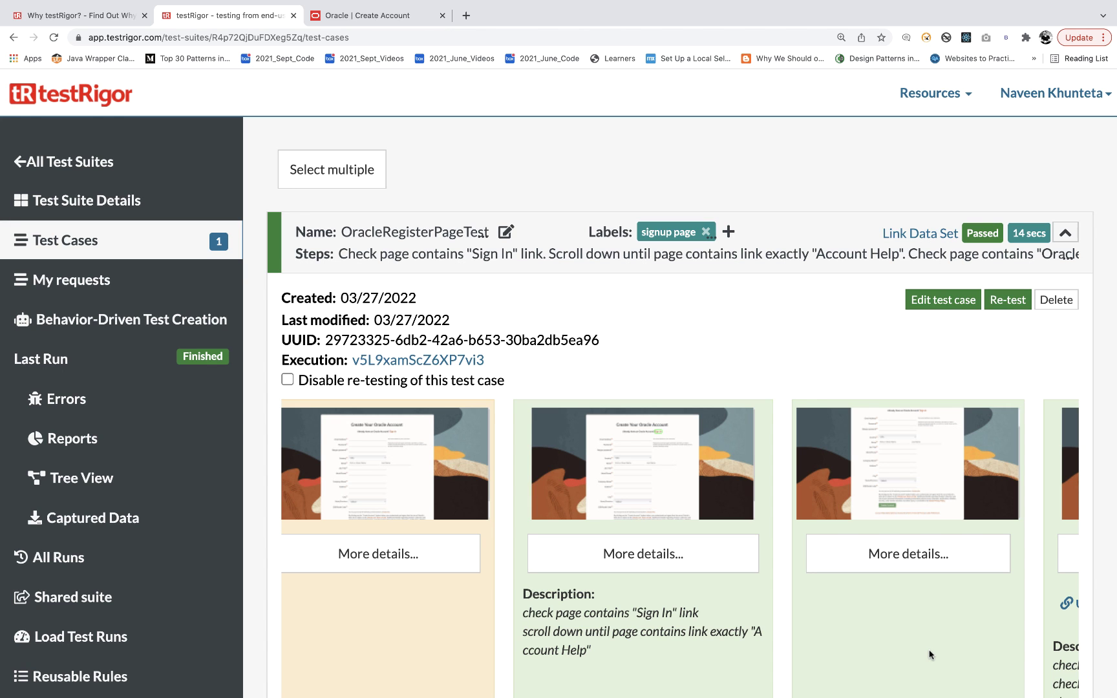
# Review the fourth screenshot's expanded description, highlighting its checks starting with "Oracle Privacy Policy".
pyautogui.scroll(-1, 931, 640)
pyautogui.scroll(-4, 931, 625)
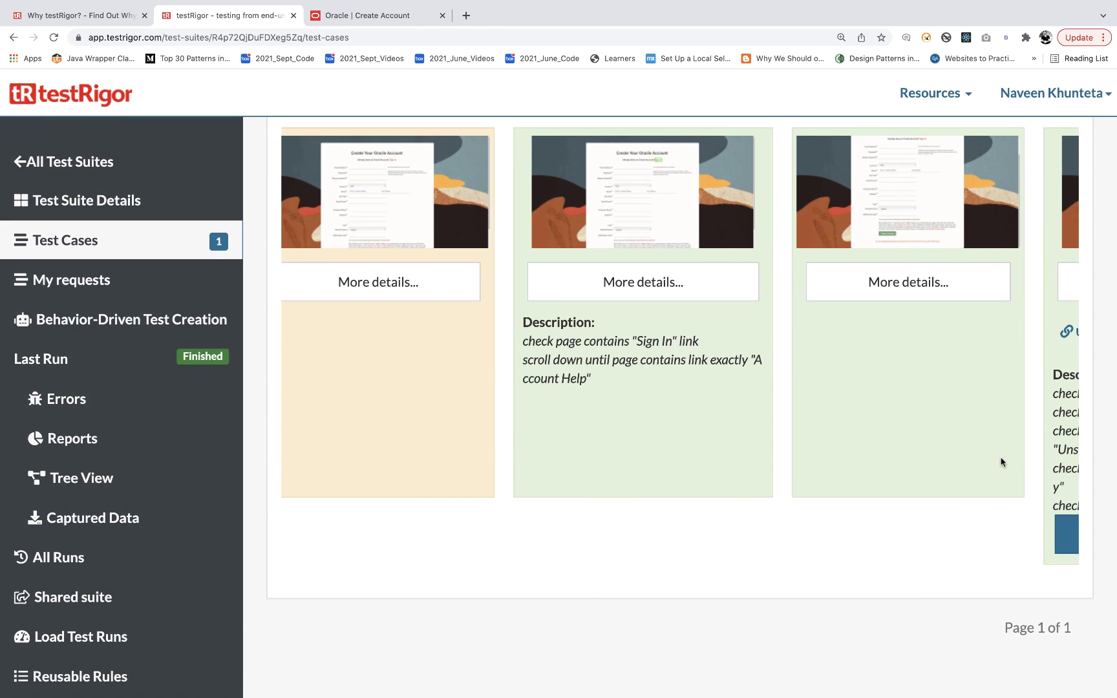
pyautogui.hscroll(4, 1001, 462)
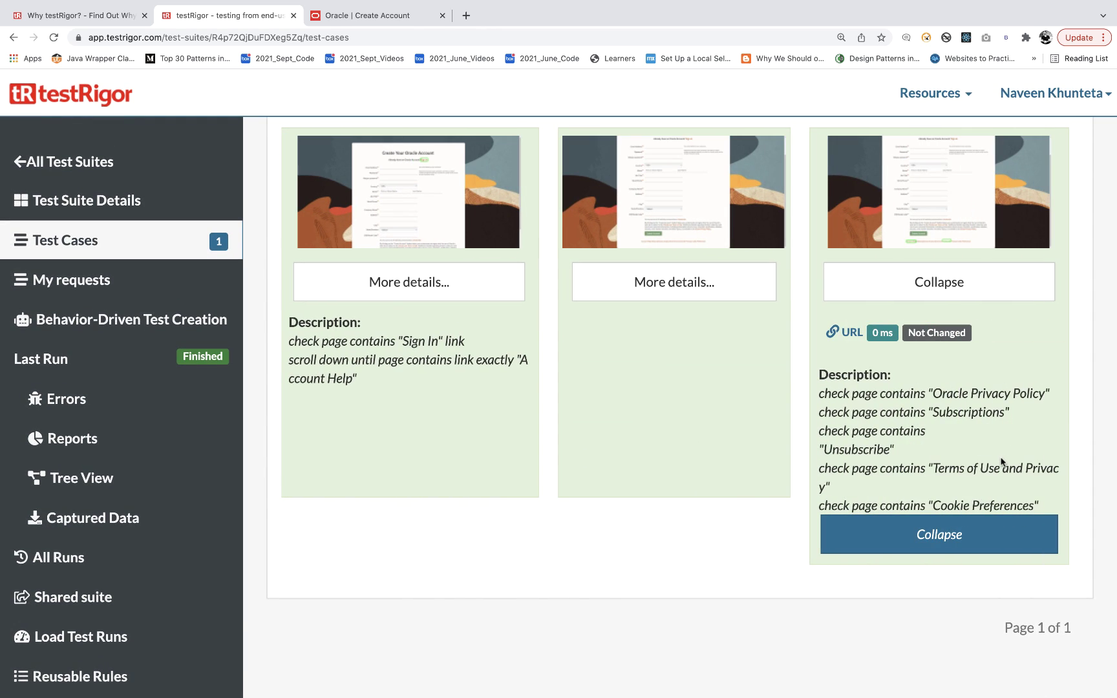
pyautogui.moveTo(829, 395); pyautogui.dragTo(997, 484)
pyautogui.click(814, 547)
pyautogui.press('super+minus')
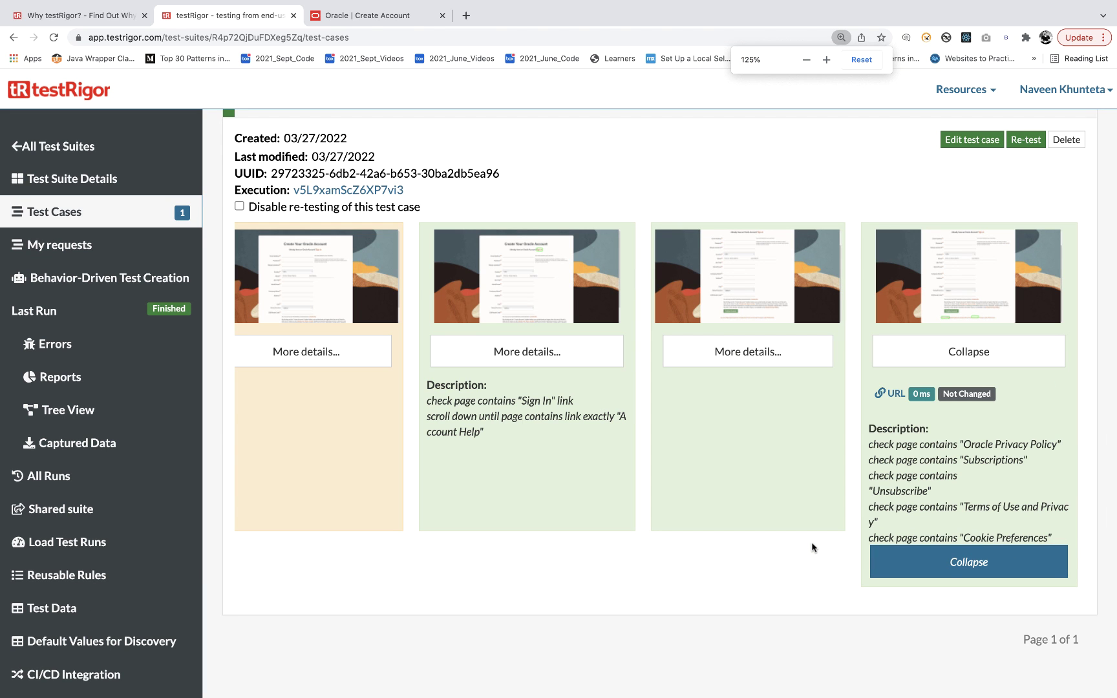
# Start a new custom test case with the description "Oracle Sign up form Fill".
pyautogui.scroll(5, 695, 283)
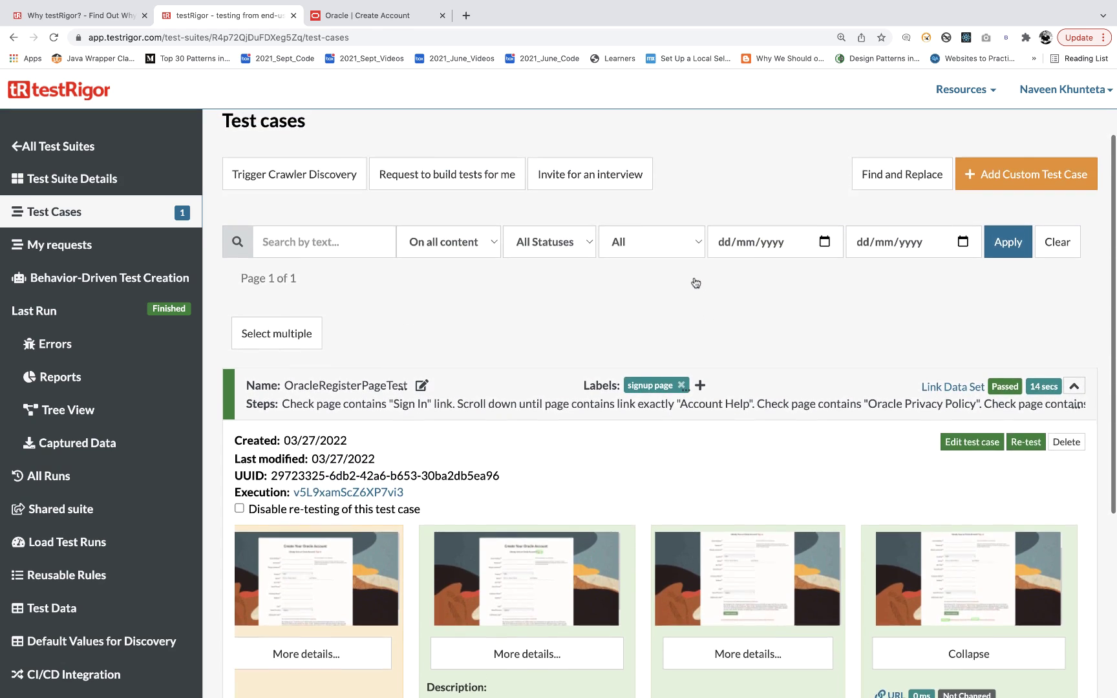
pyautogui.scroll(2, 696, 282)
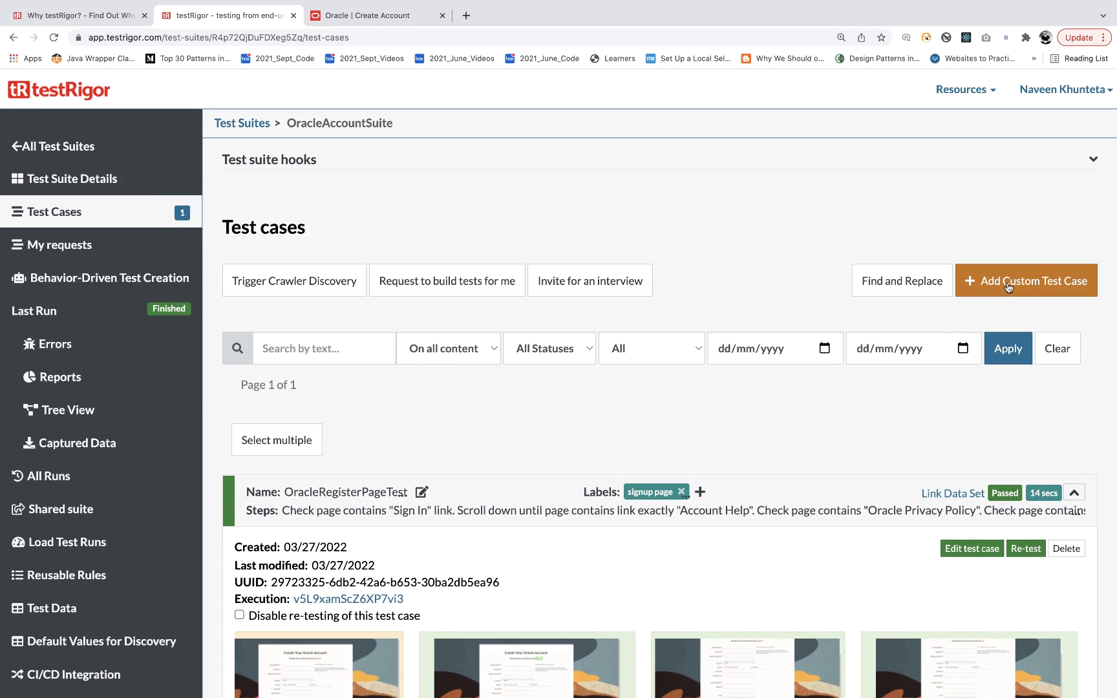
pyautogui.click(1008, 287)
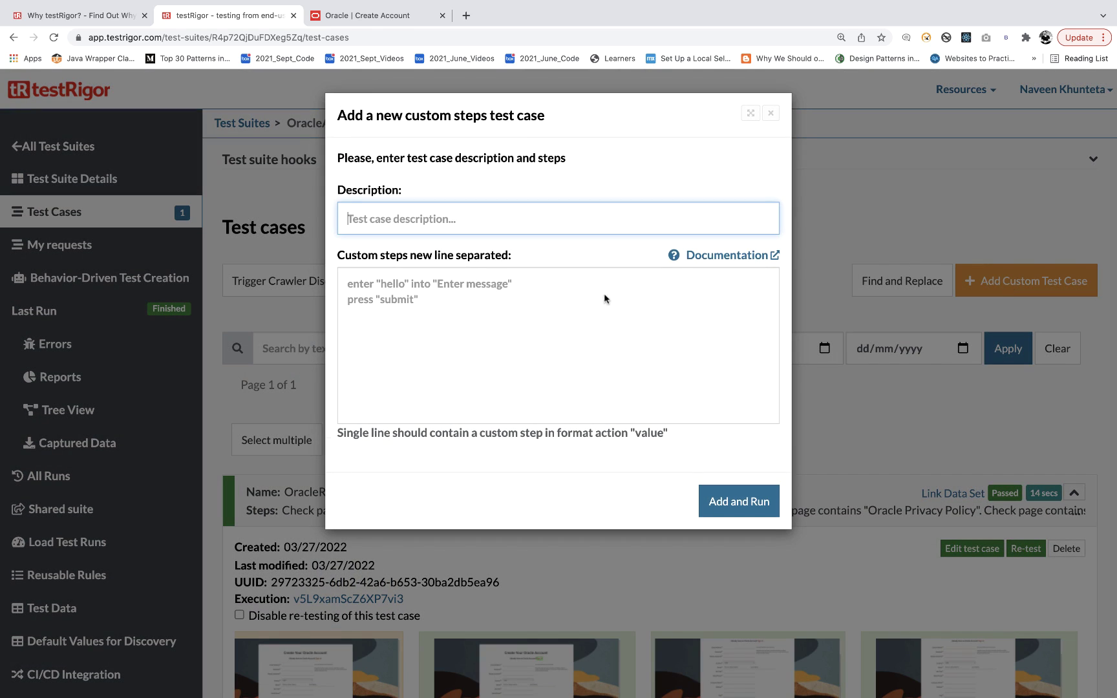
pyautogui.write('Orac')
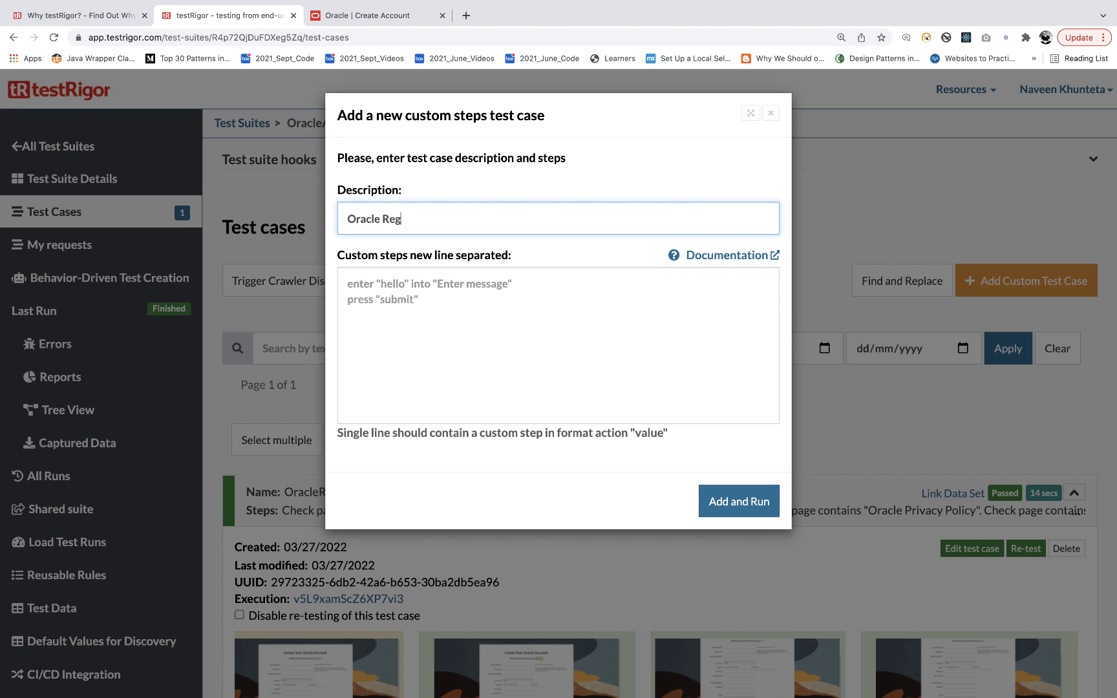
pyautogui.write('le Sign up form Fill')
# Switch to the text editor and copy all 15 sign-up steps, including the password entries, into the new test case's custom steps in the browser.
pyautogui.press('super+Tab')
pyautogui.press('super+a')
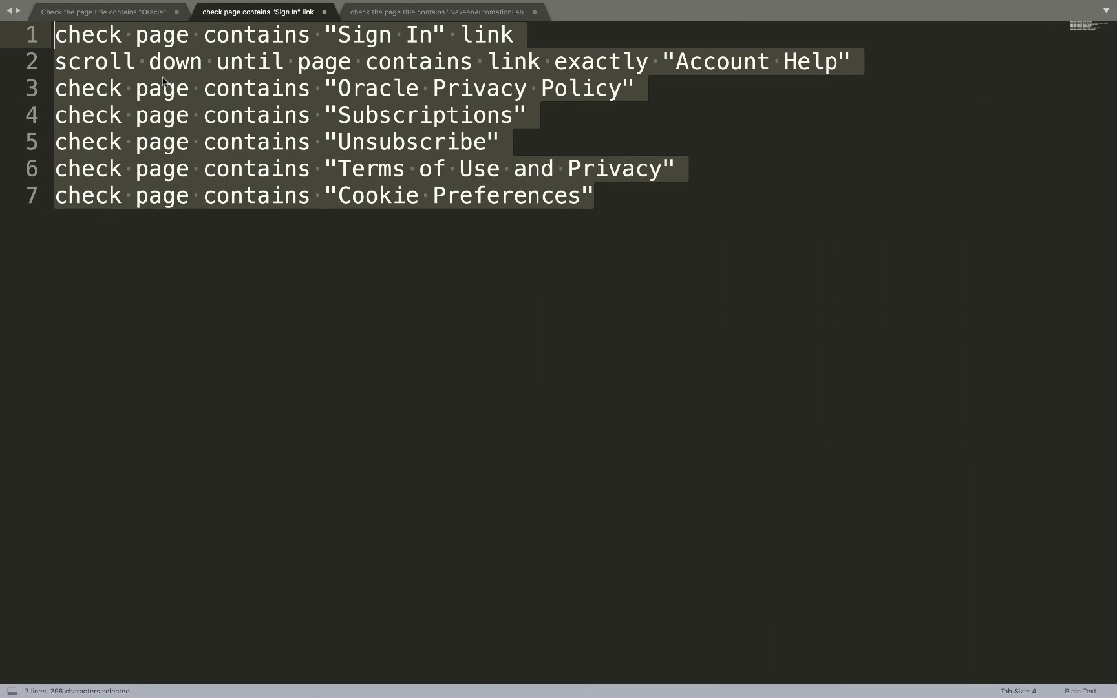
pyautogui.click(108, 14)
pyautogui.click(951, 443)
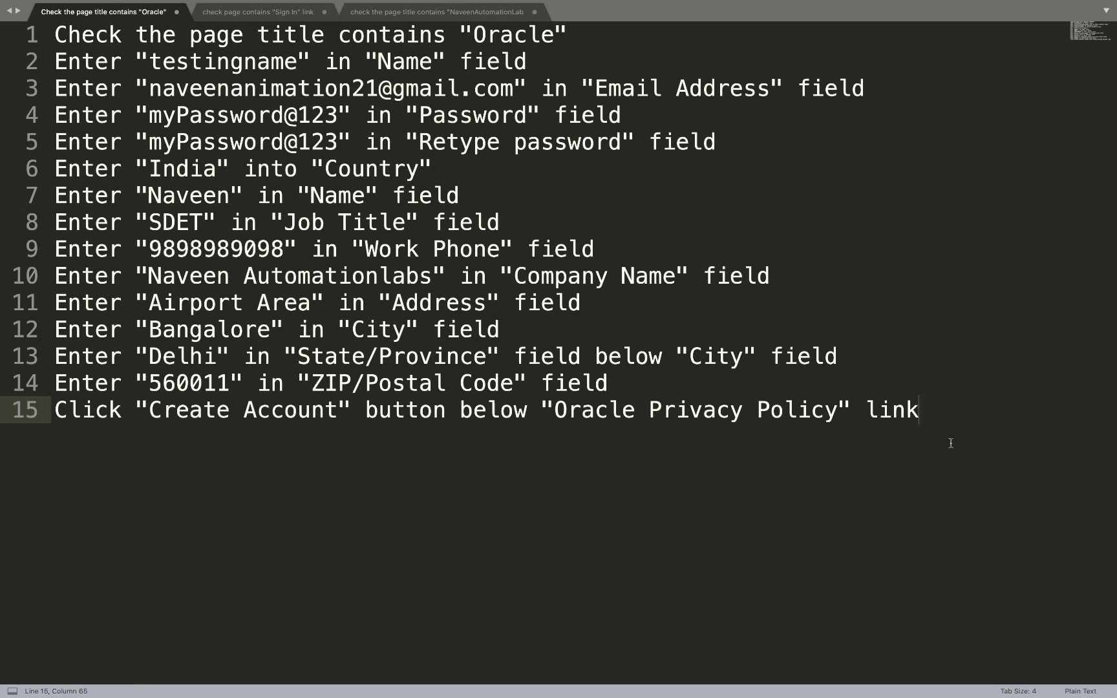
pyautogui.moveTo(944, 416); pyautogui.dragTo(2, 4)
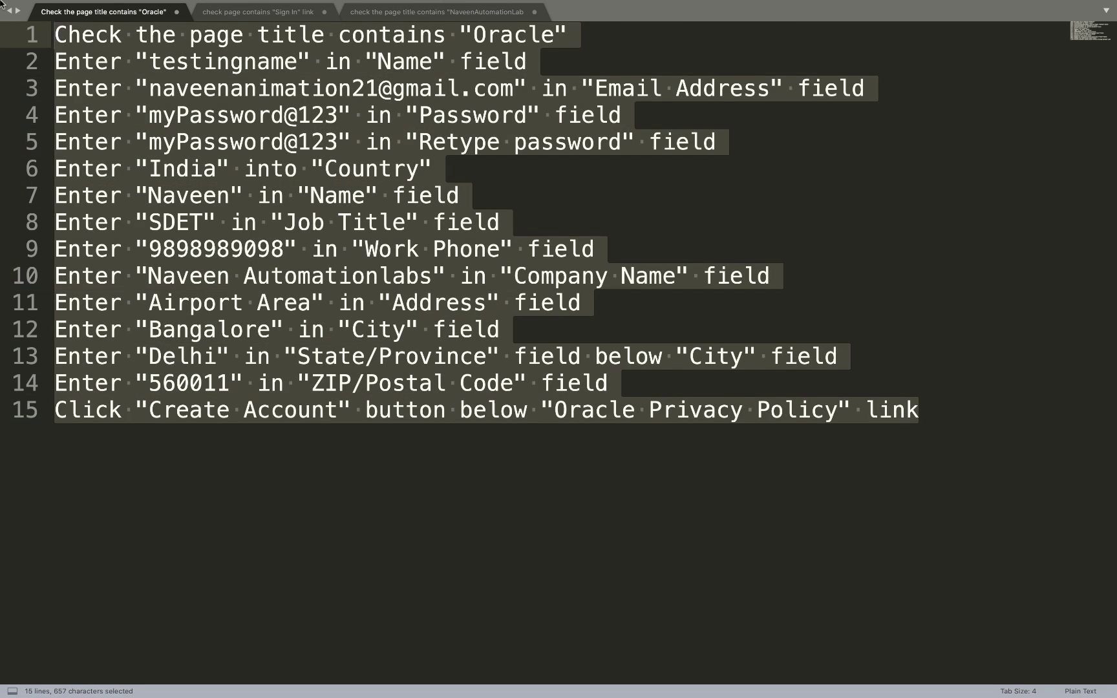
pyautogui.press('super+c')
pyautogui.press('super+Tab')
pyautogui.click(447, 361)
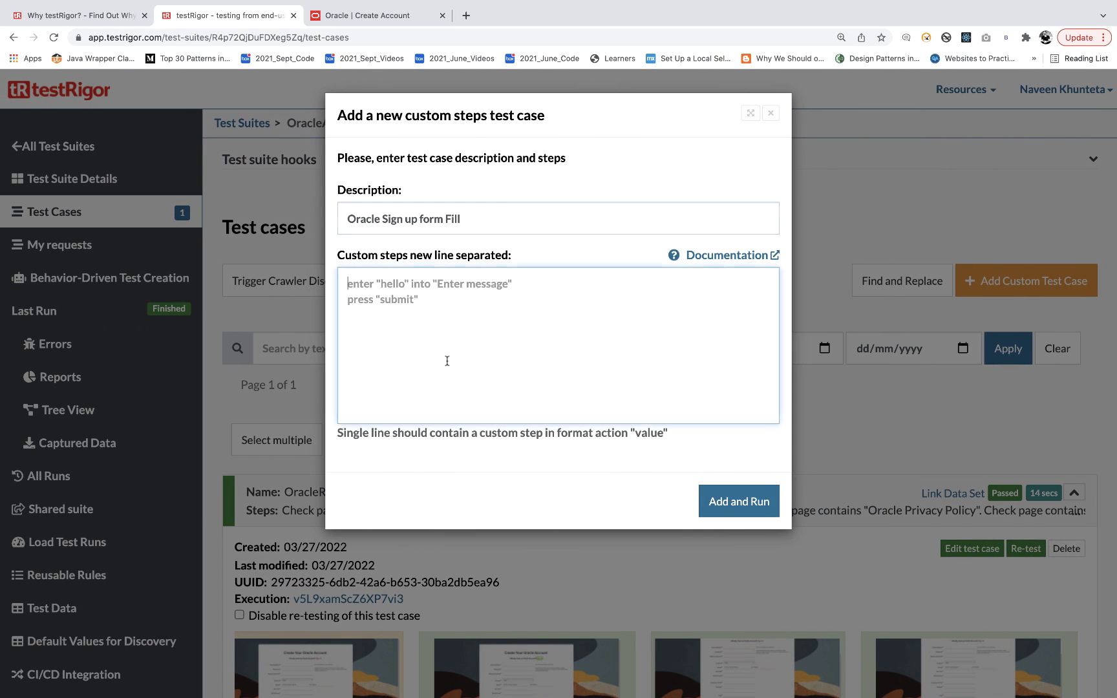
pyautogui.press('super+v')
# Look over the Oracle account-creation form's fields, including the Country list, and return to the new test case's steps.
pyautogui.click(379, 17)
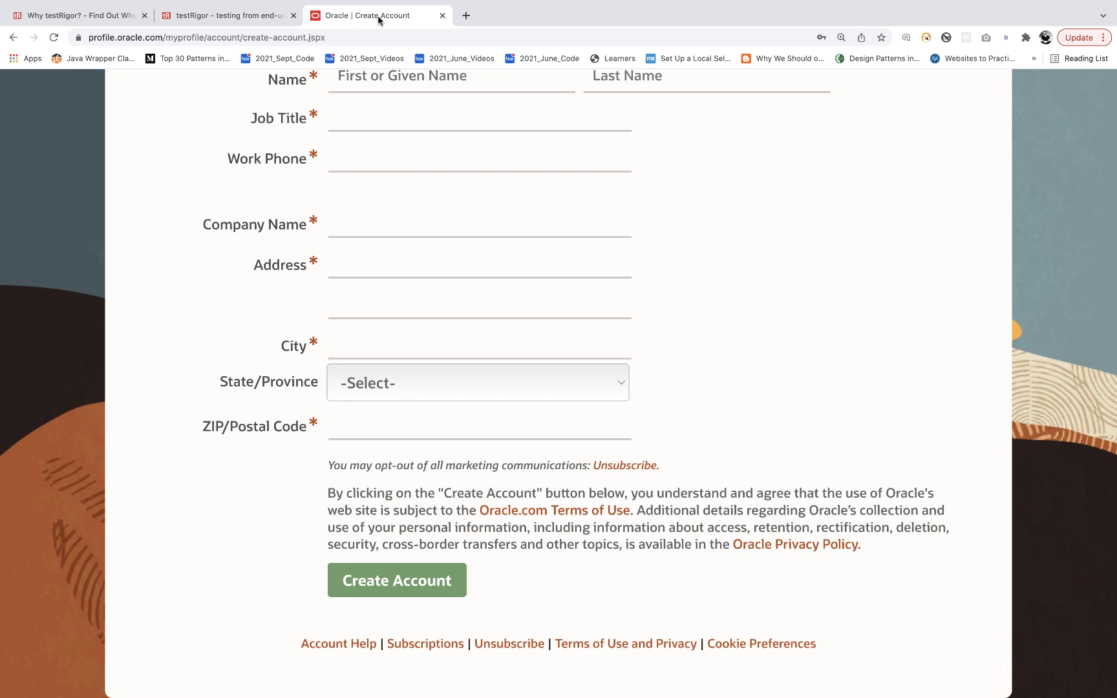
pyautogui.scroll(10, 423, 253)
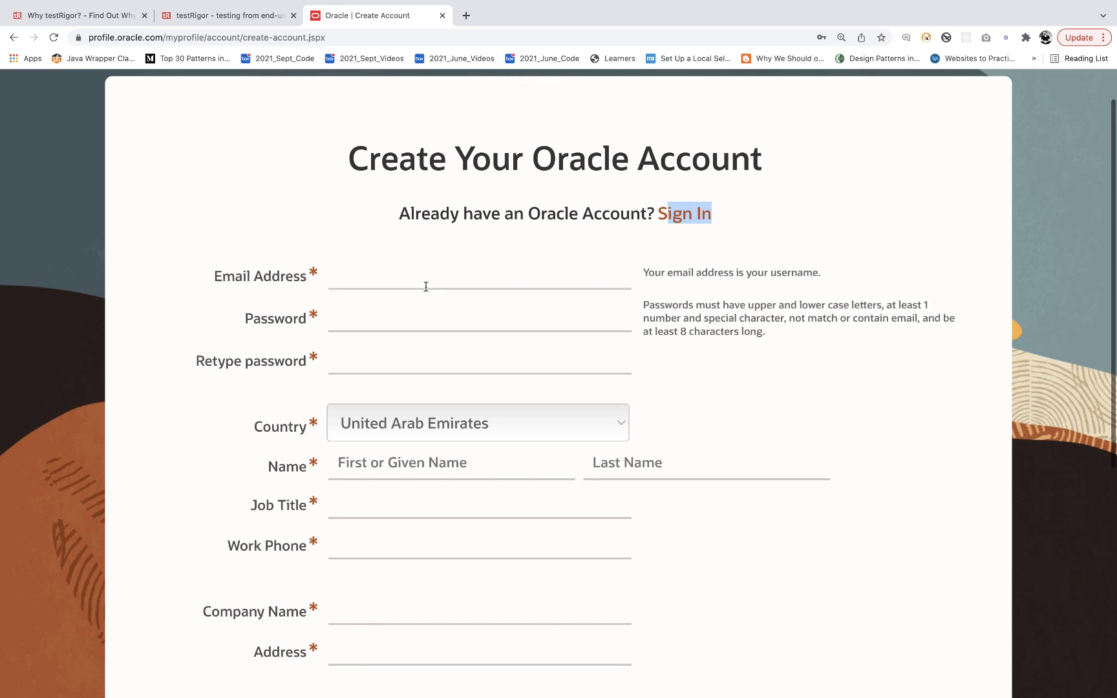
pyautogui.scroll(-2, 427, 286)
pyautogui.scroll(-3, 416, 406)
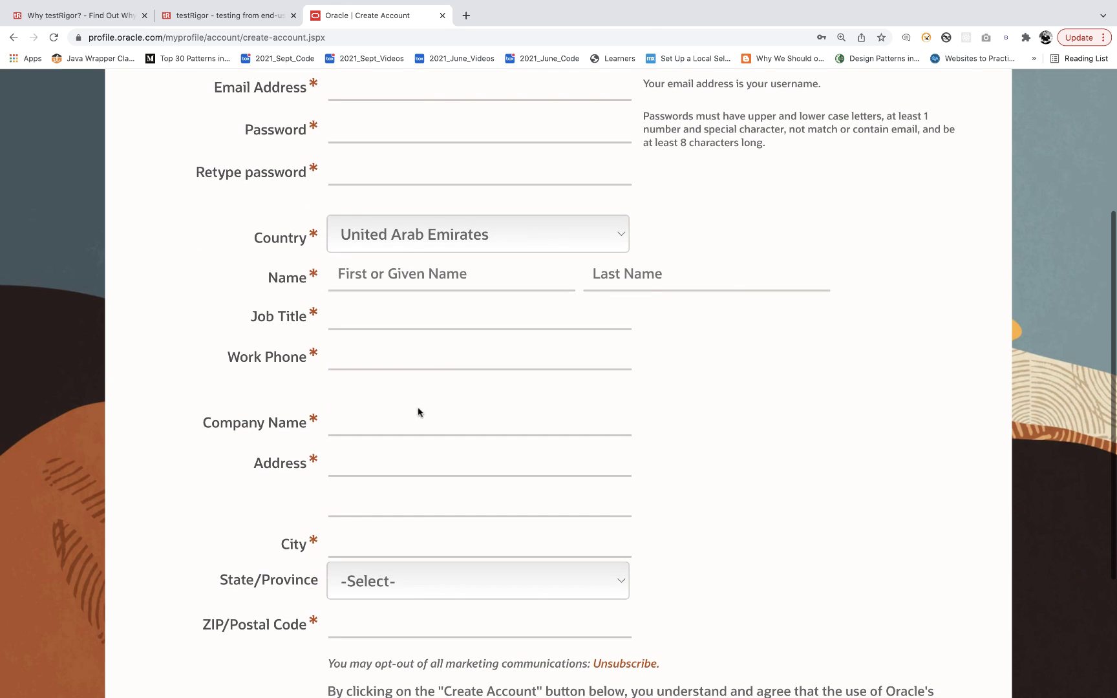
pyautogui.click(396, 247)
pyautogui.click(778, 391)
pyautogui.scroll(-3, 777, 391)
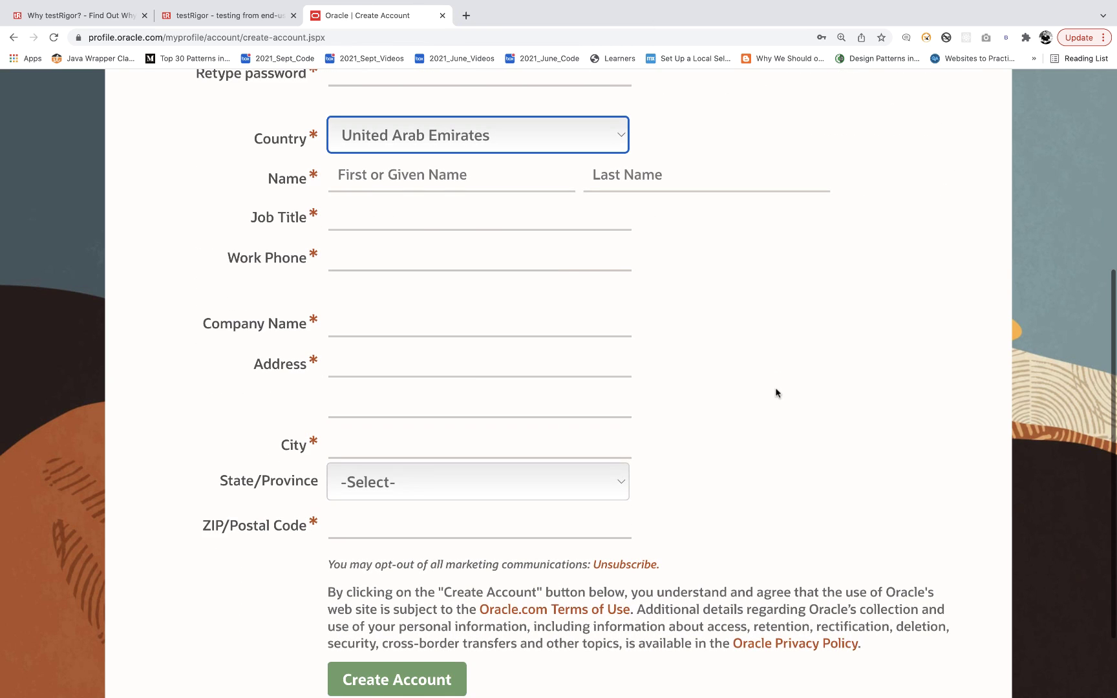
pyautogui.scroll(-3, 497, 416)
pyautogui.scroll(9, 489, 453)
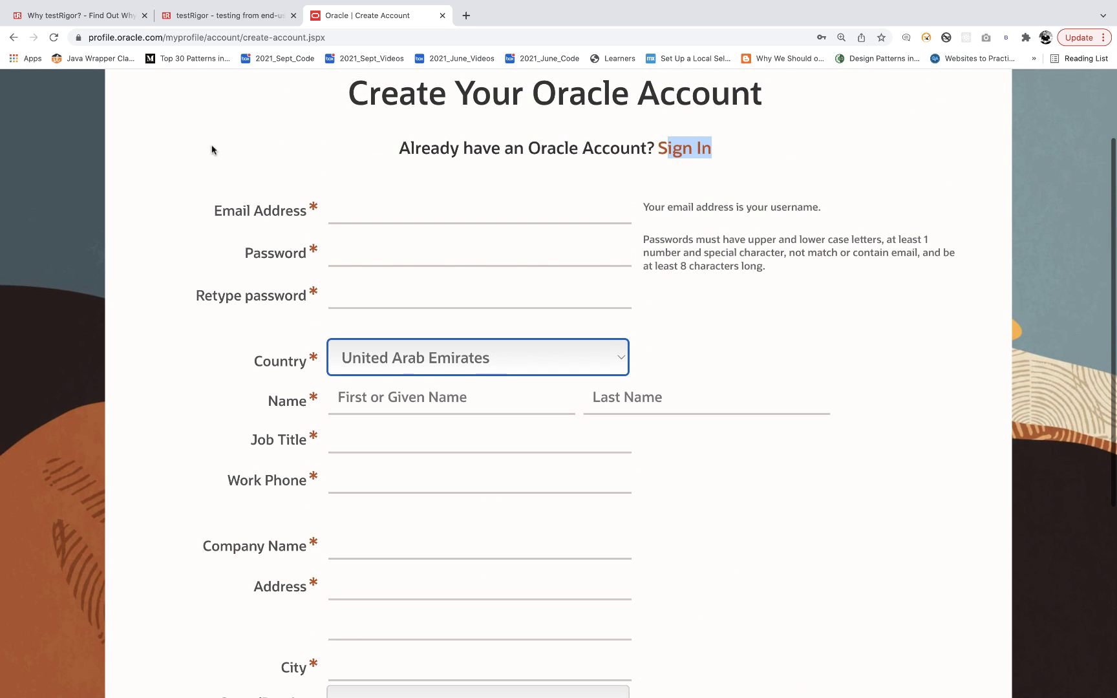
pyautogui.click(82, 19)
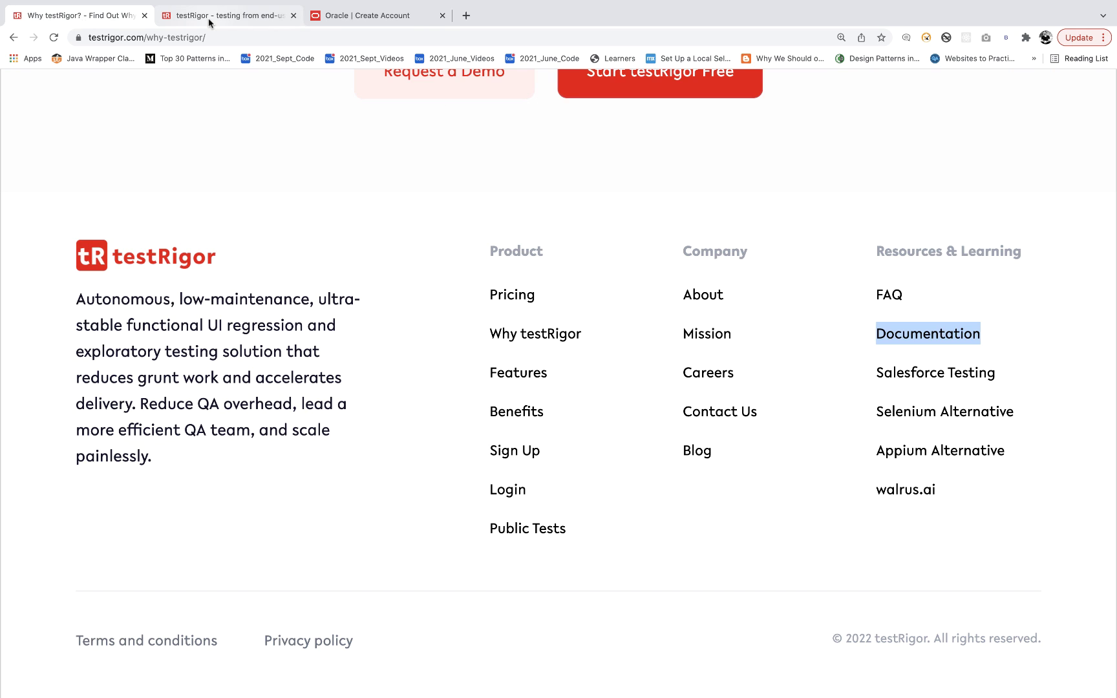
pyautogui.click(208, 19)
pyautogui.scroll(5, 589, 411)
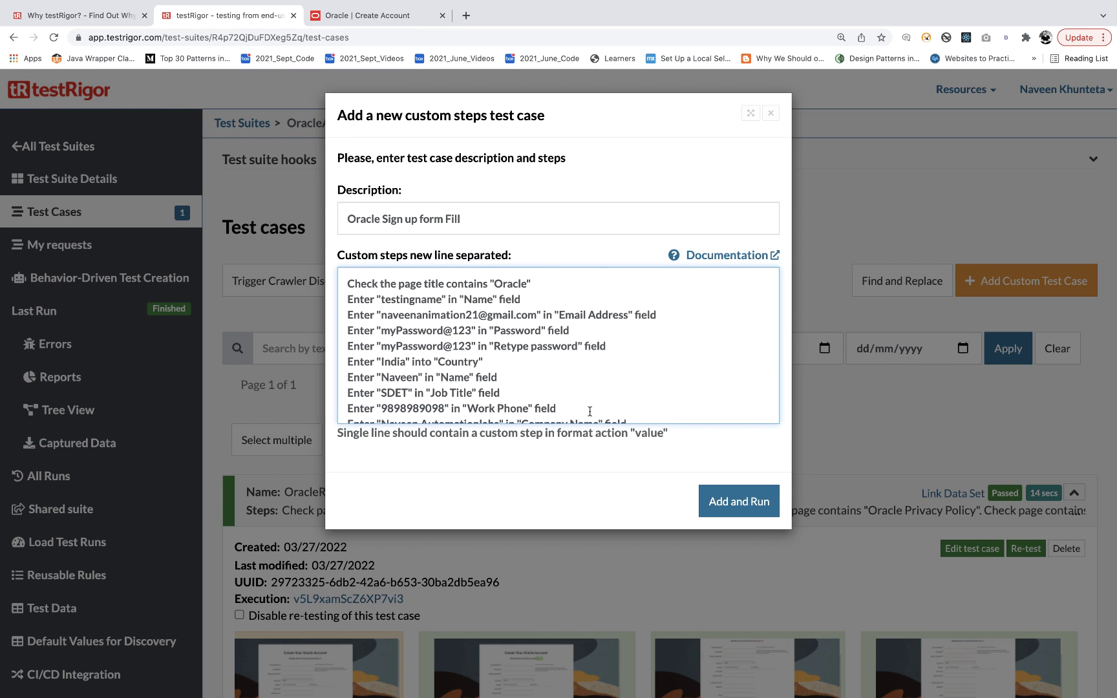
# Review the page-title and "Name" field steps, comparing the latter with the Name label on the Oracle form.
pyautogui.moveTo(418, 286); pyautogui.dragTo(530, 292)
pyautogui.click(487, 300)
pyautogui.moveTo(381, 298); pyautogui.dragTo(446, 300)
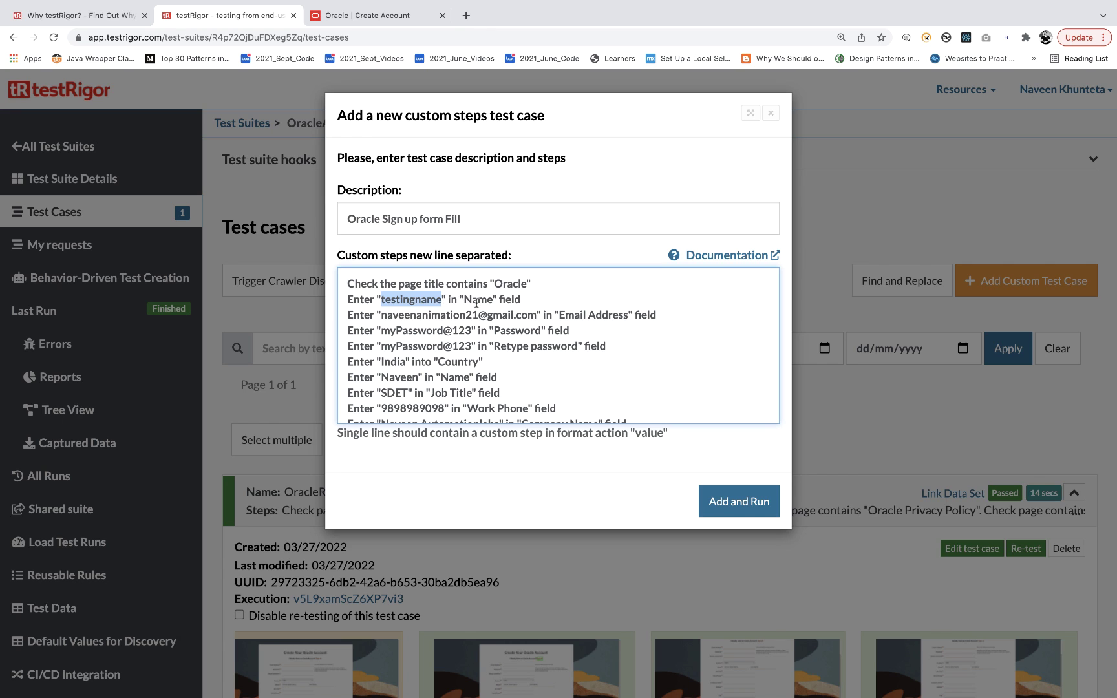
pyautogui.hotkey('ctrl', 'Tab')
pyautogui.moveTo(271, 424); pyautogui.dragTo(303, 427)
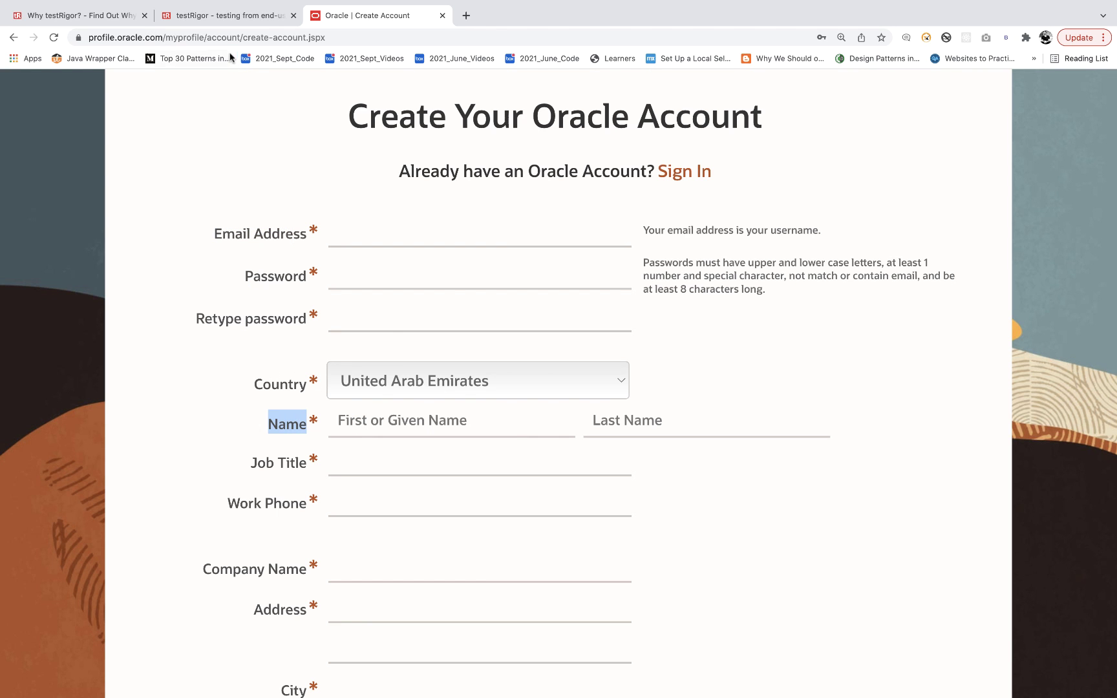
pyautogui.click(220, 21)
pyautogui.click(443, 339)
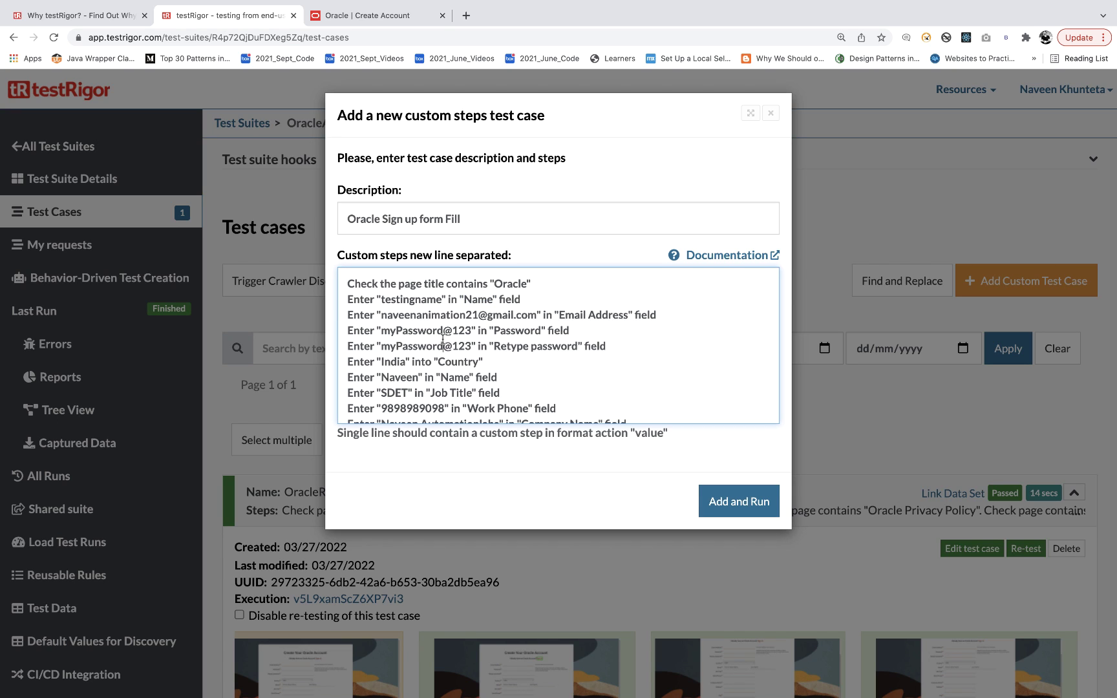
# Review the custom steps for the email, password, country, name, job title, work phone, company and address fields.
pyautogui.moveTo(386, 315); pyautogui.dragTo(628, 318)
pyautogui.moveTo(387, 315); pyautogui.dragTo(615, 314)
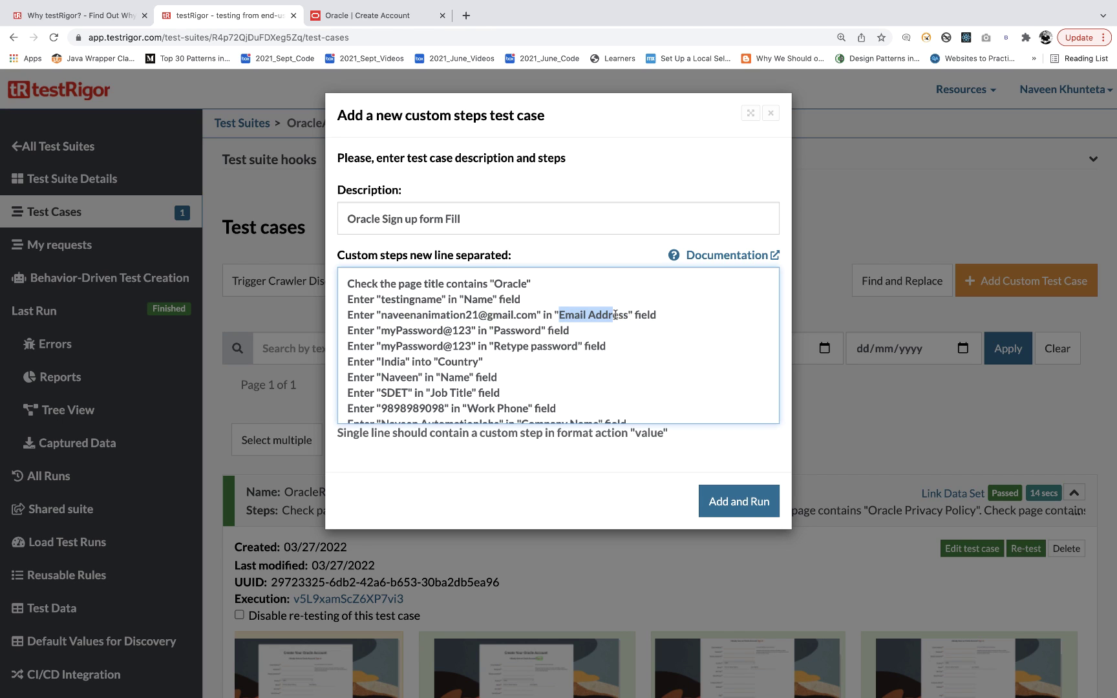
pyautogui.moveTo(396, 329); pyautogui.dragTo(528, 332)
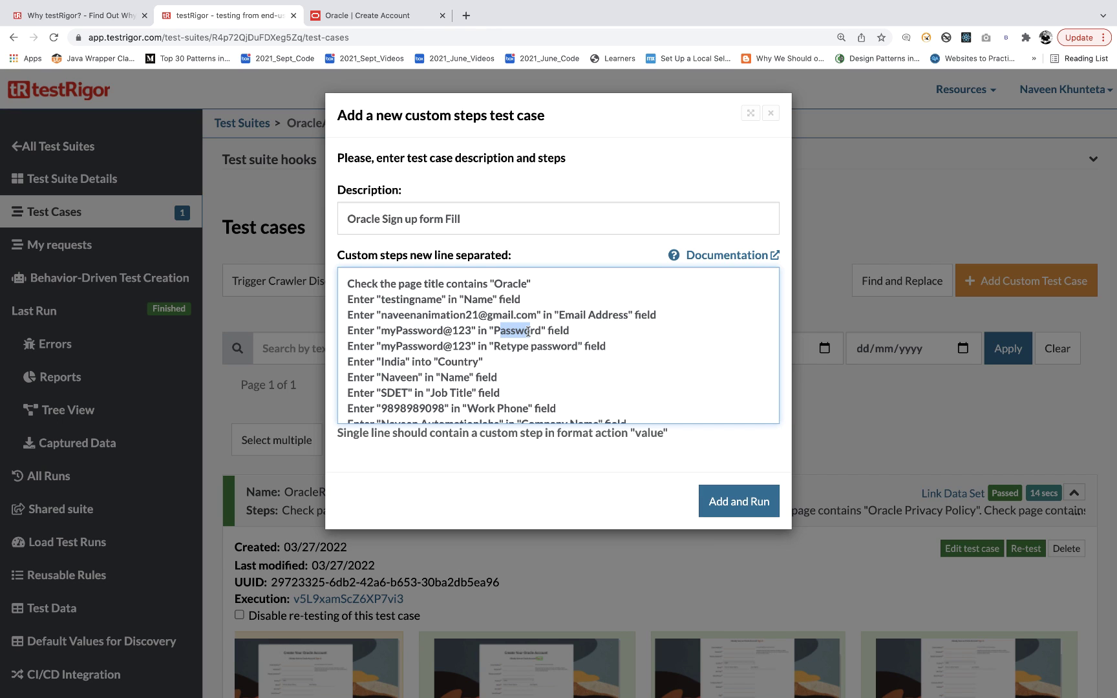
pyautogui.scroll(-1, 550, 367)
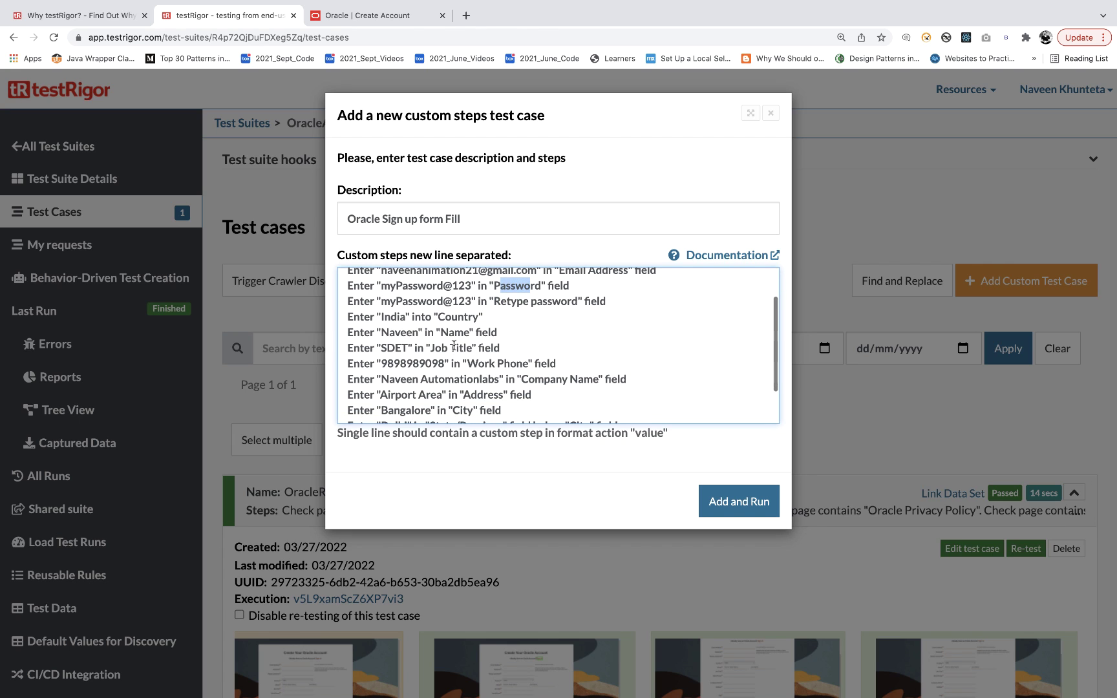
pyautogui.moveTo(381, 317); pyautogui.dragTo(498, 320)
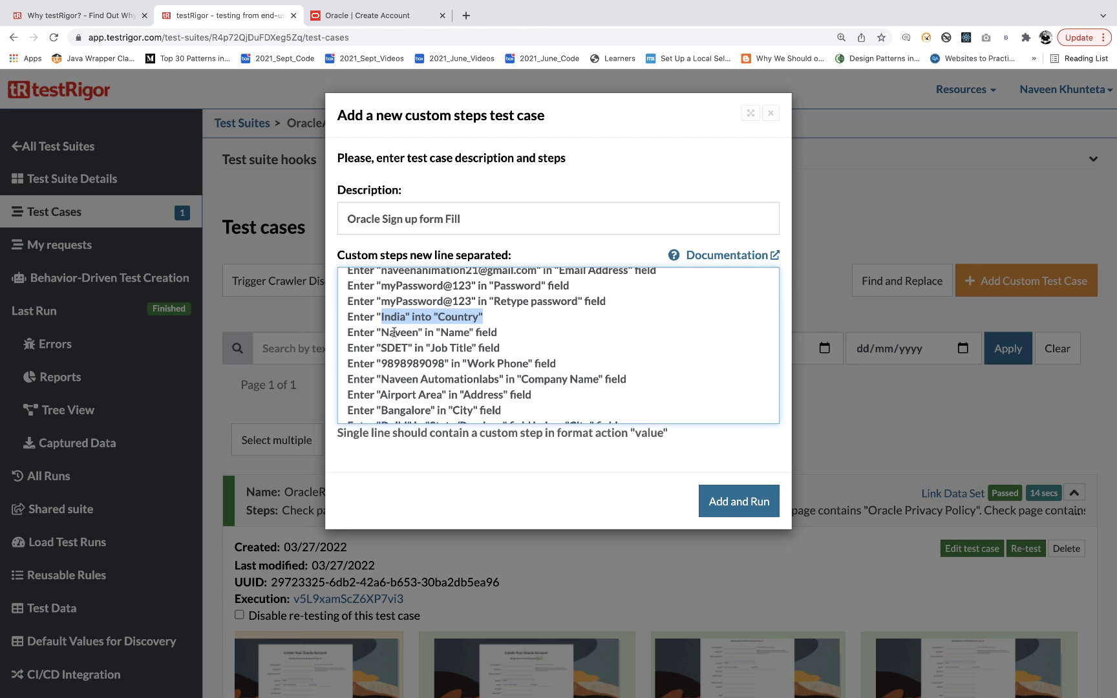
pyautogui.moveTo(390, 333); pyautogui.dragTo(497, 334)
pyautogui.moveTo(379, 349); pyautogui.dragTo(513, 345)
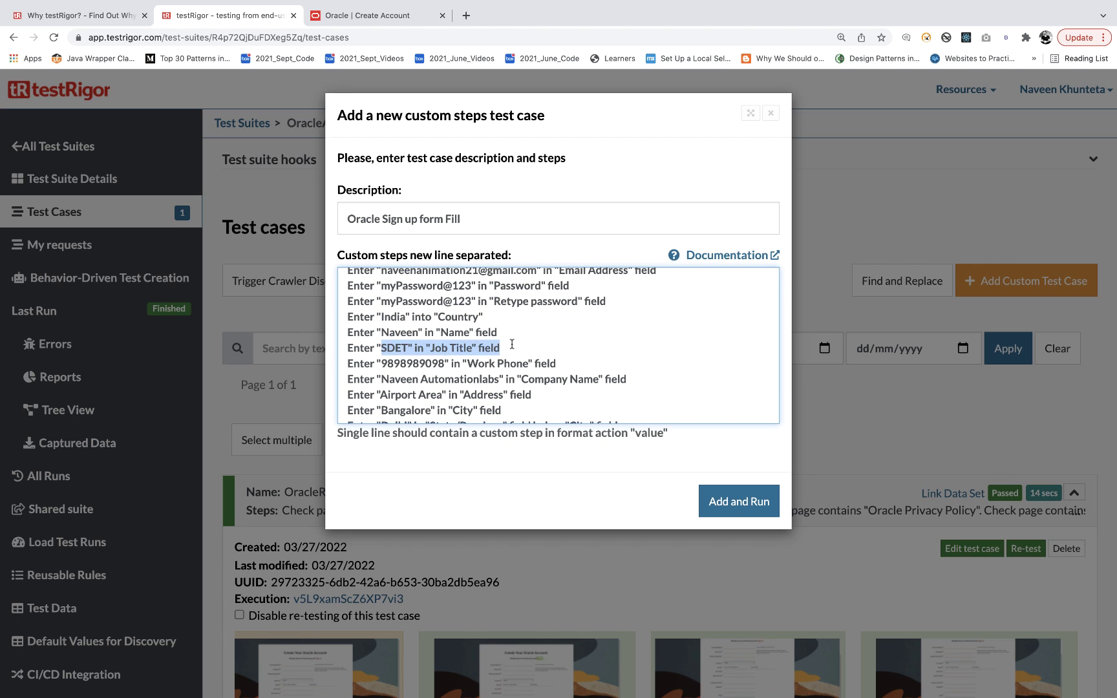
pyautogui.moveTo(409, 363); pyautogui.dragTo(510, 402)
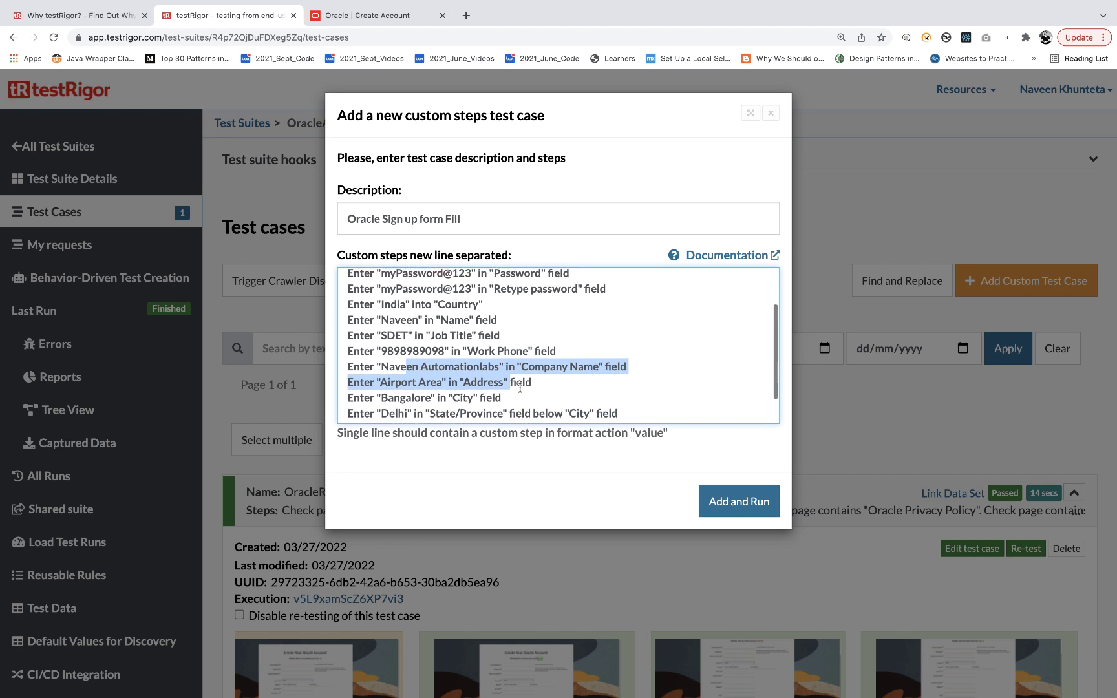
pyautogui.scroll(-2, 520, 387)
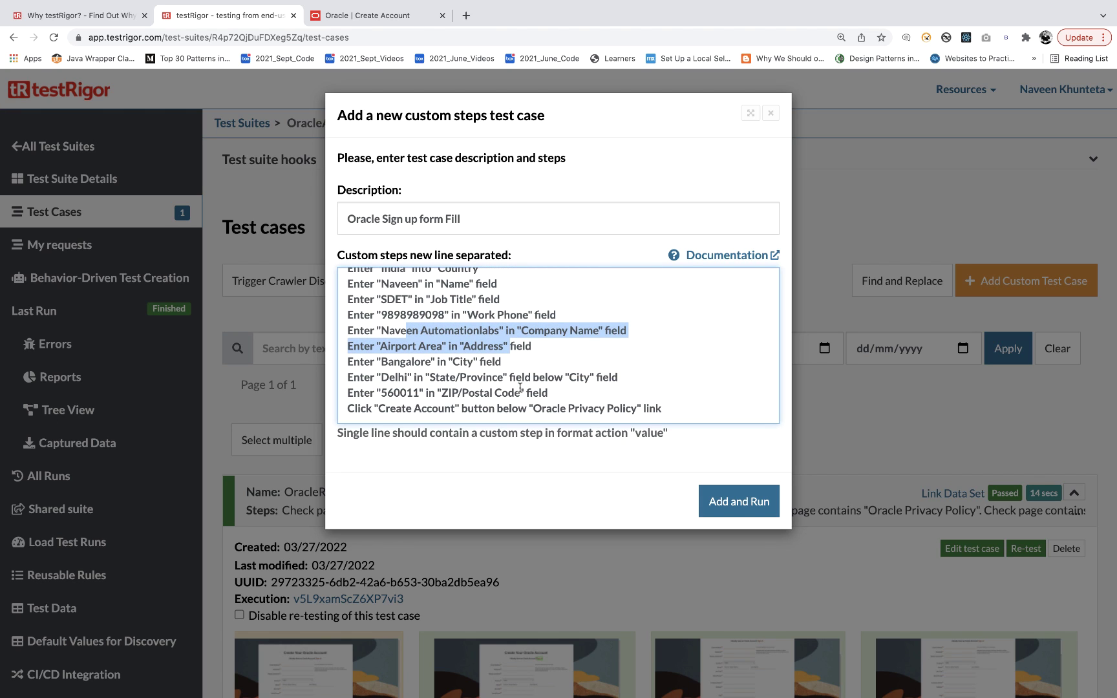
# Set the value for the "City" field to "Delhi" and review the State/Province and ZIP/Postal Code steps.
pyautogui.doubleClick(407, 363)
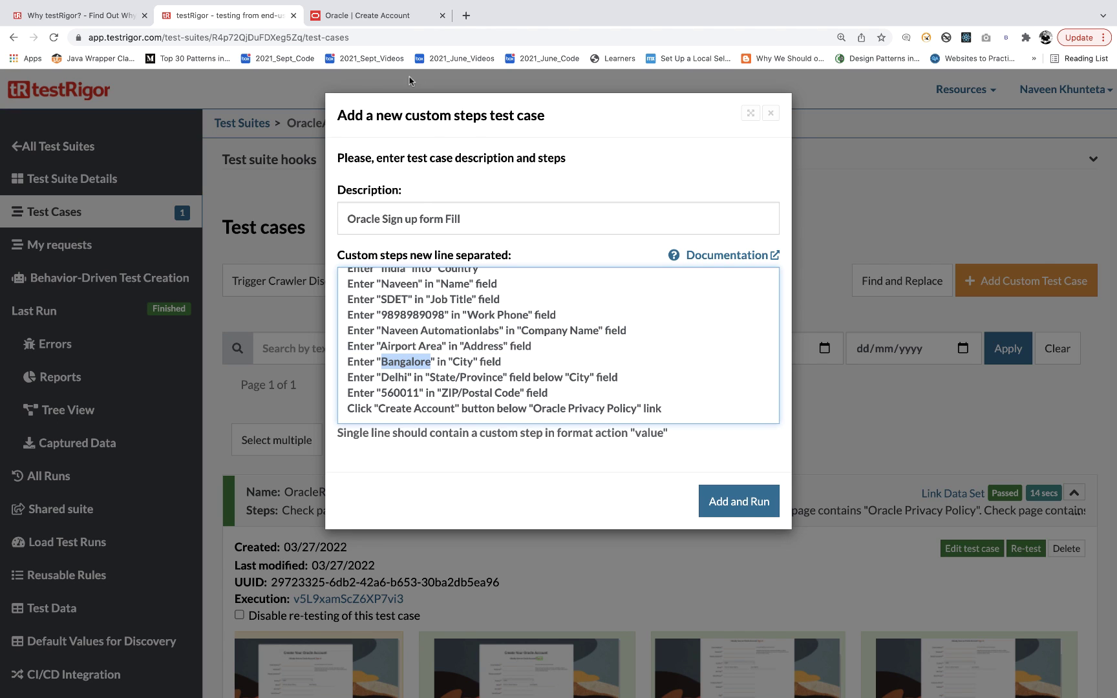
pyautogui.write('Delhi')
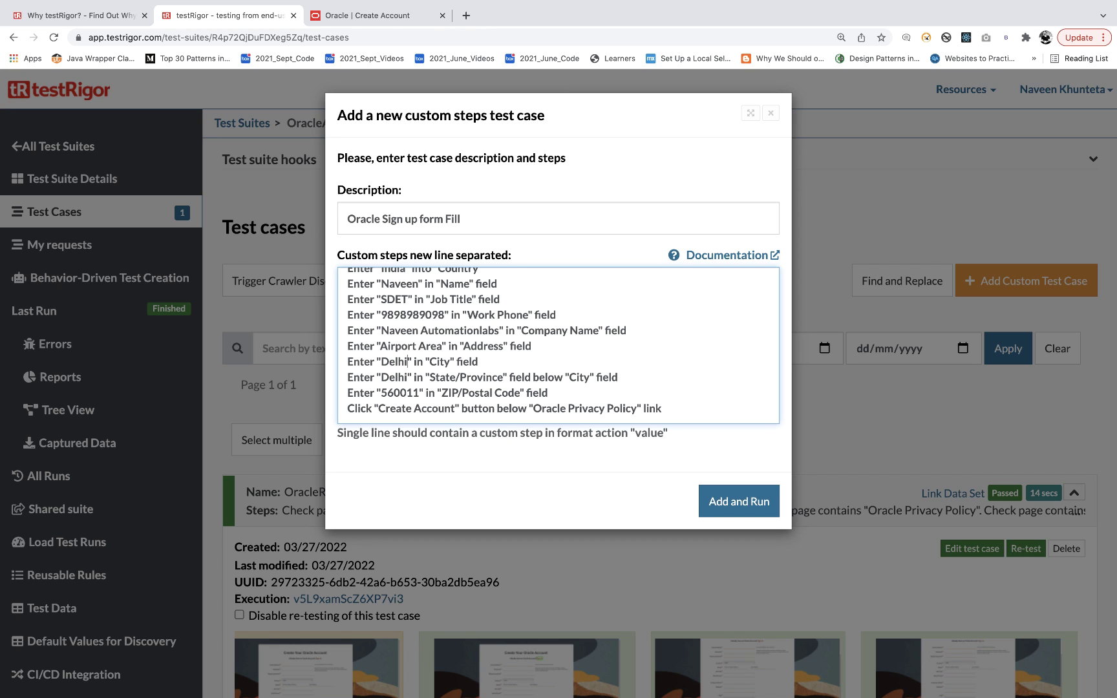
pyautogui.tripleClick(395, 381)
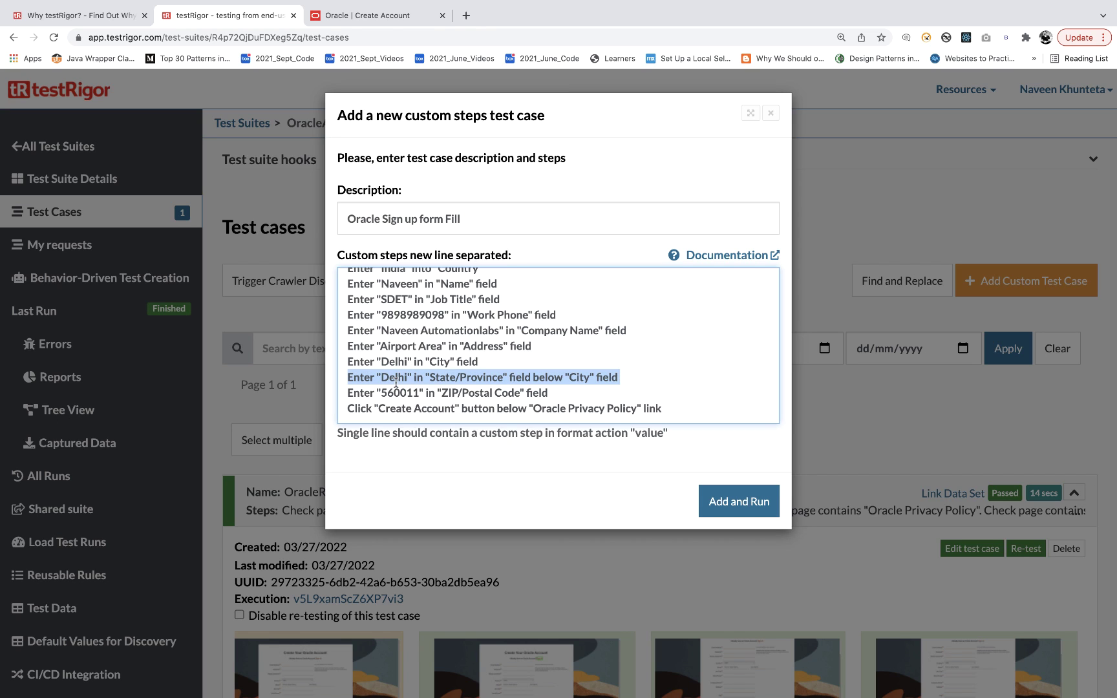
pyautogui.tripleClick(399, 392)
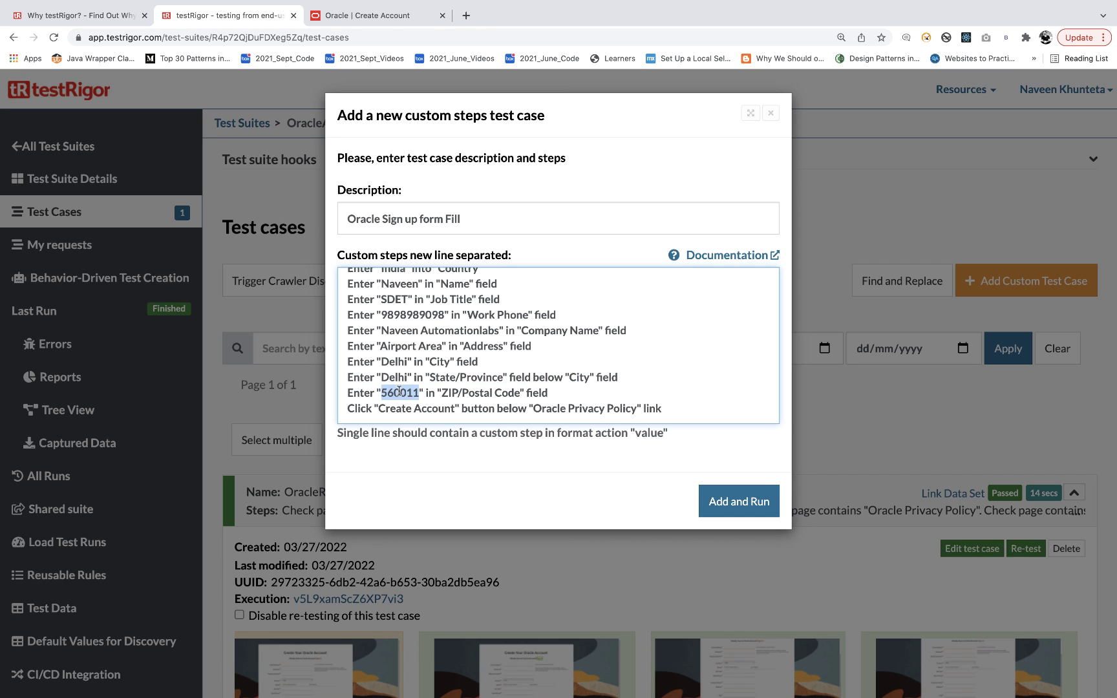
# Delete the last custom step, the one for the "Create Account" button, along with its empty line.
pyautogui.tripleClick(437, 410)
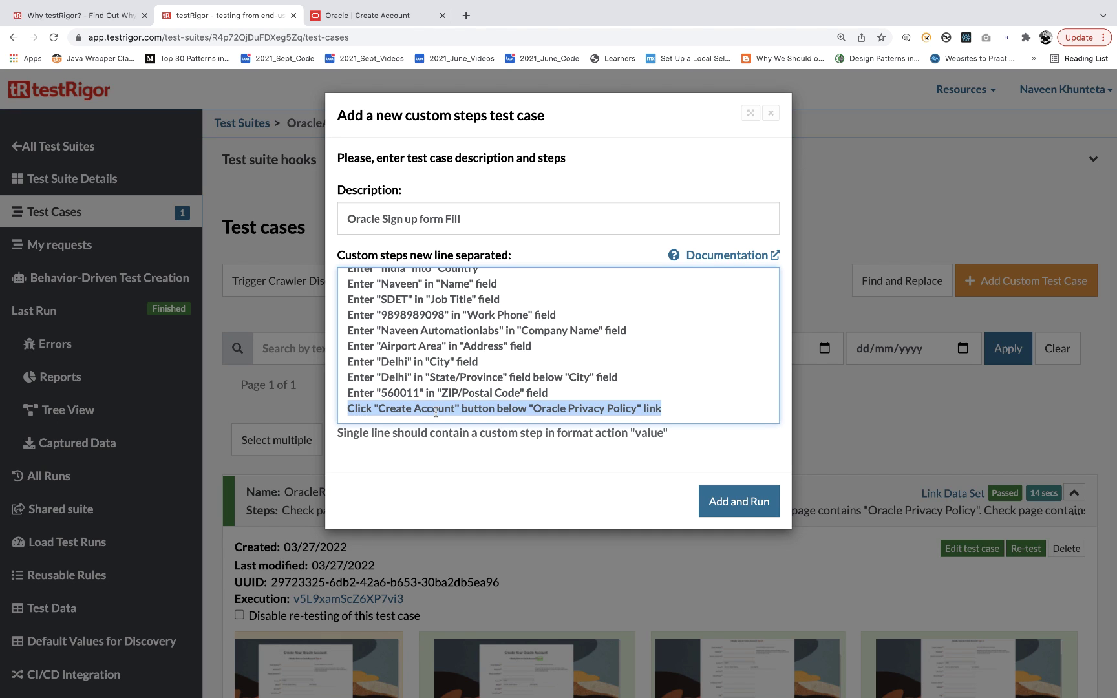
pyautogui.press('BackSpace')
pyautogui.press('BackSpace')
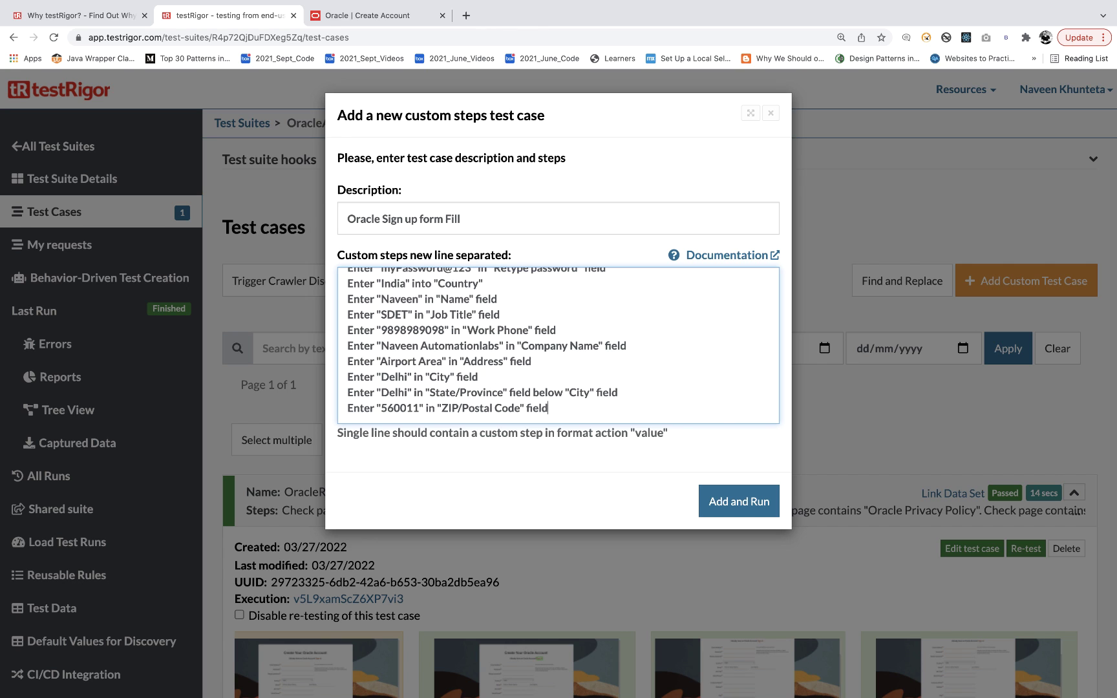
# Recheck the Oracle form against the remaining steps, and add and run the "Oracle Sign up form Fill" test case.
pyautogui.click(372, 15)
pyautogui.scroll(-4, 485, 438)
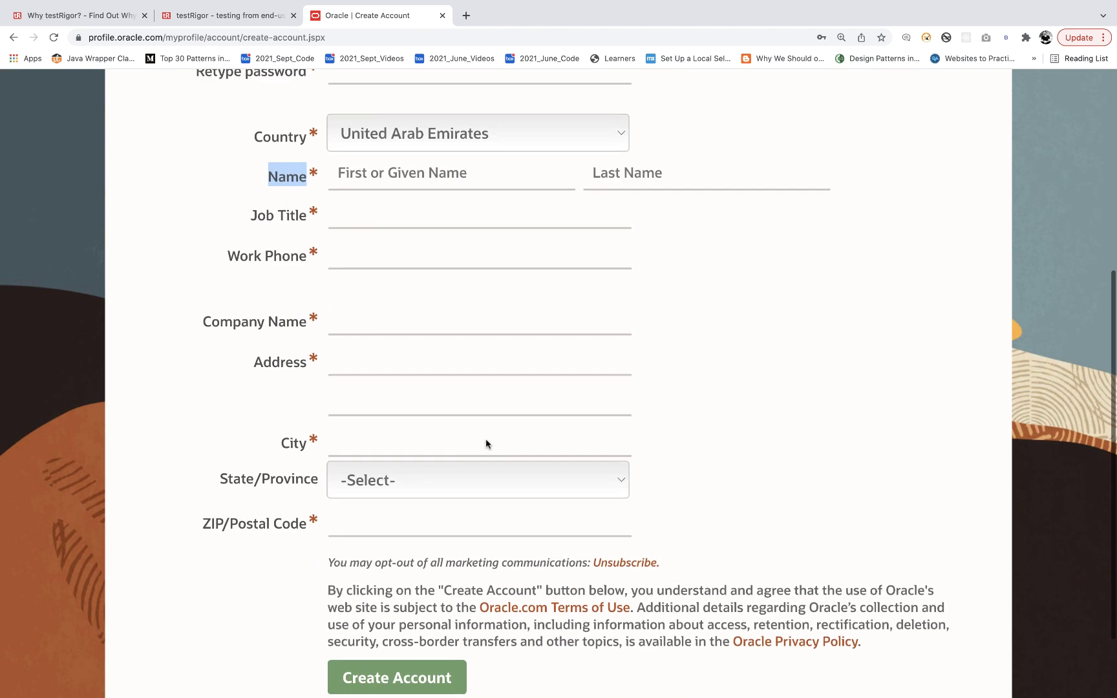
pyautogui.scroll(5, 486, 438)
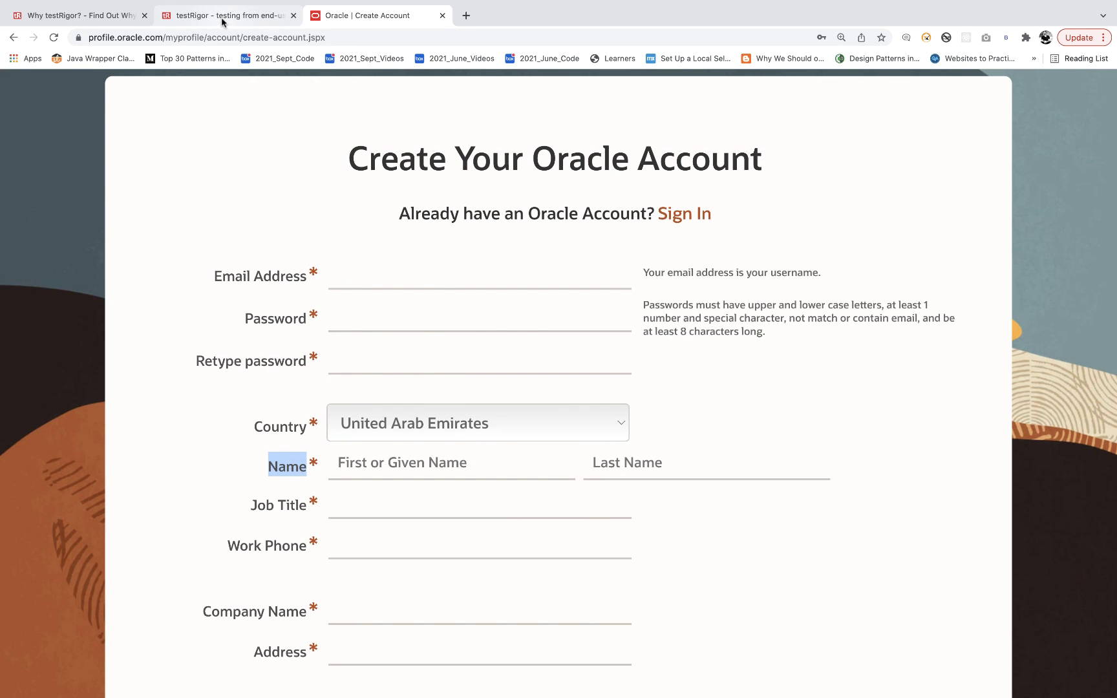
pyautogui.click(222, 19)
pyautogui.scroll(5, 702, 363)
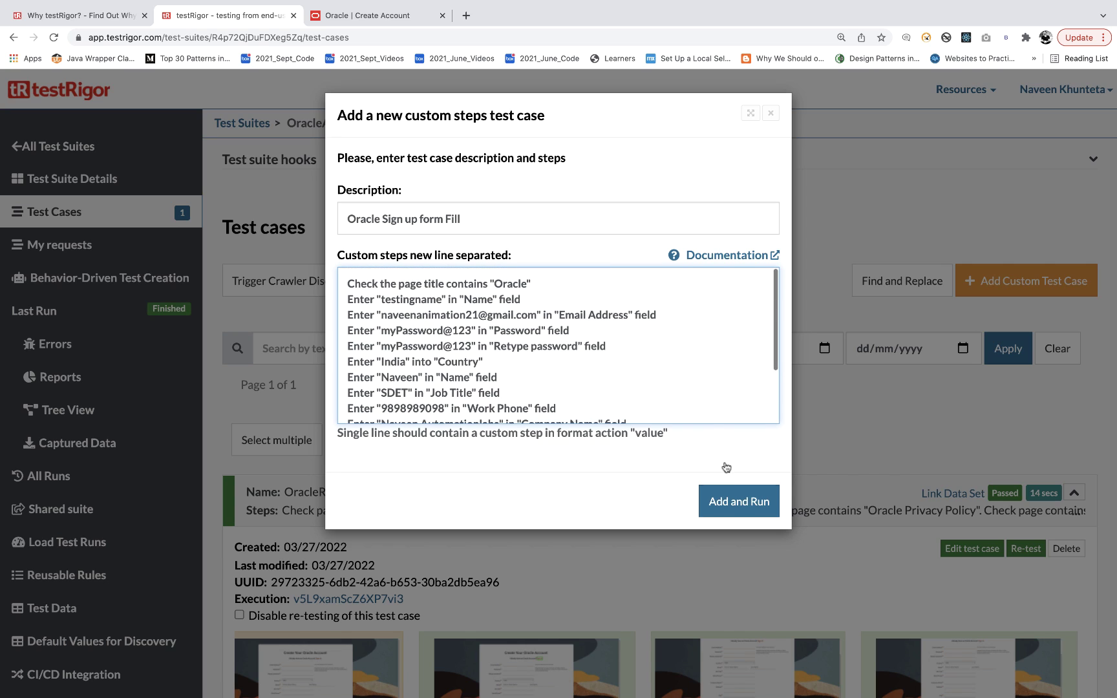
pyautogui.click(740, 506)
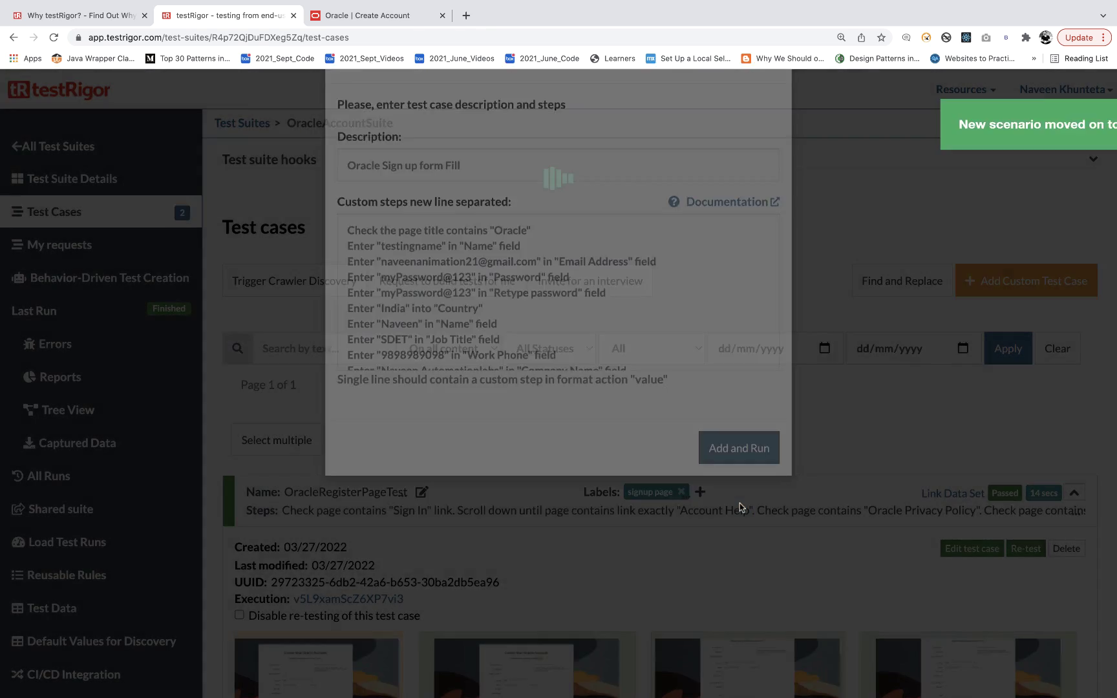
# Expand the "Oracle Sign up form Fill" test case in the list and view its run details.
pyautogui.scroll(-3, 740, 507)
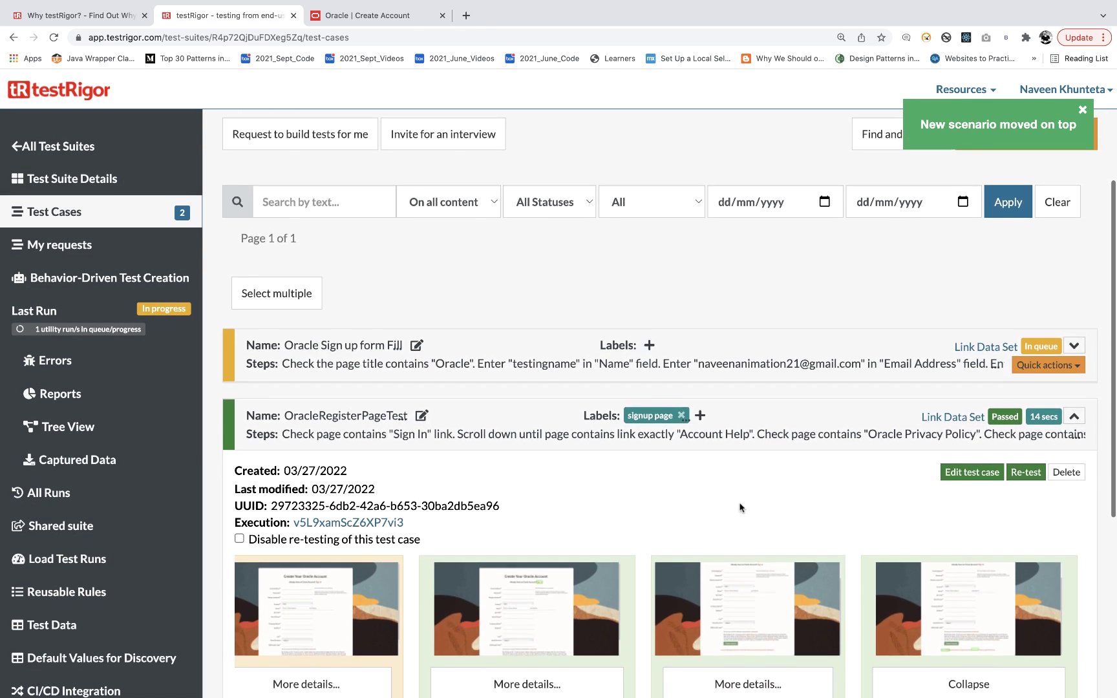
pyautogui.scroll(1, 741, 507)
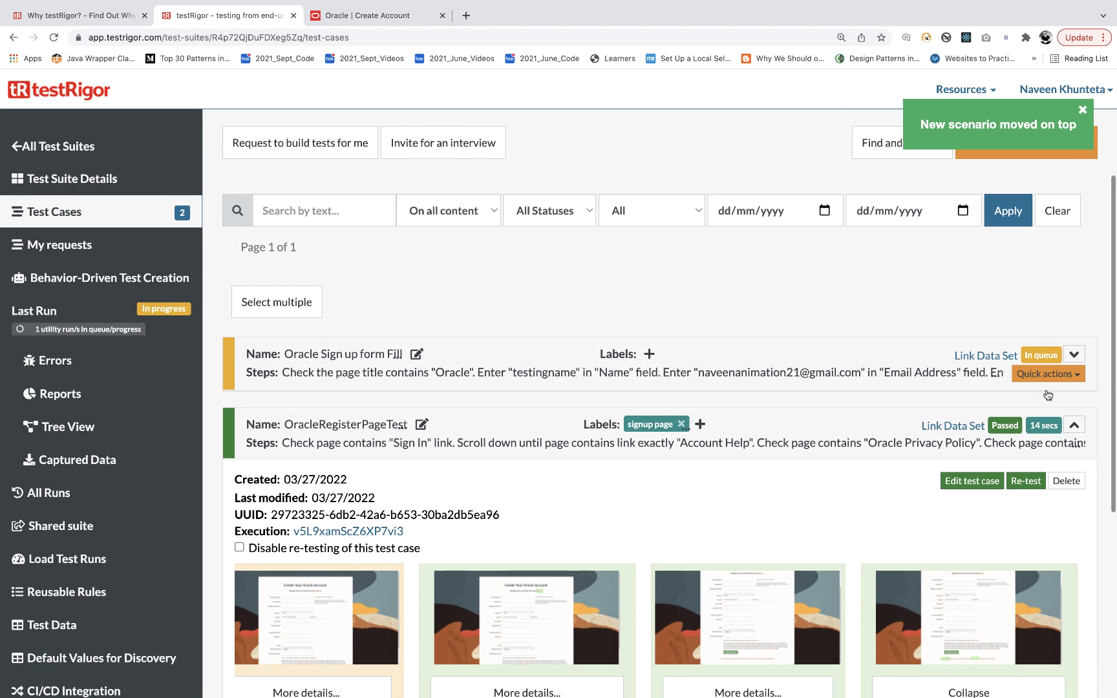
pyautogui.click(1073, 356)
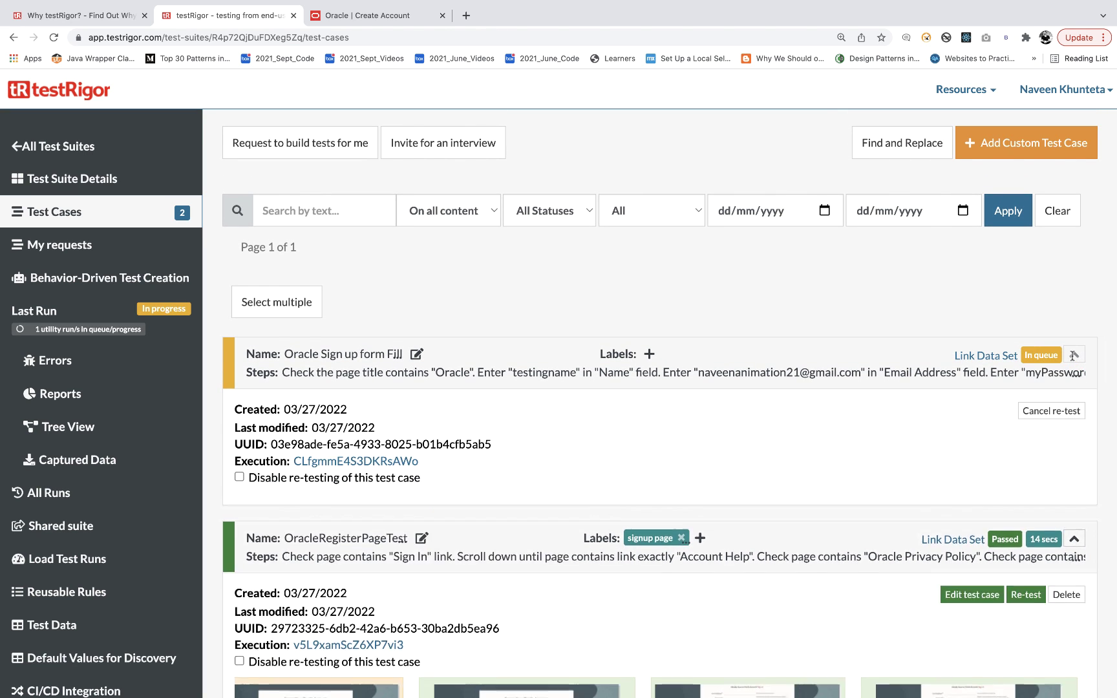
pyautogui.scroll(-2, 666, 333)
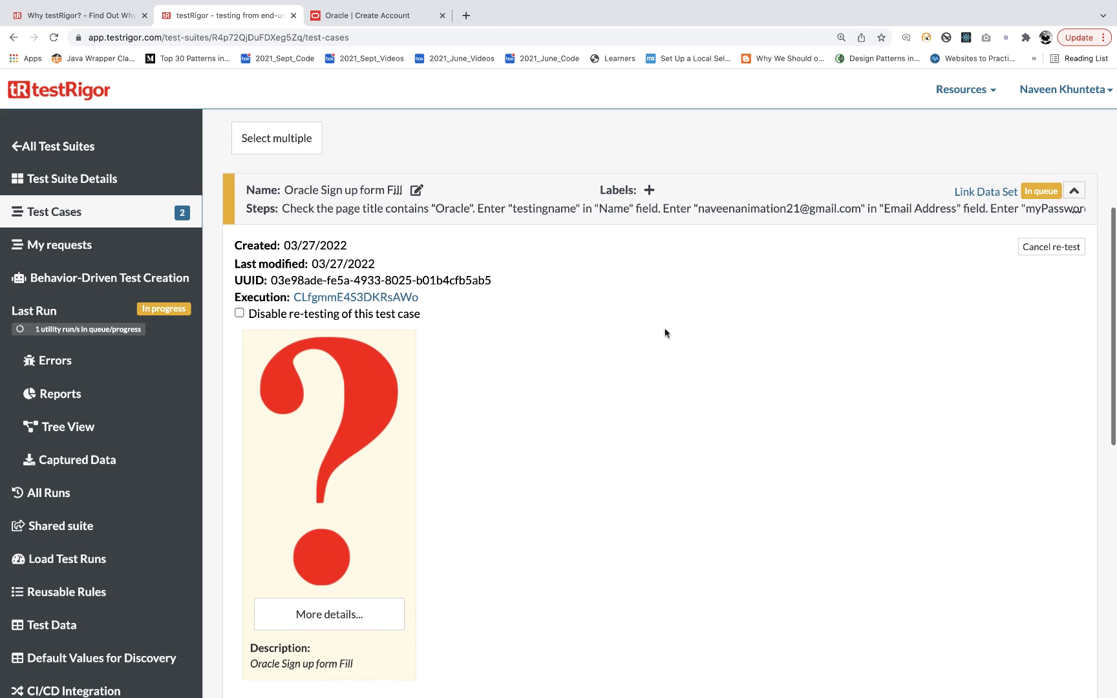
# Expand the form-filling step of the "Oracle Sign up form Fill" run and examine the values entered for each field.
pyautogui.scroll(-1, 481, 549)
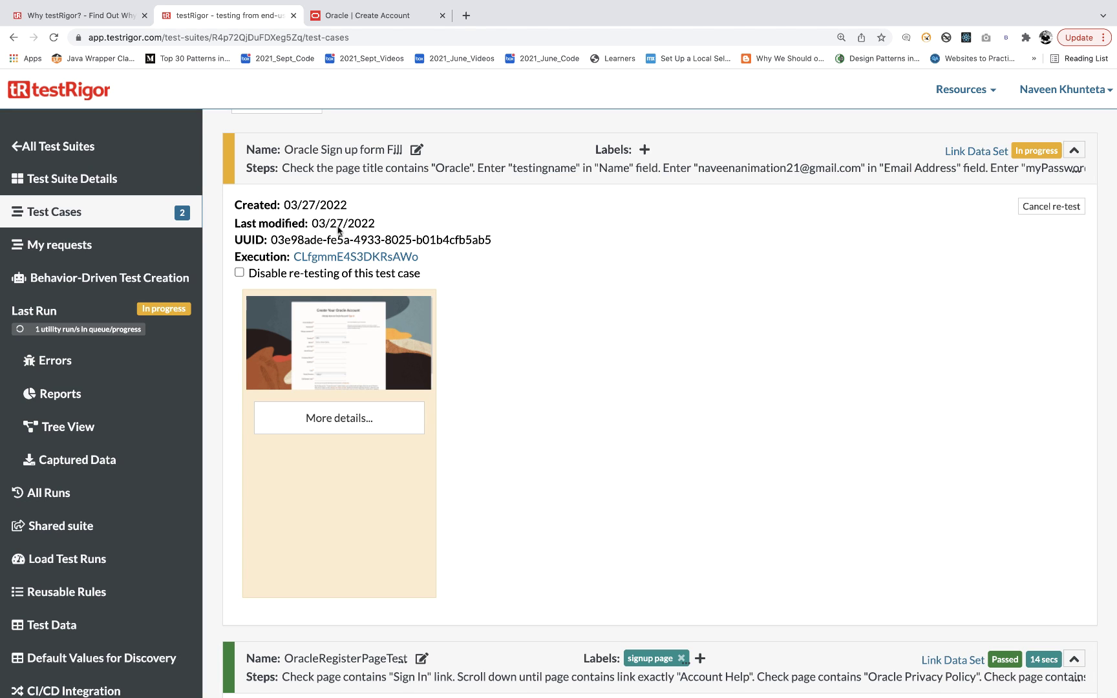
pyautogui.moveTo(271, 240); pyautogui.dragTo(497, 246)
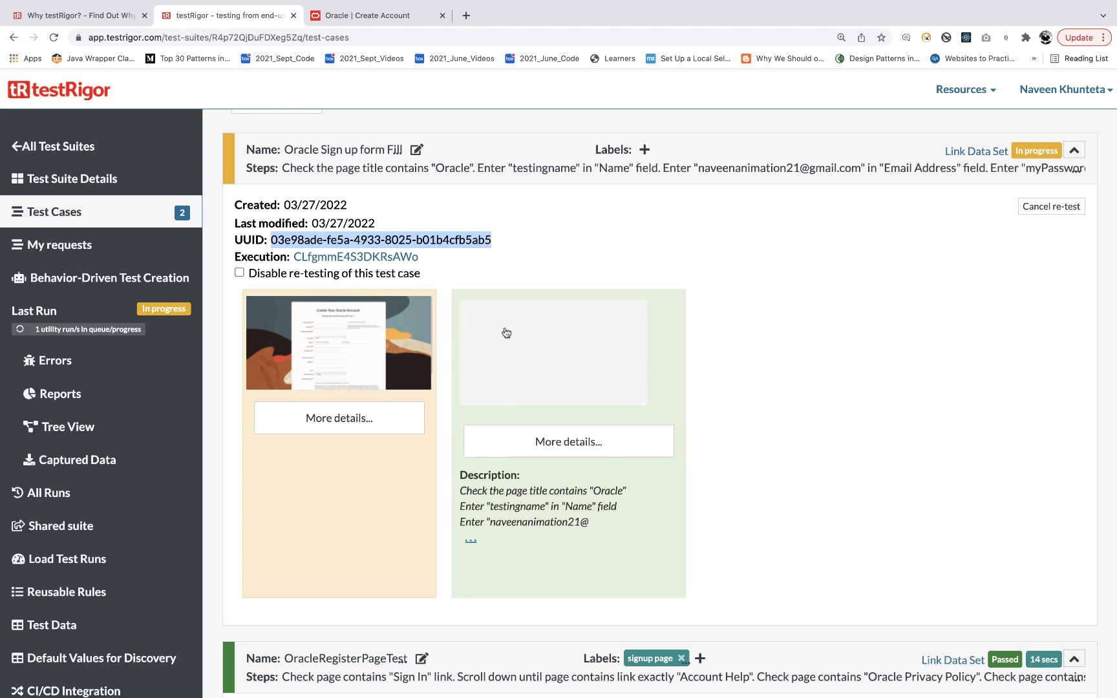
pyautogui.click(505, 332)
pyautogui.scroll(-2, 741, 345)
pyautogui.scroll(-4, 743, 350)
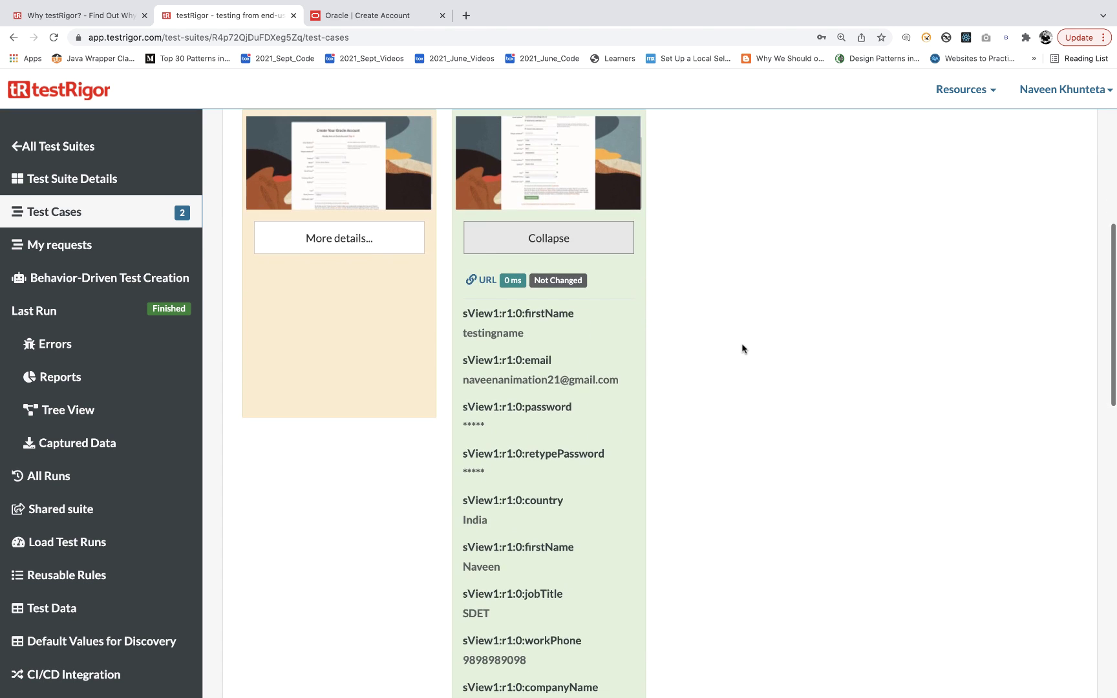
pyautogui.scroll(2, 615, 389)
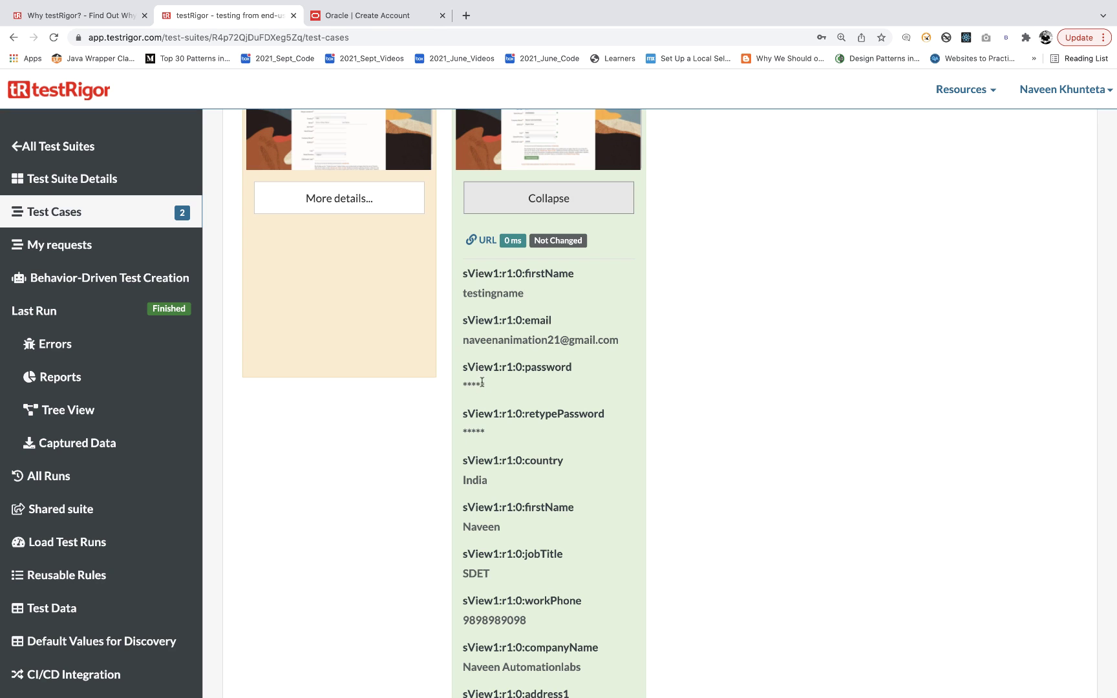
pyautogui.scroll(-5, 578, 481)
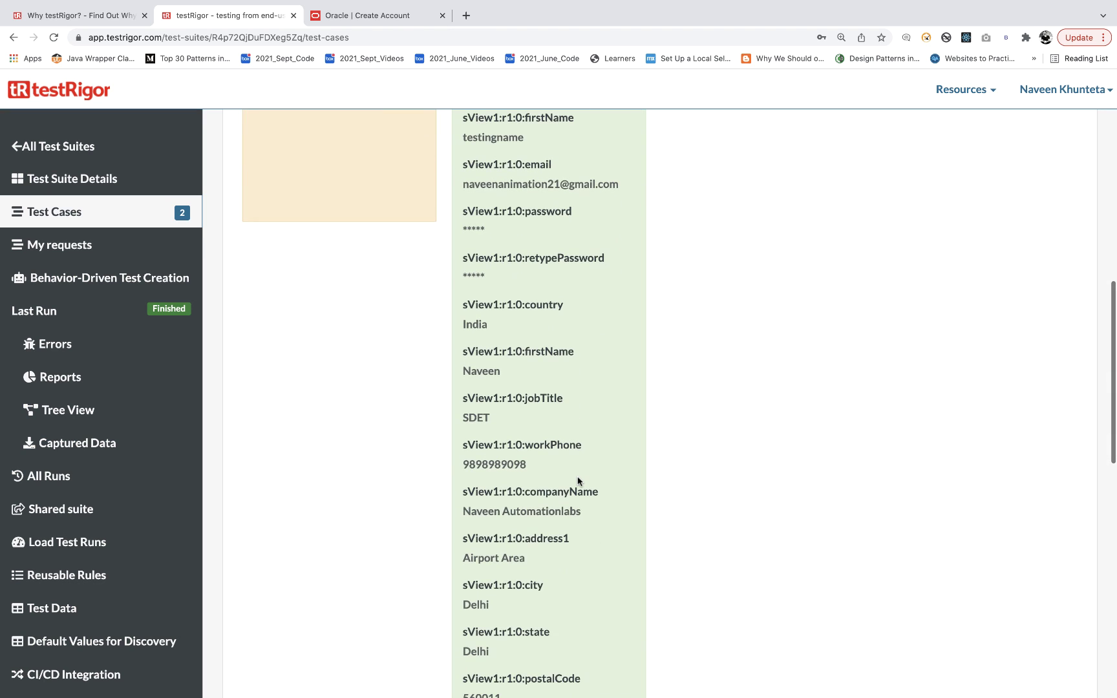
pyautogui.scroll(-1, 578, 481)
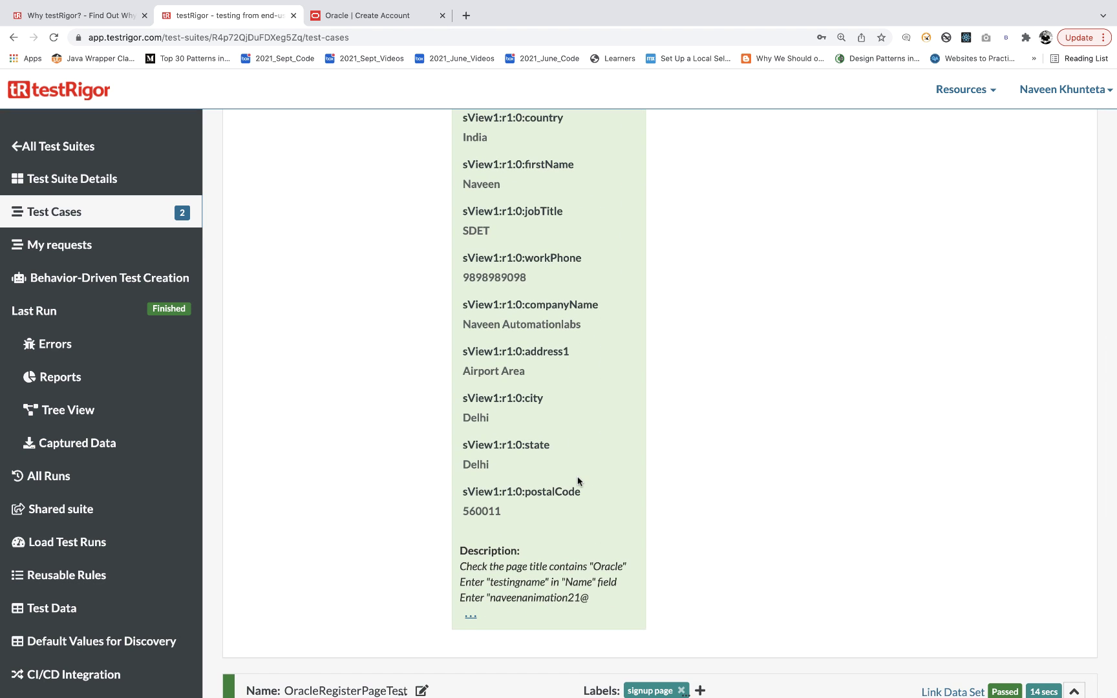
pyautogui.scroll(8, 578, 481)
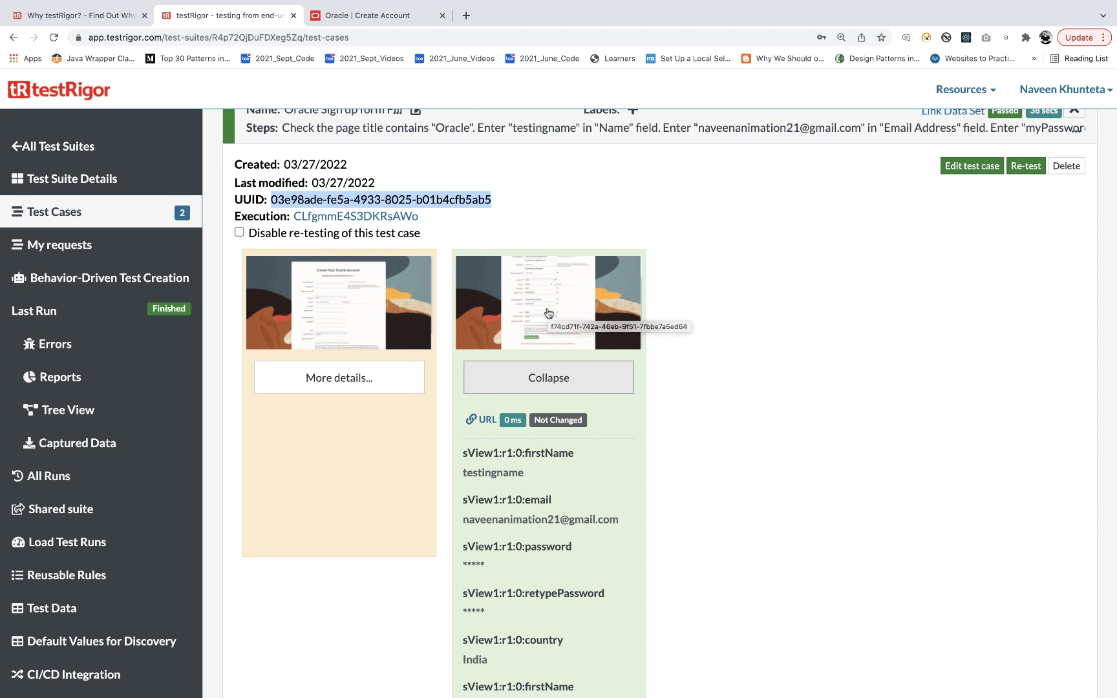
# View the form-filling step's screenshot at full size, compare it with the plain-English steps underneath, and close it.
pyautogui.click(548, 313)
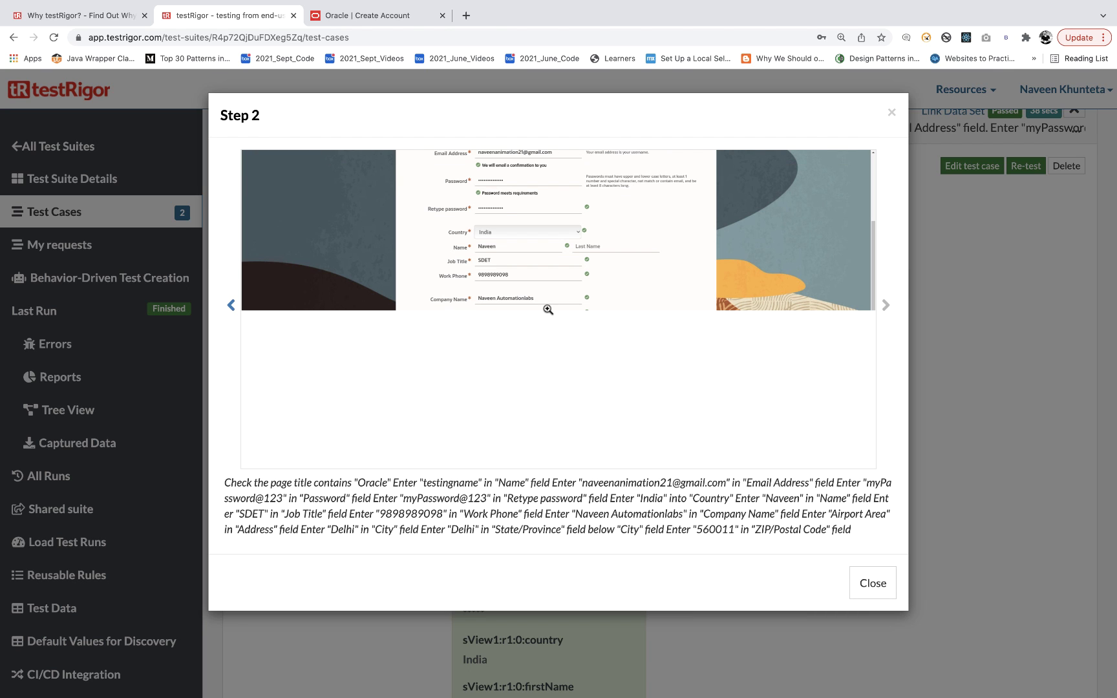
pyautogui.click(549, 310)
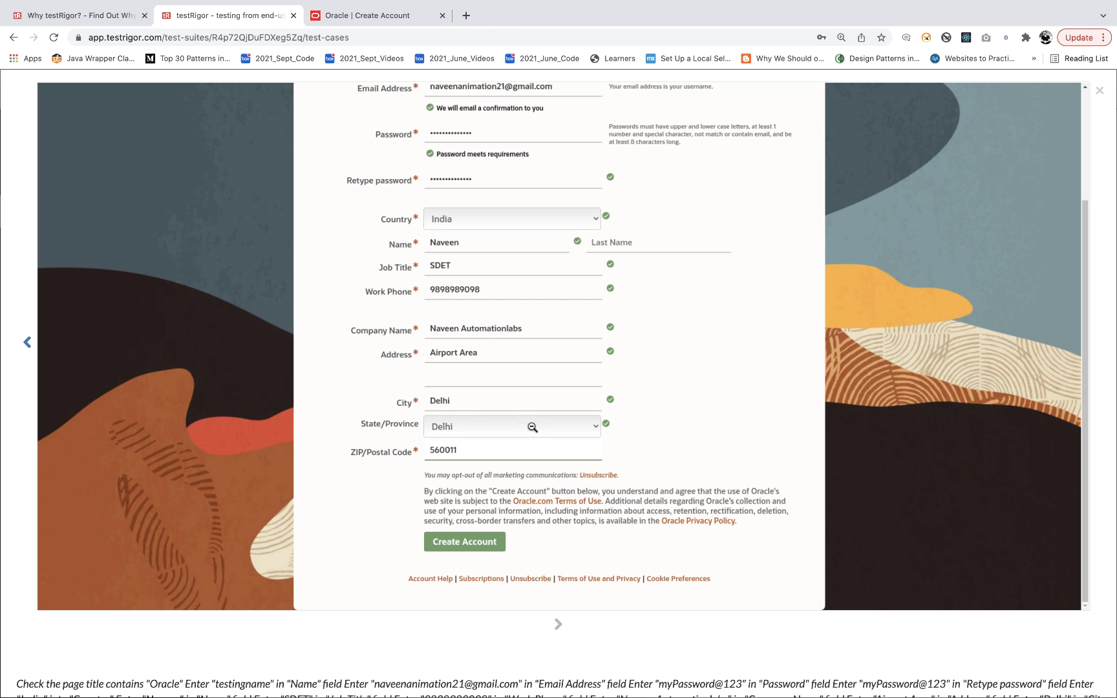
pyautogui.scroll(-1, 621, 519)
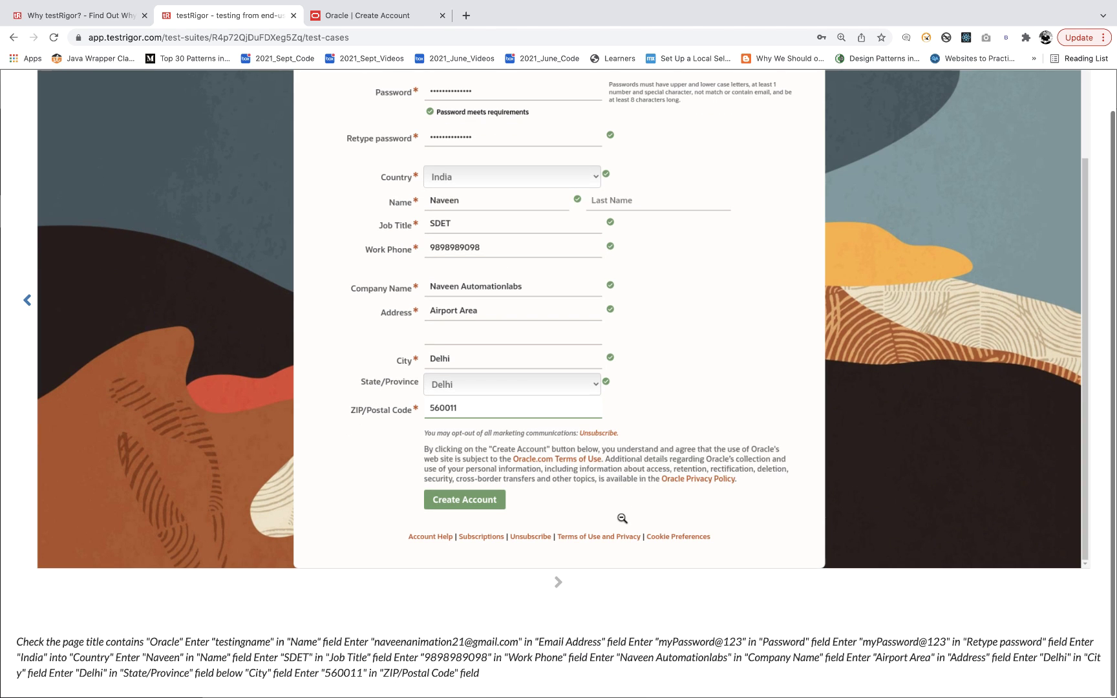
pyautogui.moveTo(480, 674); pyautogui.dragTo(16, 643)
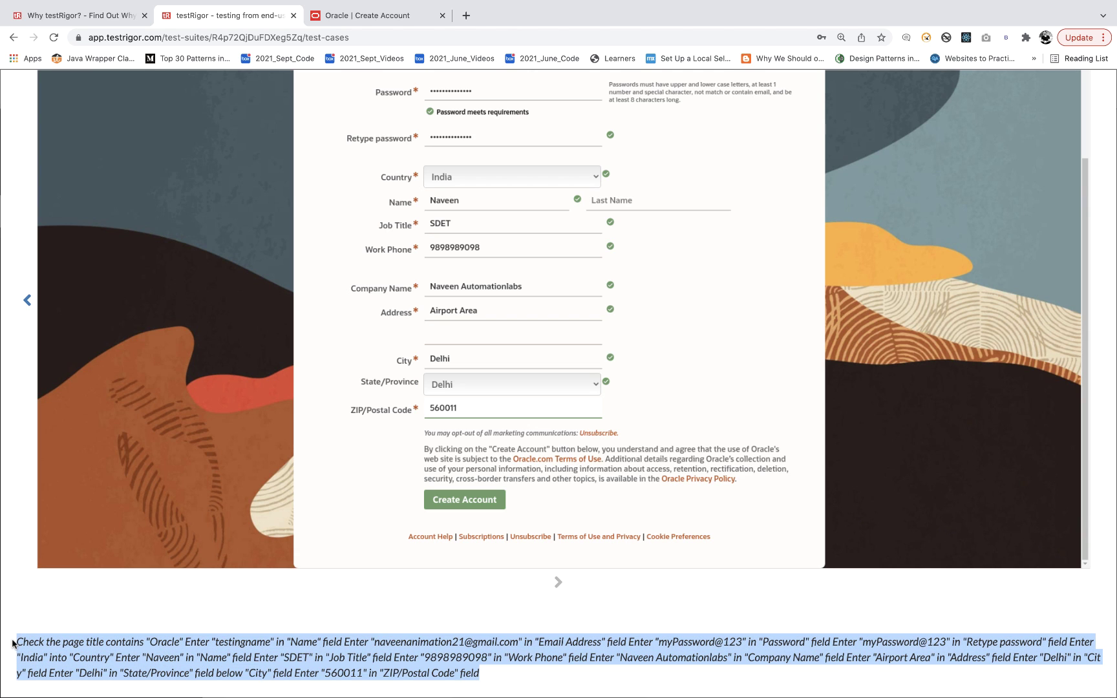
pyautogui.scroll(1, 519, 569)
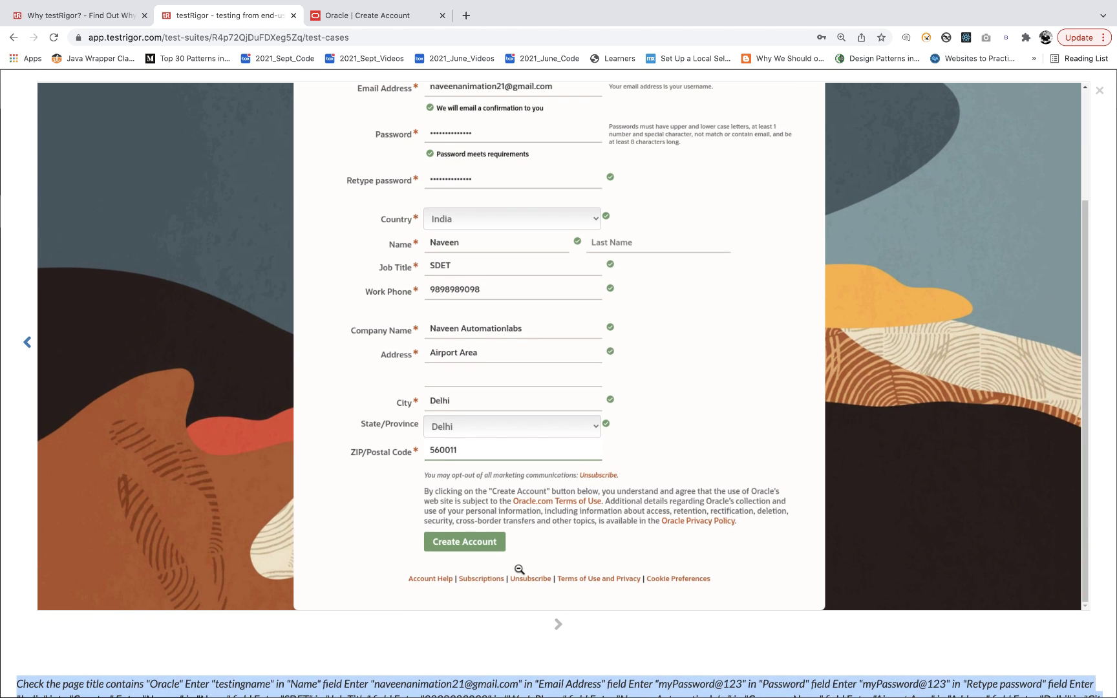
pyautogui.click(1100, 92)
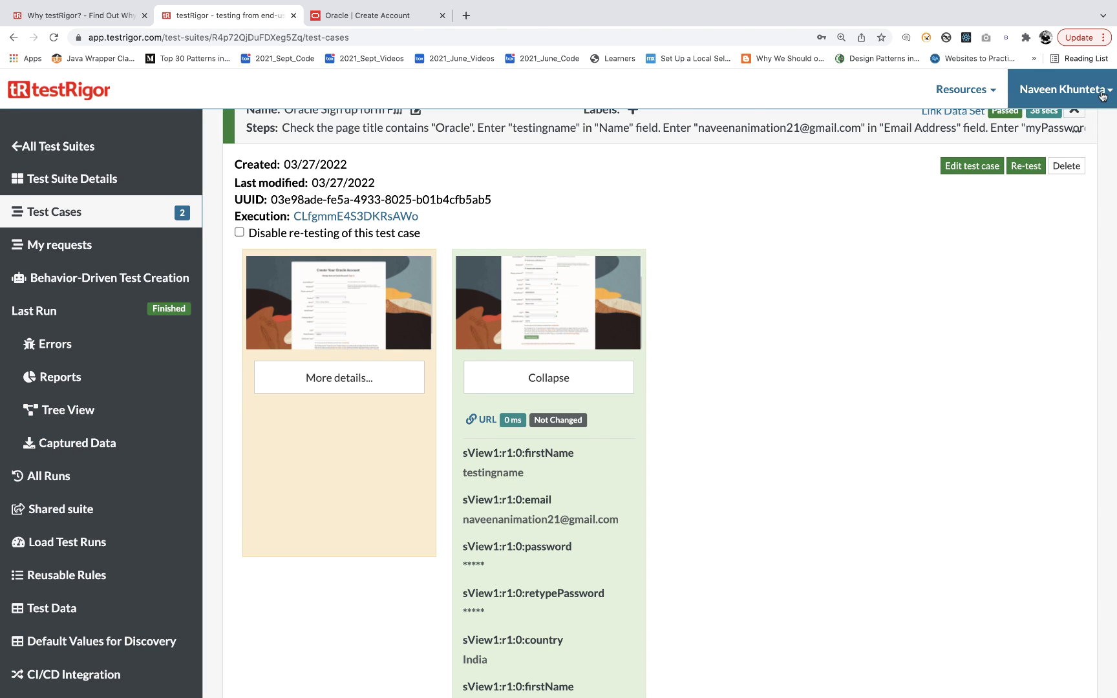
# Check the overall status of "Oracle Sign up form Fill" and collapse both test cases in the list.
pyautogui.scroll(5, 818, 436)
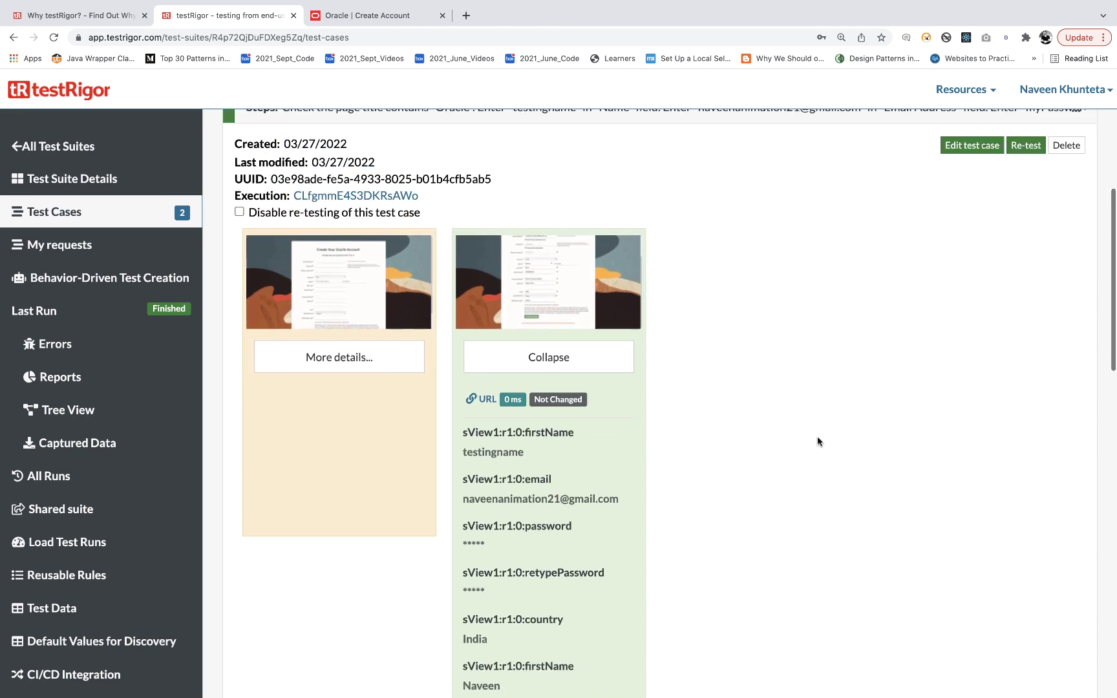
pyautogui.scroll(-1, 817, 436)
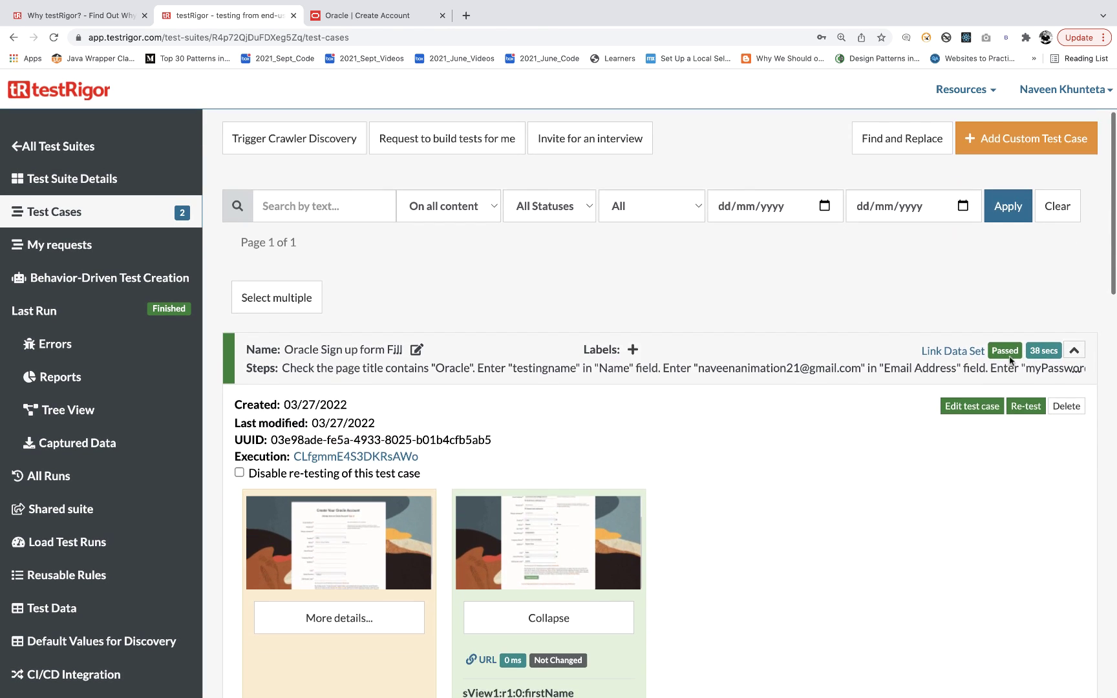
pyautogui.click(1074, 351)
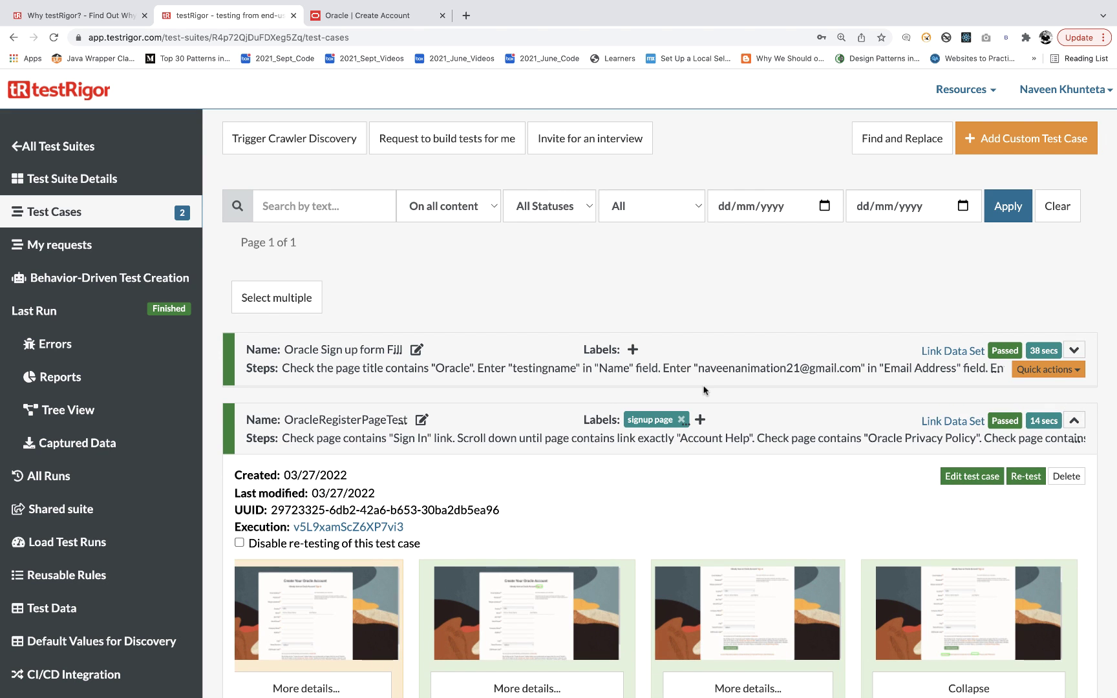
pyautogui.click(1074, 421)
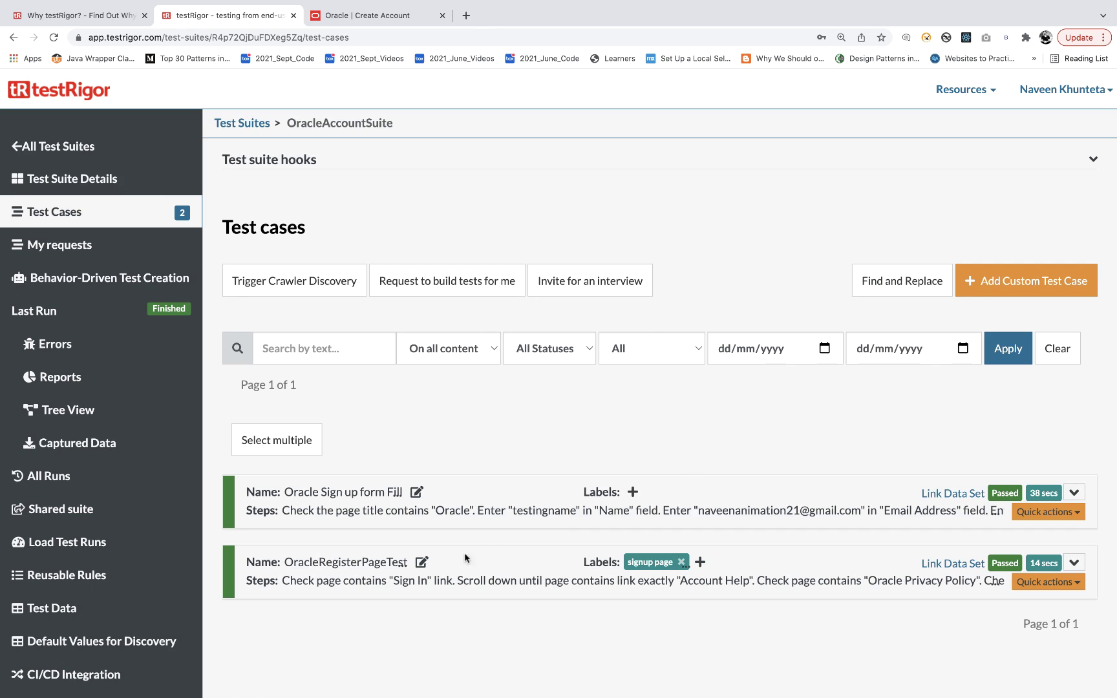
# Add the label "signupform" to the "Oracle Sign up form Fill" test case.
pyautogui.click(633, 492)
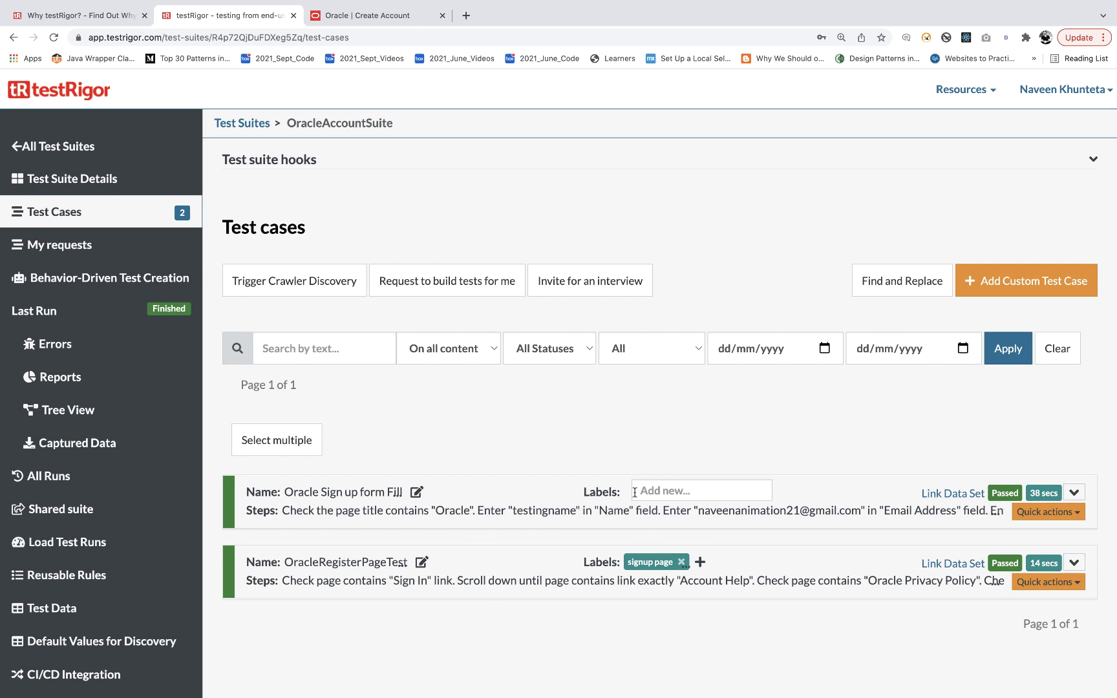
pyautogui.click(650, 490)
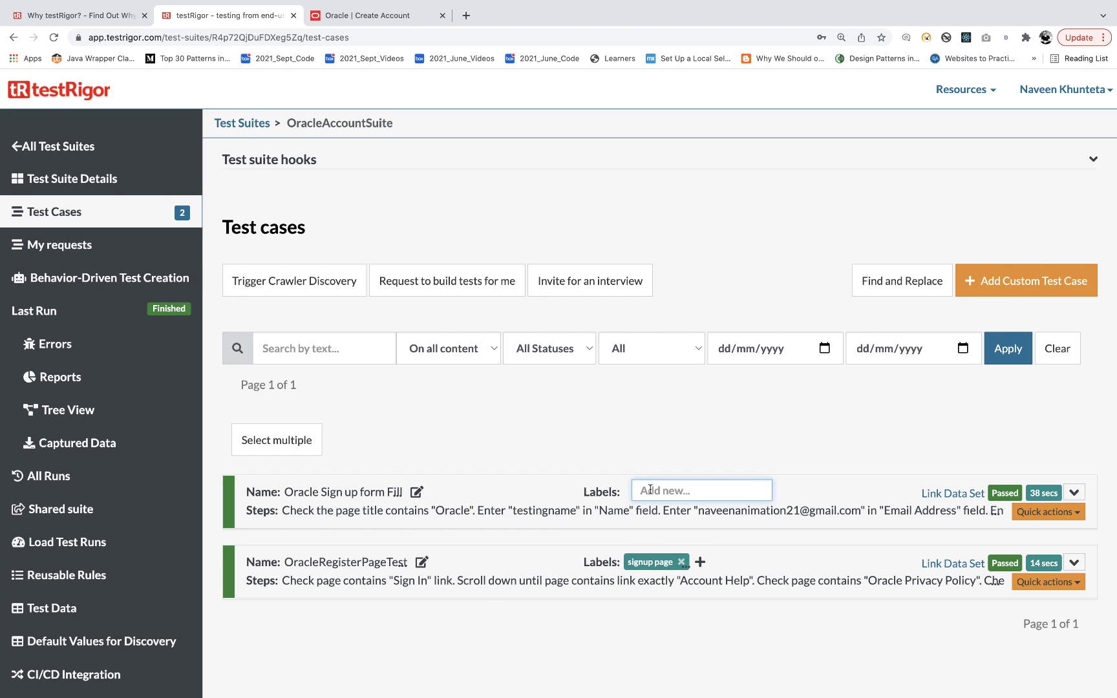
pyautogui.write('signupform')
pyautogui.press('Return')
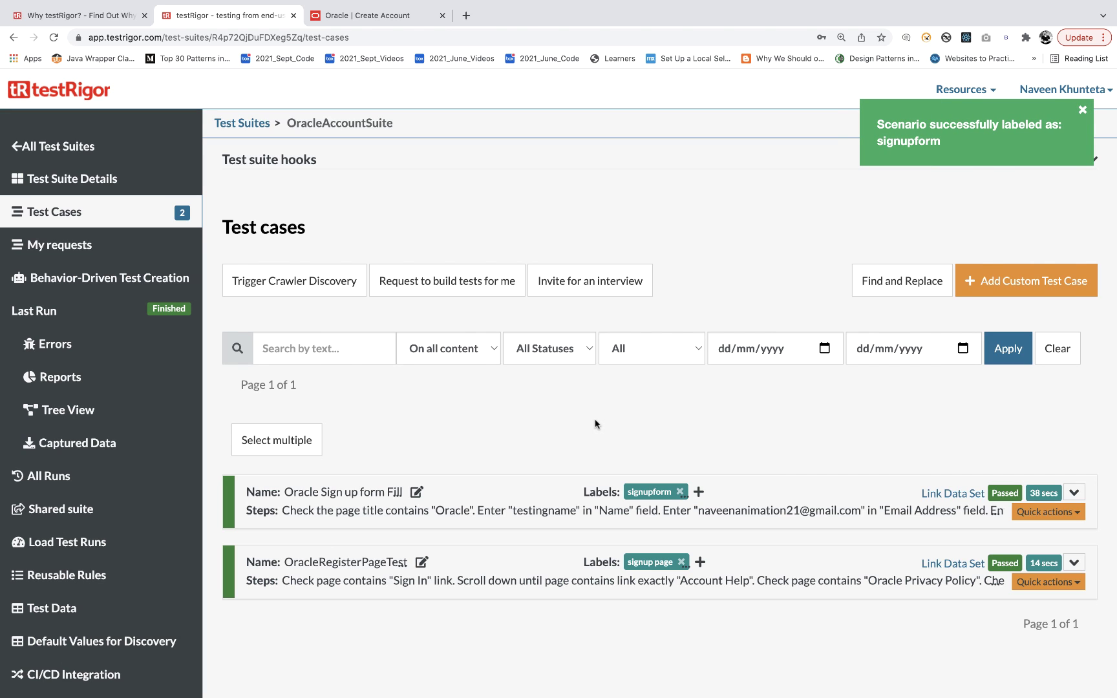
# Examine the last run's report, including the overall results, overall labels, Chrome on Ubuntu results and results by label.
pyautogui.click(61, 381)
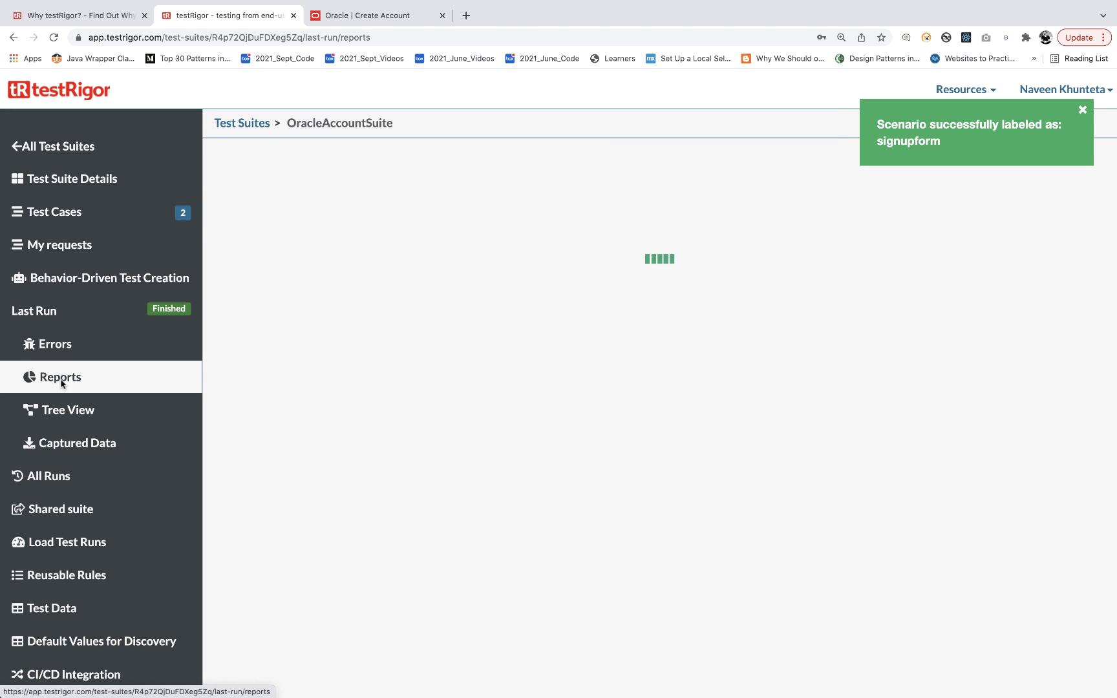
pyautogui.scroll(-3, 410, 456)
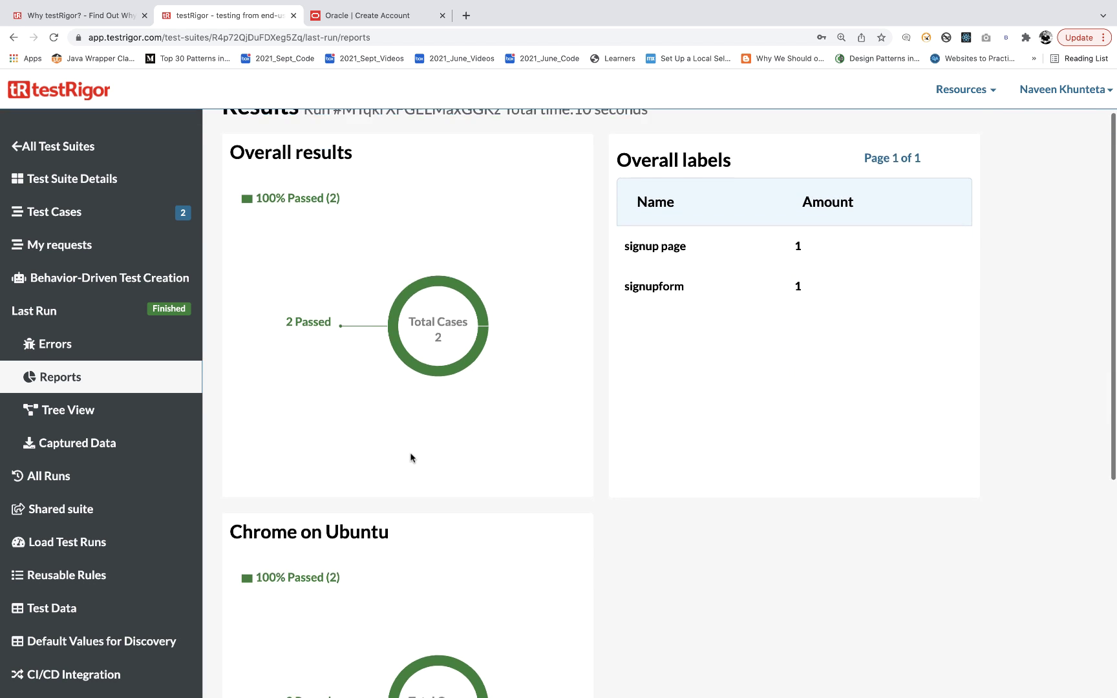
pyautogui.scroll(3, 410, 453)
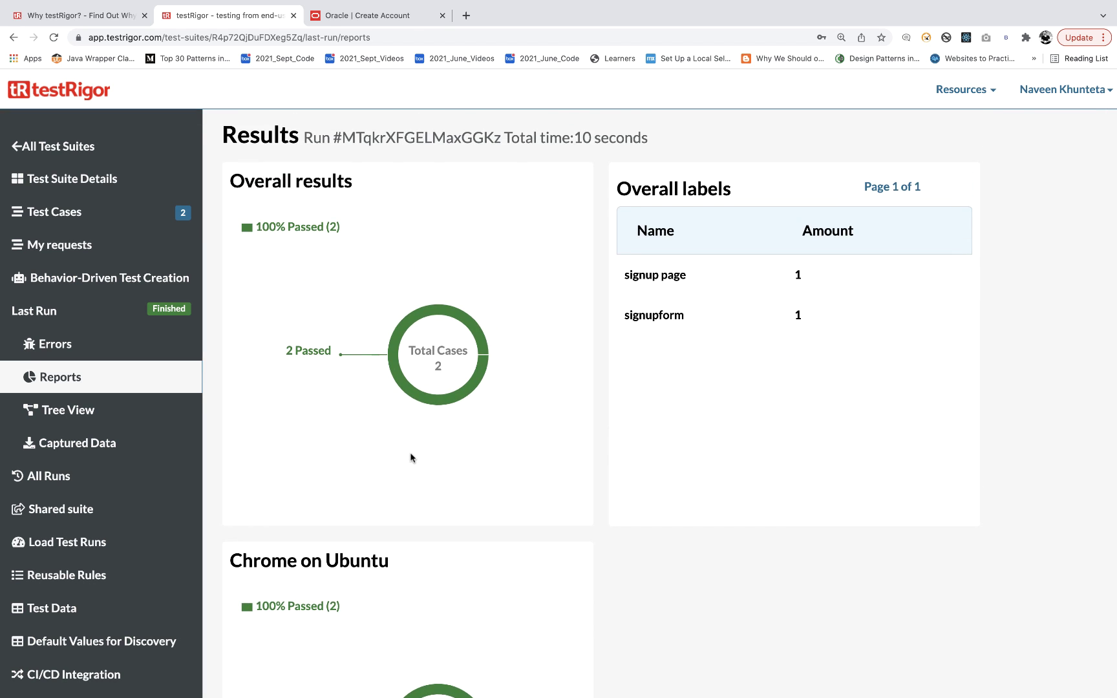
pyautogui.scroll(-3, 579, 482)
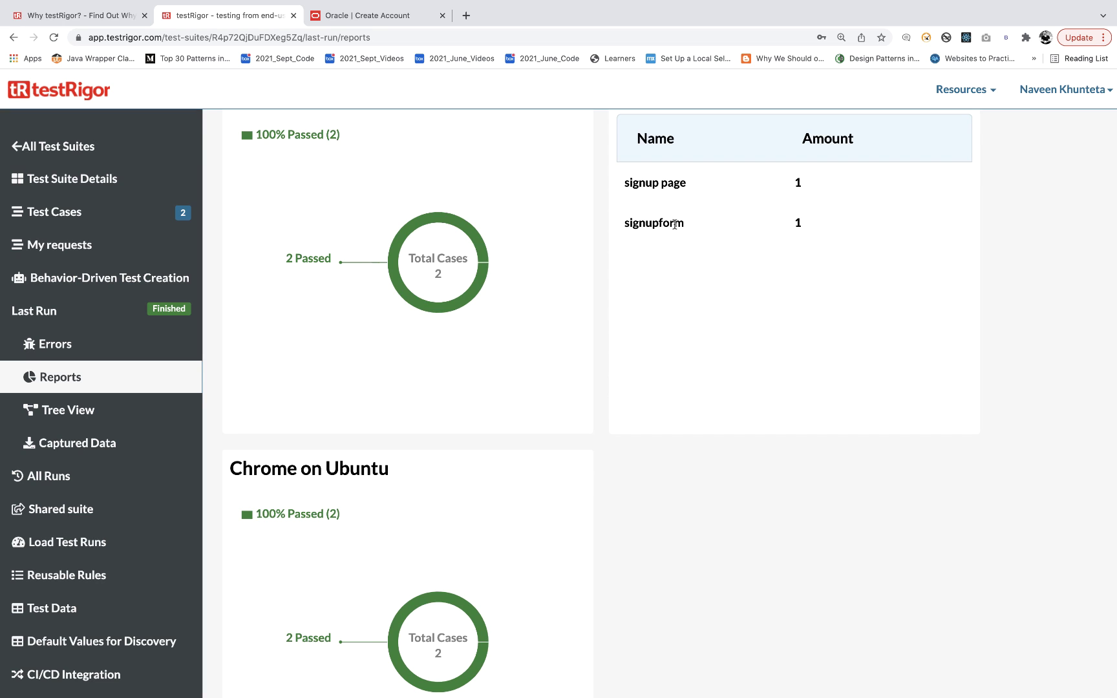
pyautogui.scroll(-1, 679, 485)
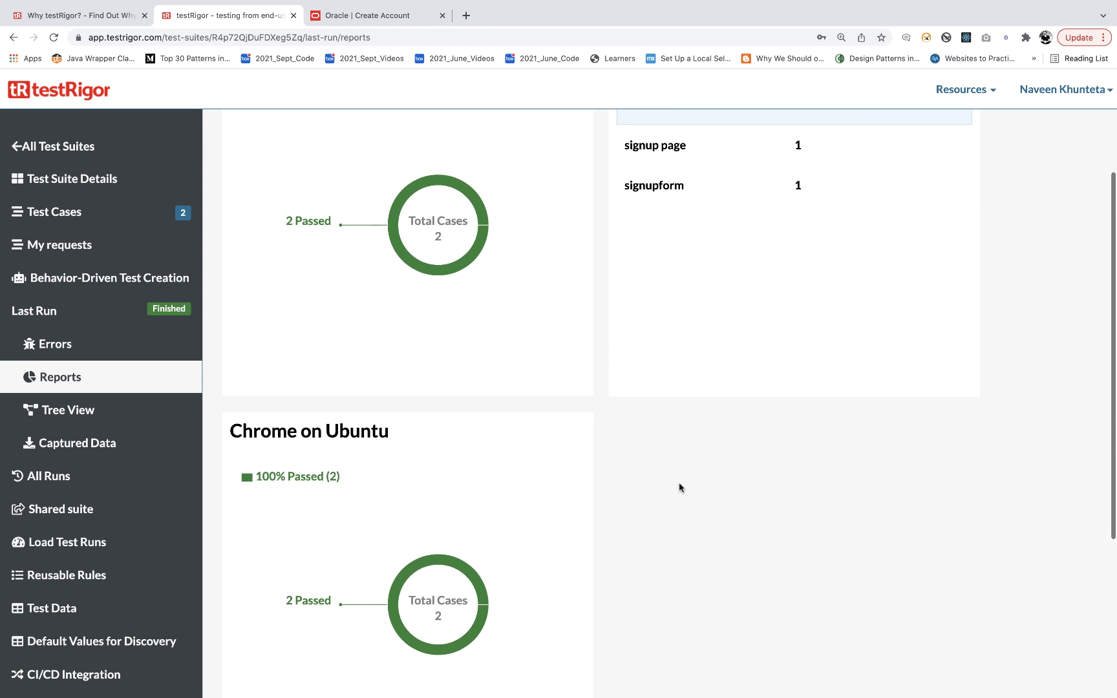
pyautogui.scroll(-3, 678, 486)
pyautogui.scroll(-2, 679, 483)
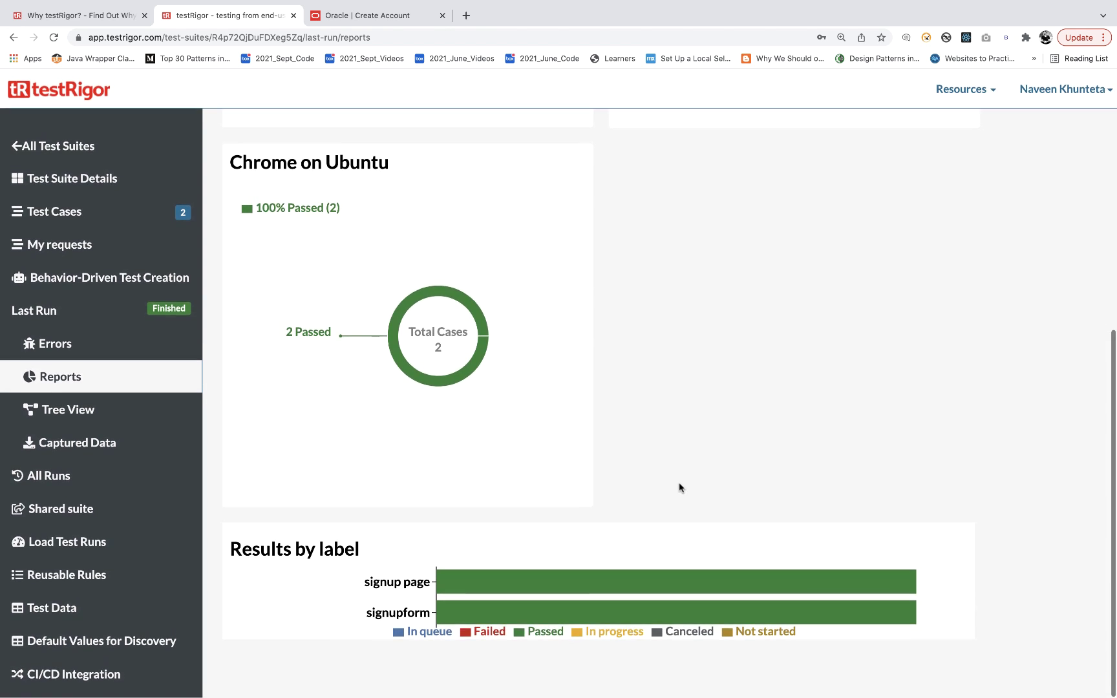
pyautogui.moveTo(482, 605)
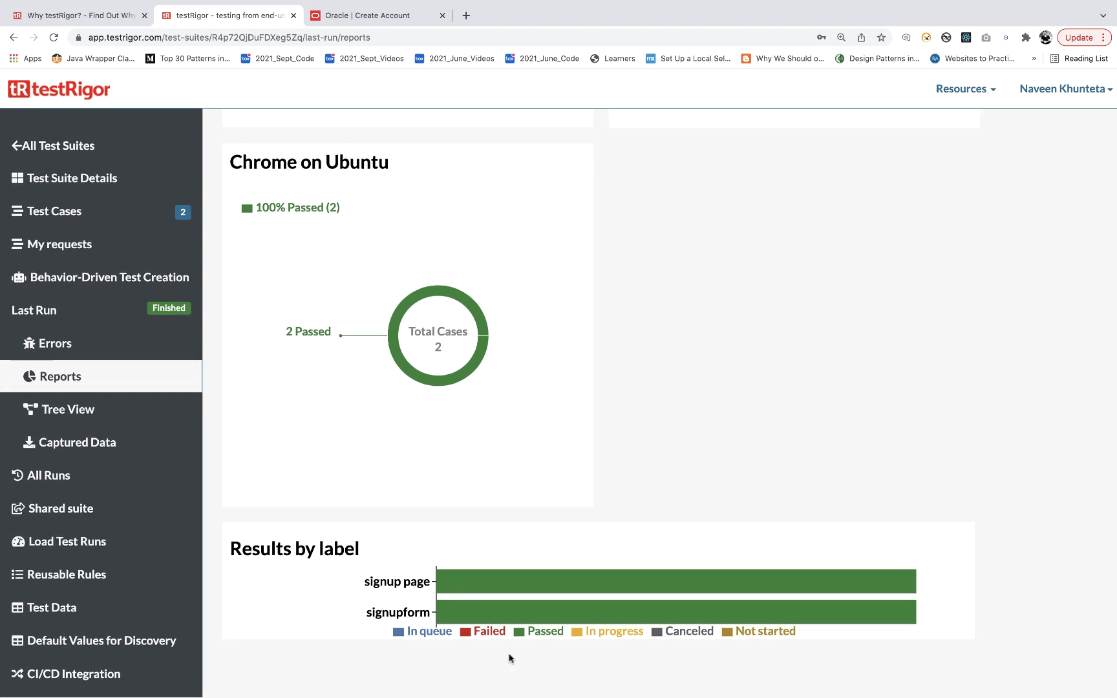
pyautogui.scroll(5, 655, 478)
pyautogui.scroll(3, 654, 472)
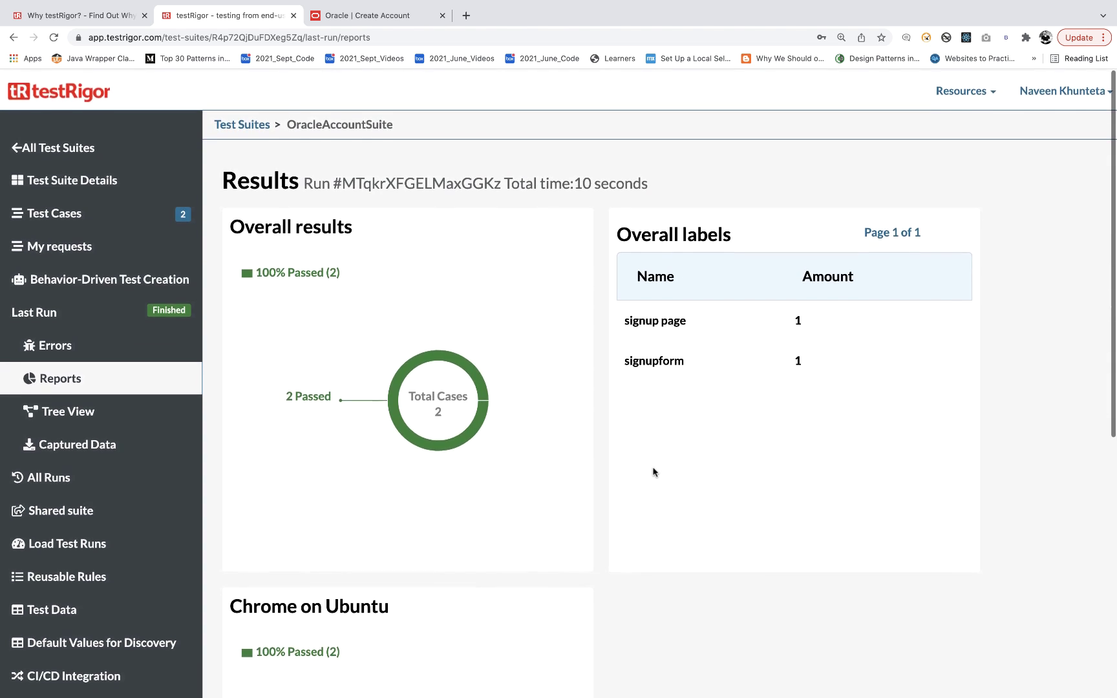
# Expand the Home Screen node in the last run's tree view and view the "Oracle | Create Account" screenshot.
pyautogui.click(82, 411)
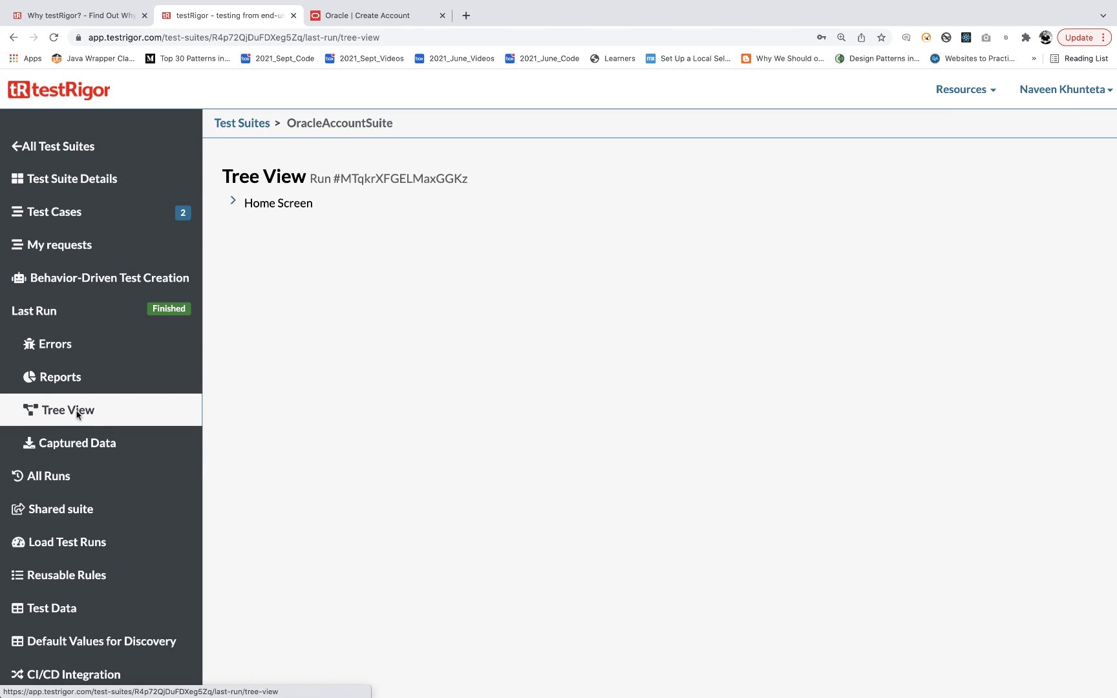
pyautogui.click(235, 202)
pyautogui.click(266, 220)
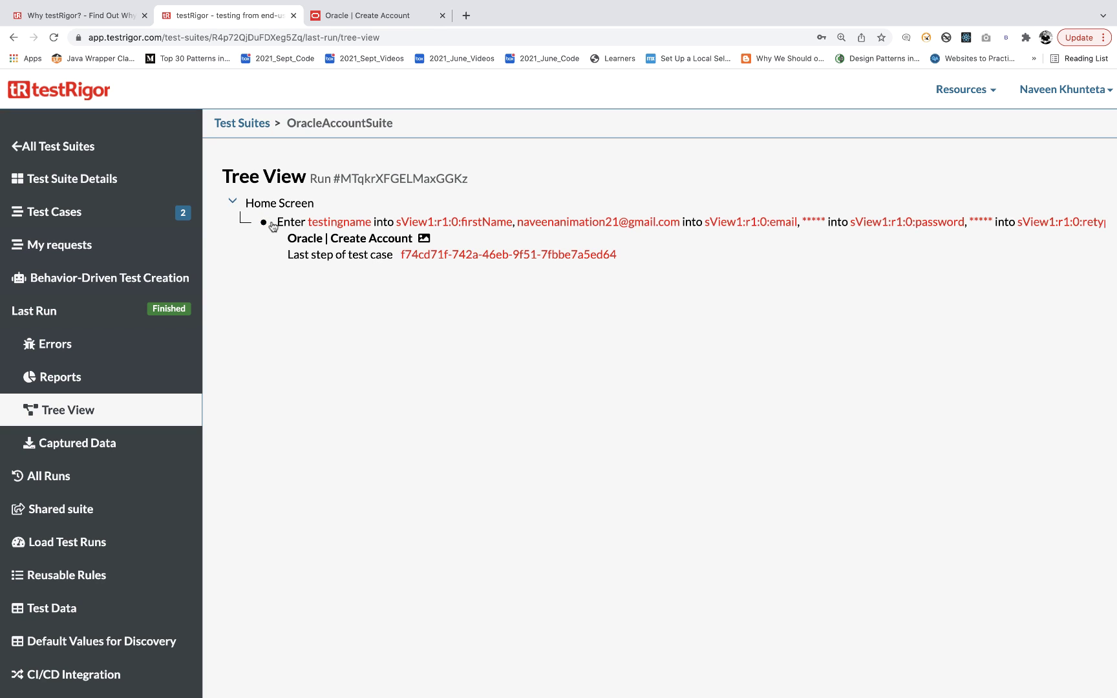
pyautogui.click(424, 238)
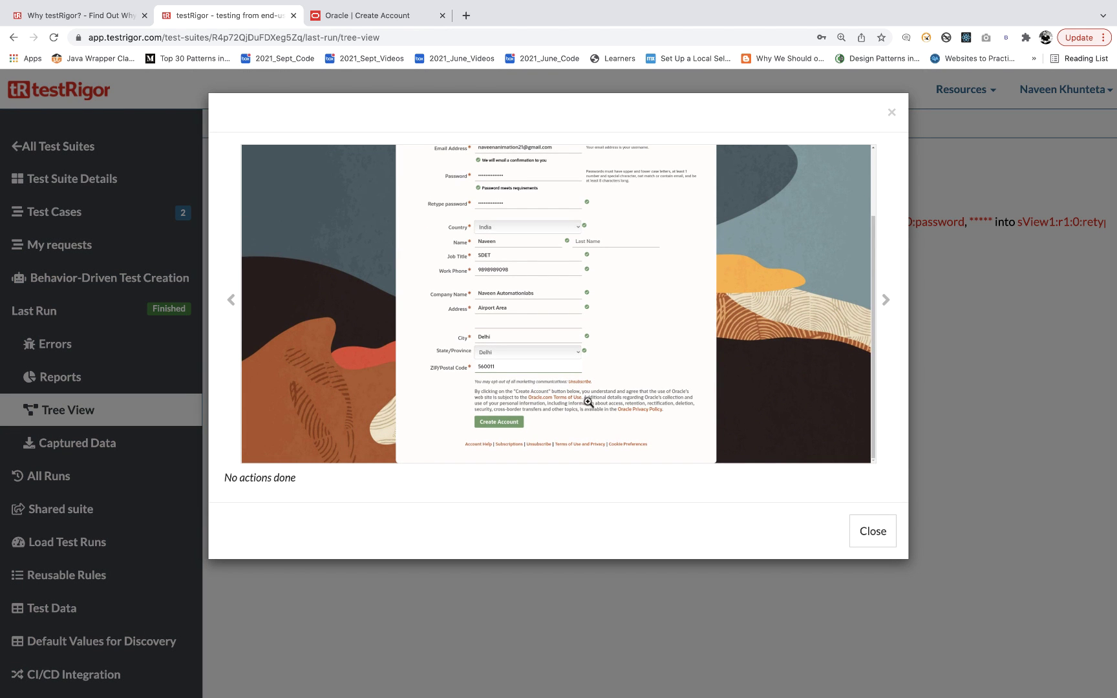
pyautogui.click(852, 542)
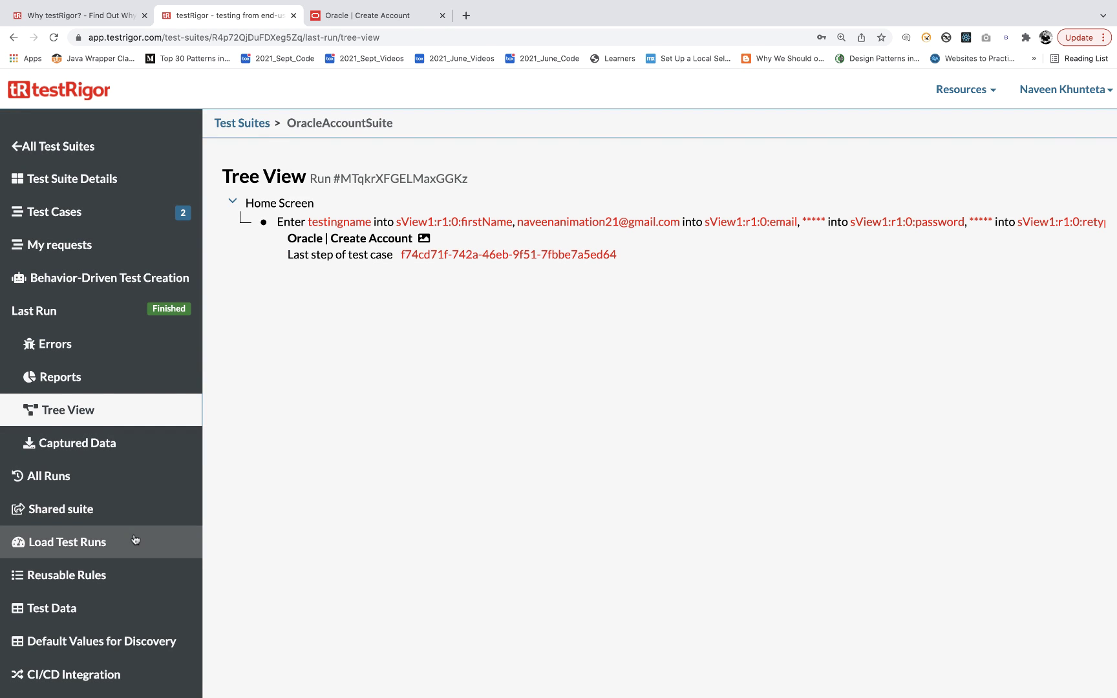
# Look at the suite's Test Data page with its global variables, and open the CI/CD Integration page.
pyautogui.scroll(-1, 129, 543)
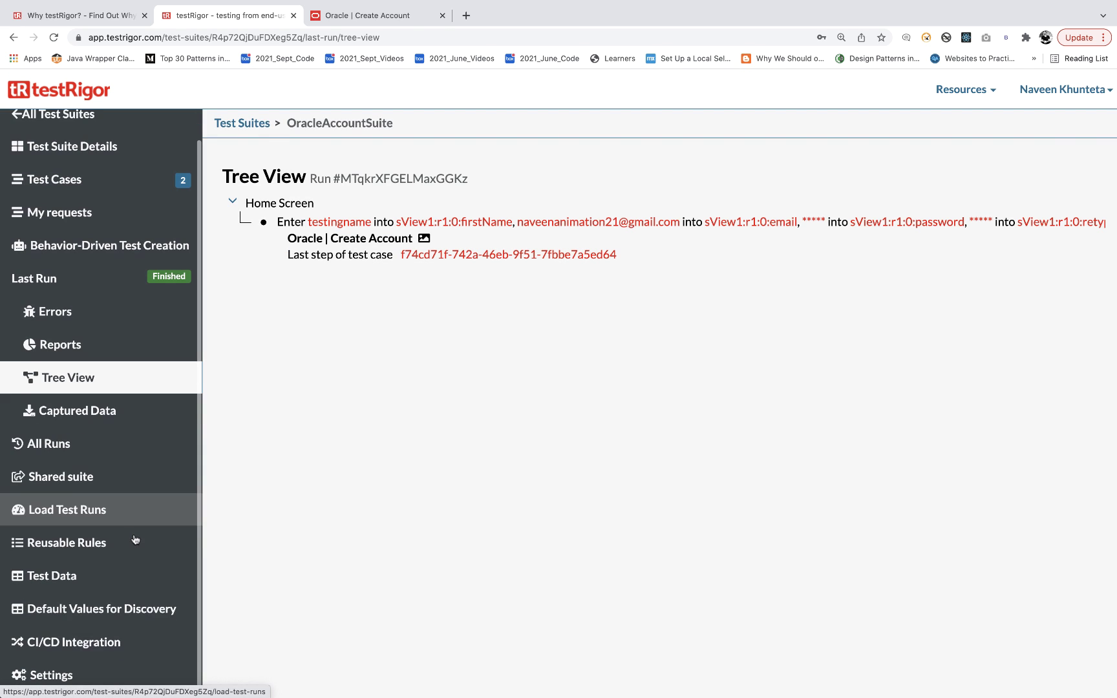
pyautogui.click(56, 578)
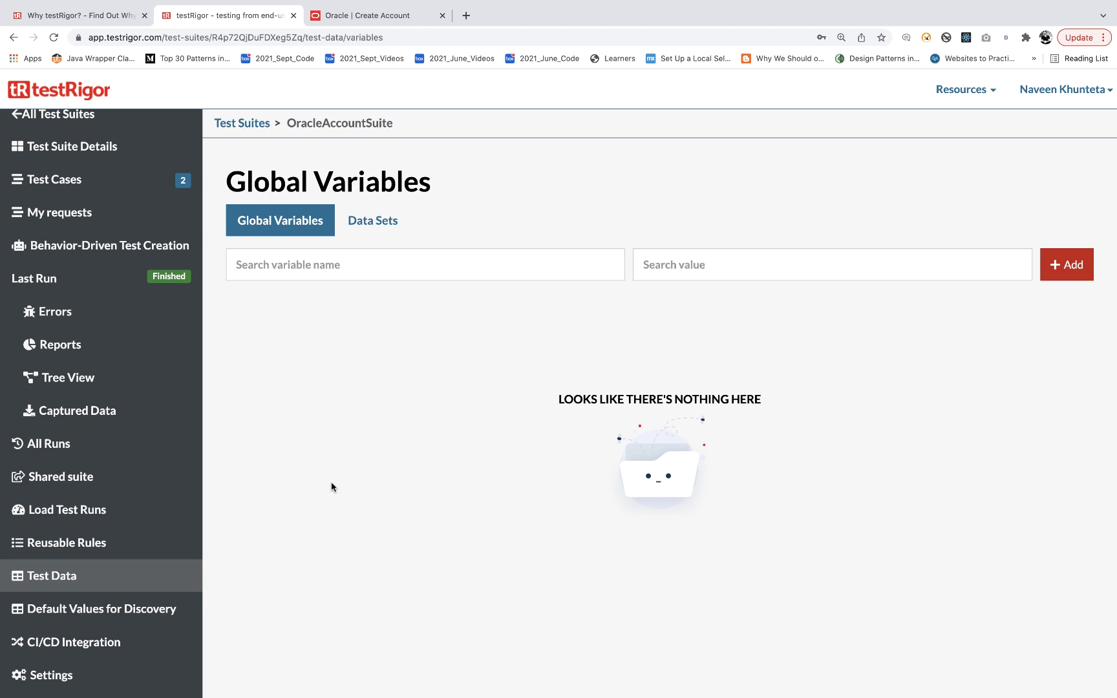
pyautogui.click(102, 642)
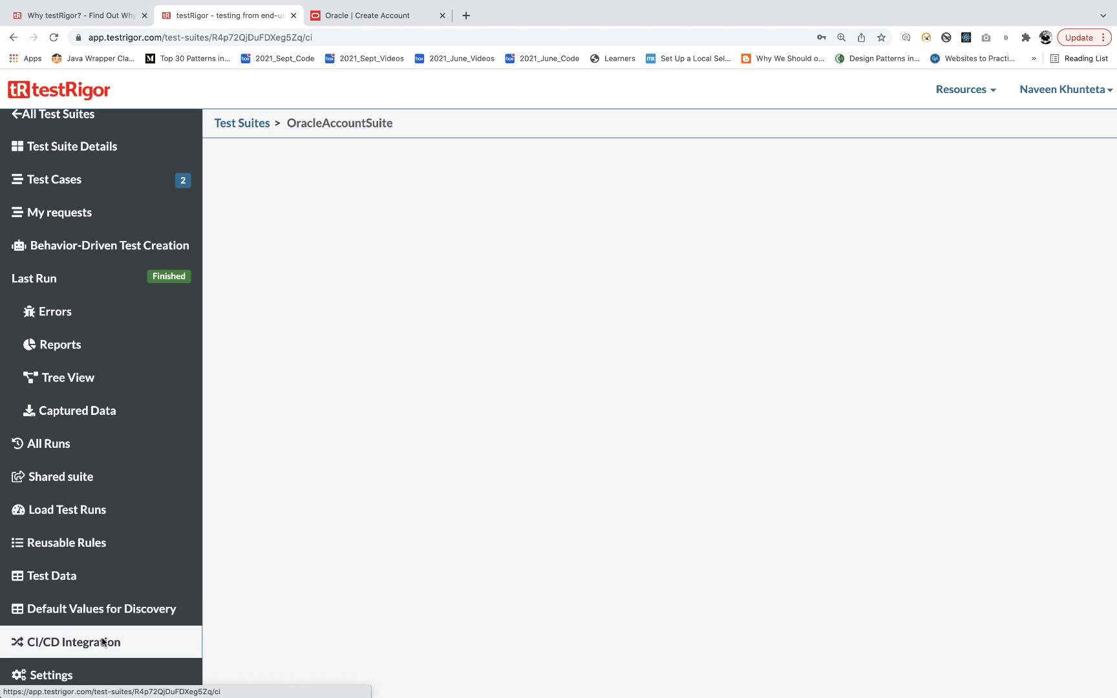
# Review the CI/CD integration script and the suite's Integrations settings, from test video and Jira through Pager Duty.
pyautogui.scroll(-5, 345, 527)
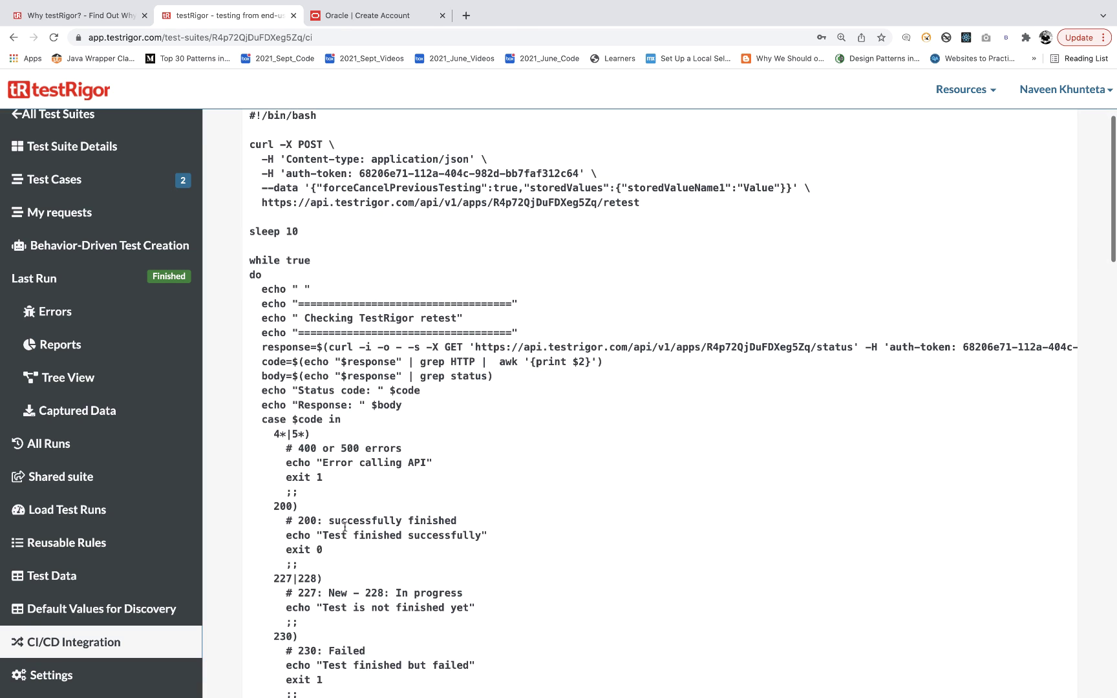
pyautogui.click(54, 678)
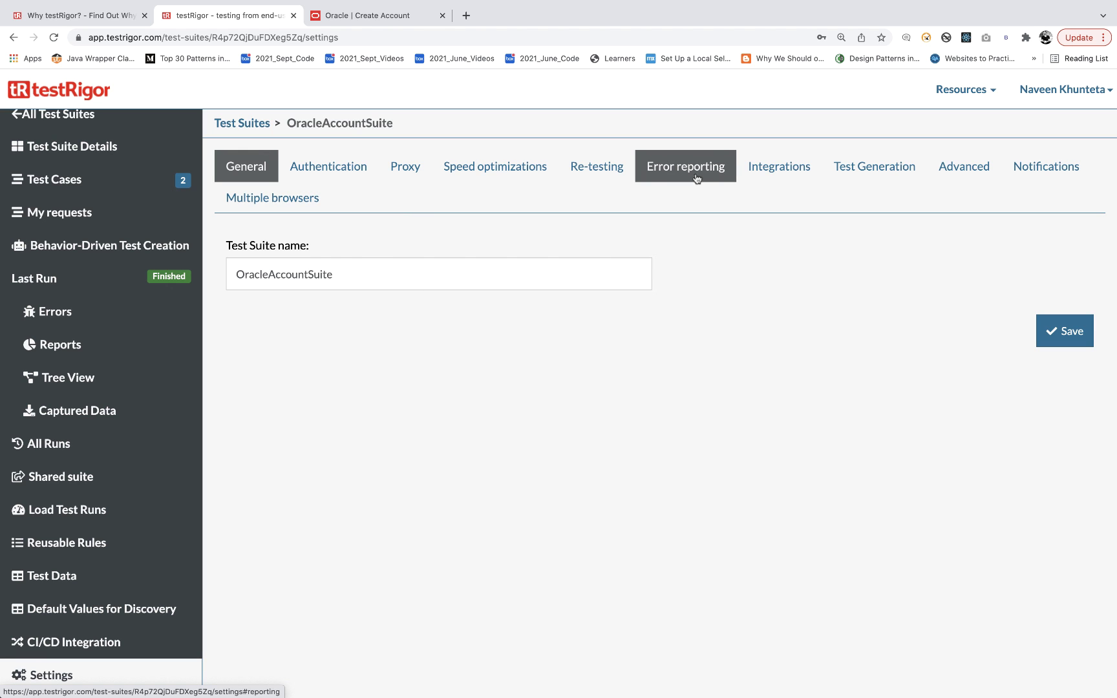
pyautogui.click(789, 172)
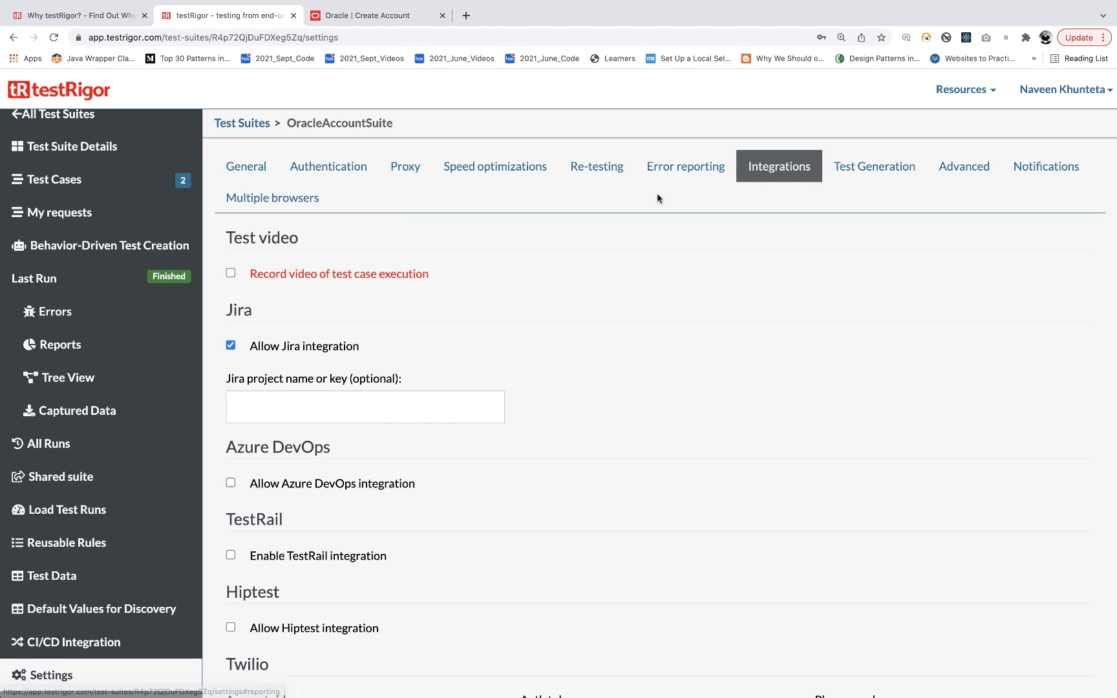
pyautogui.scroll(-3, 463, 417)
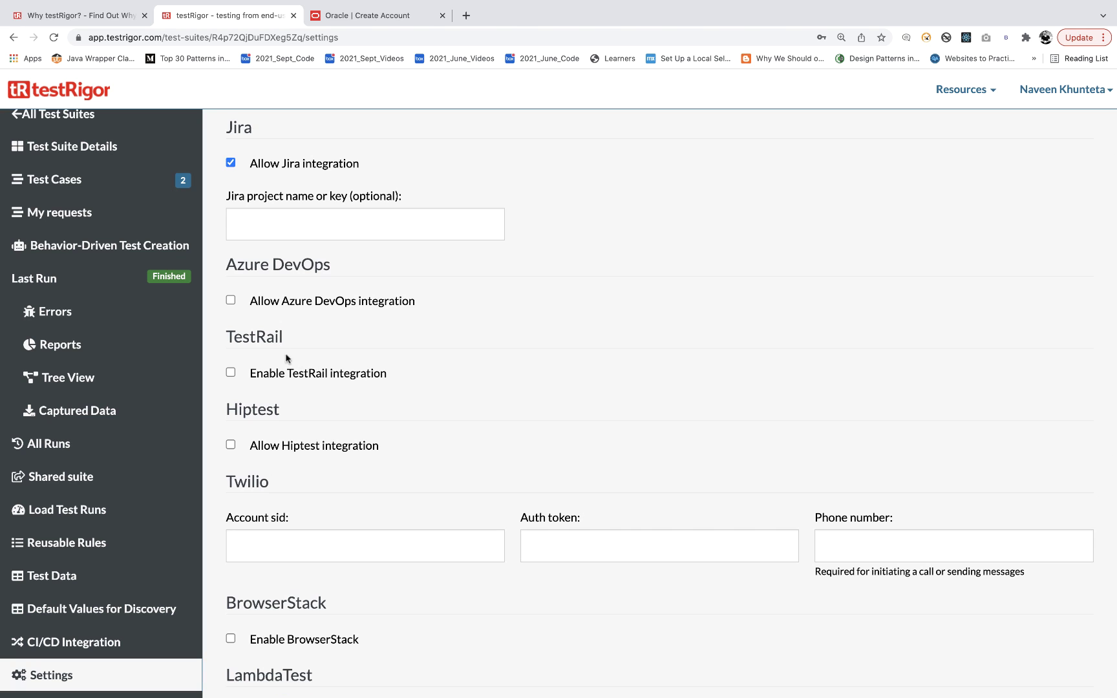
pyautogui.scroll(-1, 338, 388)
pyautogui.scroll(-7, 338, 415)
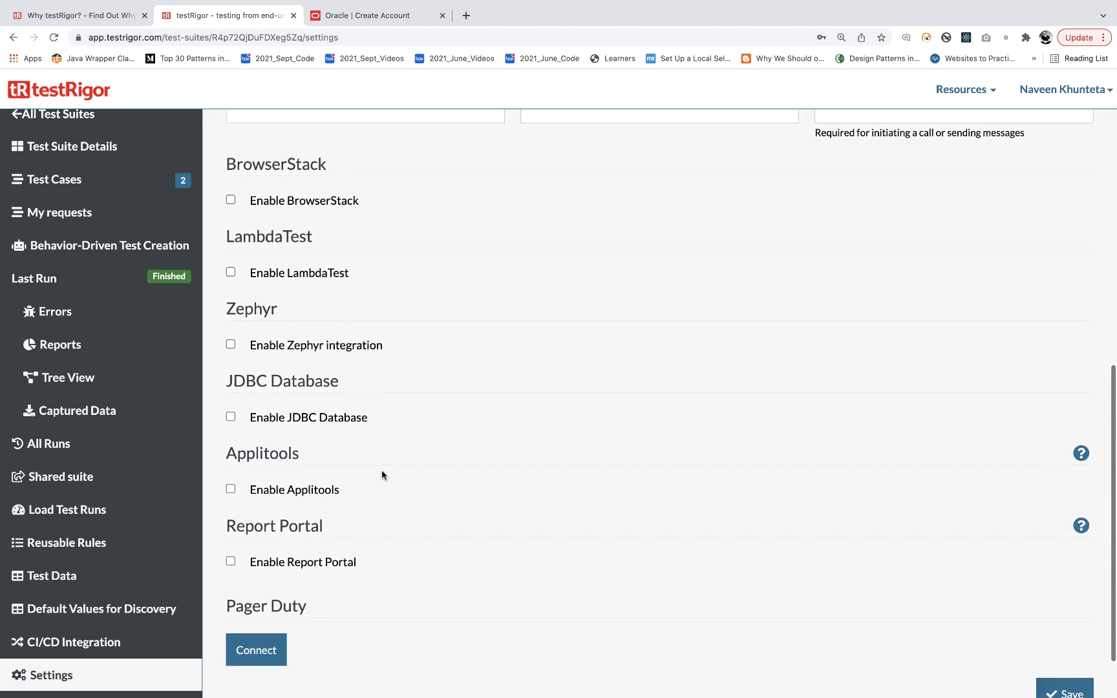
pyautogui.scroll(10, 381, 476)
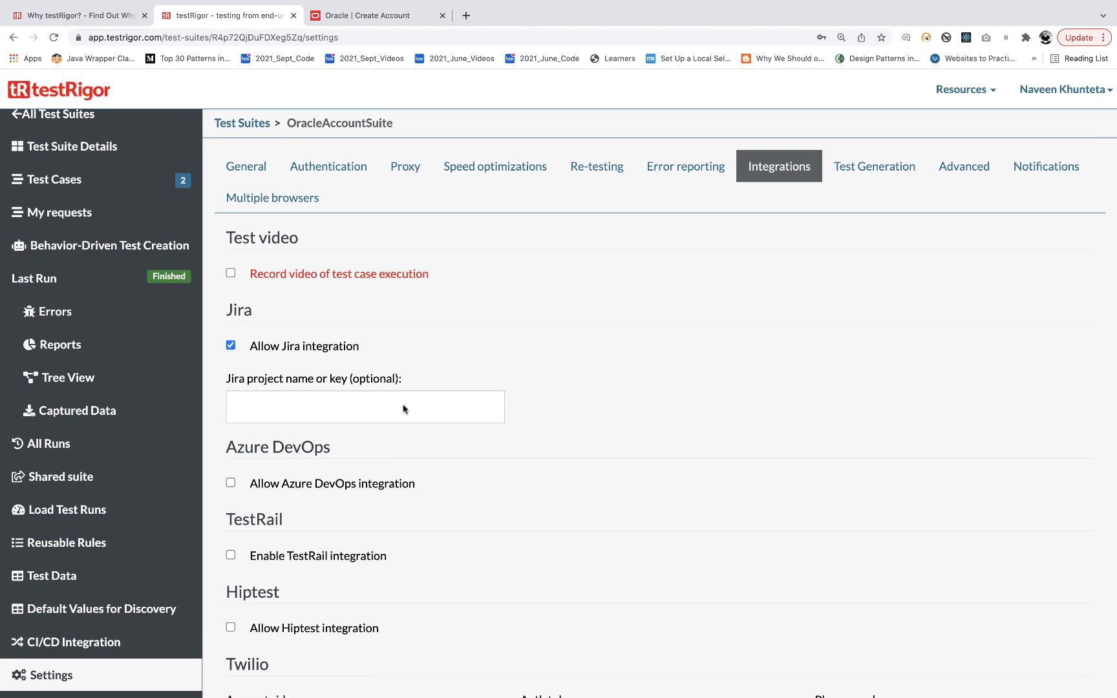
# Check the provider, OS and browser choices in the suite's Multiple browsers settings.
pyautogui.click(289, 202)
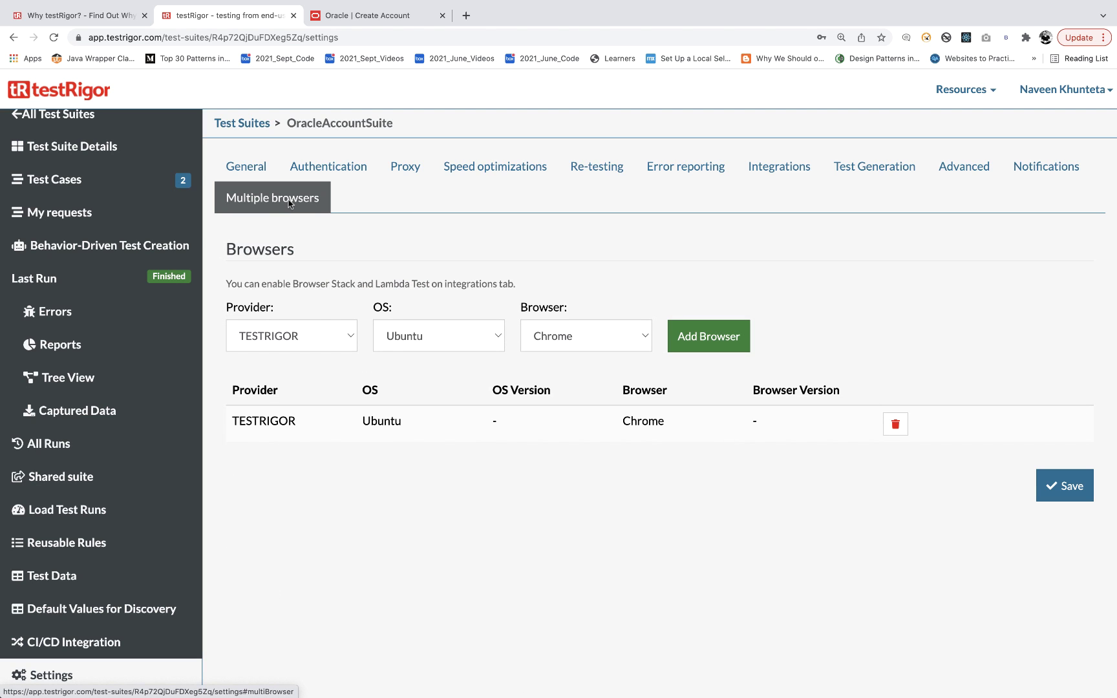
pyautogui.click(438, 336)
pyautogui.click(437, 337)
pyautogui.click(556, 335)
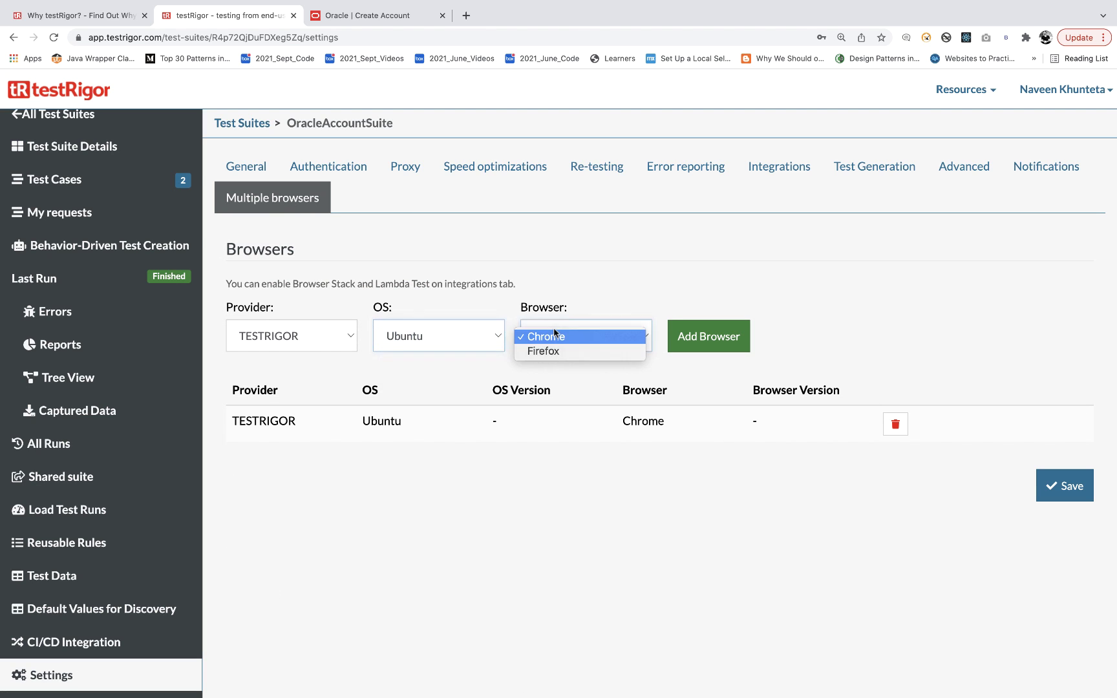
pyautogui.click(552, 552)
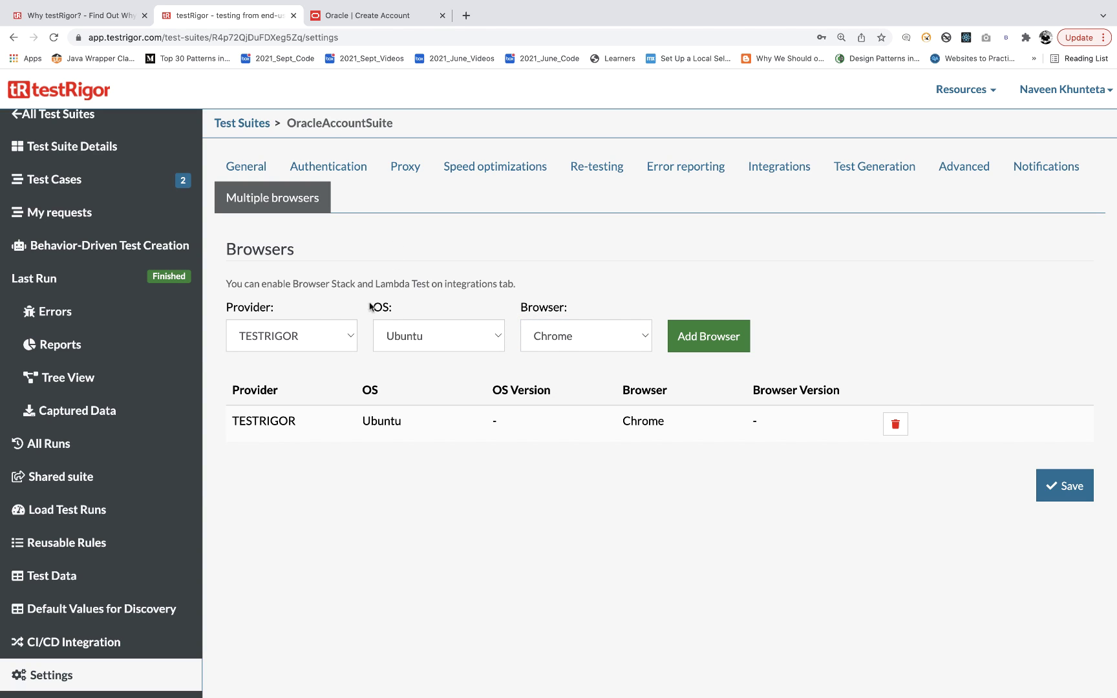
pyautogui.click(333, 335)
pyautogui.click(332, 335)
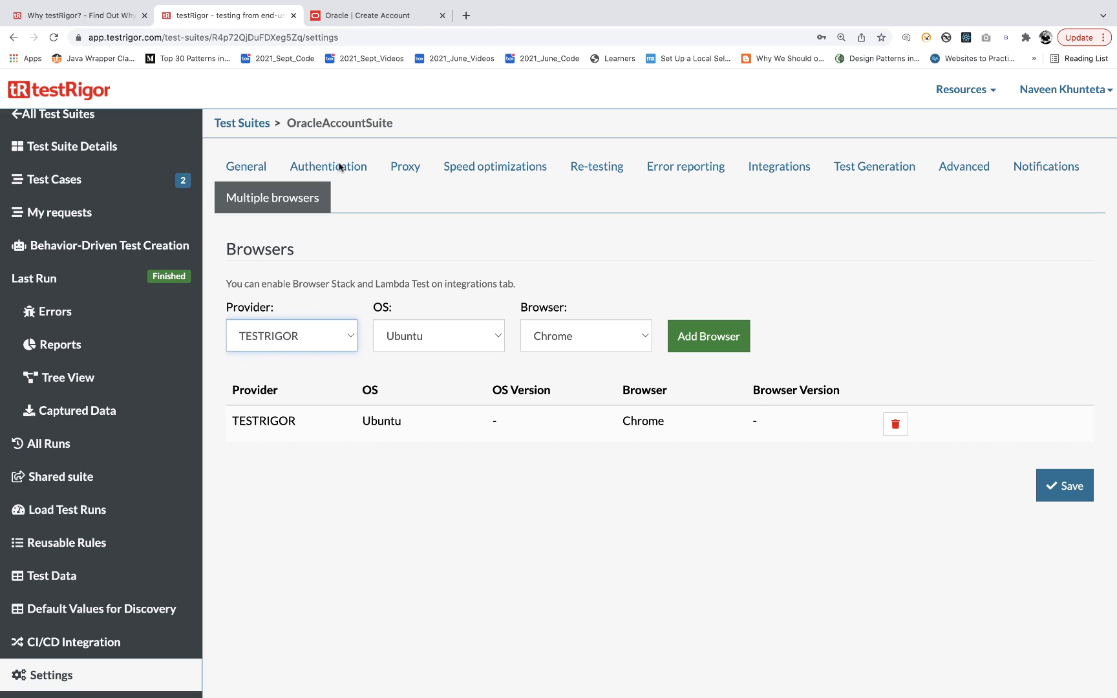
# Examine the suite's Proxy settings and the Speed optimizations for timeouts, delays and performance, and return to the General settings.
pyautogui.click(403, 168)
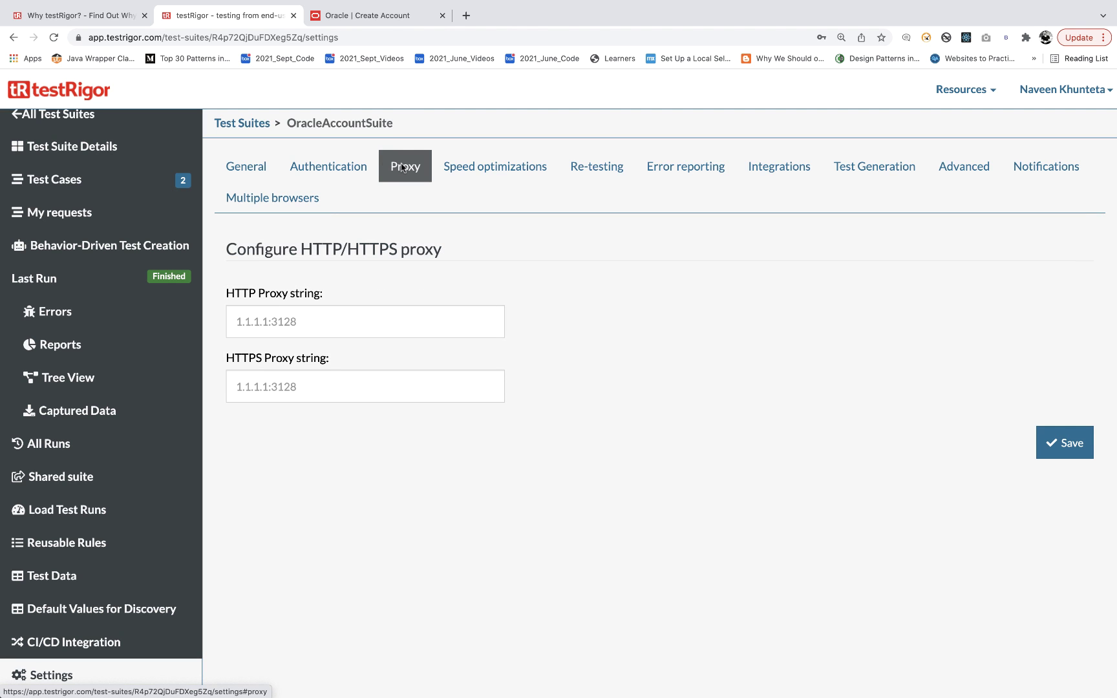
pyautogui.click(477, 171)
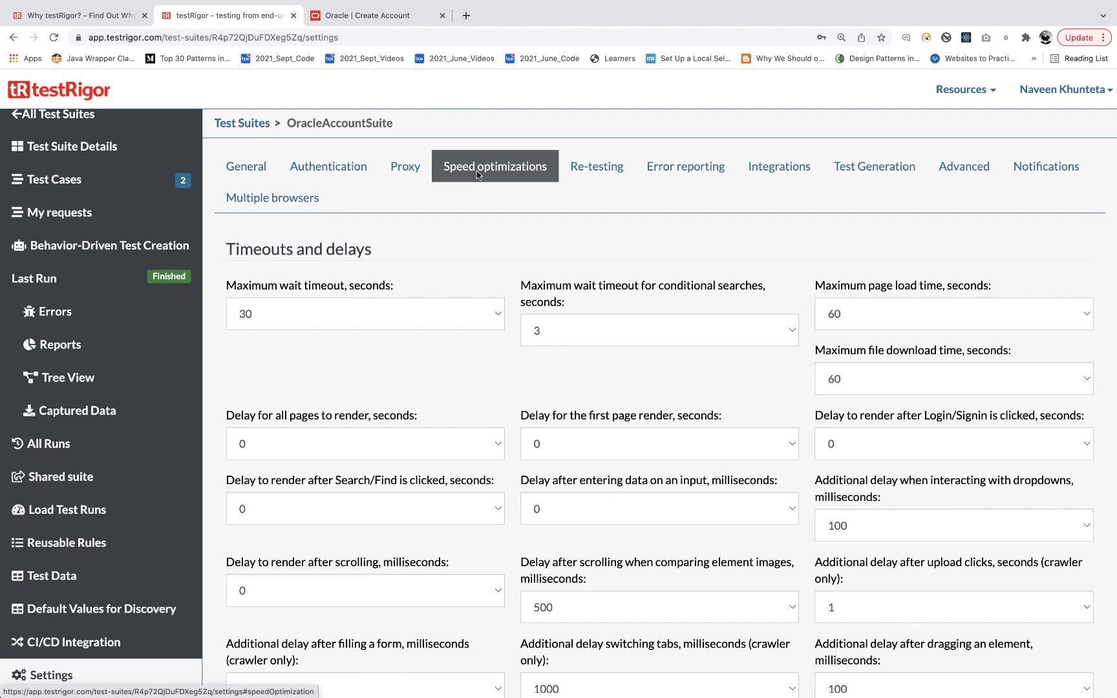
pyautogui.scroll(-3, 511, 377)
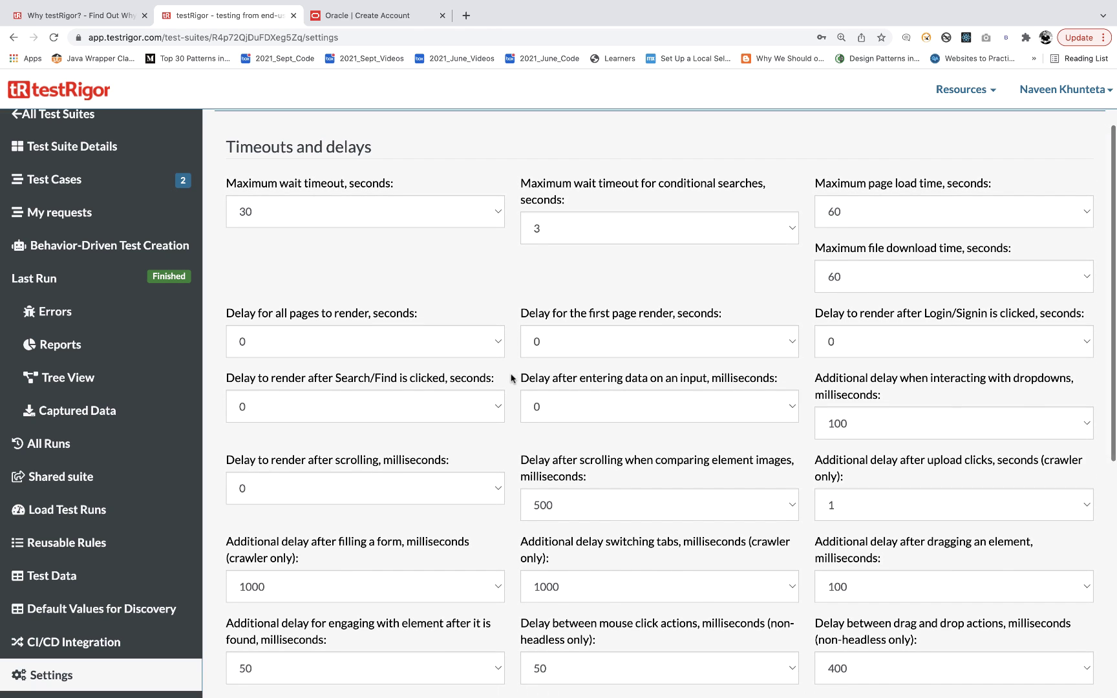
pyautogui.scroll(-1, 511, 378)
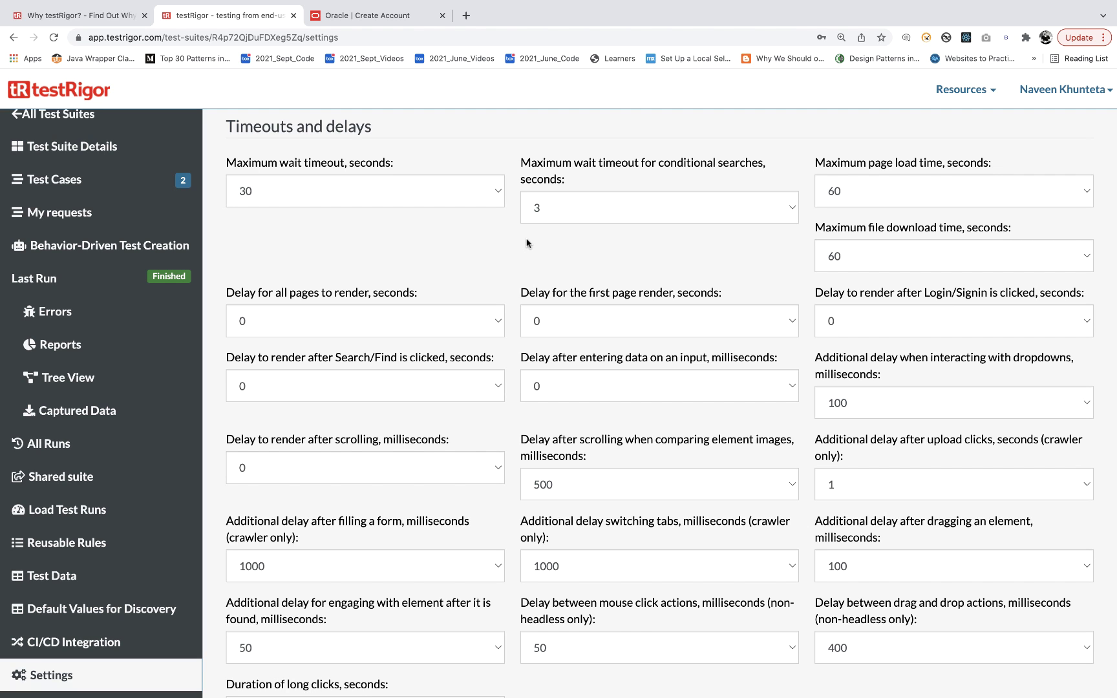
pyautogui.scroll(-5, 516, 381)
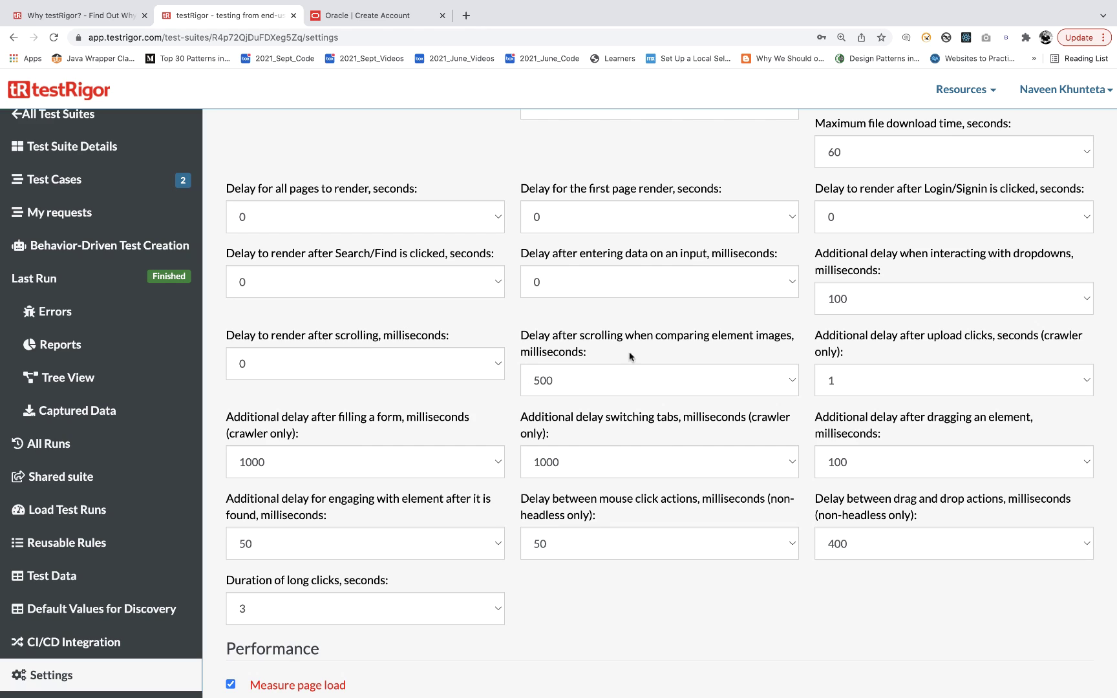
pyautogui.scroll(-6, 529, 434)
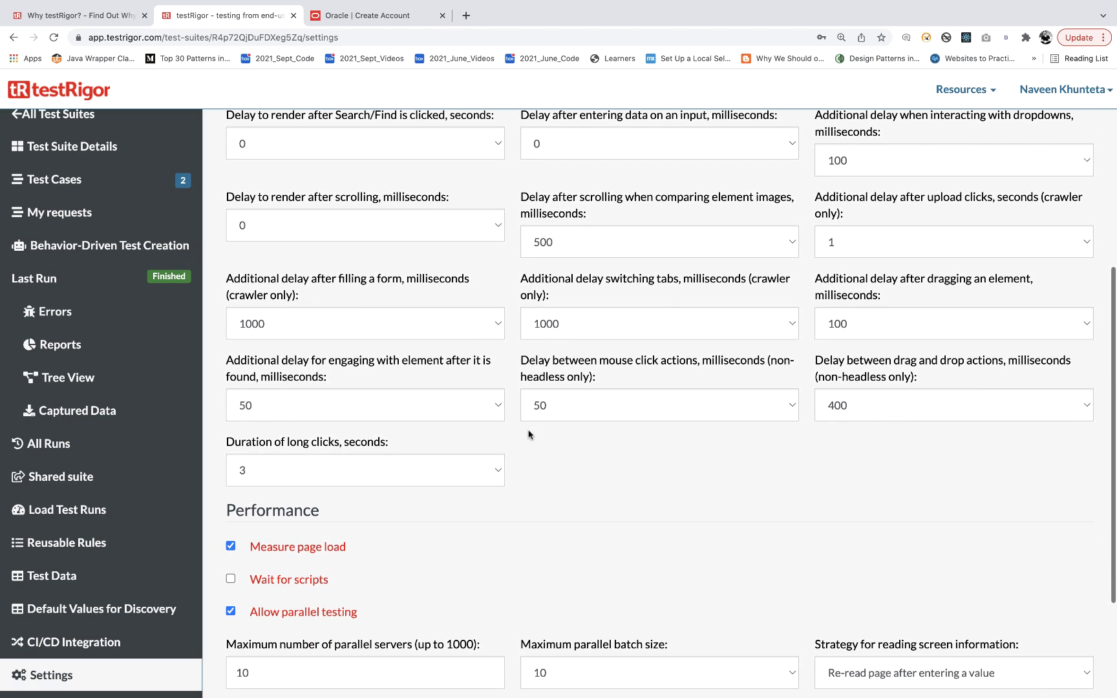
pyautogui.scroll(12, 528, 435)
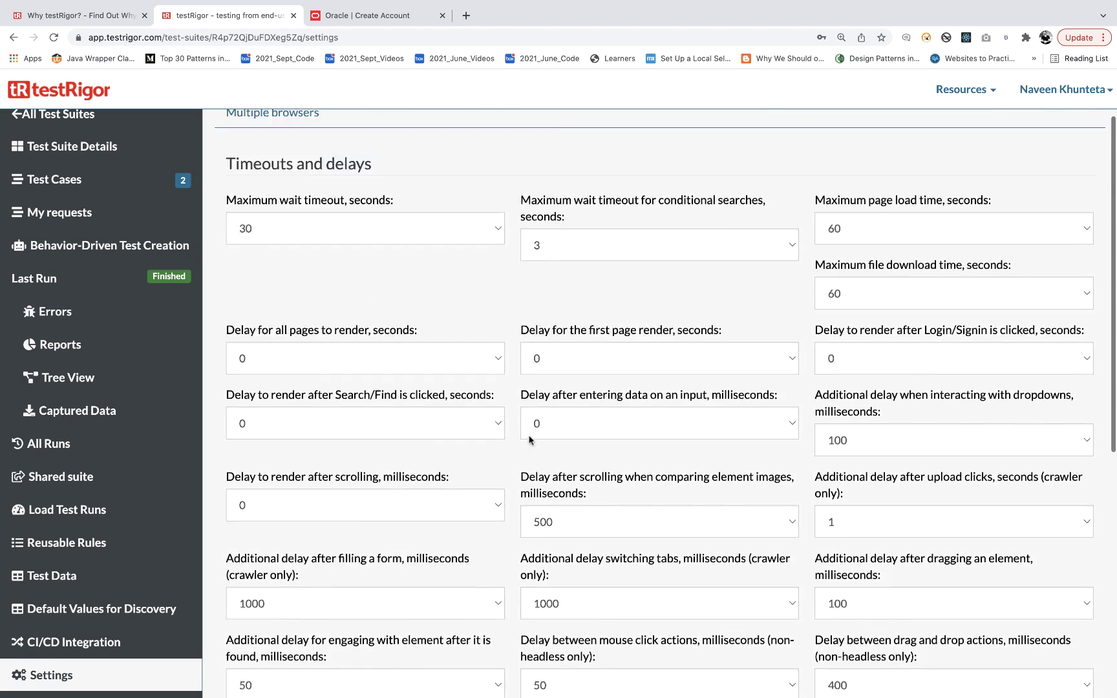
pyautogui.scroll(4, 529, 440)
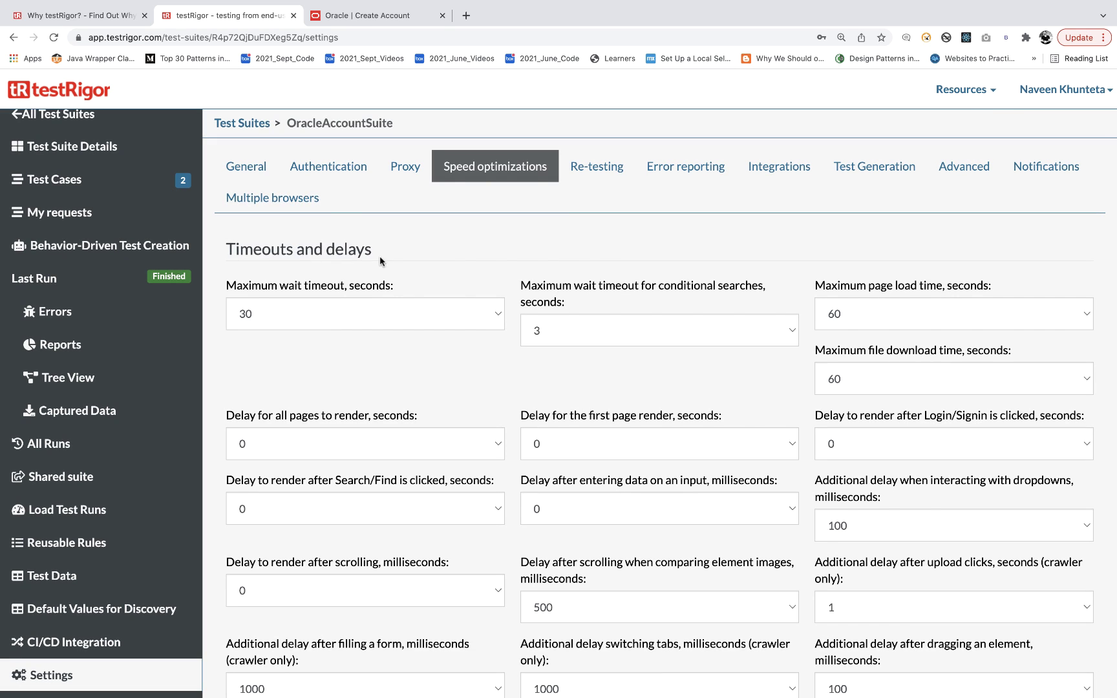
pyautogui.click(246, 166)
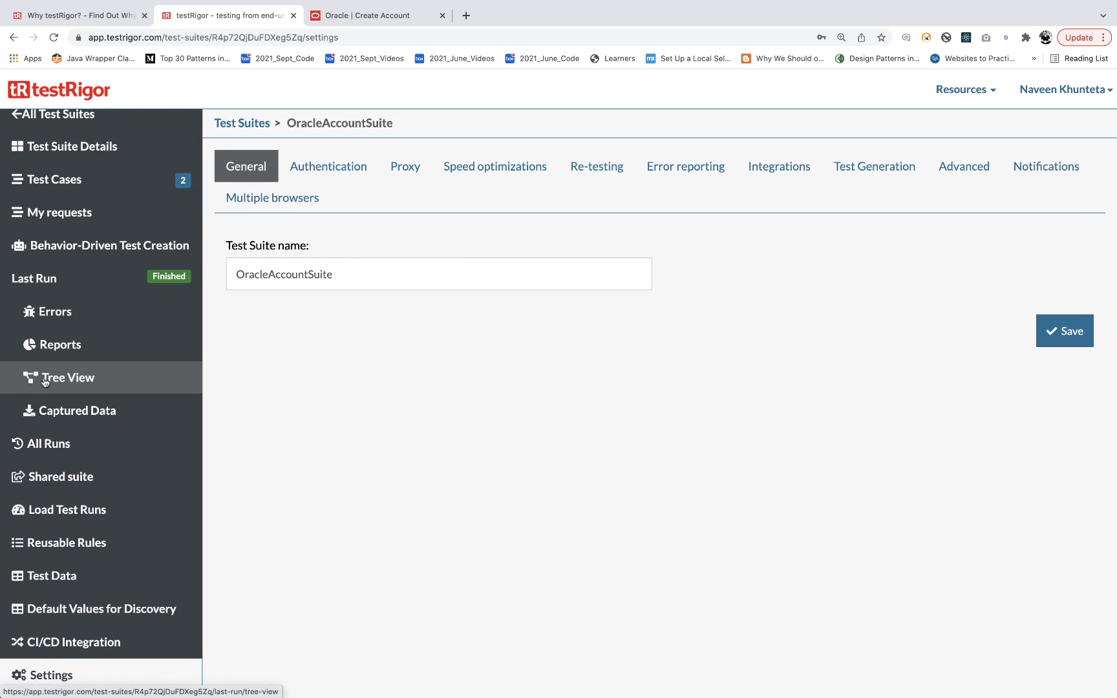
# Return to the list of all test suites, create a new folder there and view its rename and delete options.
pyautogui.scroll(1, 51, 246)
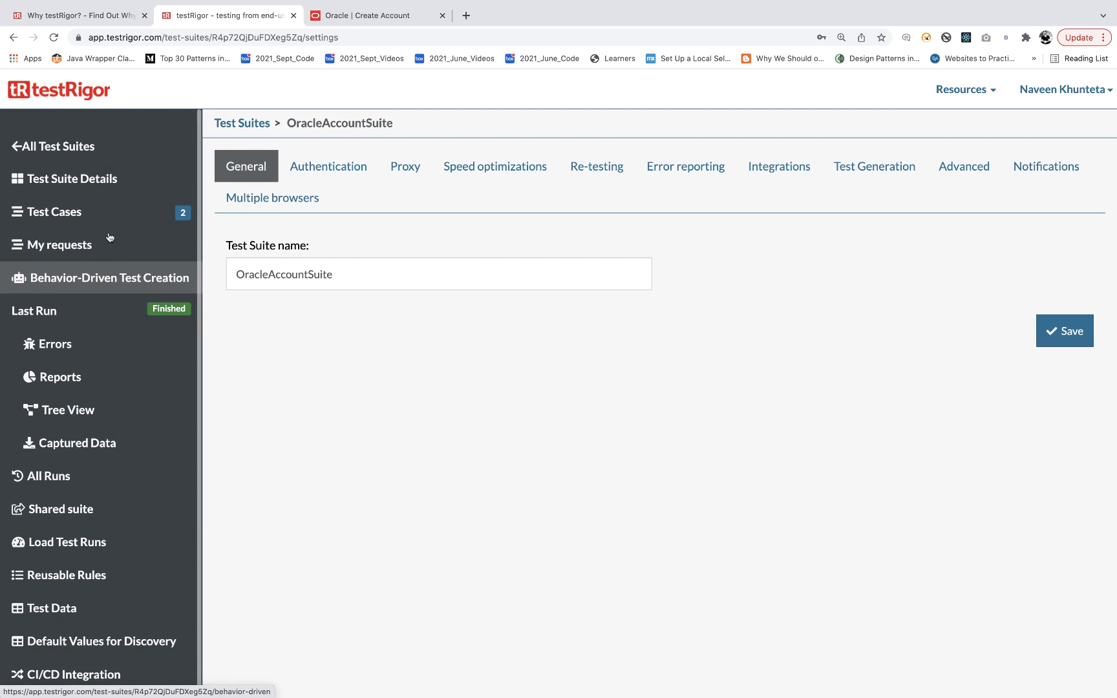
pyautogui.click(58, 150)
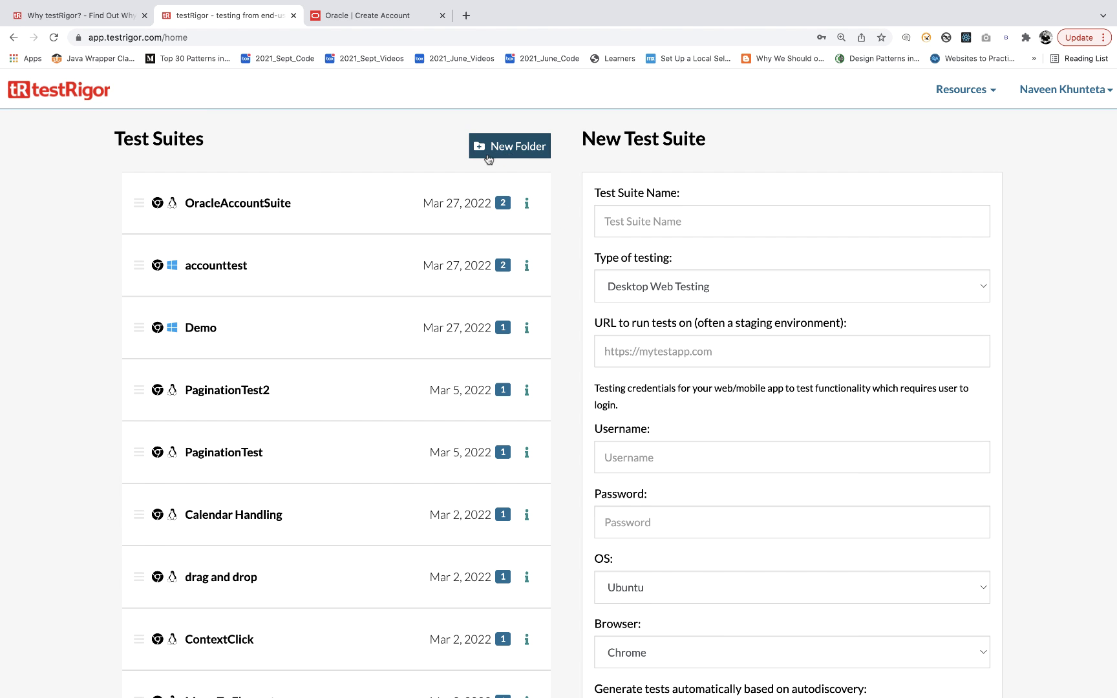
pyautogui.click(524, 157)
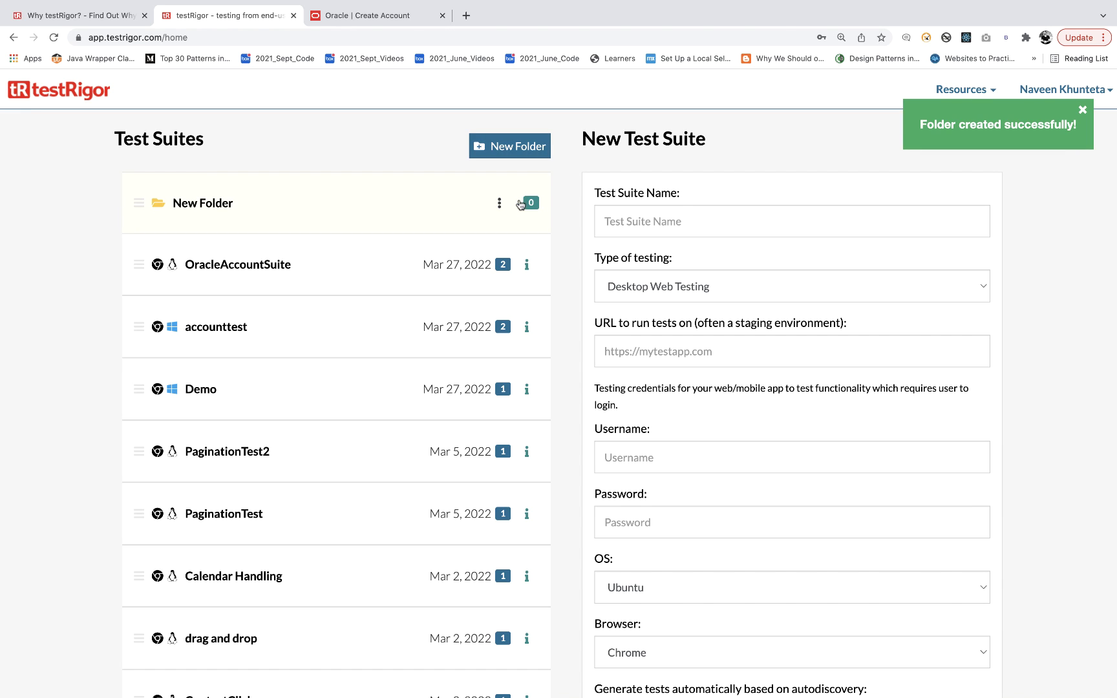
pyautogui.click(499, 205)
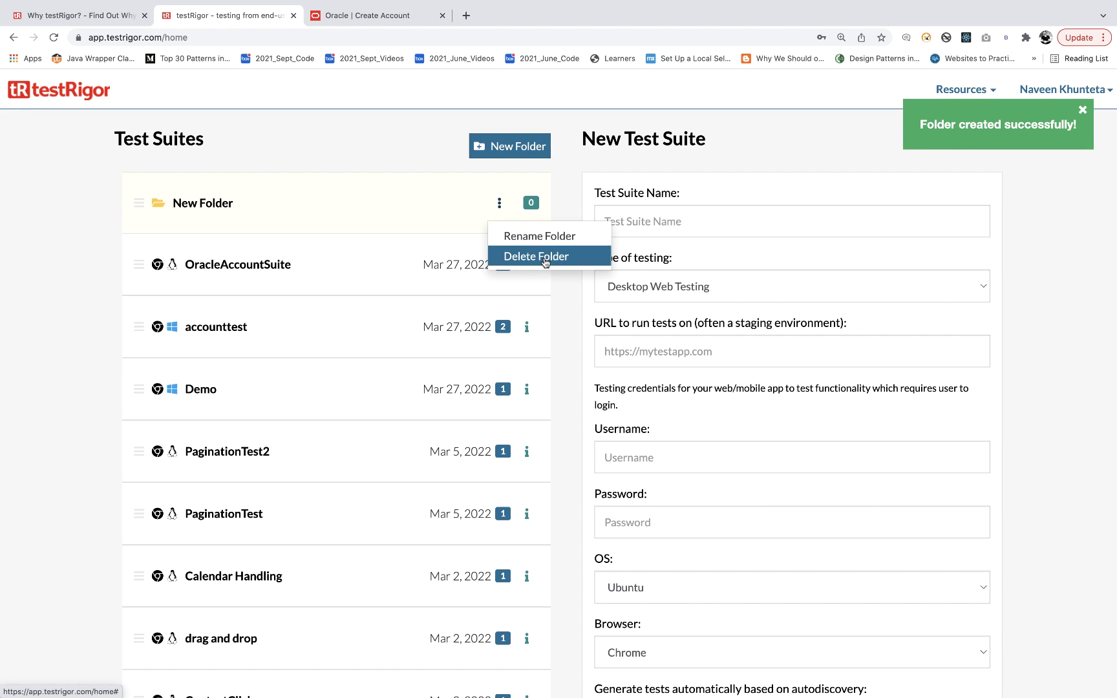
pyautogui.click(427, 209)
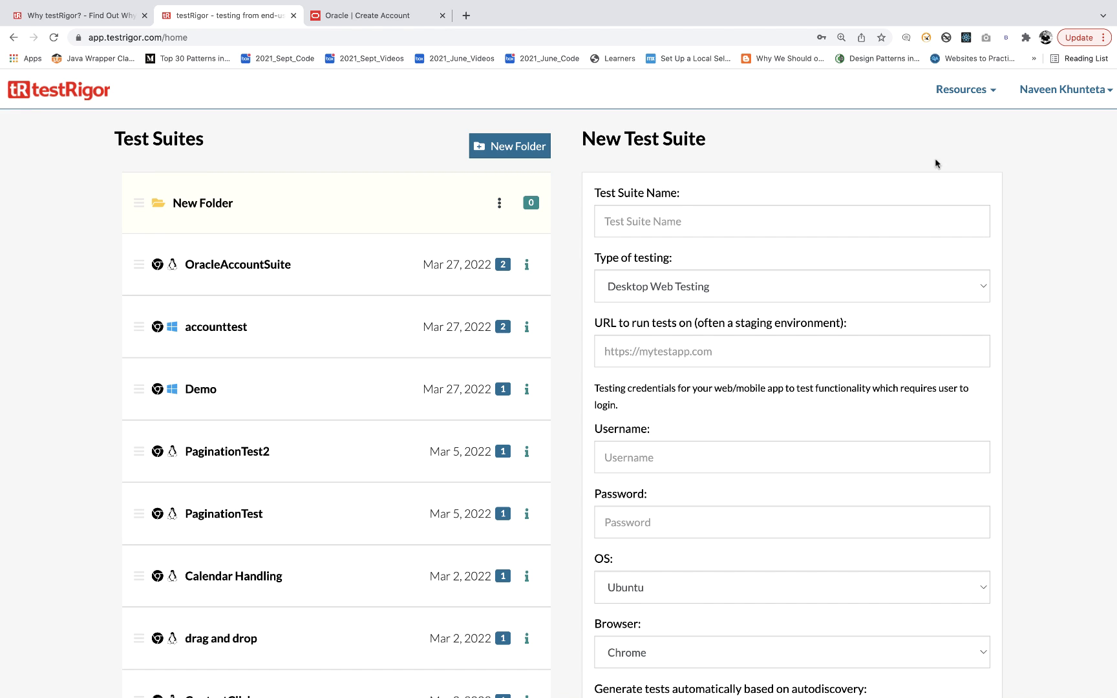
# Open the testRigor documentation from the resources, look at the Table of Basic Commands and return to the test suites page.
pyautogui.click(961, 92)
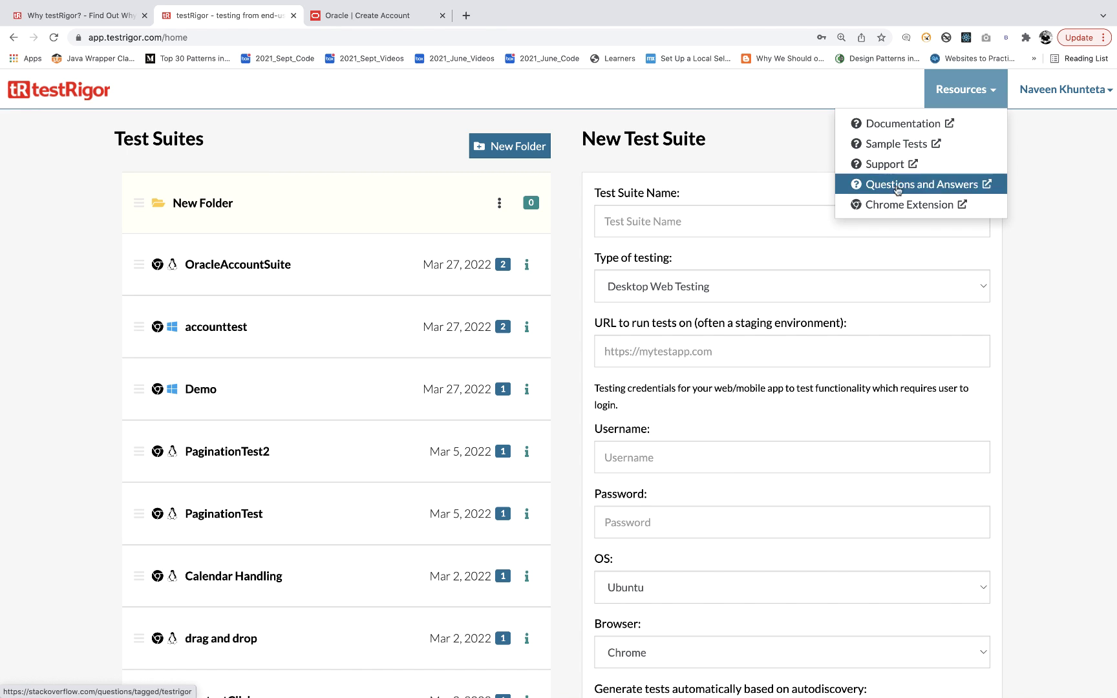
pyautogui.click(882, 127)
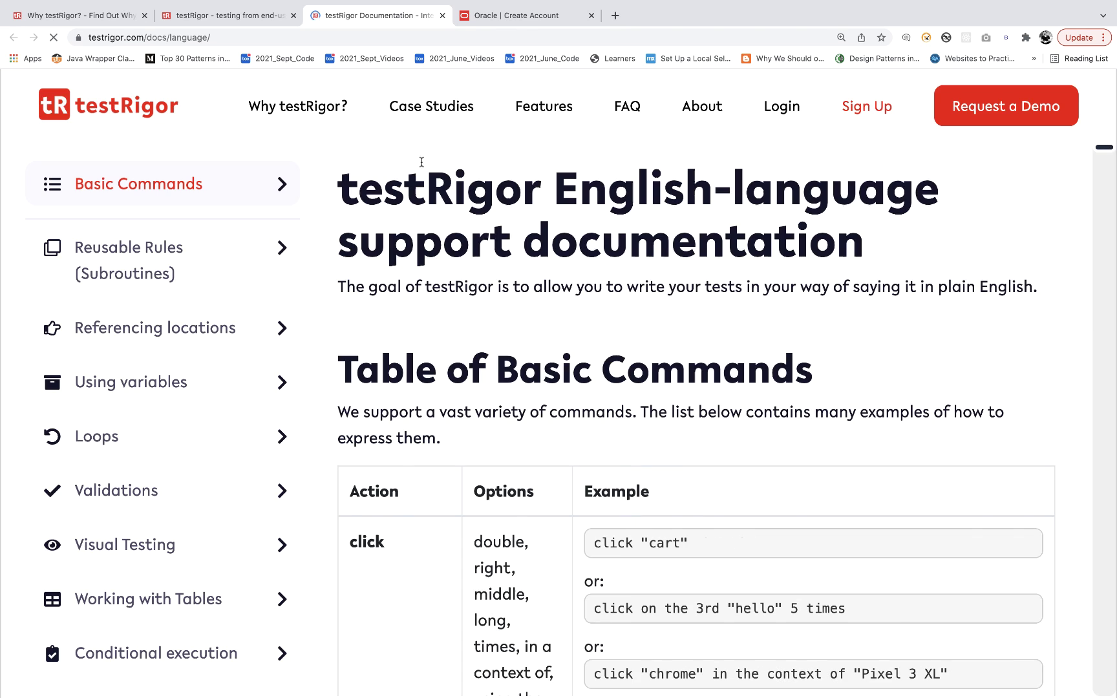
pyautogui.scroll(-3, 558, 427)
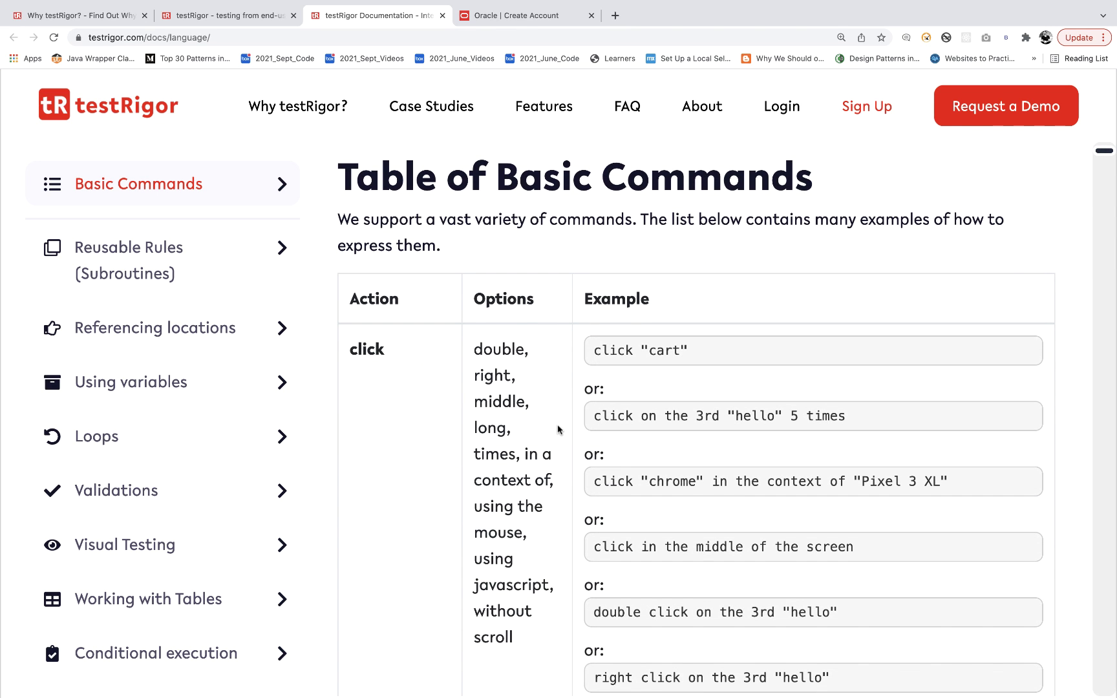
pyautogui.press('super+minus')
pyautogui.hotkey('ctrl', 'shift', 'Tab')
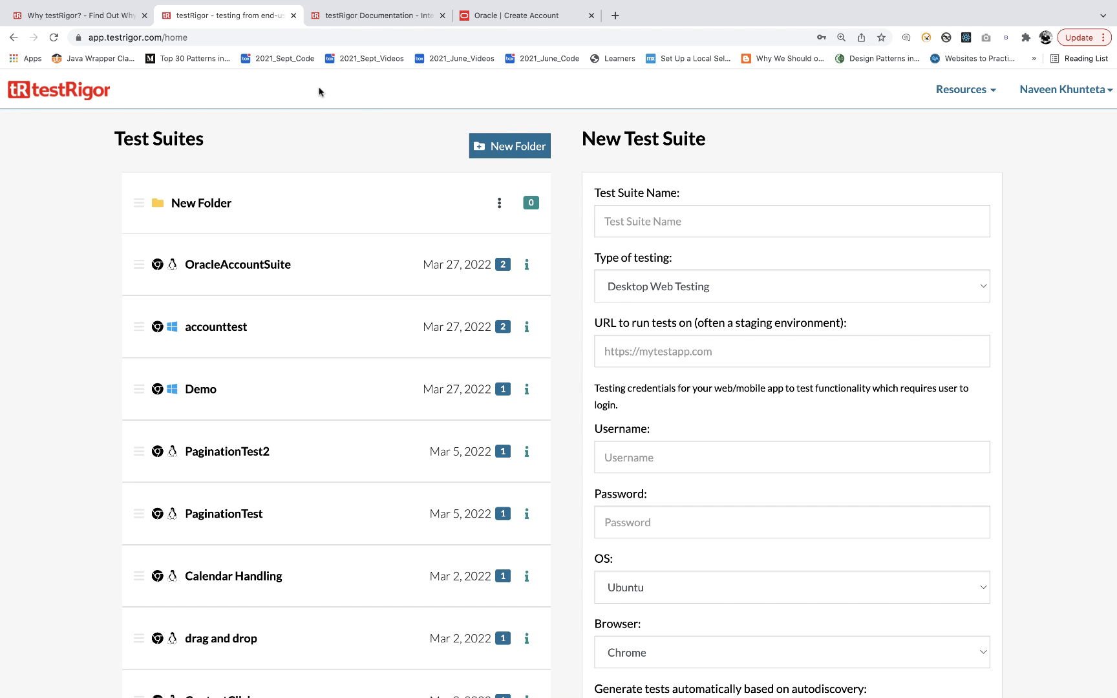
# Open academy.naveenautomationlabs.com in a new tab, copy its URL and go back to the testRigor test suites page.
pyautogui.click(615, 16)
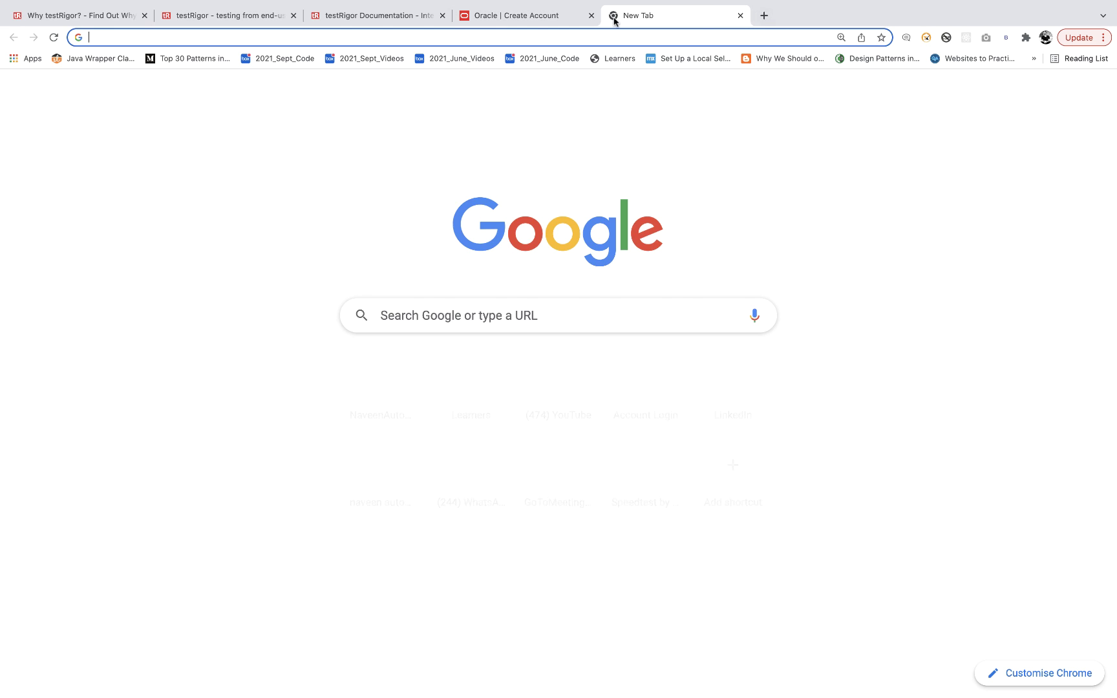
pyautogui.write('aca')
pyautogui.press('Return')
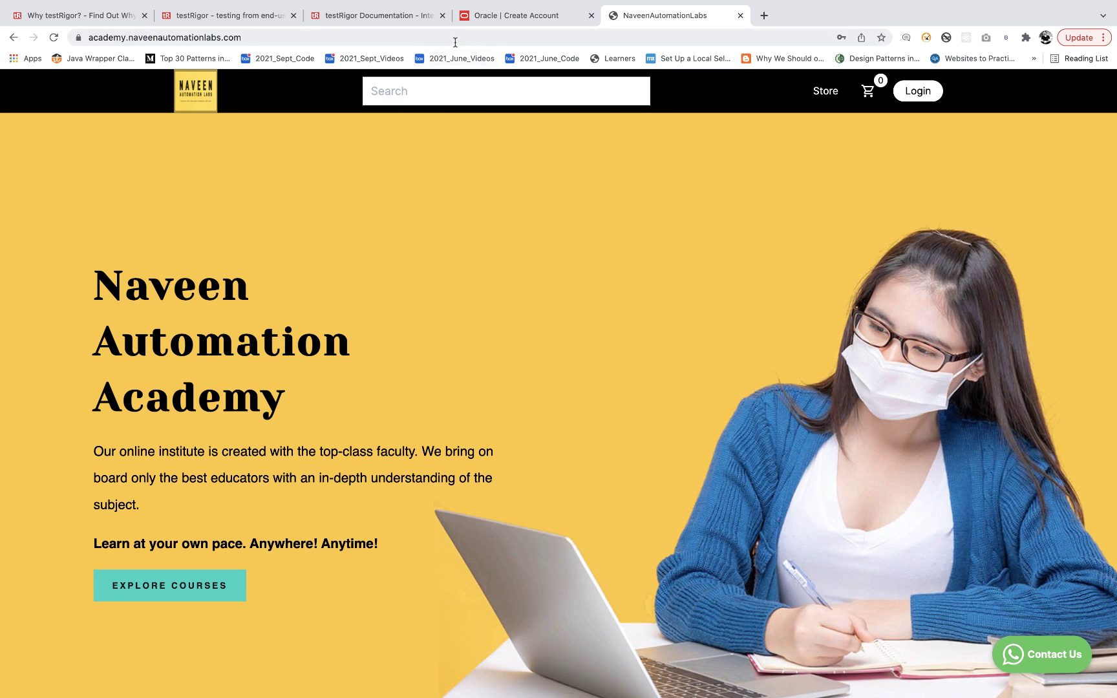
pyautogui.click(455, 39)
pyautogui.press('super+c')
pyautogui.click(483, 20)
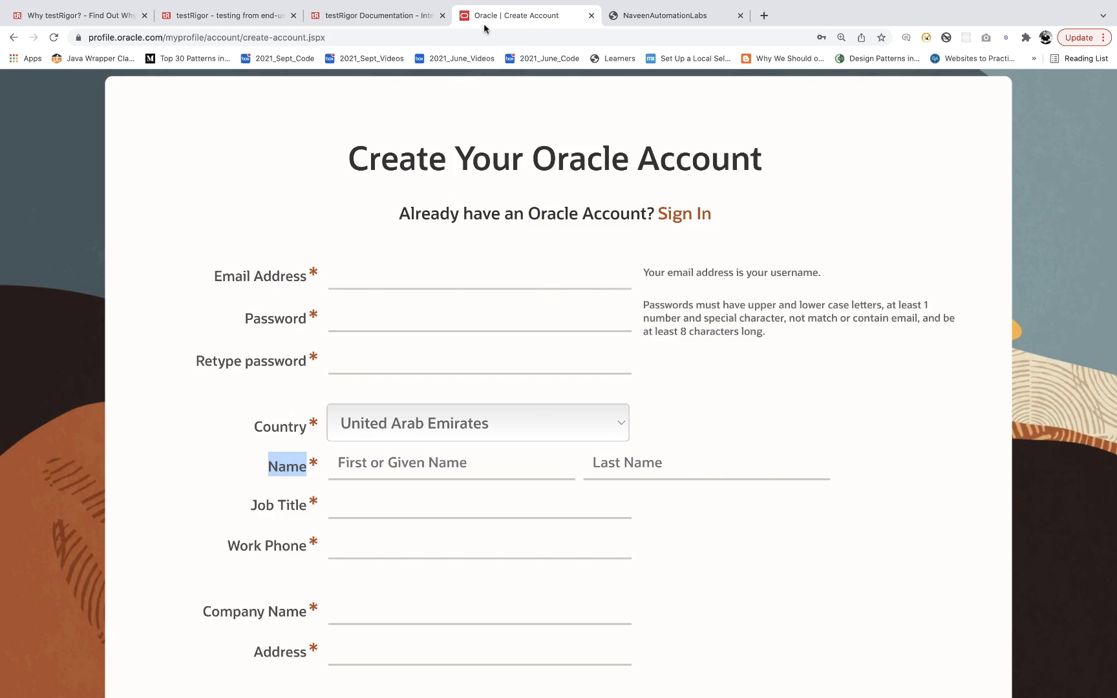
pyautogui.click(374, 21)
pyautogui.click(249, 24)
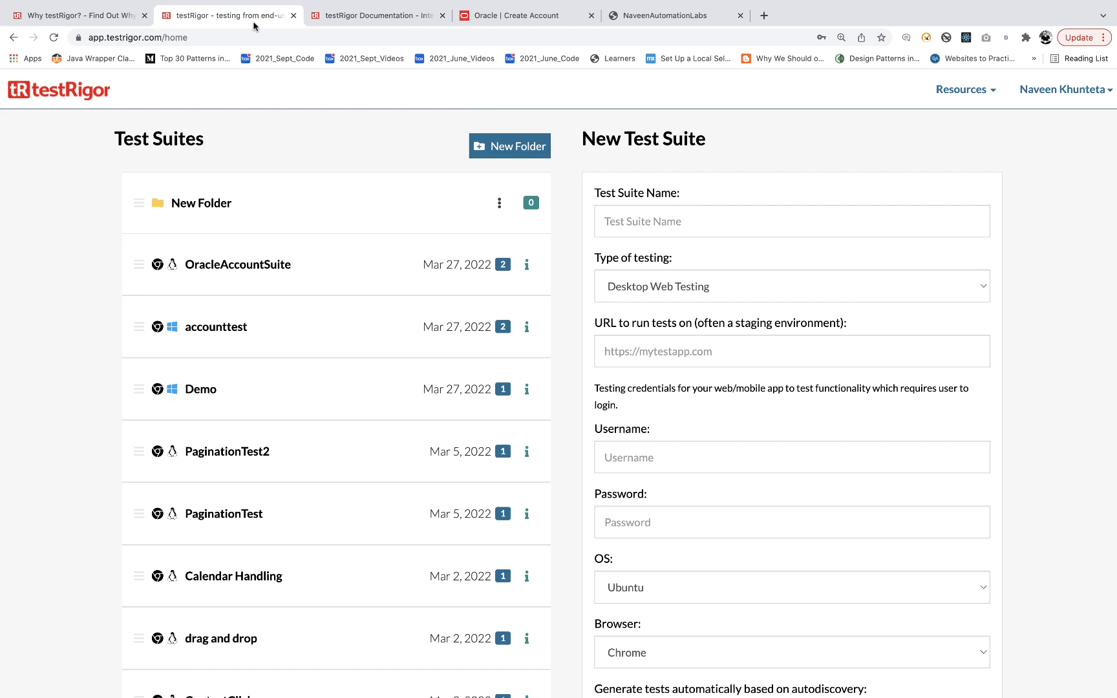
# Name the new test suite "automation naveen site".
pyautogui.click(667, 225)
pyautogui.write('a')
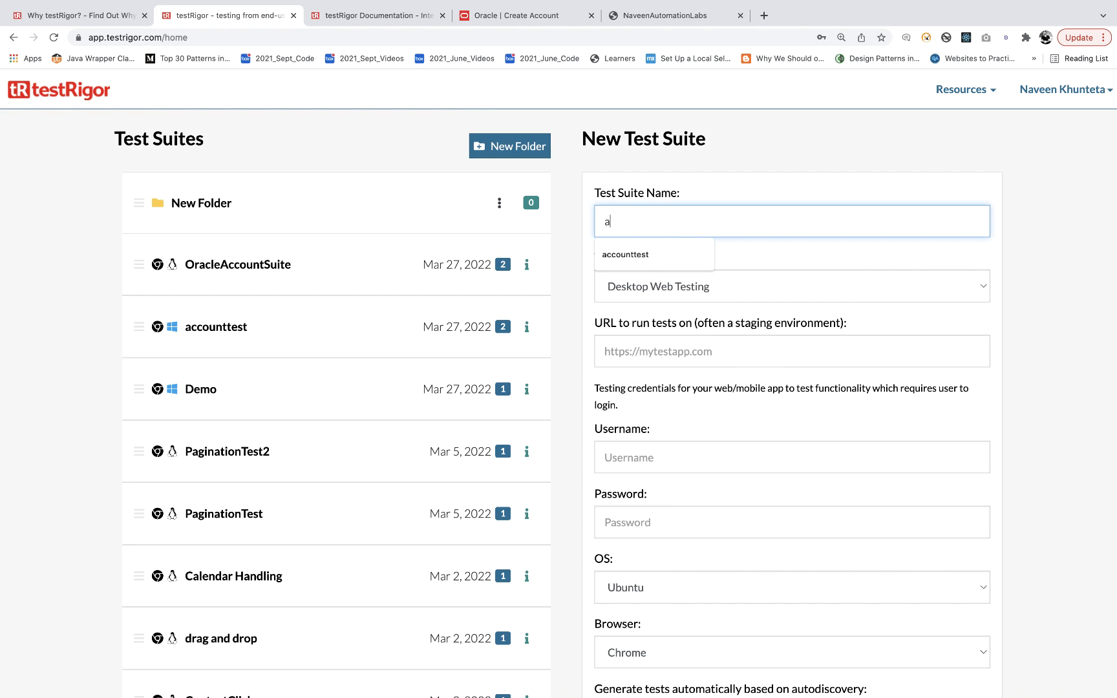
pyautogui.write('utomation nave')
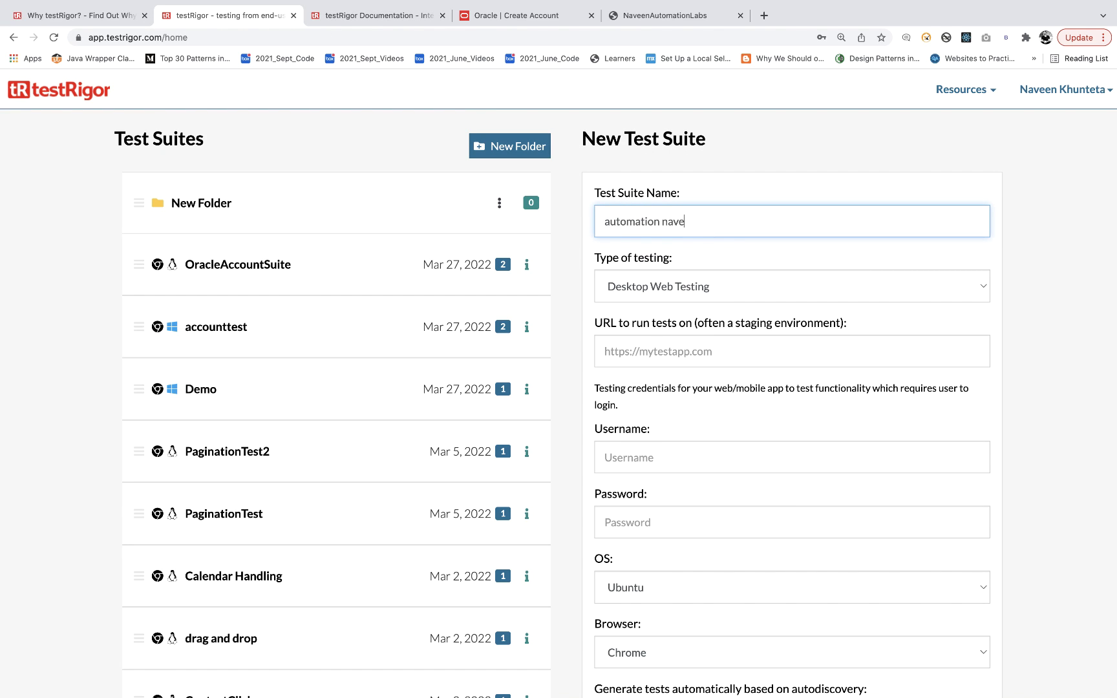
pyautogui.write('en site')
pyautogui.press('Tab')
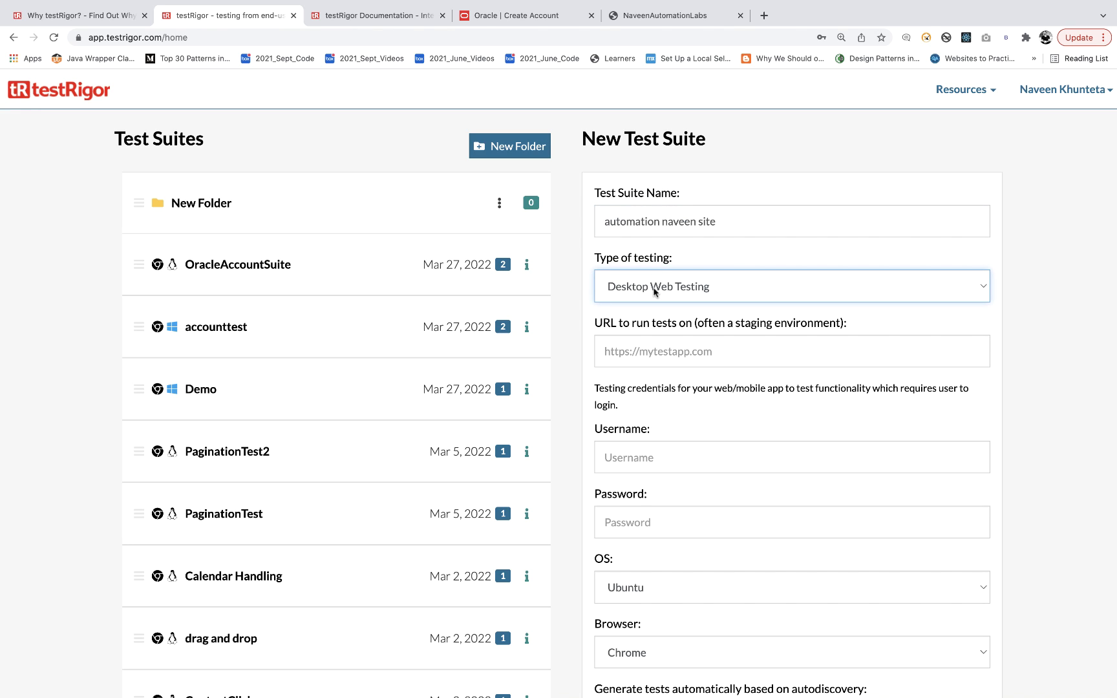
pyautogui.press('Tab')
pyautogui.press('super+v')
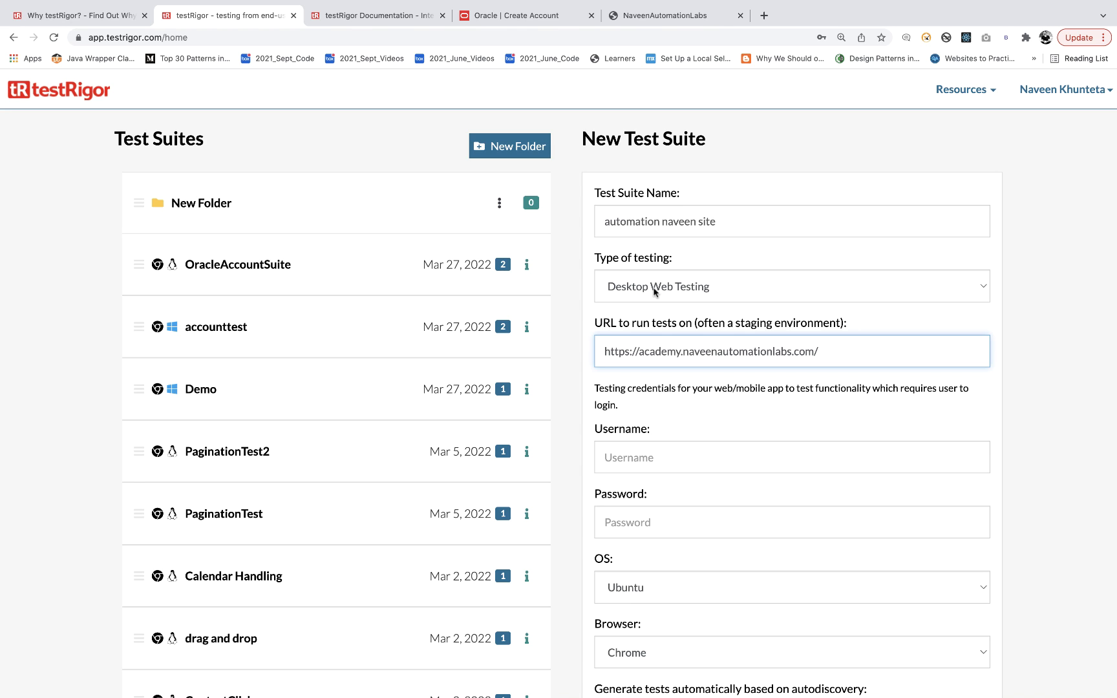
pyautogui.scroll(-3, 800, 344)
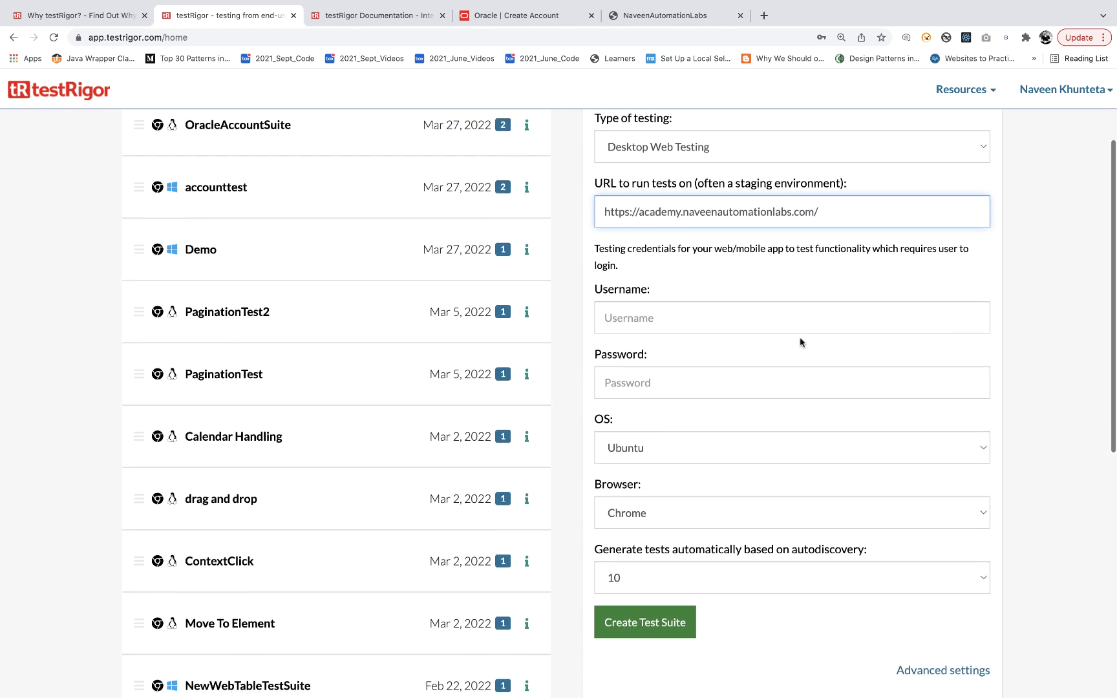
pyautogui.scroll(-2, 799, 337)
pyautogui.click(682, 331)
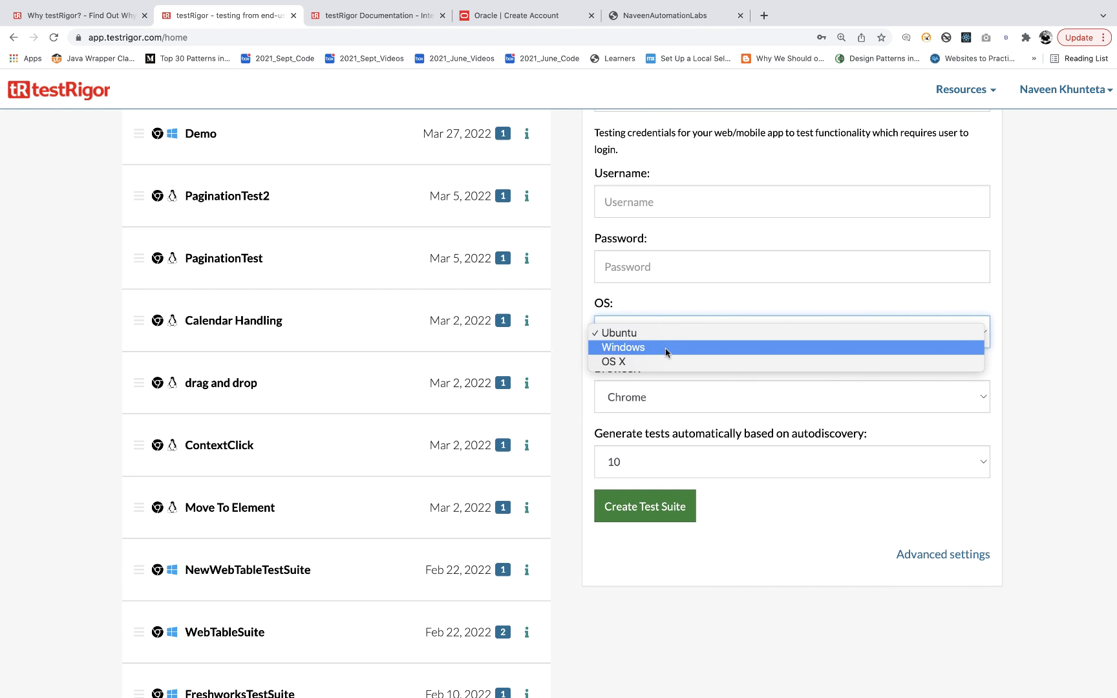
pyautogui.click(666, 350)
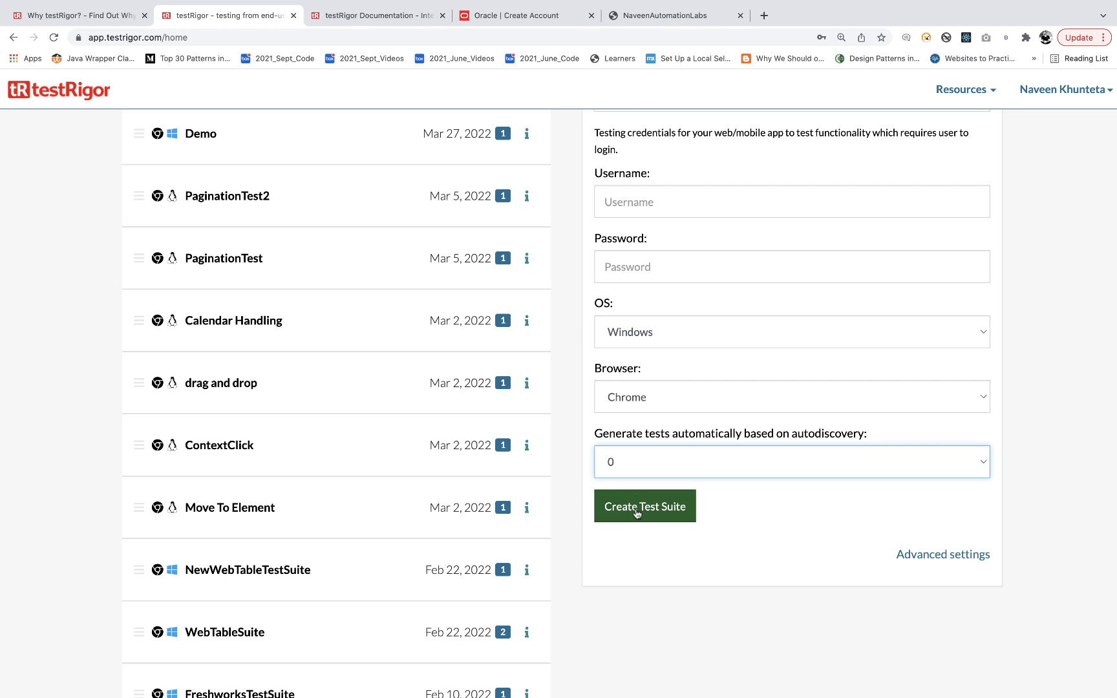
pyautogui.click(636, 510)
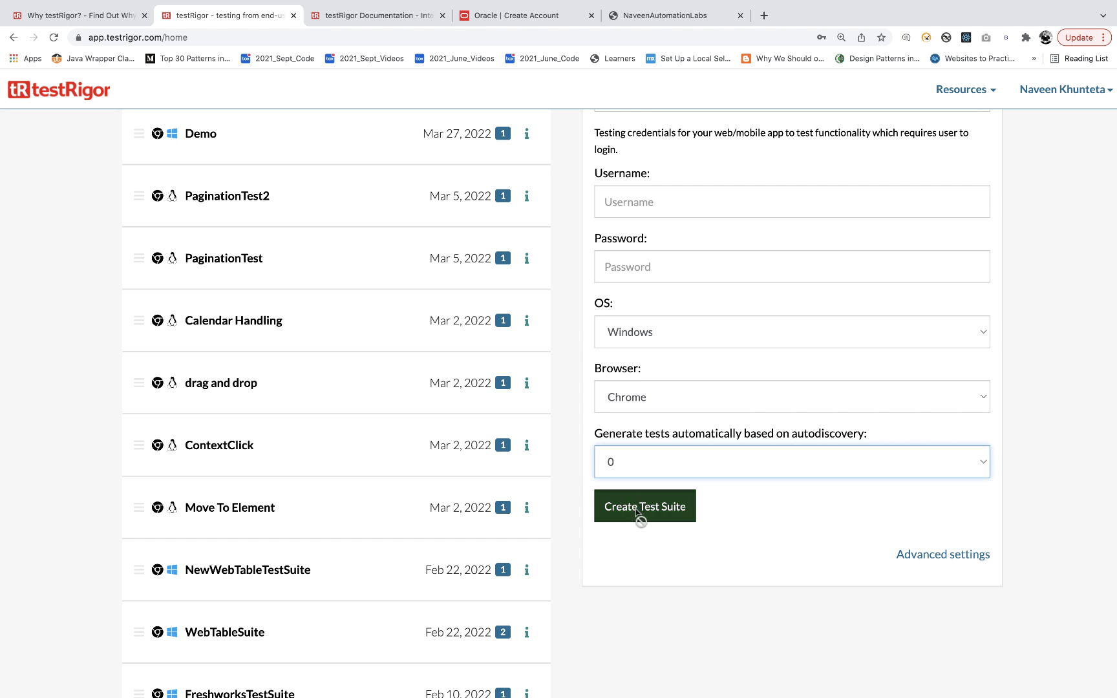
# Switch to the text editor and copy all nine lines of the NaveenAutomationLabs sign-up test steps.
pyautogui.hotkey('ctrl', 'Right')
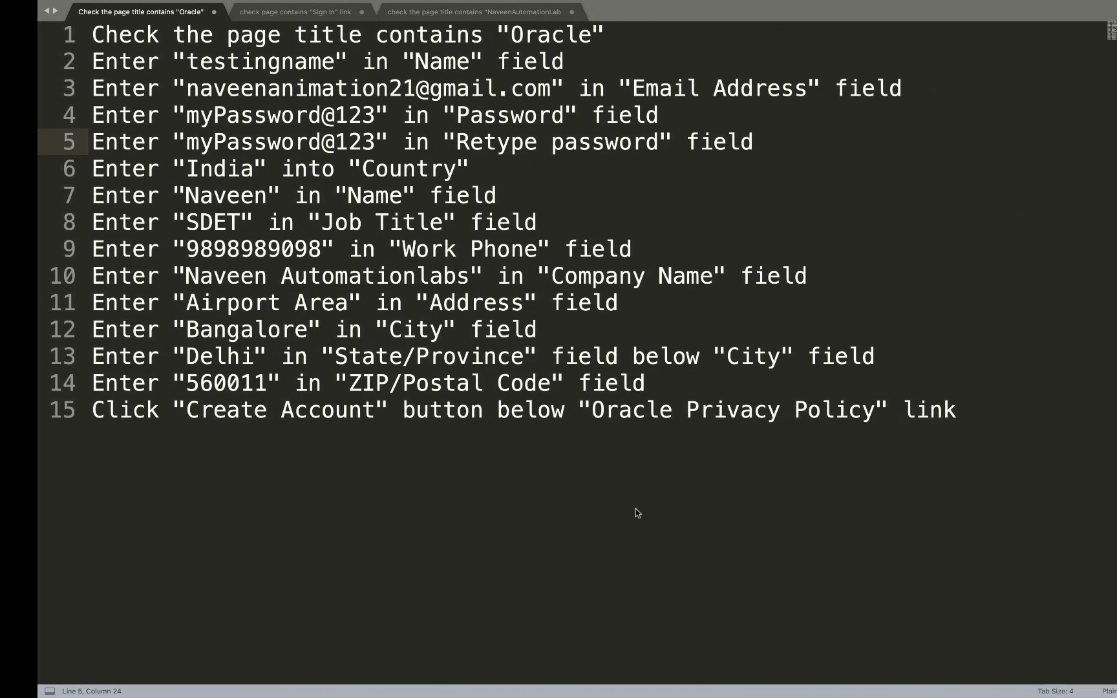
pyautogui.click(401, 14)
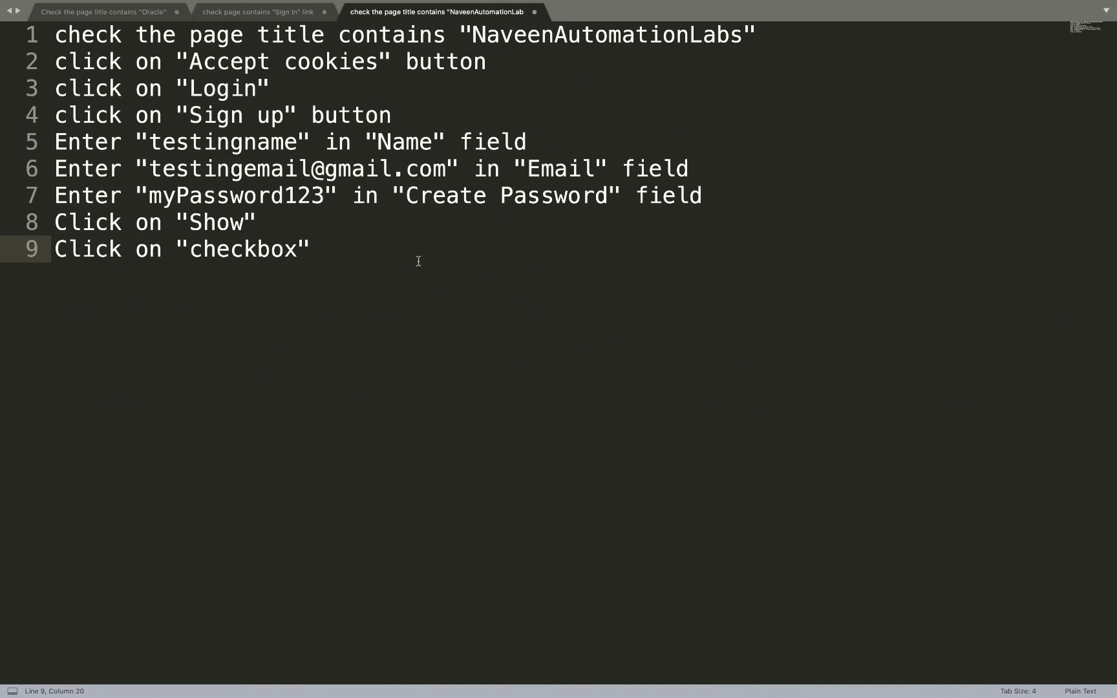
pyautogui.moveTo(340, 251); pyautogui.dragTo(33, 43)
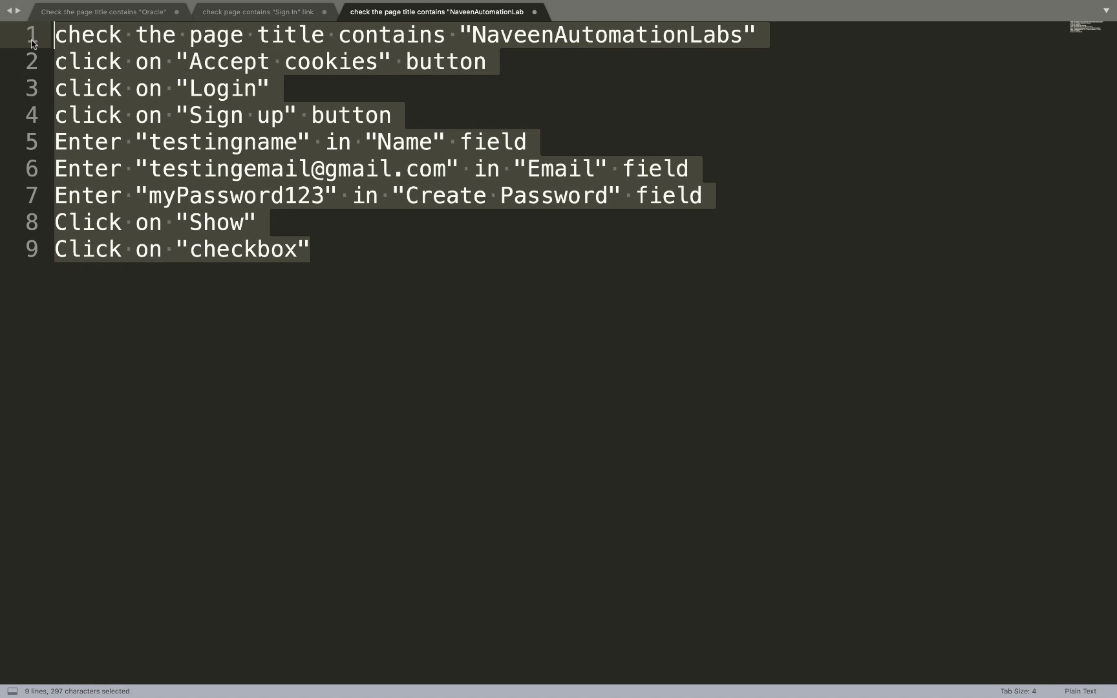
pyautogui.press('super+c')
# Review the NaveenAutomationLabs steps line by line, from the page title check through cookies, login and sign-up to the name entry.
pyautogui.click(378, 91)
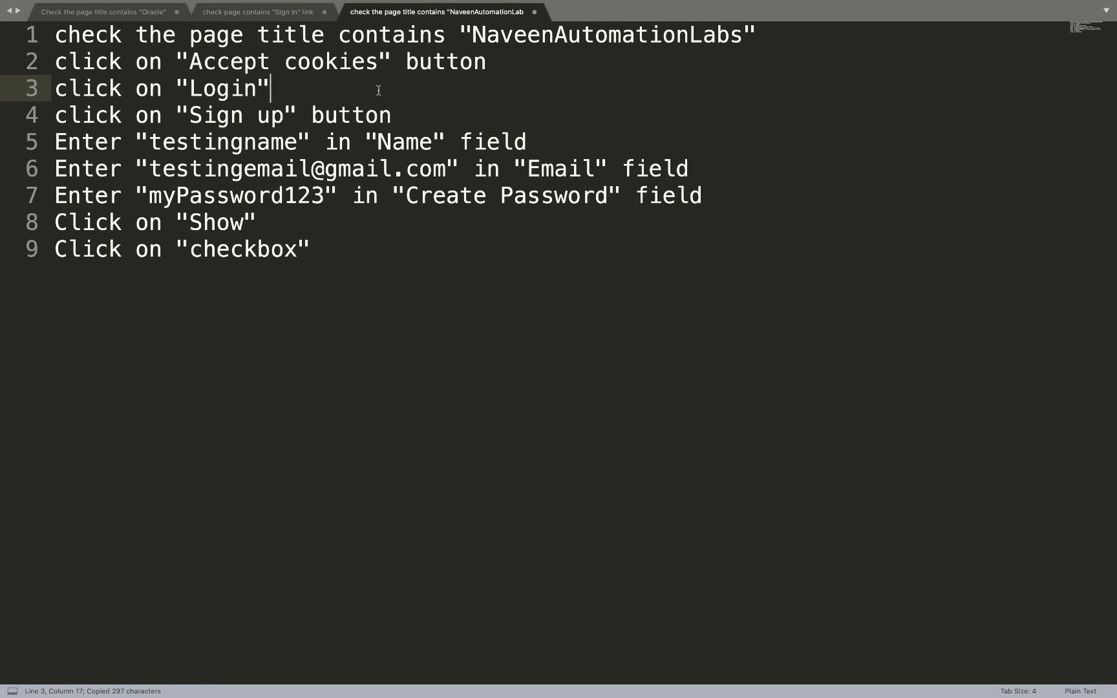
pyautogui.doubleClick(555, 39)
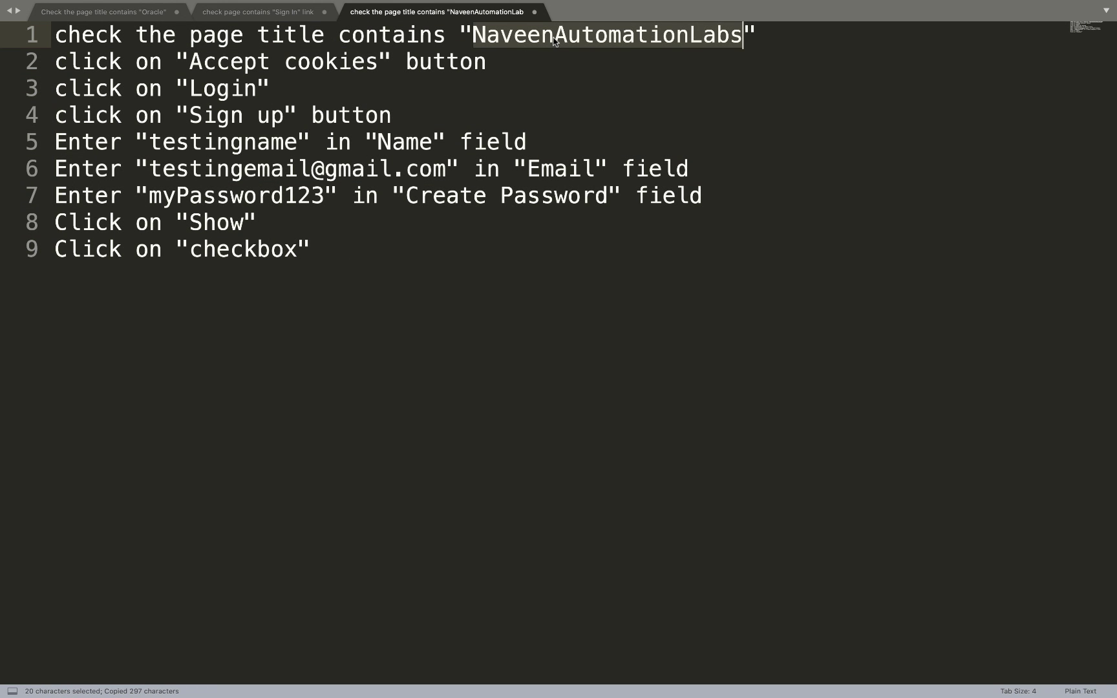
pyautogui.doubleClick(331, 63)
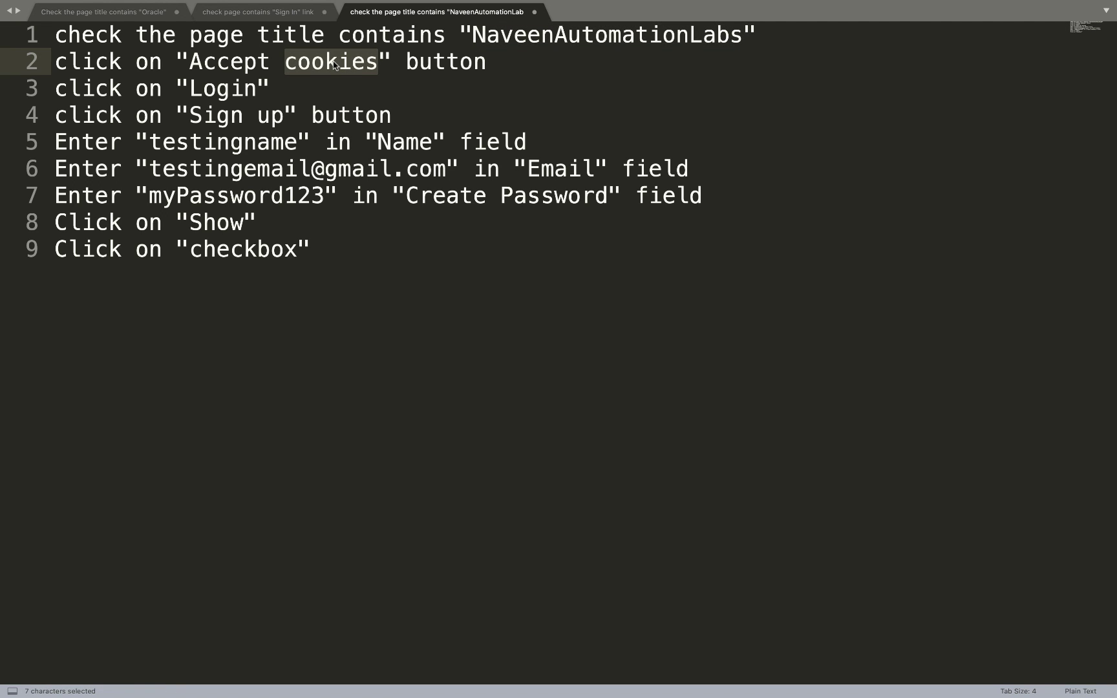
pyautogui.doubleClick(231, 88)
pyautogui.doubleClick(241, 110)
pyautogui.tripleClick(243, 118)
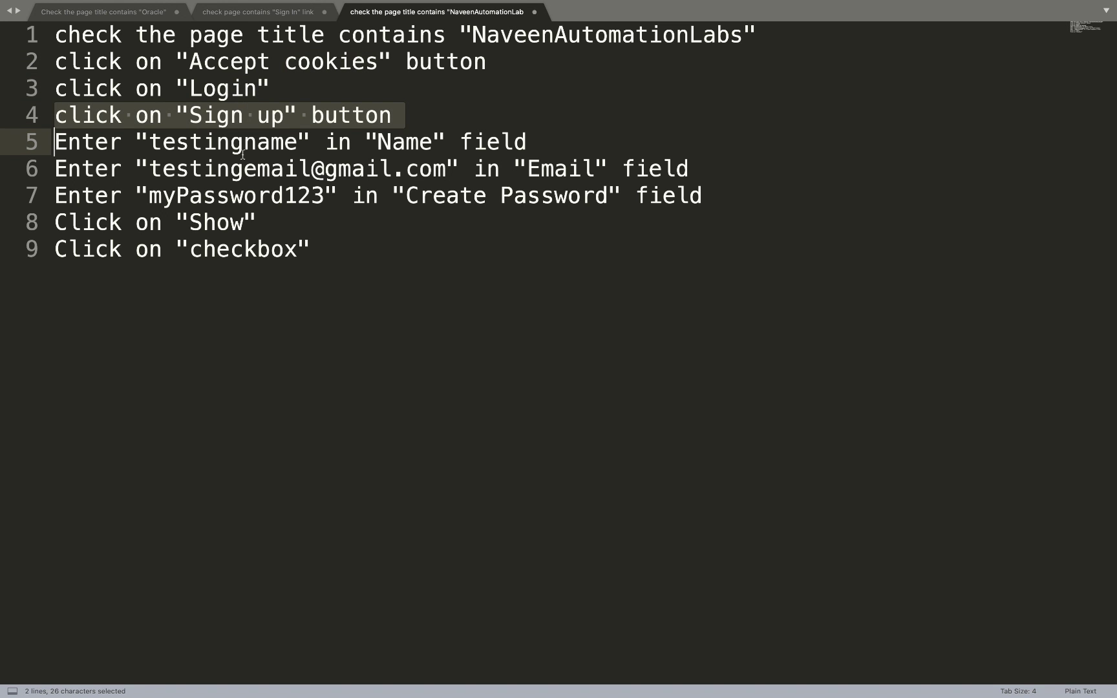
pyautogui.tripleClick(244, 152)
pyautogui.click(336, 288)
# Switch to the Naveen Automation site in the browser, examine its Login and Sign Up forms, and close the sign-up form.
pyautogui.press('super+Tab')
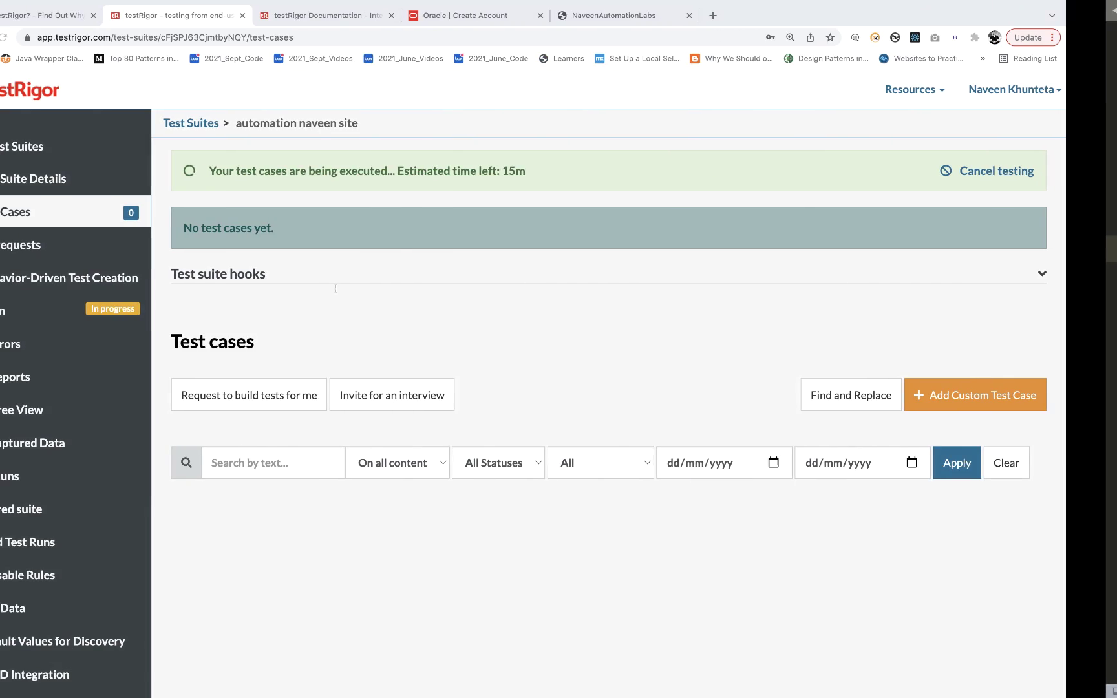
pyautogui.click(663, 18)
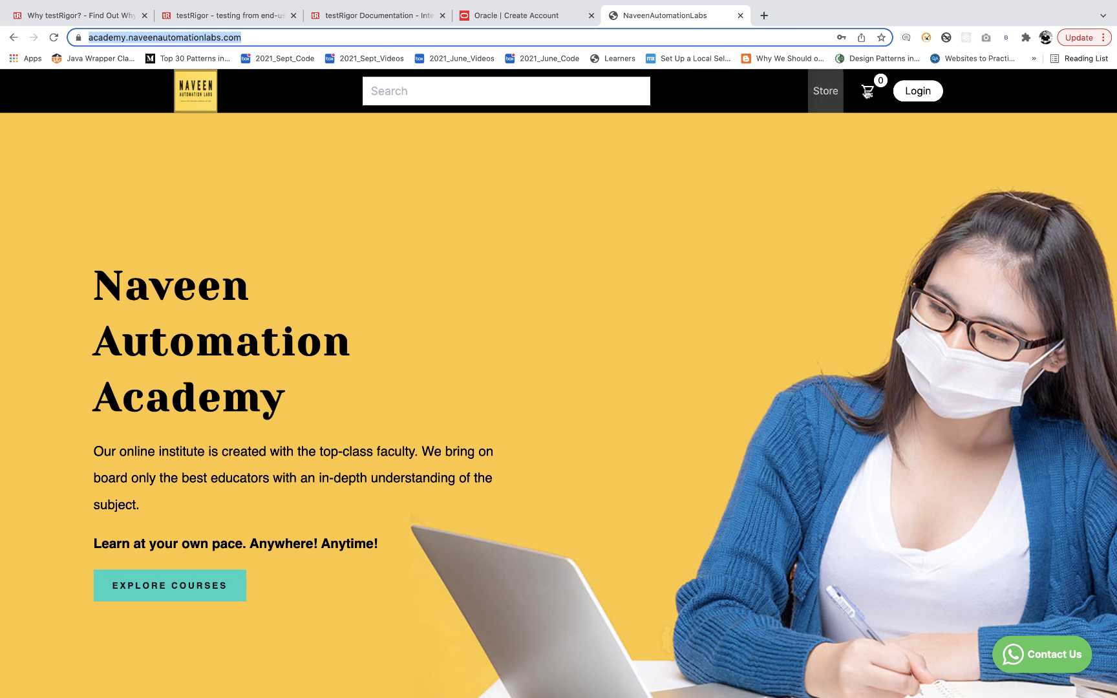
pyautogui.click(912, 97)
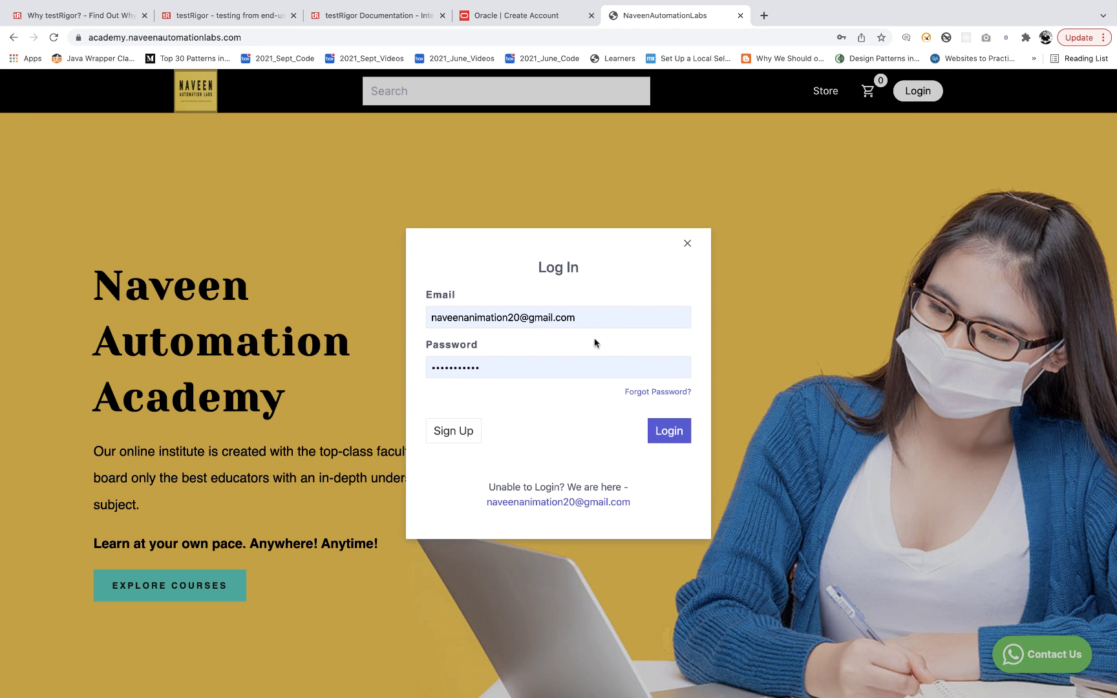
pyautogui.click(464, 444)
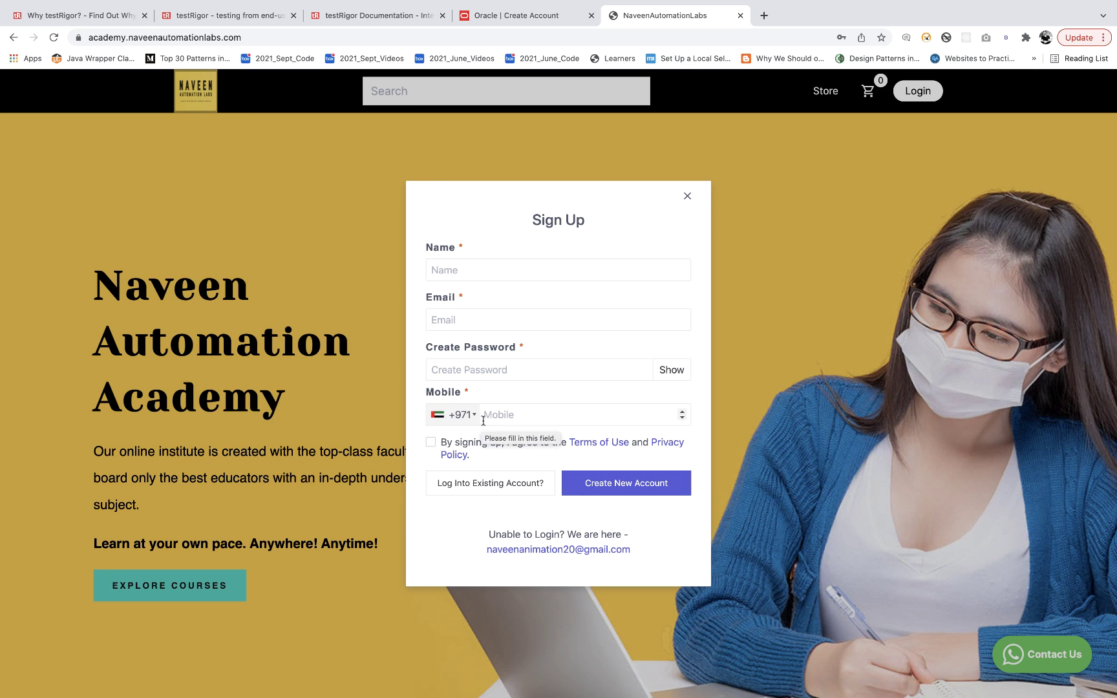
pyautogui.click(580, 482)
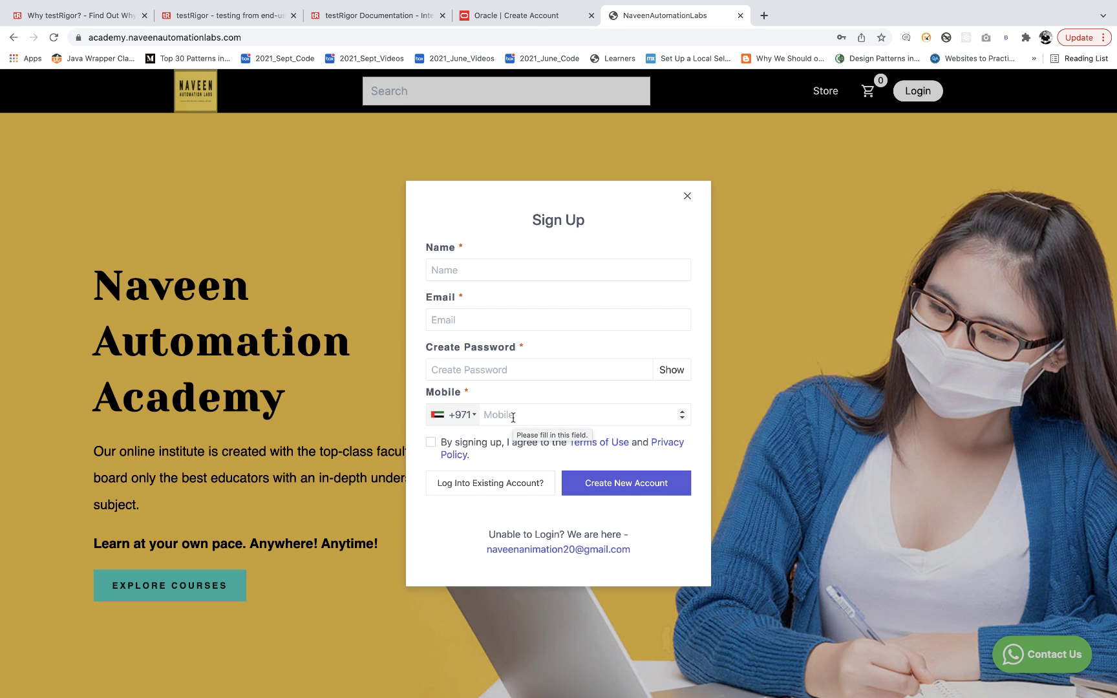
pyautogui.click(686, 197)
# Copy all nine NaveenAutomationLabs test steps in the text editor again and return to the browser.
pyautogui.click(398, 19)
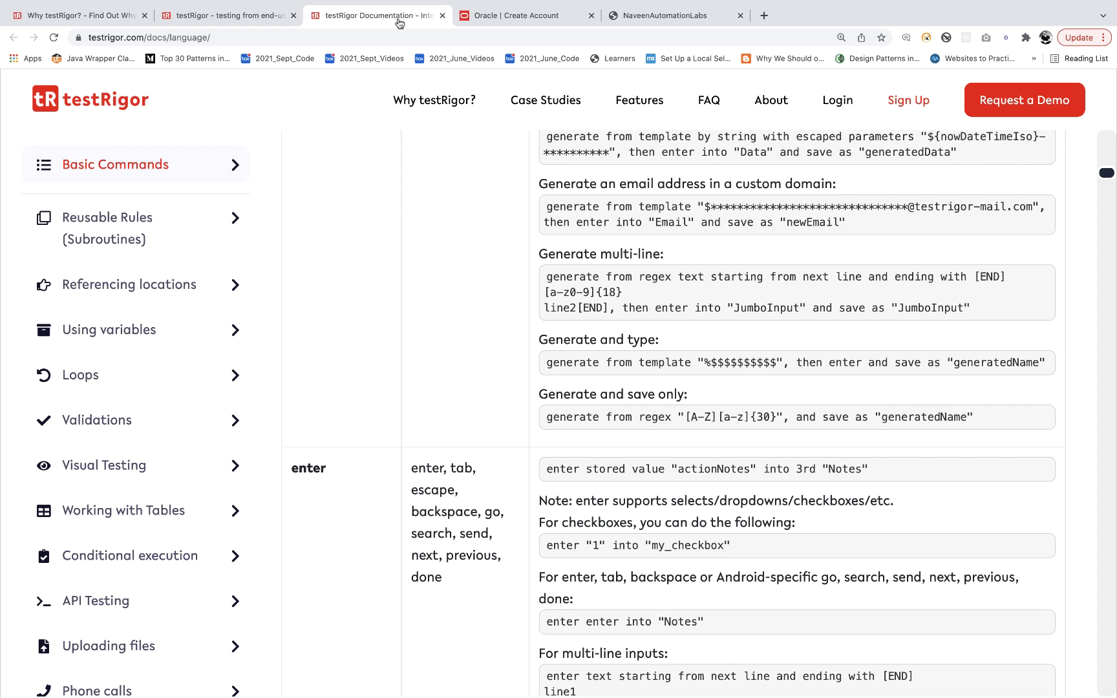
pyautogui.hotkey('ctrl', 'Right')
pyautogui.moveTo(351, 283); pyautogui.dragTo(0, 29)
pyautogui.press('super+c')
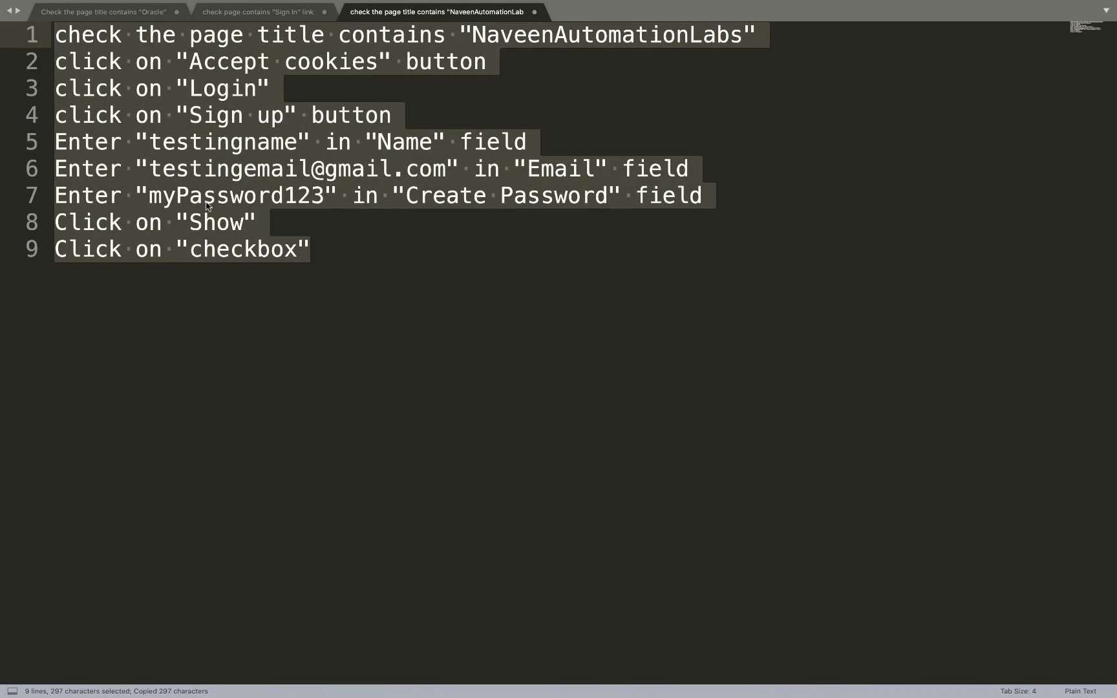
pyautogui.click(257, 249)
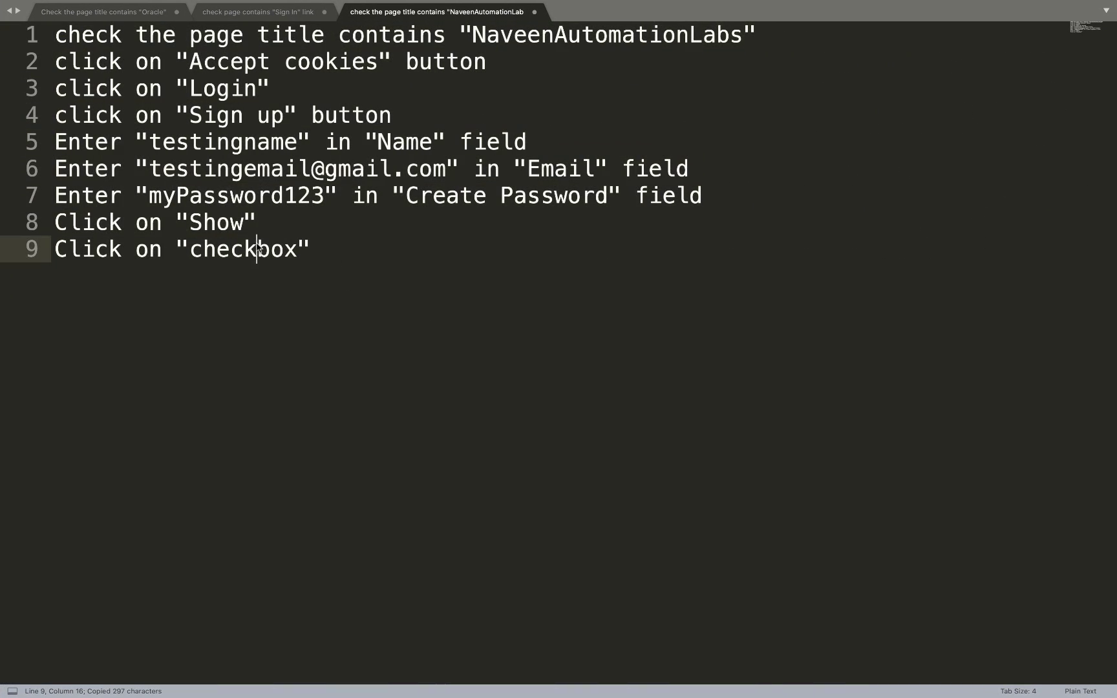
pyautogui.click(342, 307)
pyautogui.press('super+Tab')
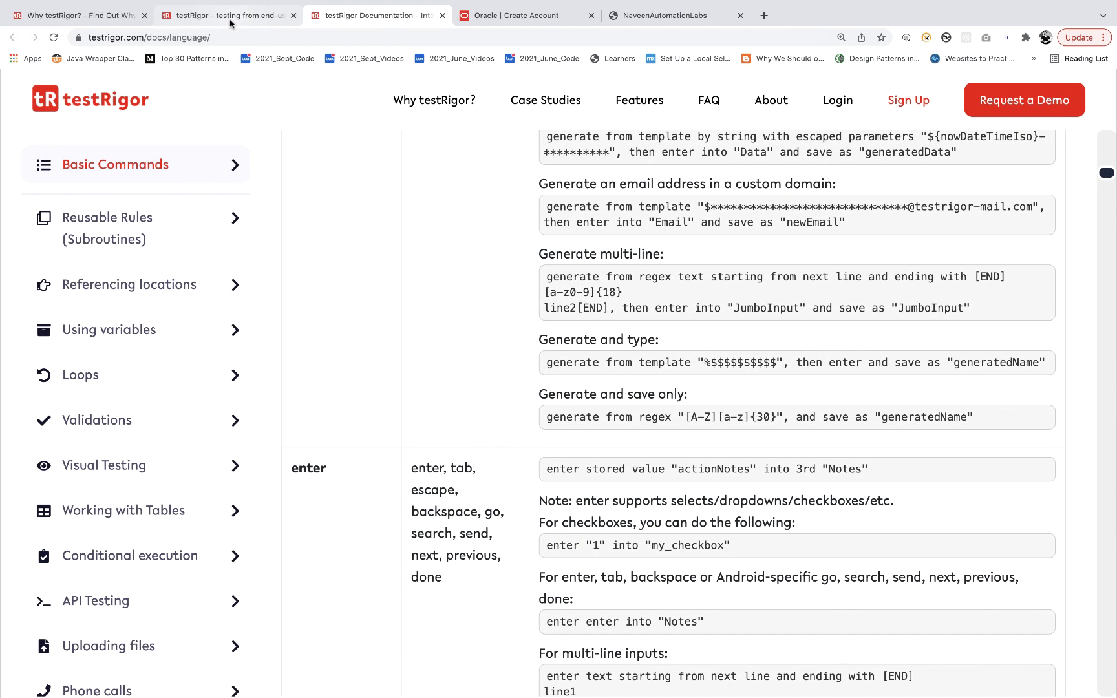
# Start a custom test case in the automation naveen site suite and paste the copied sign-up steps, including the Create Password entry.
pyautogui.click(230, 20)
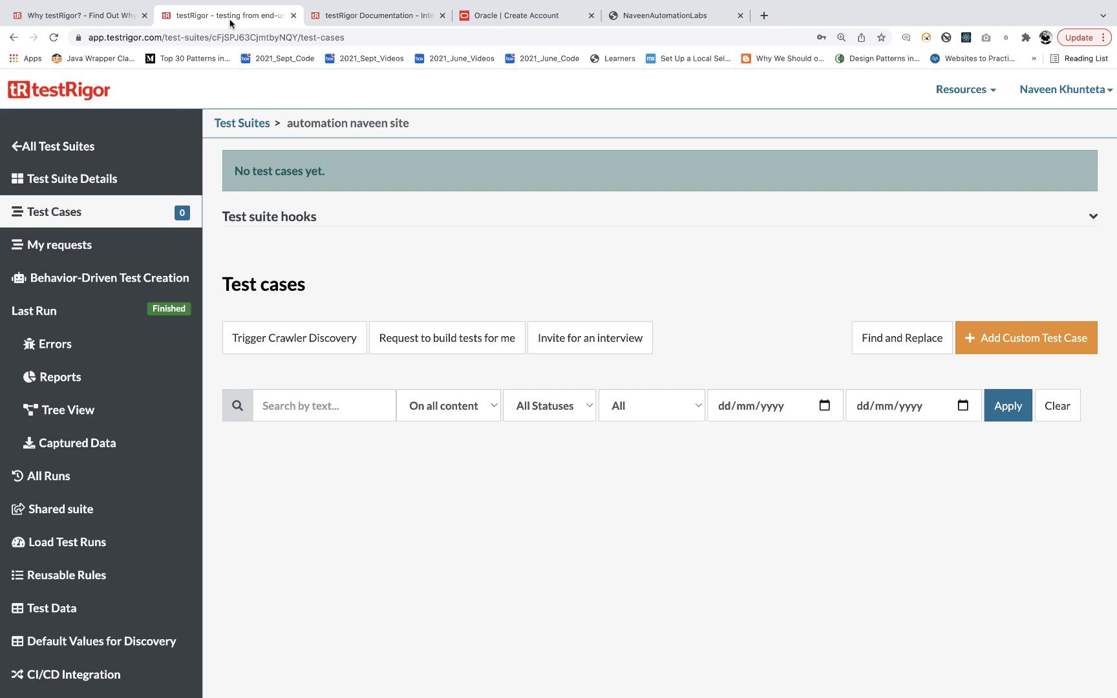
pyautogui.click(1012, 343)
pyautogui.click(525, 318)
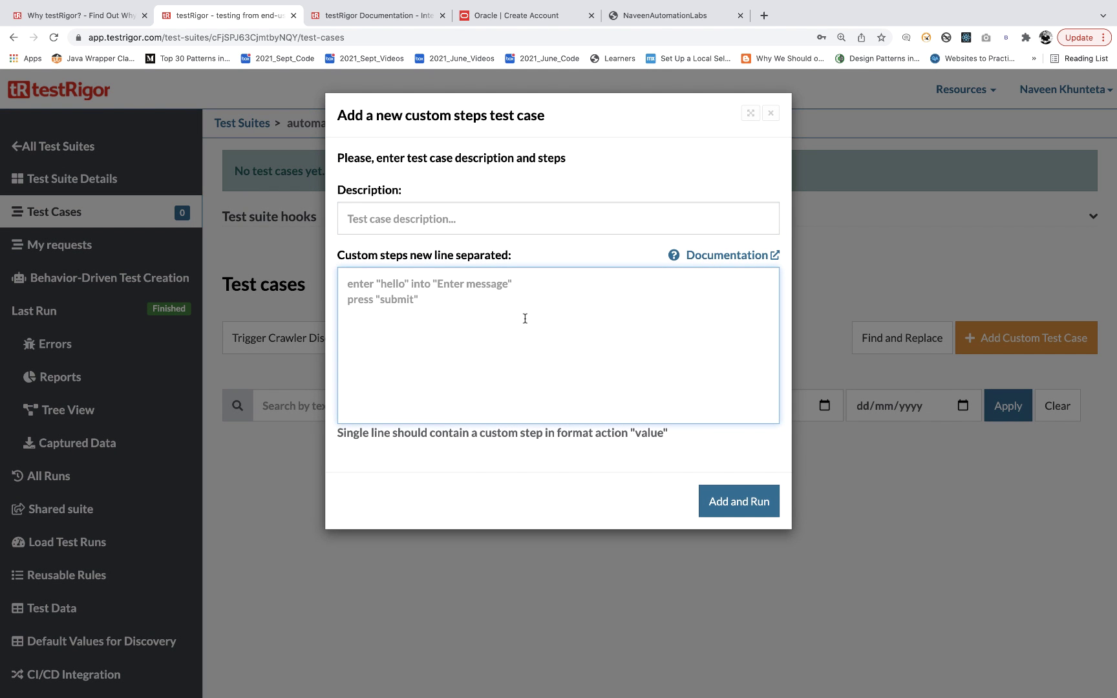
pyautogui.press('super+v')
# Describe the test case as "NAL Test Signup page", then add and run it.
pyautogui.click(433, 214)
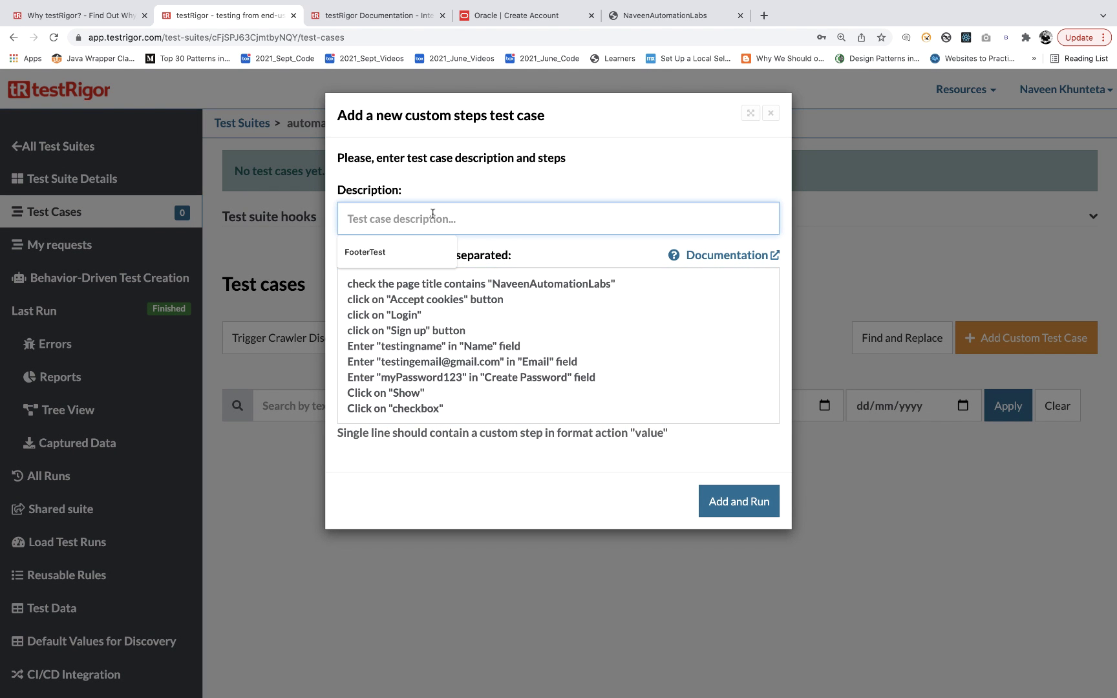
pyautogui.write('NAL Test Signup pa')
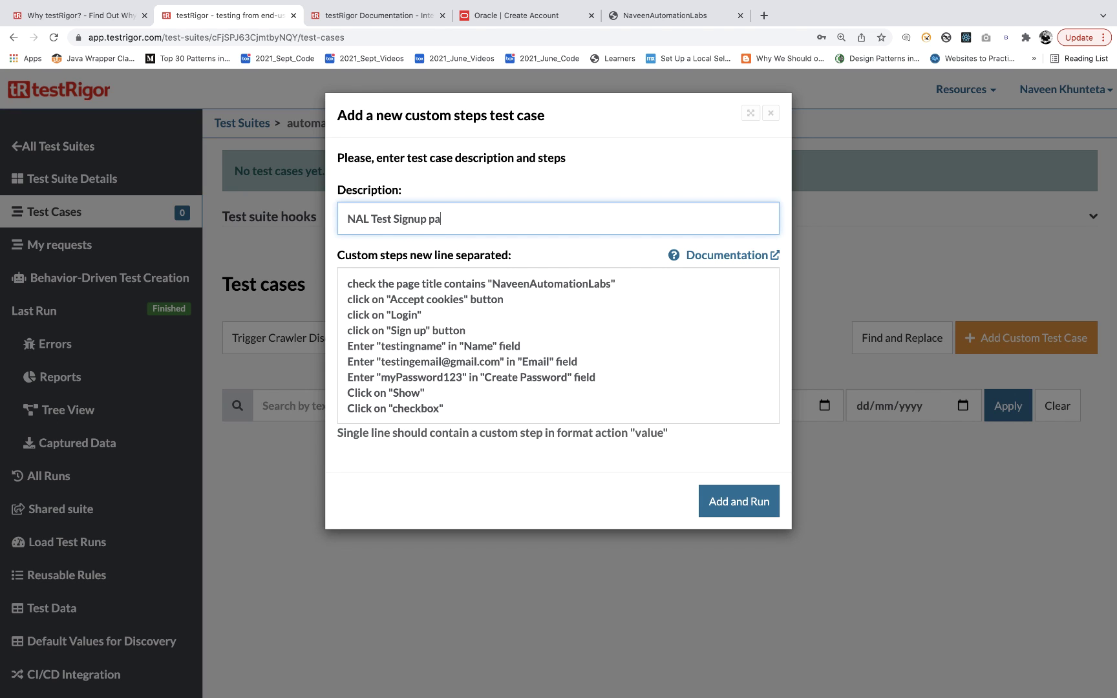
pyautogui.write('ge')
pyautogui.click(512, 392)
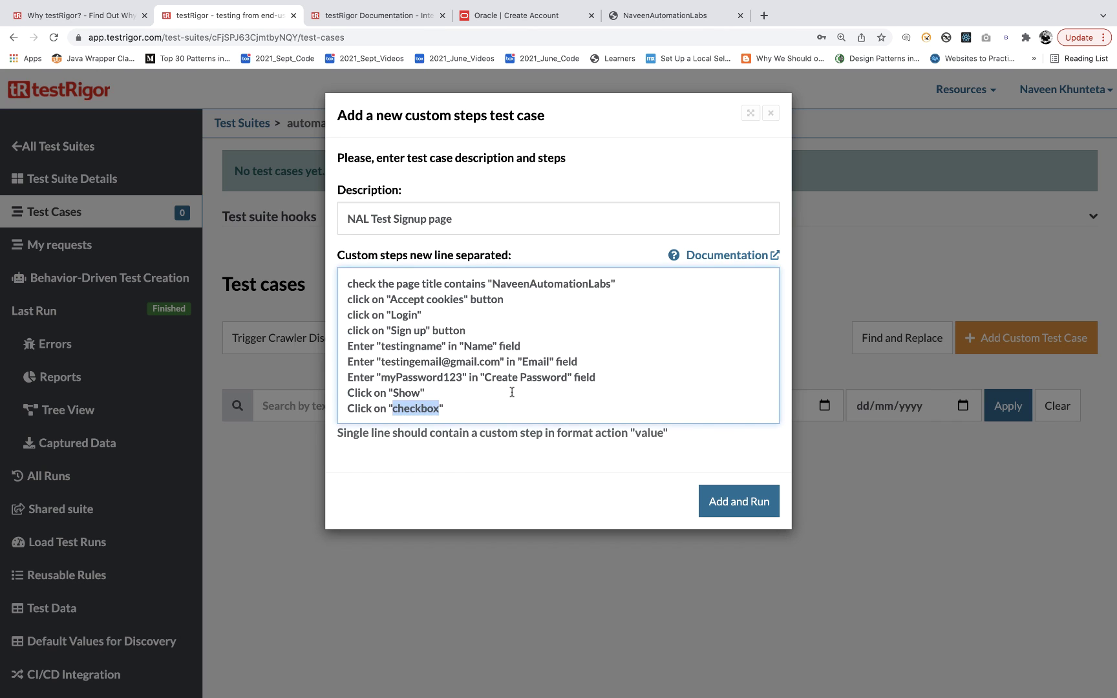
pyautogui.click(731, 503)
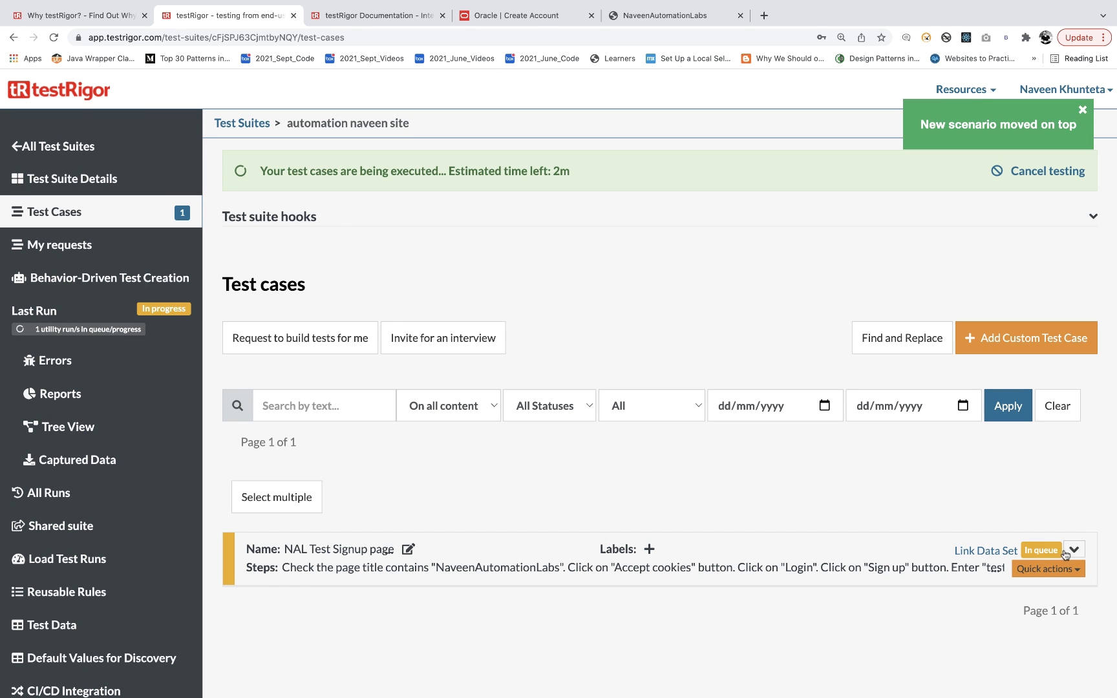
# Expand the NAL Test Signup page test case and follow its run through the step screenshots.
pyautogui.click(1075, 553)
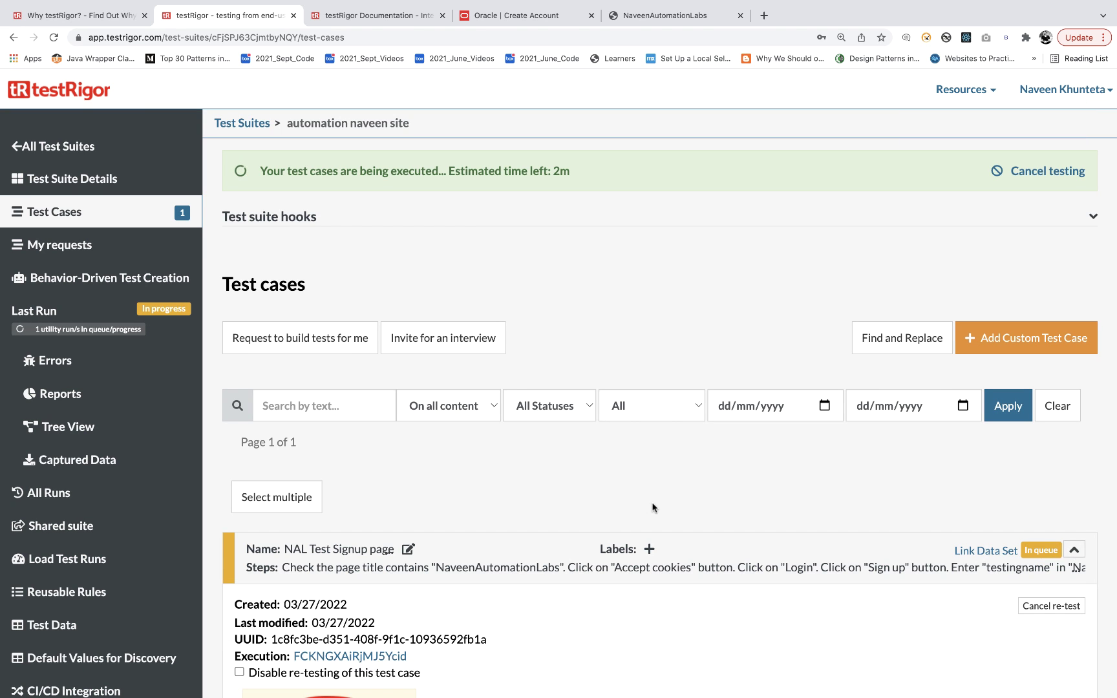
pyautogui.scroll(-6, 653, 507)
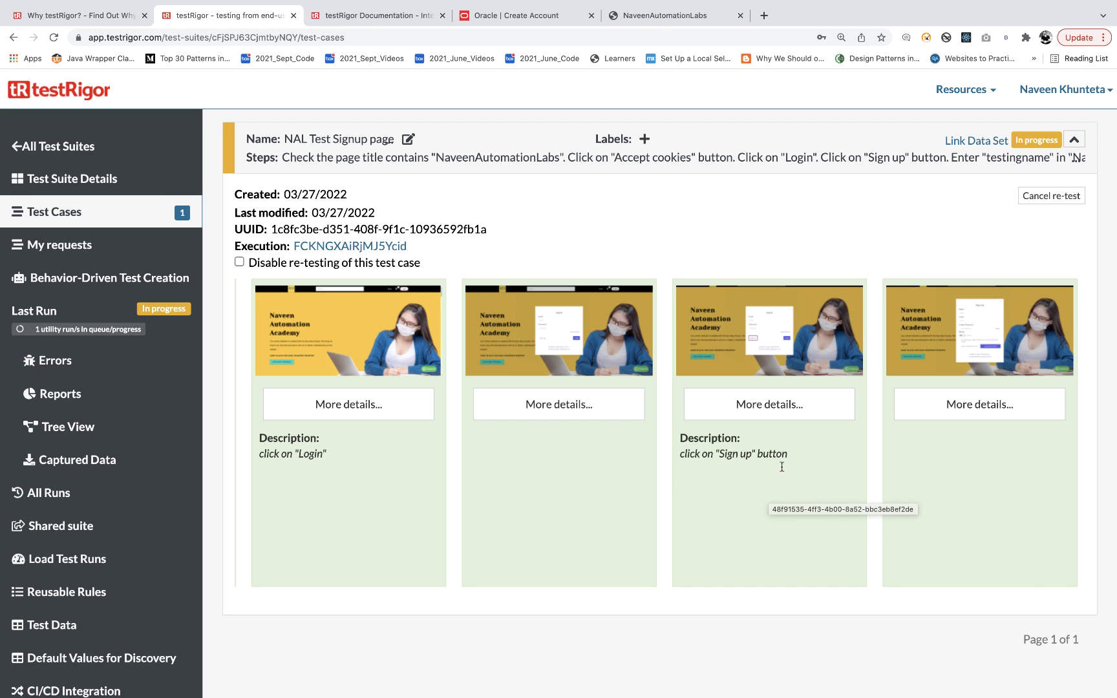
pyautogui.doubleClick(726, 454)
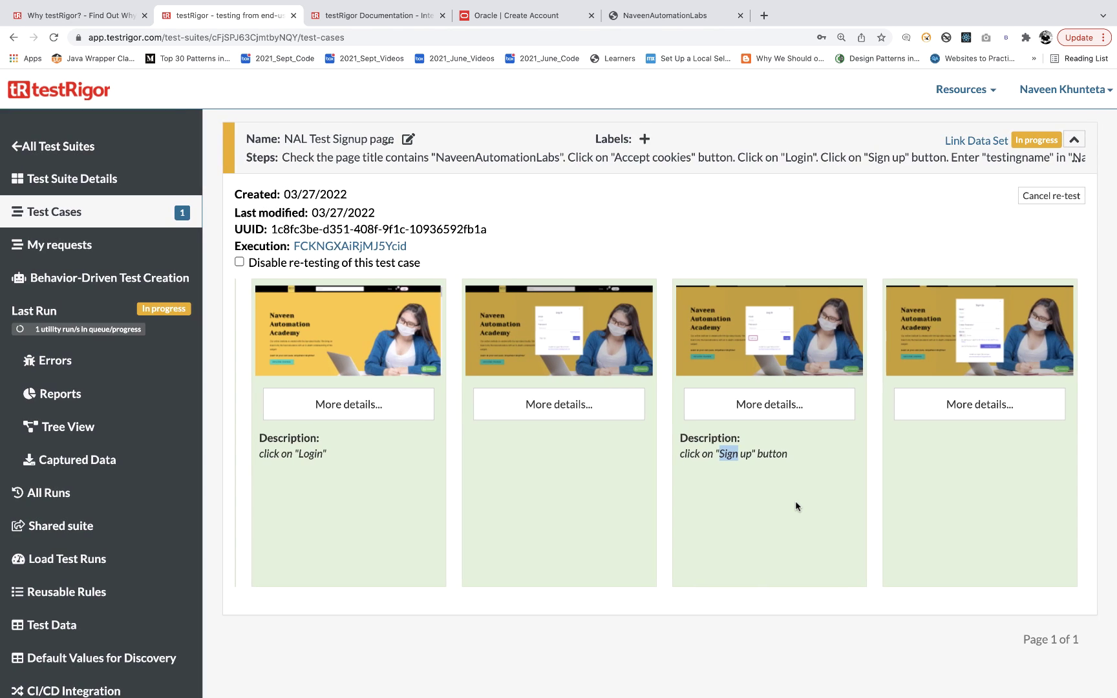
pyautogui.hscroll(-15, 819, 464)
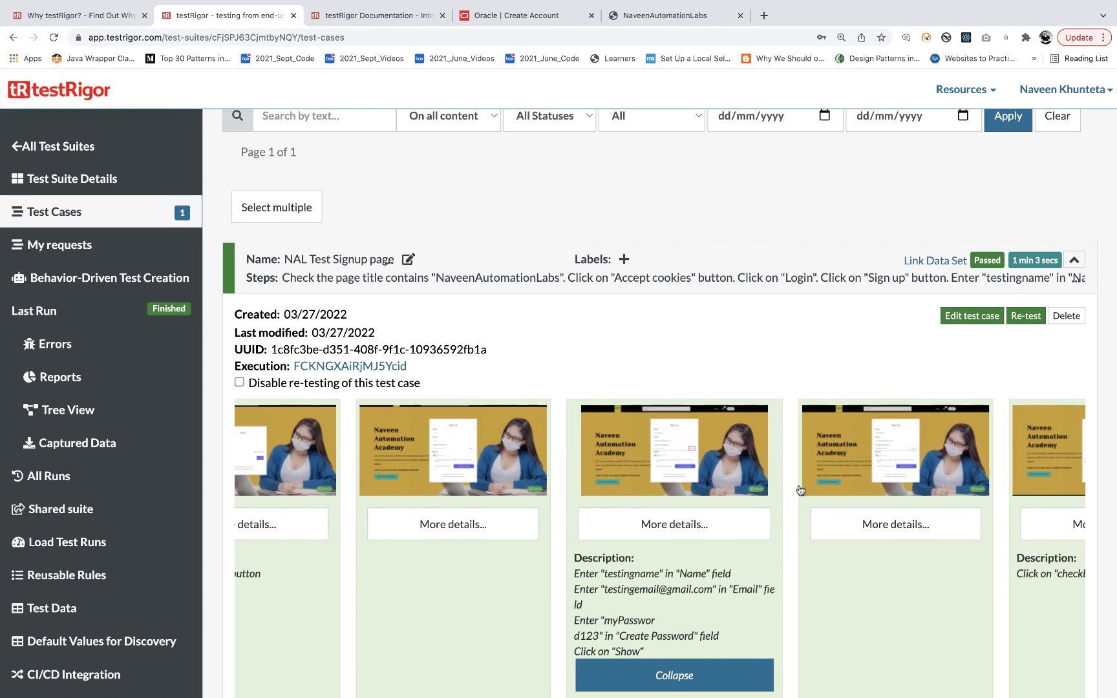
# Expand the details of the first screenshot in the NAL Test Signup page run and view its errors info.
pyautogui.scroll(3, 801, 489)
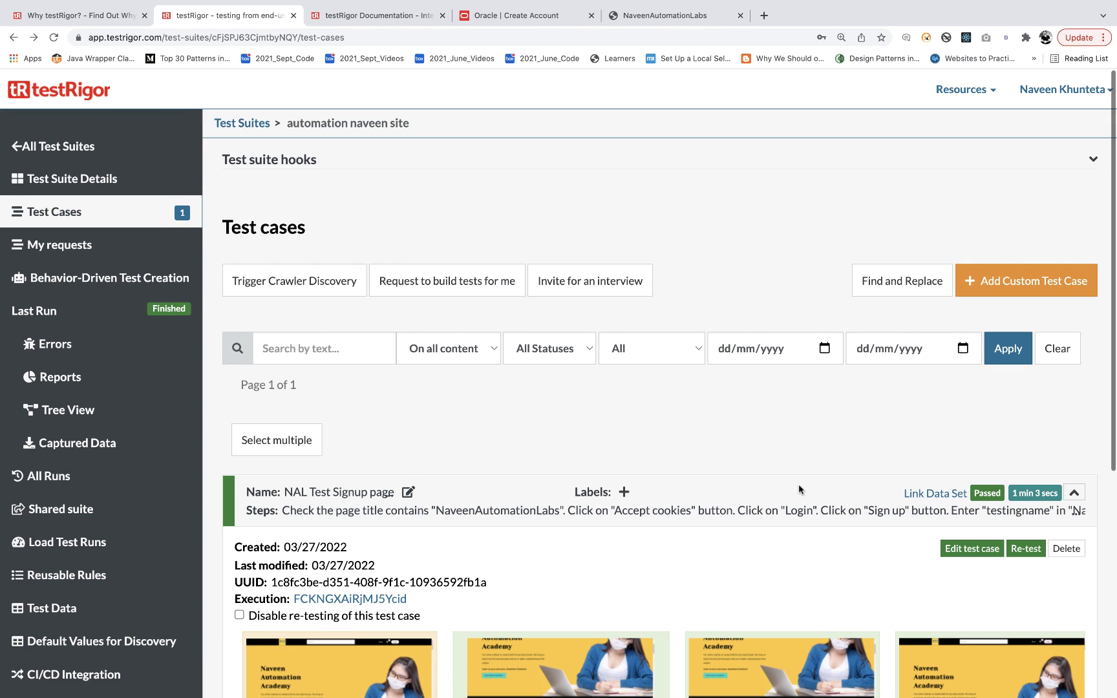
pyautogui.scroll(-5, 800, 489)
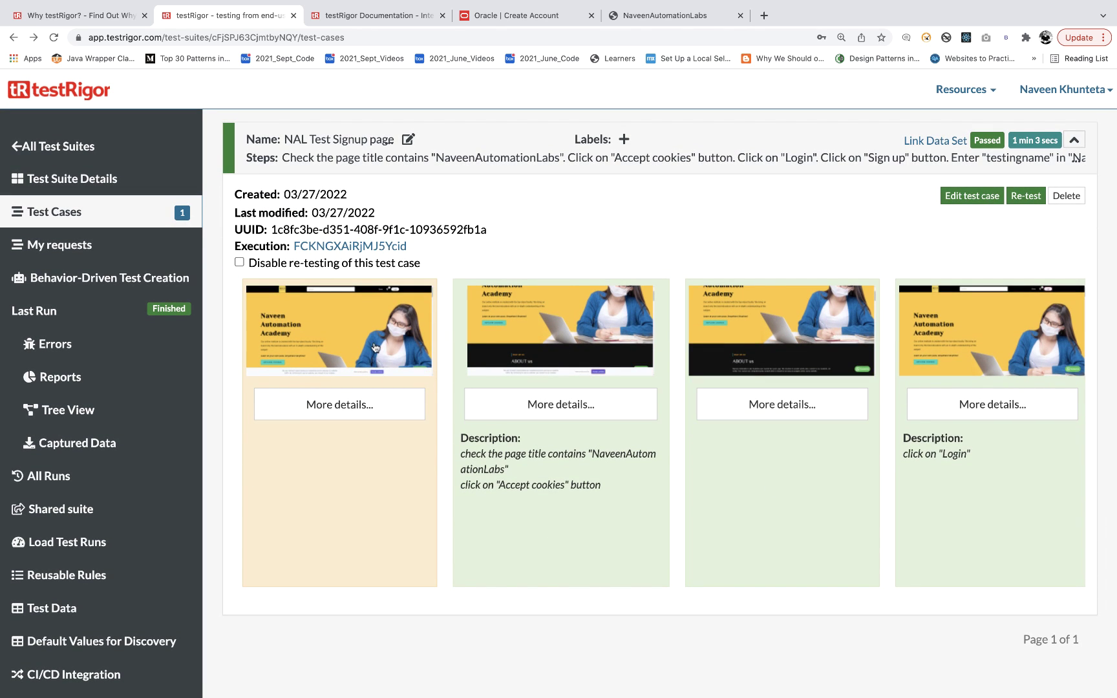
pyautogui.click(362, 409)
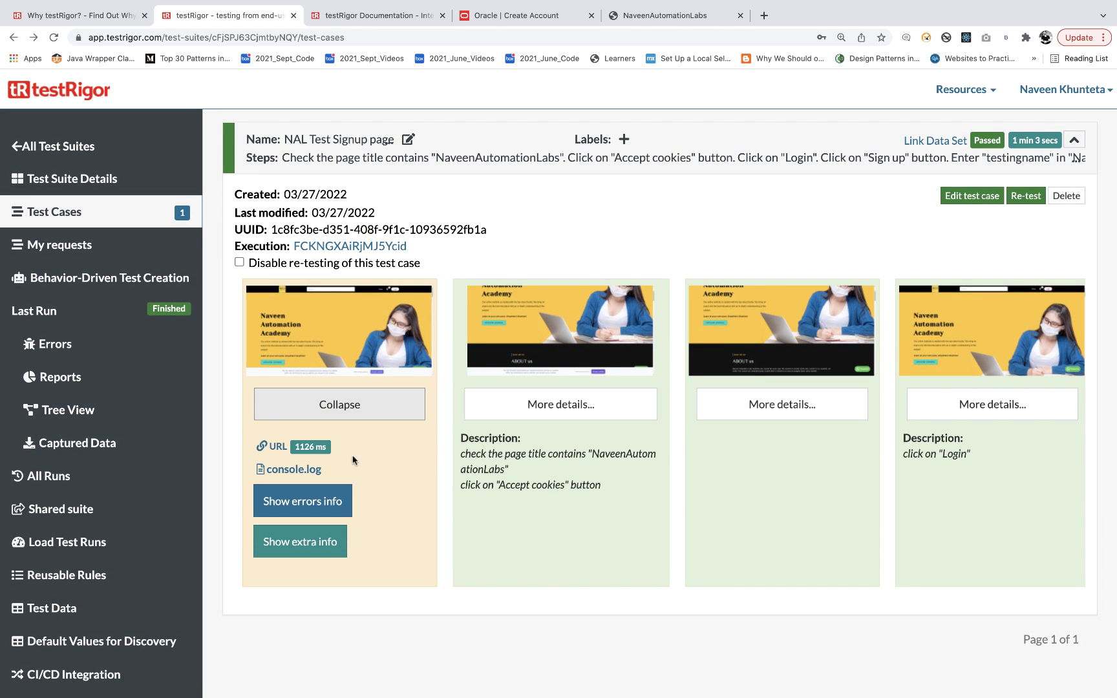
pyautogui.click(327, 509)
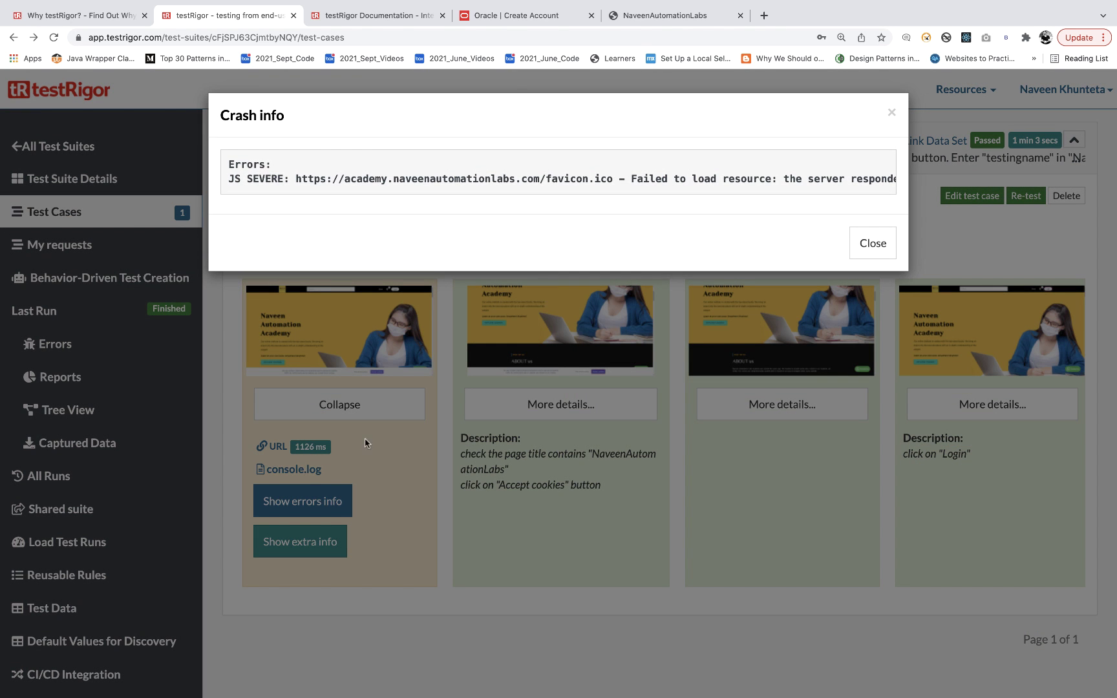
# Read the JS error line in the crash info, close it, and enlarge the step 2 screenshot to check its description.
pyautogui.tripleClick(264, 180)
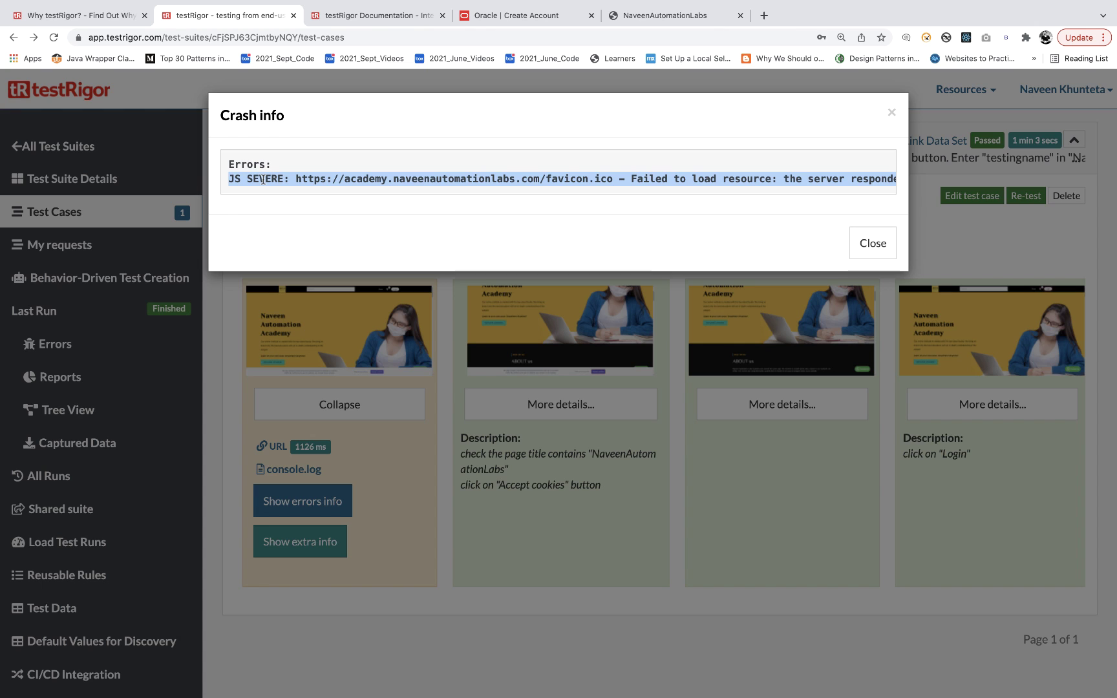
pyautogui.click(864, 246)
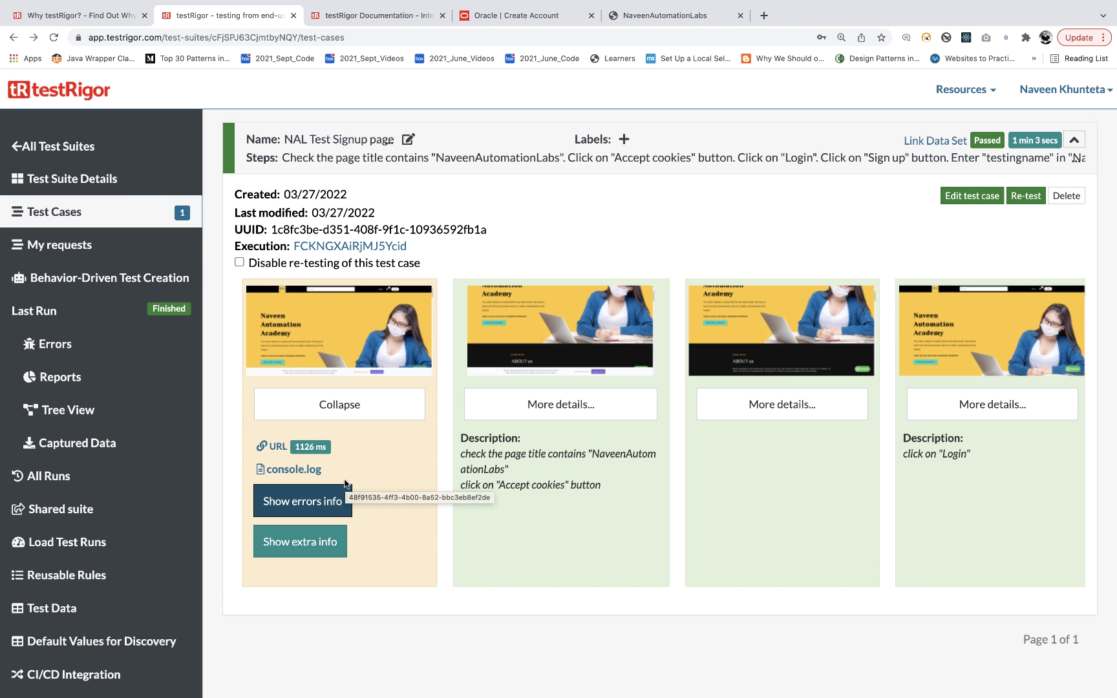
pyautogui.scroll(1, 569, 379)
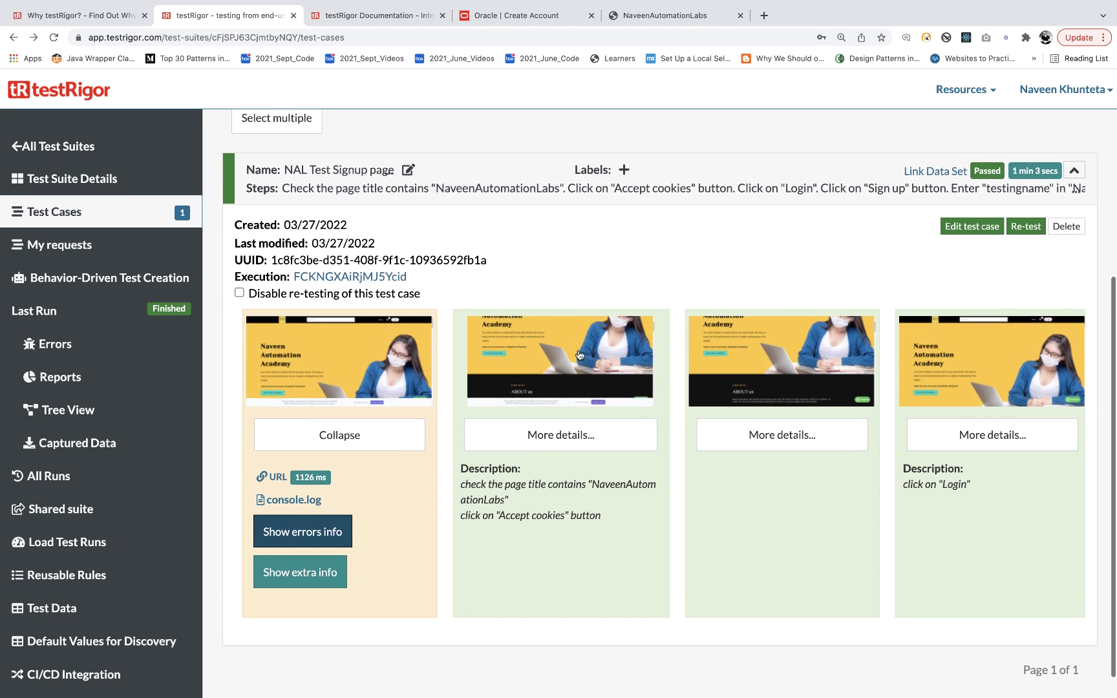
pyautogui.scroll(1, 641, 370)
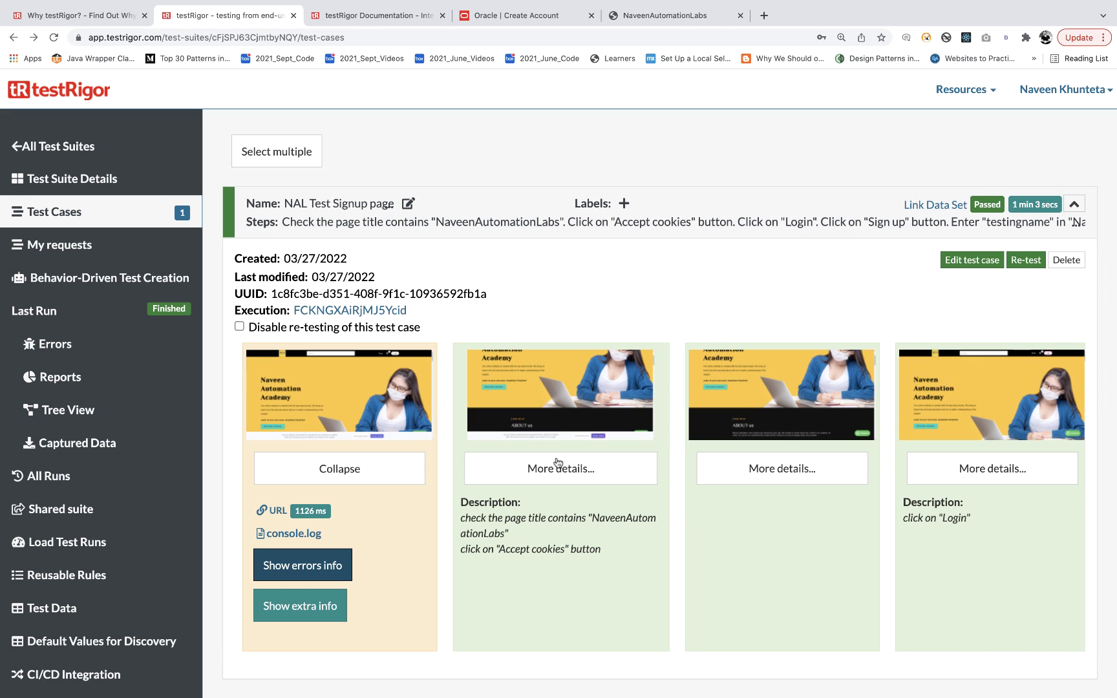
pyautogui.click(555, 421)
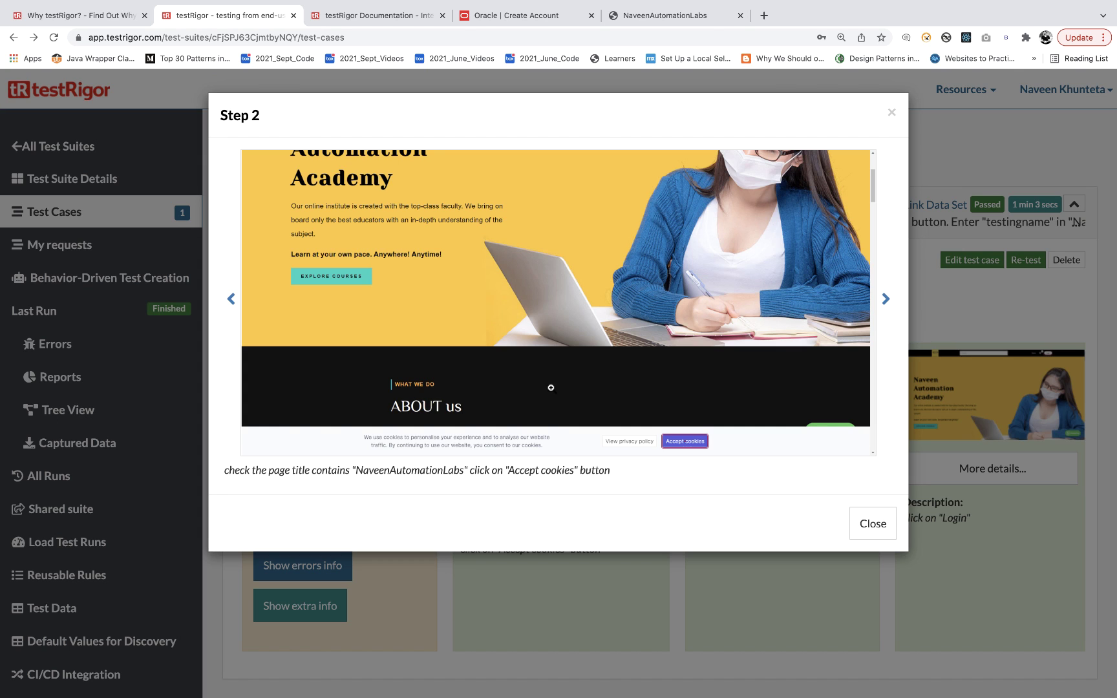
pyautogui.click(671, 441)
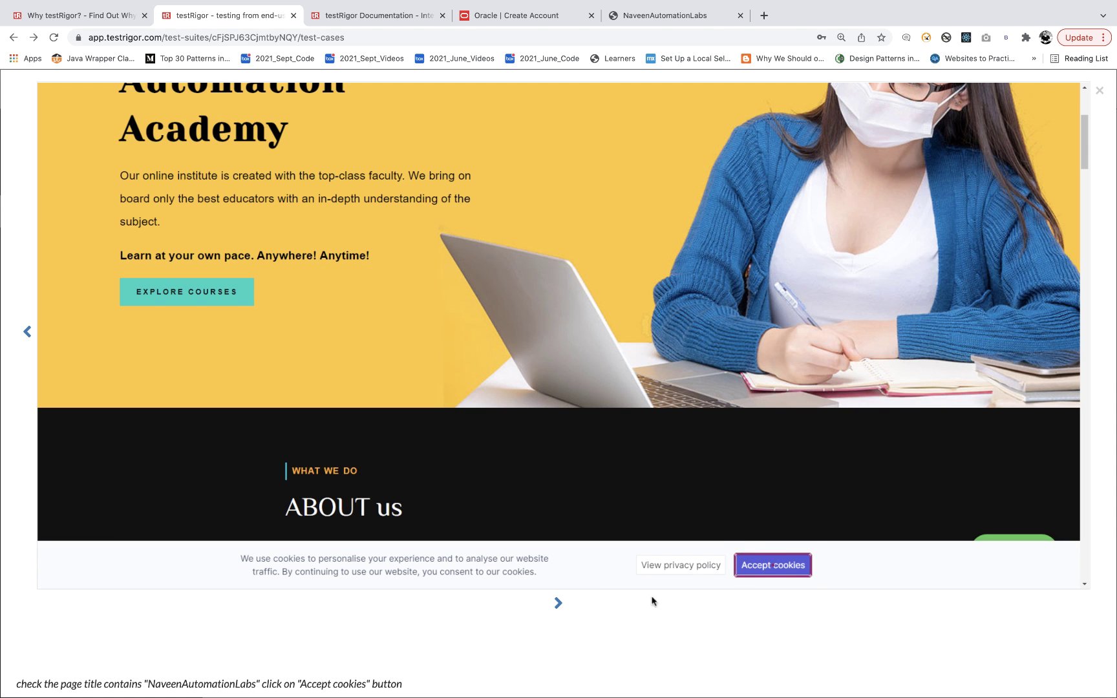
pyautogui.tripleClick(349, 682)
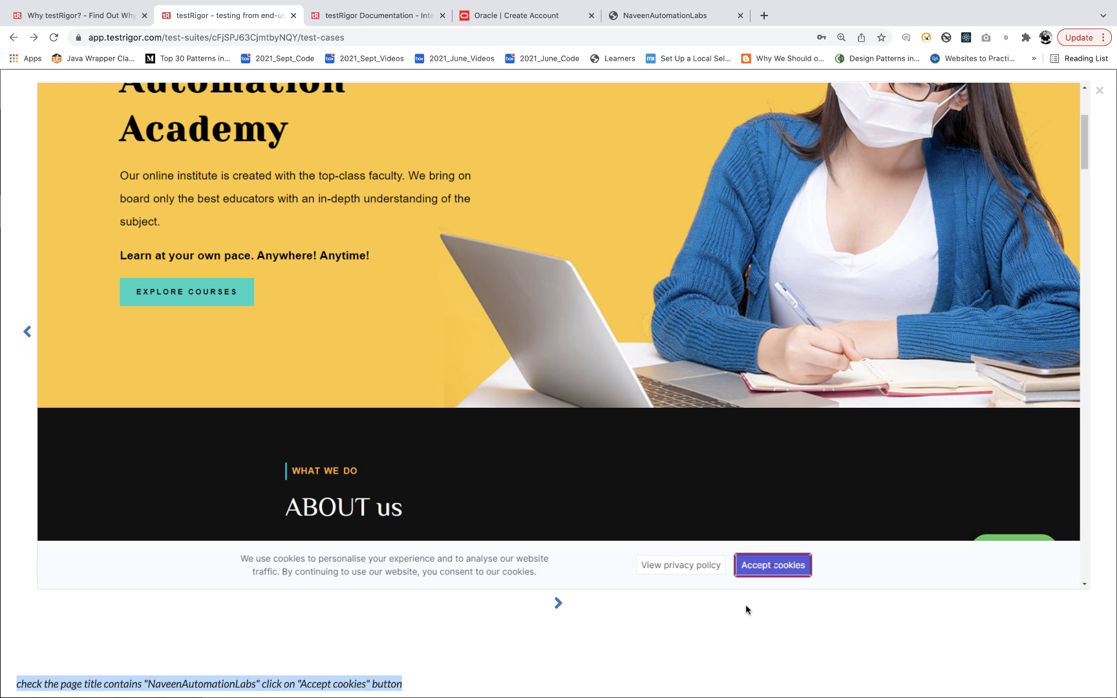
pyautogui.click(762, 563)
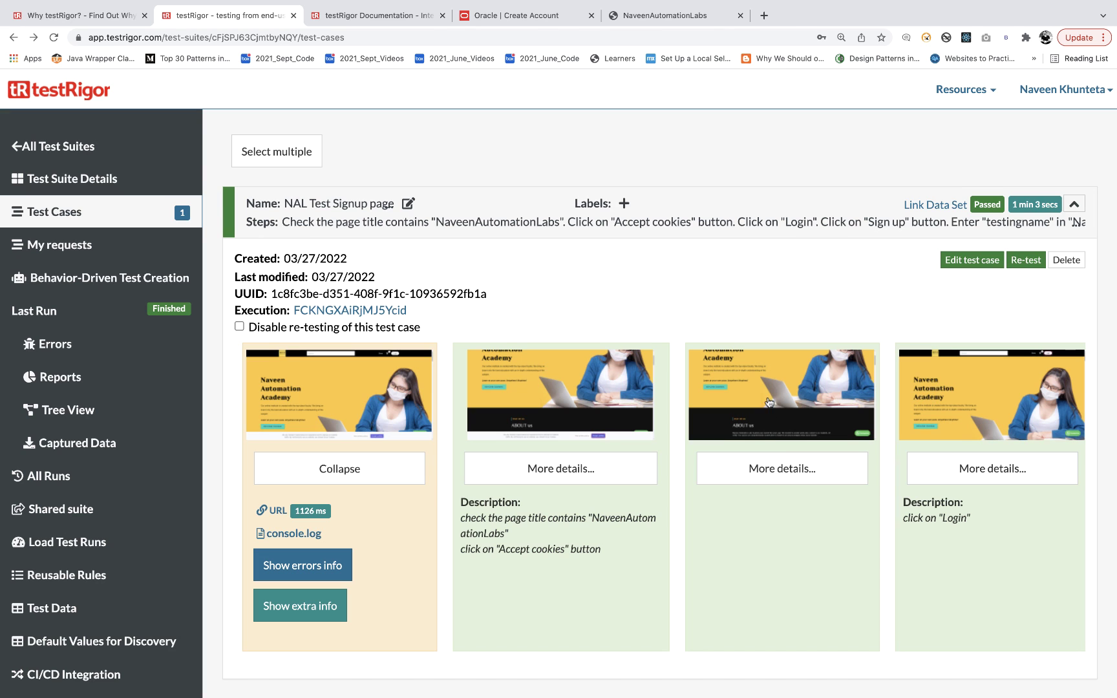
# Enlarge the step 4 screenshot to examine the highlighted Login element, and close it again.
pyautogui.hscroll(3, 885, 477)
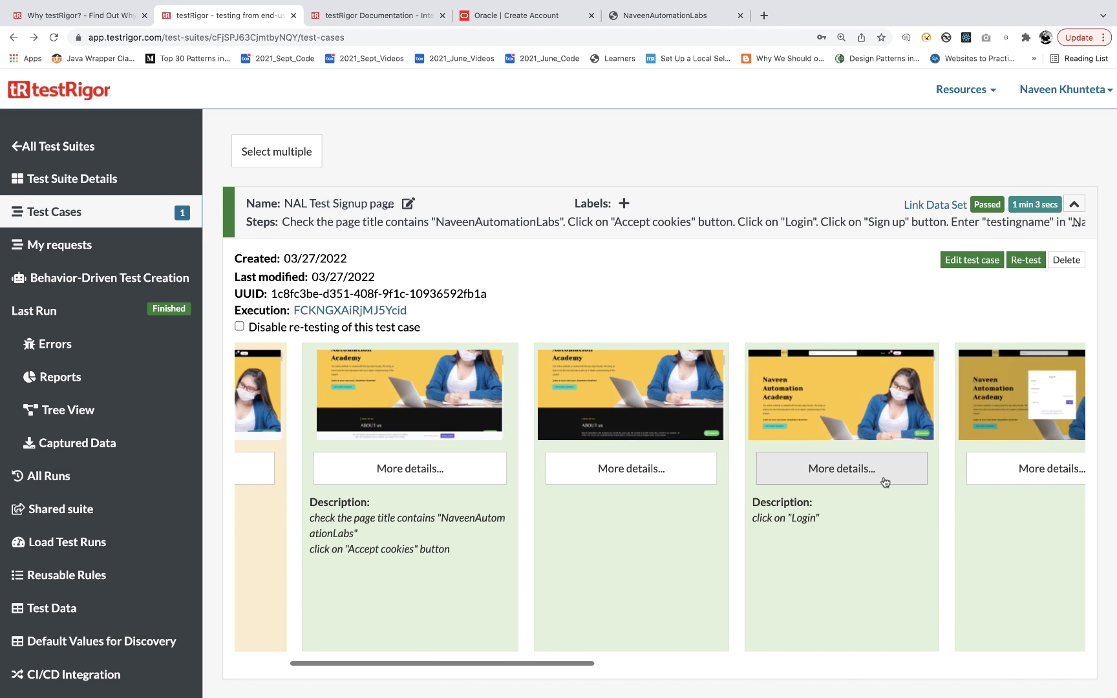
pyautogui.click(885, 480)
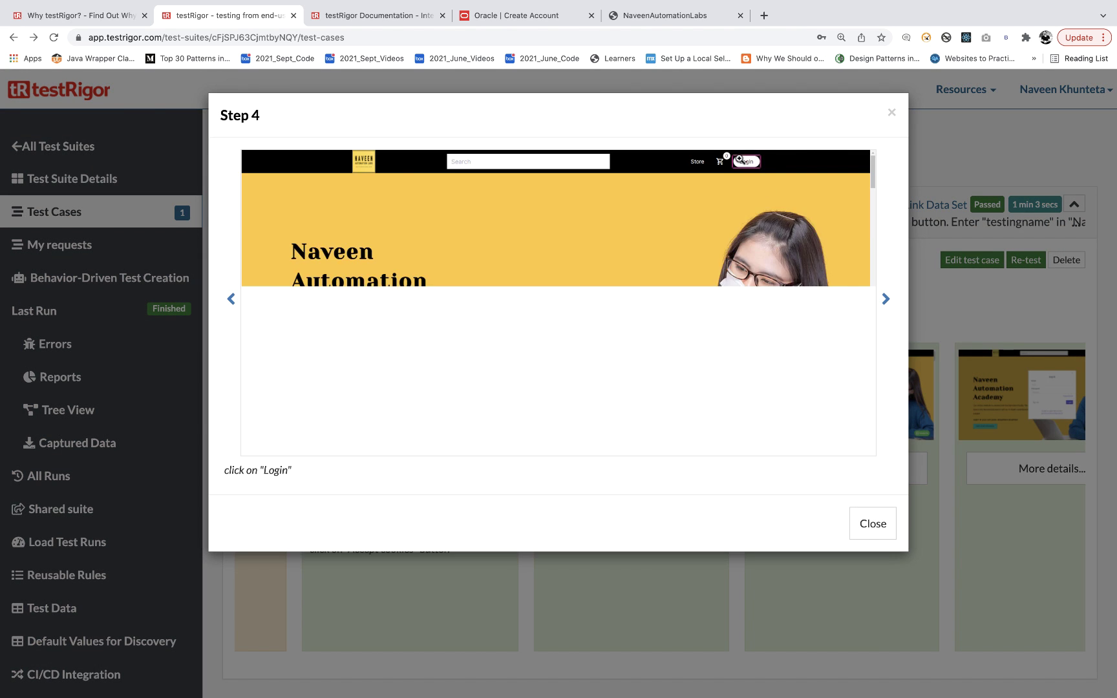
pyautogui.click(739, 158)
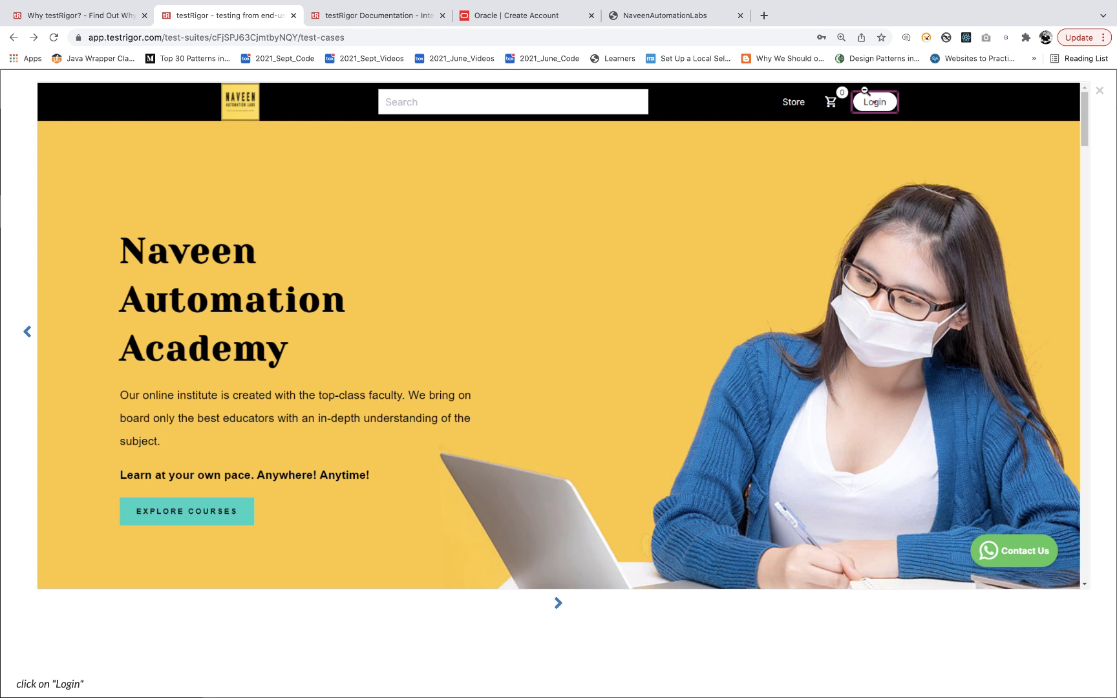
pyautogui.click(864, 90)
# View the step 5 and step 7 screenshots of the login and sign-up dialogs, closing each one.
pyautogui.hscroll(3, 898, 362)
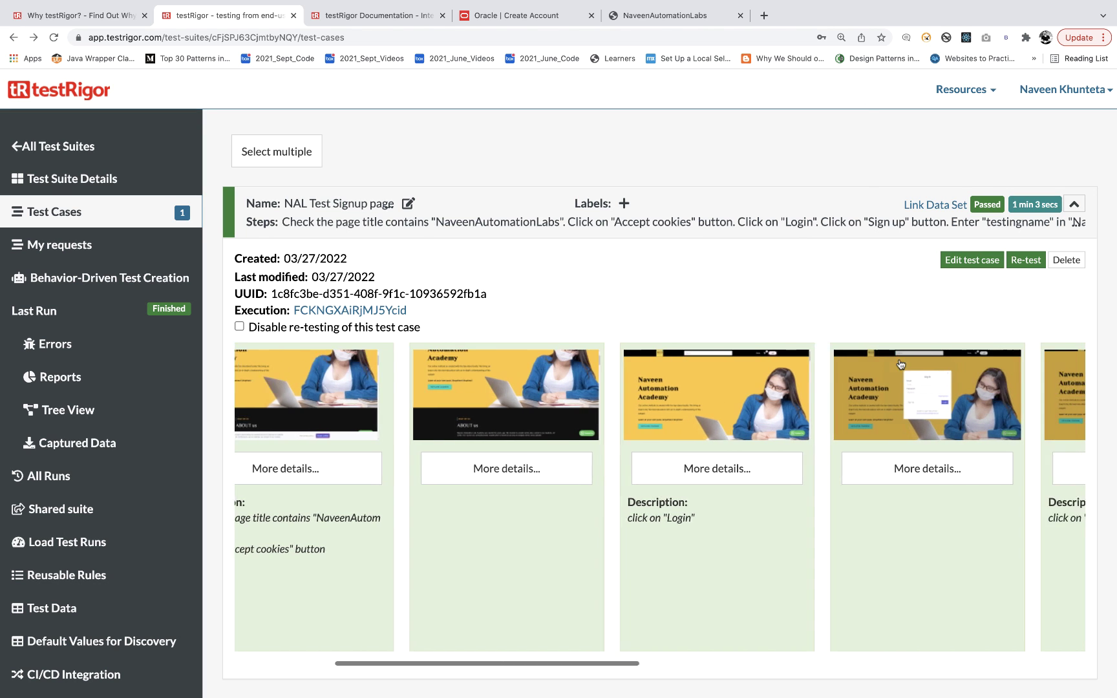
pyautogui.click(732, 403)
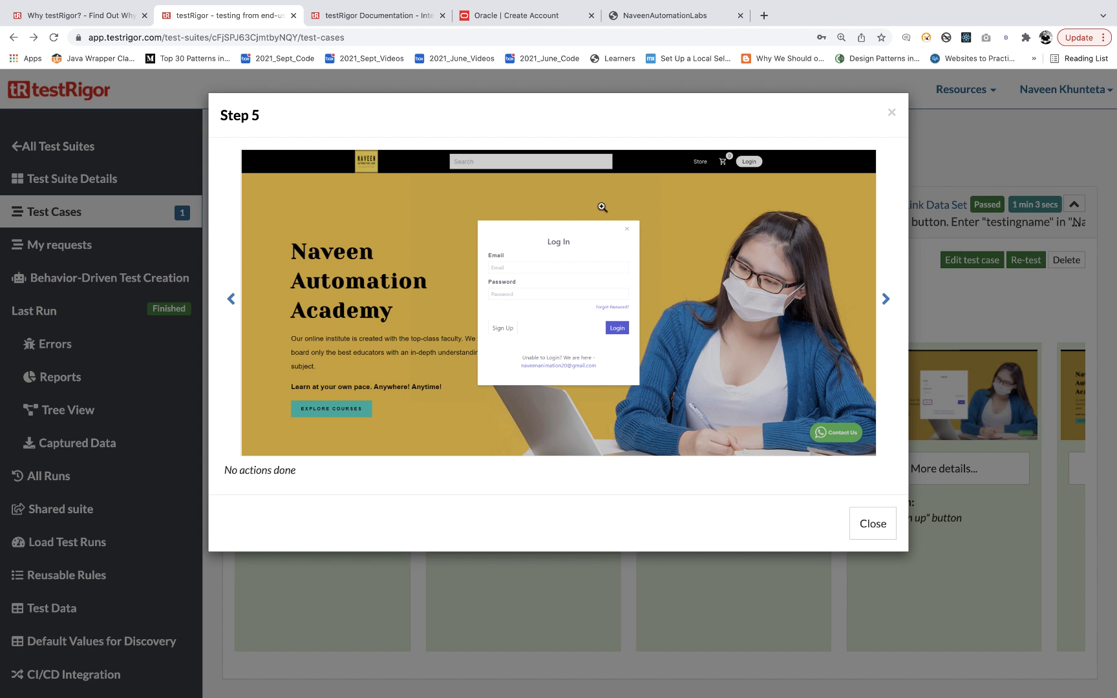
pyautogui.press('Escape')
pyautogui.hscroll(3, 760, 490)
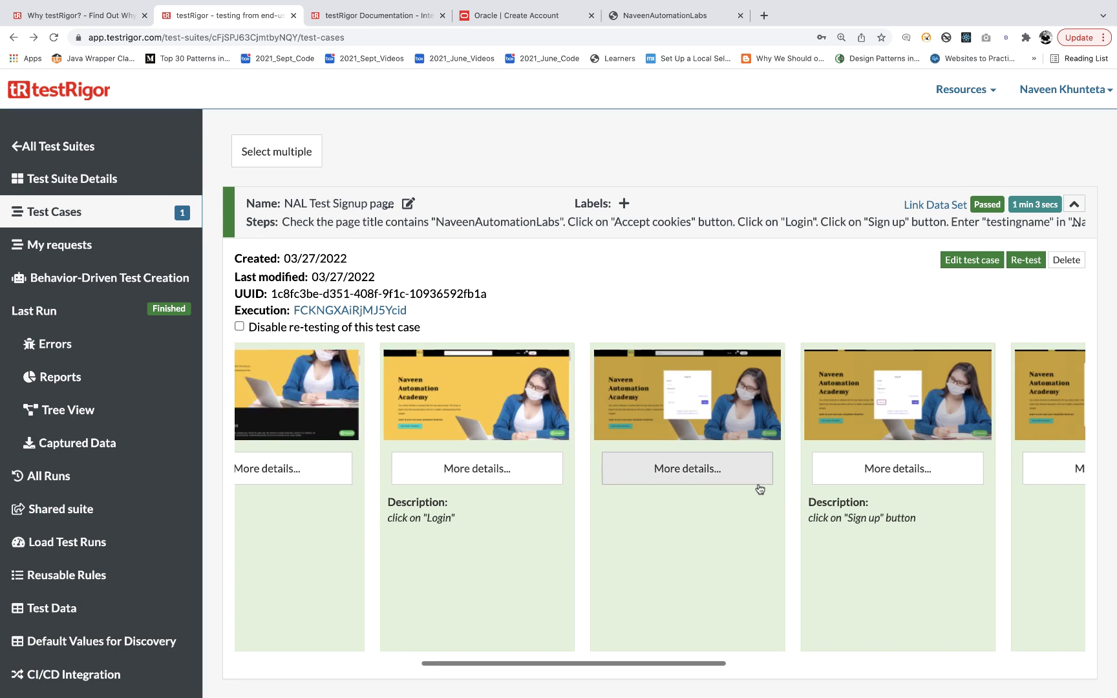
pyautogui.hscroll(3, 760, 489)
pyautogui.click(629, 406)
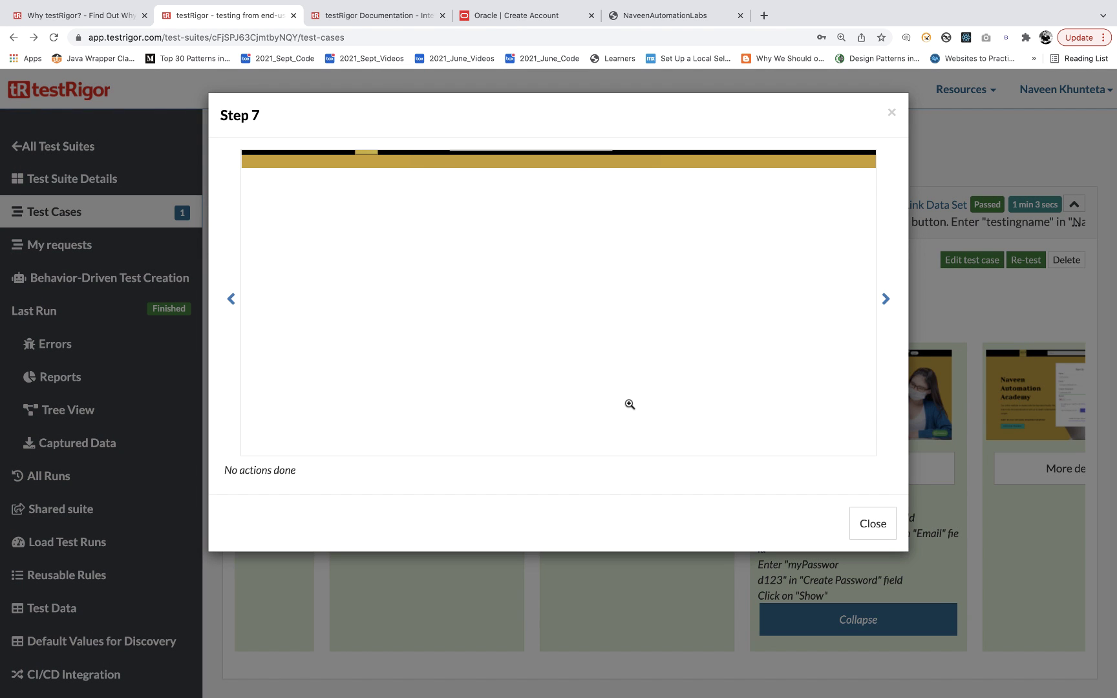
pyautogui.press('Escape')
# Enlarge the step 8 screenshot and compare it with the sign-up entries and "Show" line of the script in the text editor.
pyautogui.click(825, 394)
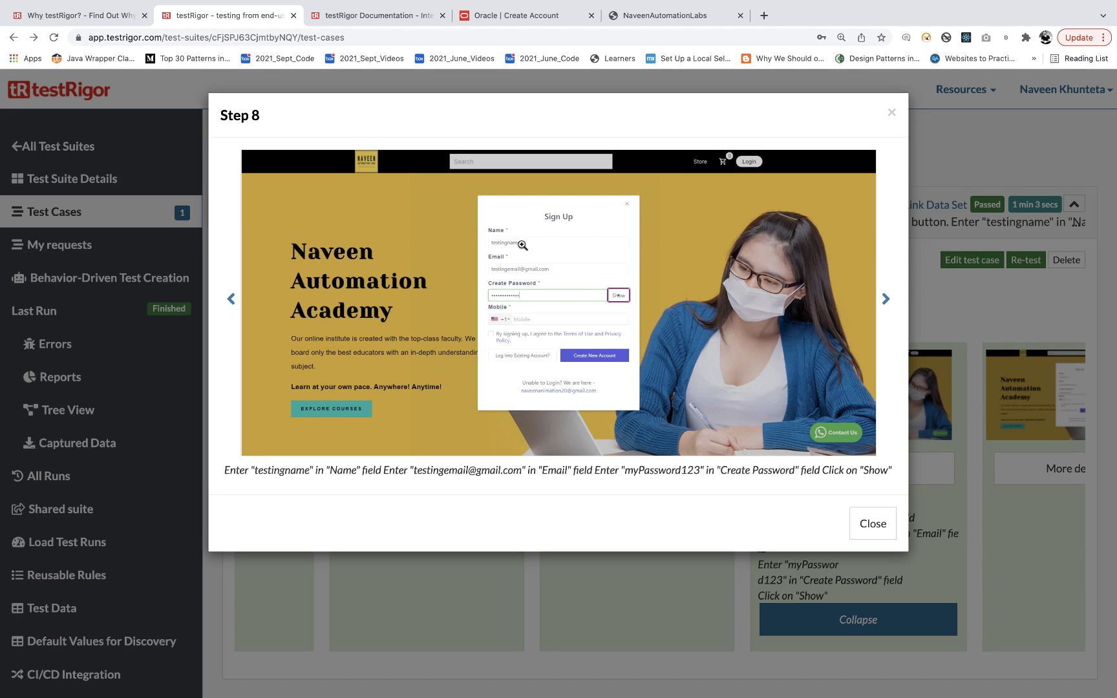
pyautogui.click(519, 244)
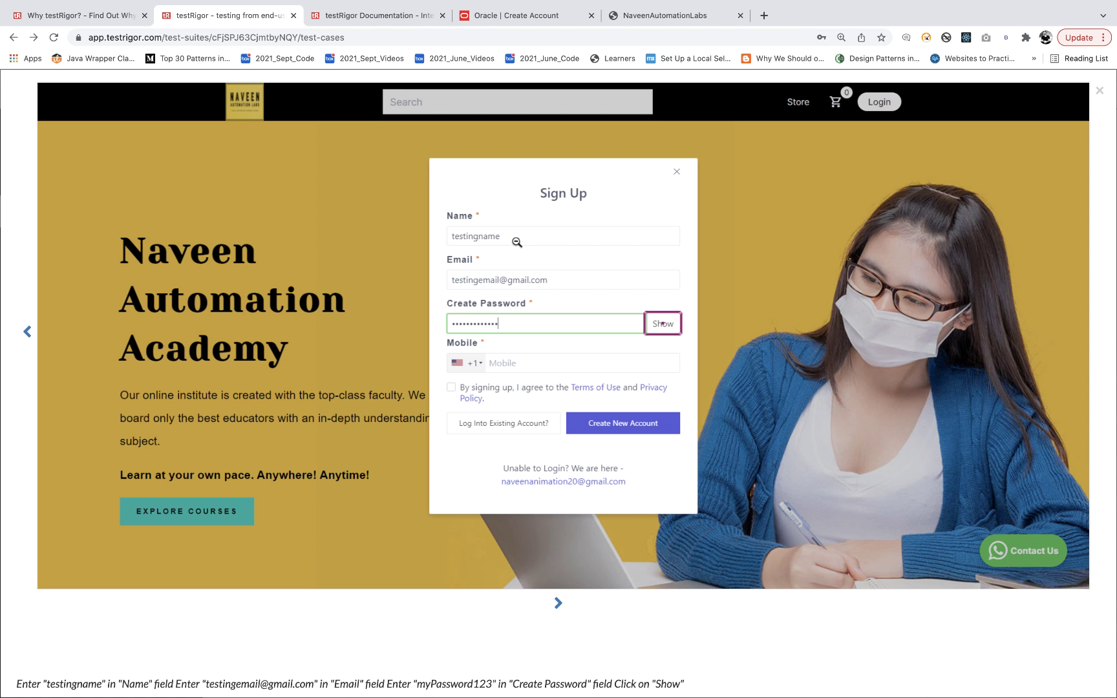
pyautogui.press('super+Tab')
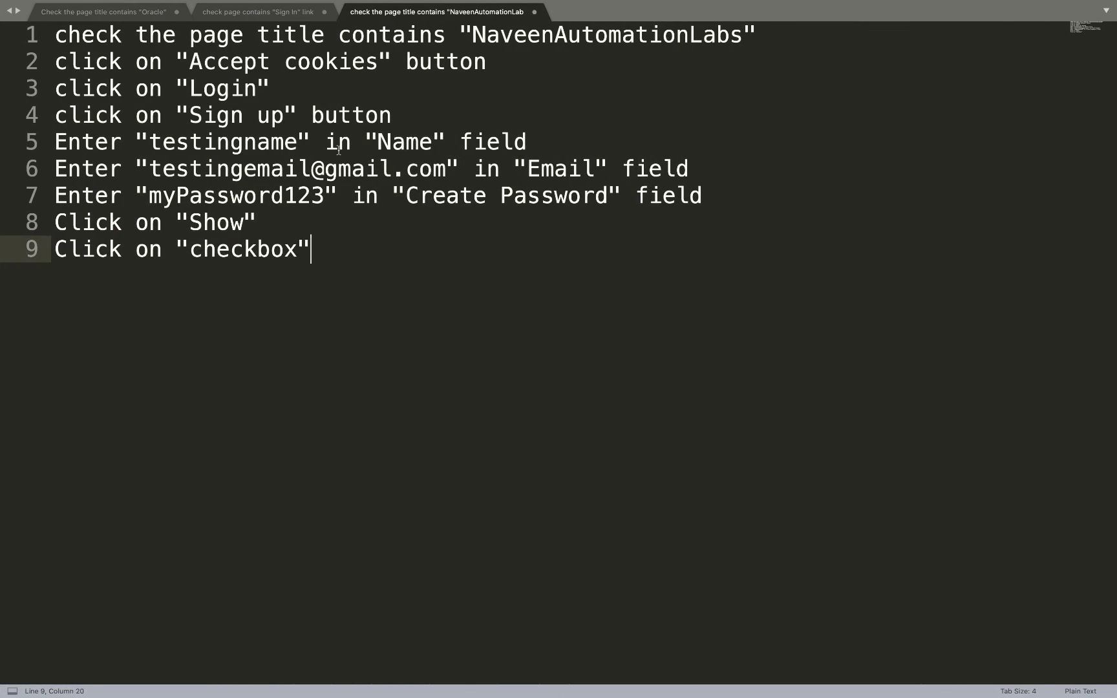
pyautogui.doubleClick(252, 144)
pyautogui.tripleClick(278, 169)
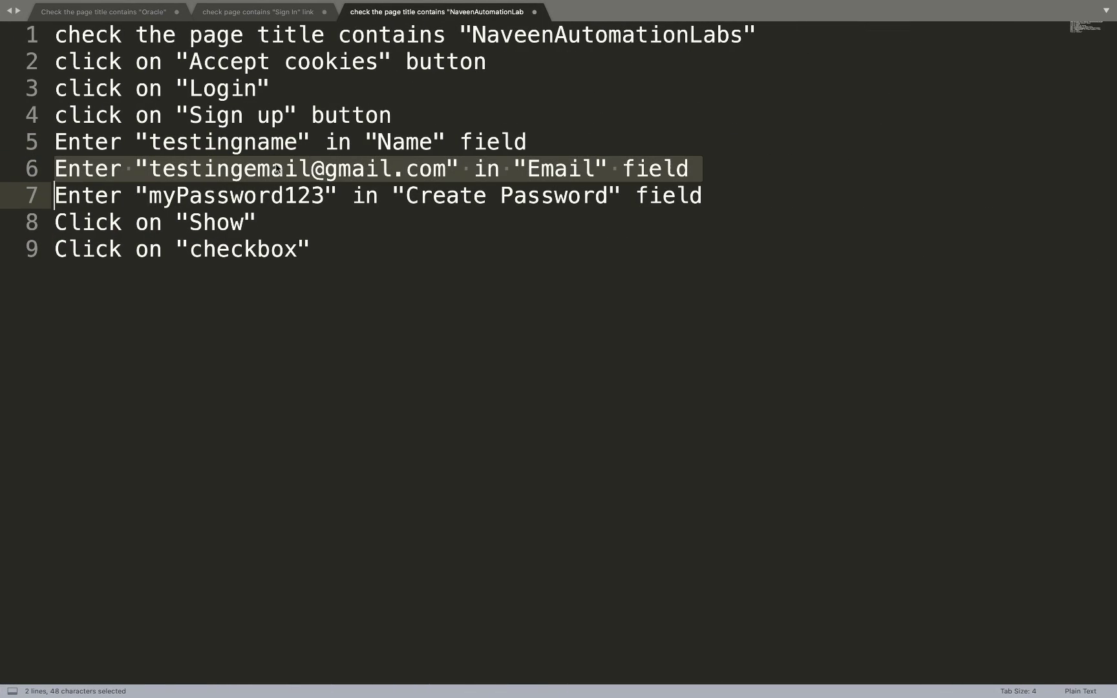
pyautogui.doubleClick(295, 212)
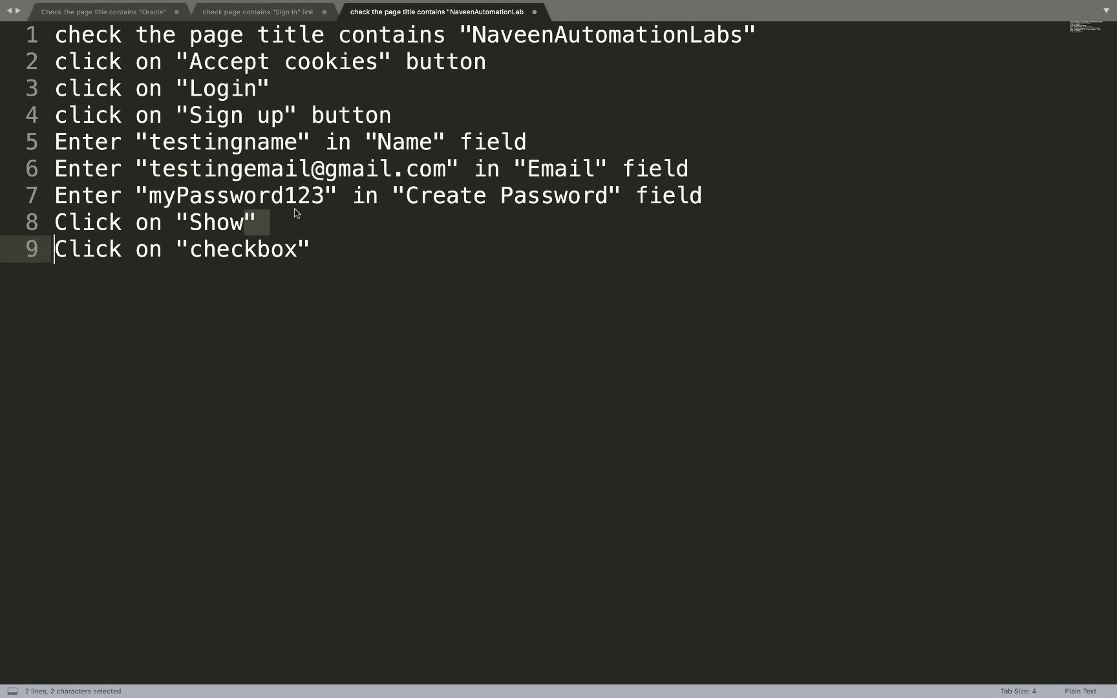
pyautogui.tripleClick(238, 223)
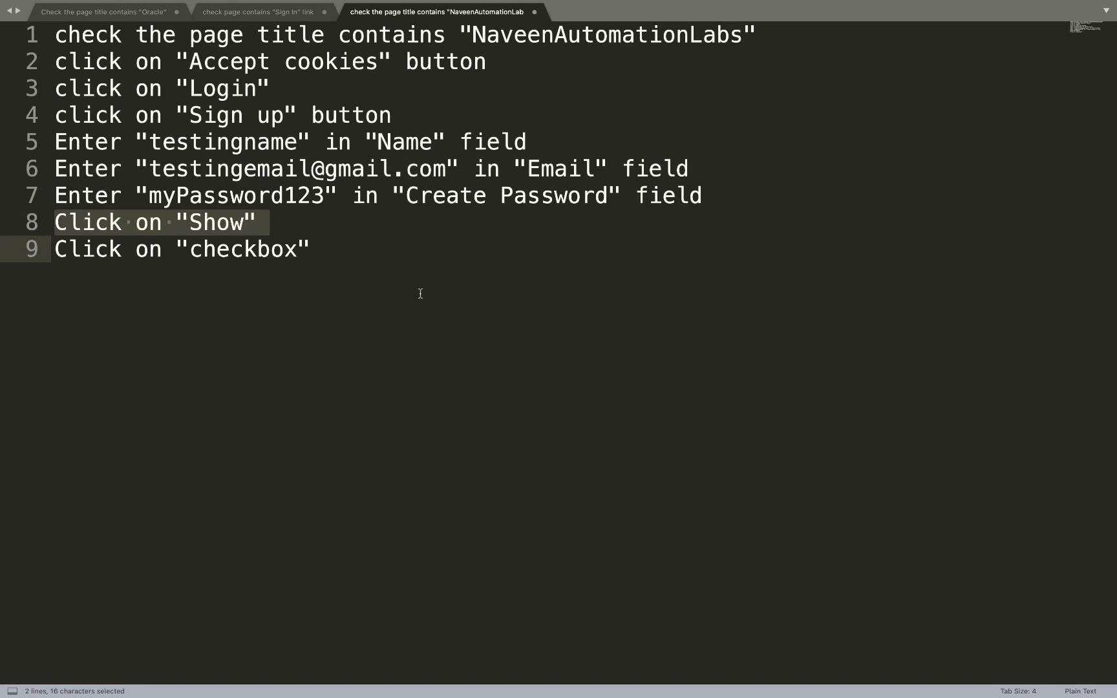
pyautogui.hotkey('ctrl', 'Left')
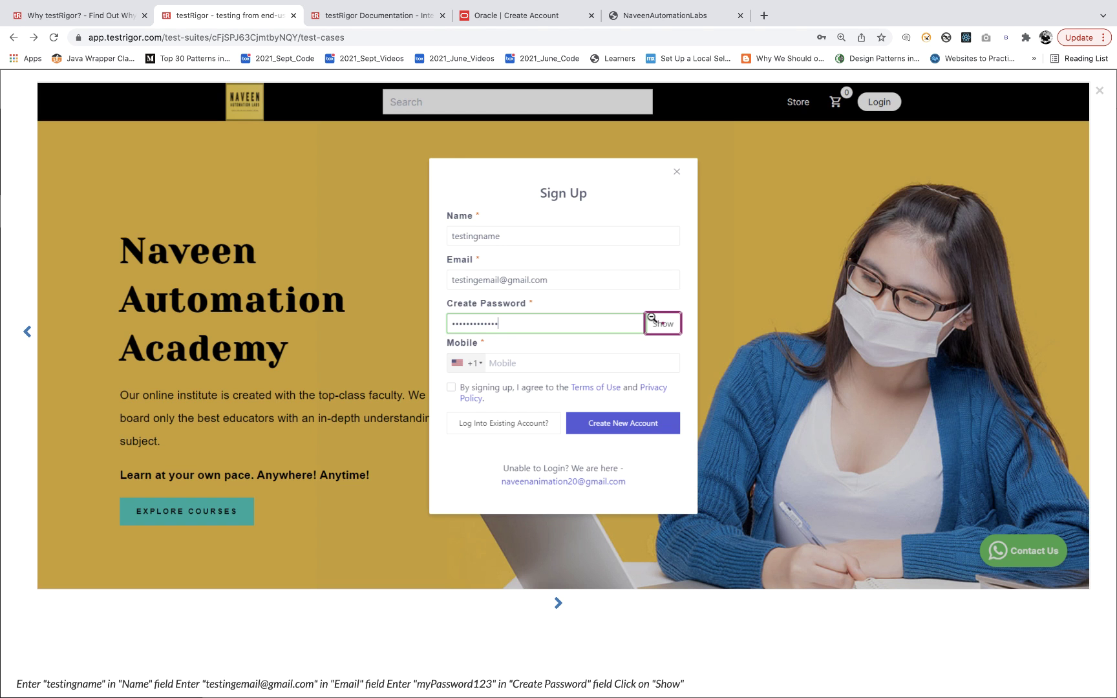
pyautogui.hotkey('ctrl', 'Right')
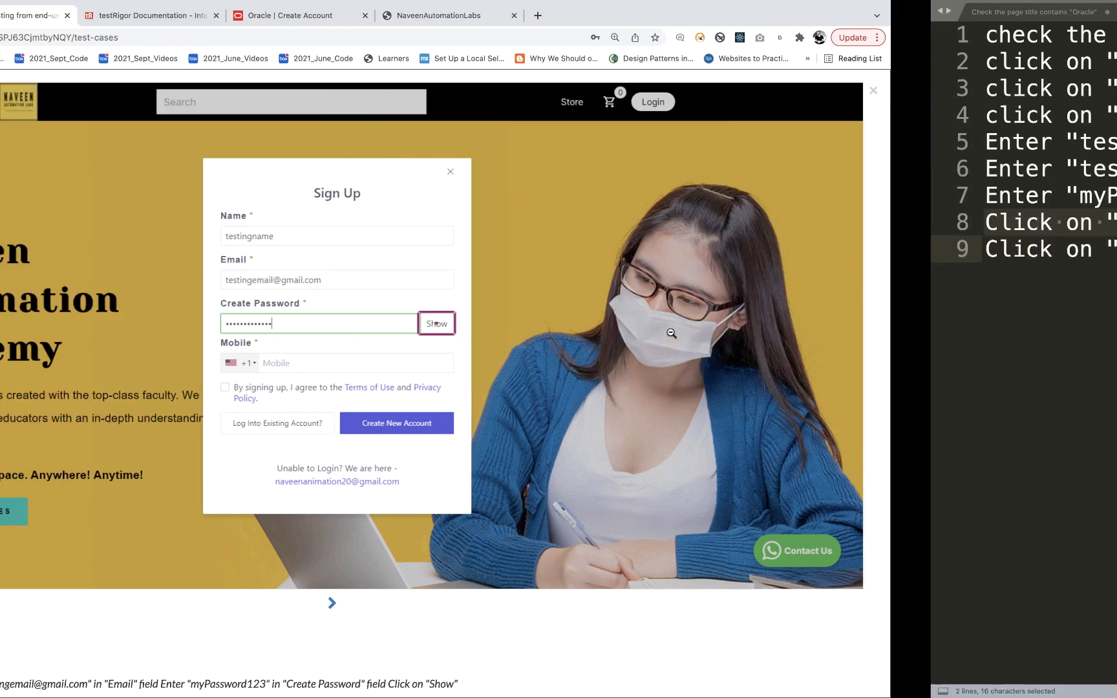
pyautogui.tripleClick(189, 225)
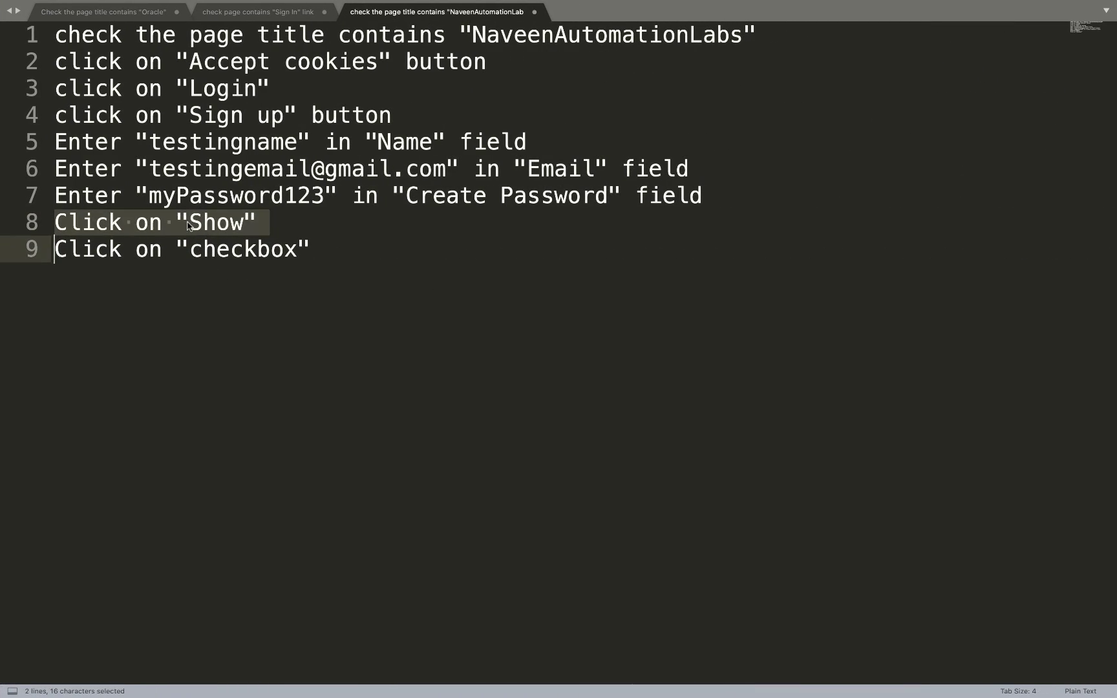
pyautogui.hotkey('ctrl', 'Left')
pyautogui.press('Escape')
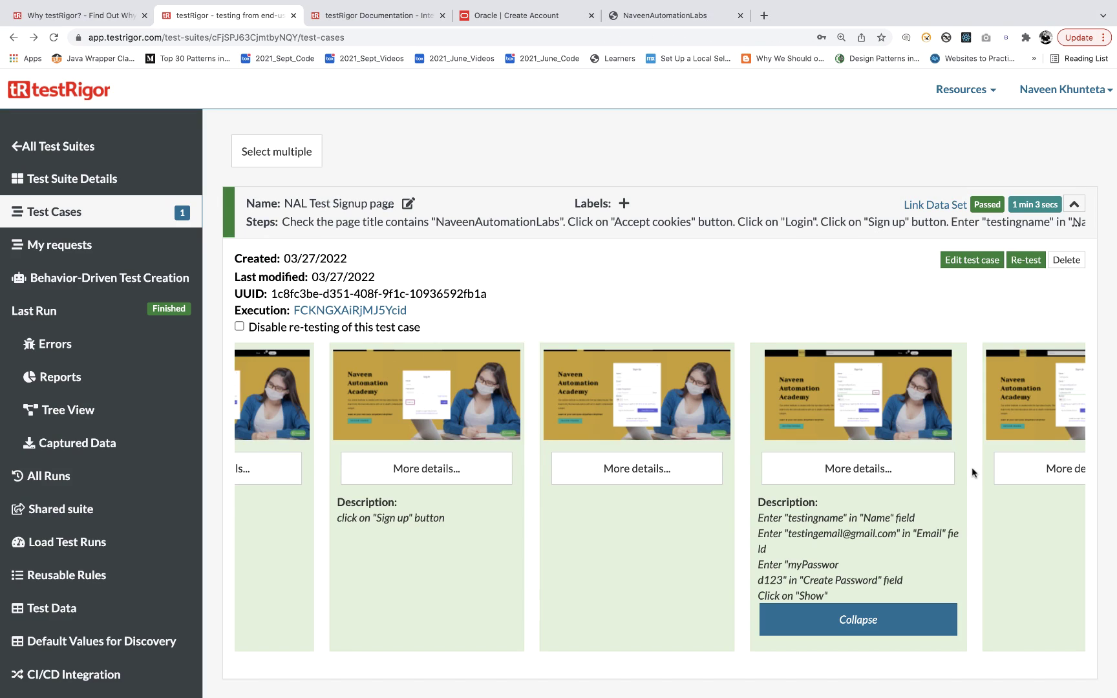
# Enlarge the step 9 screenshot to check the Create Password field after the "Show" action, and close it.
pyautogui.hscroll(5, 972, 467)
pyautogui.click(714, 405)
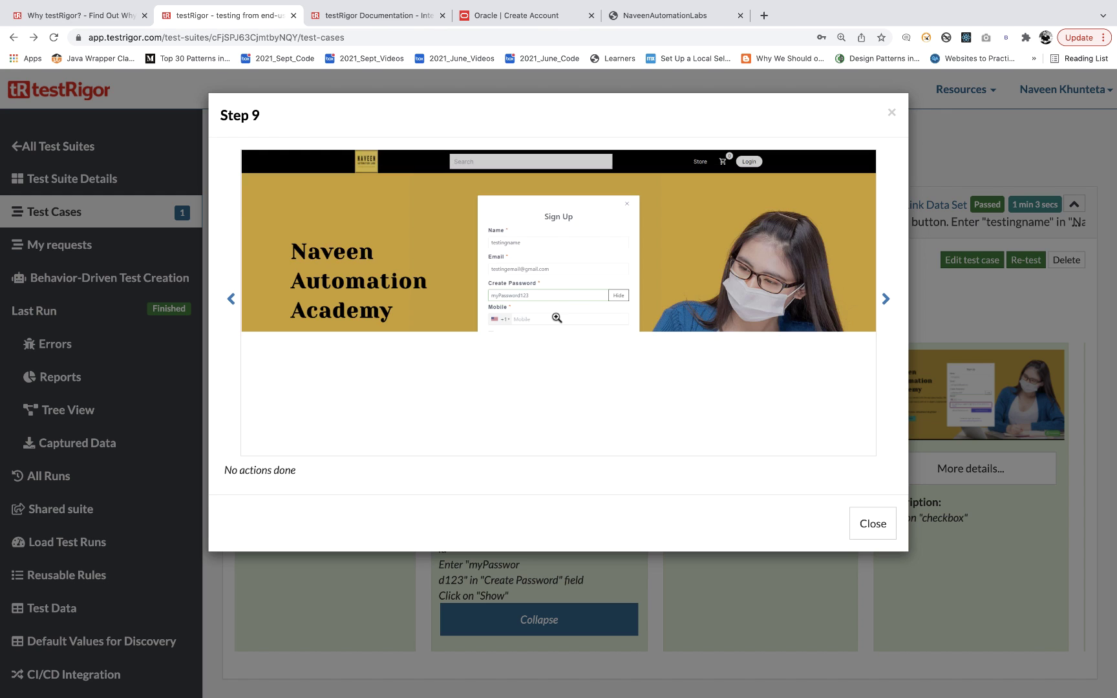
pyautogui.click(557, 318)
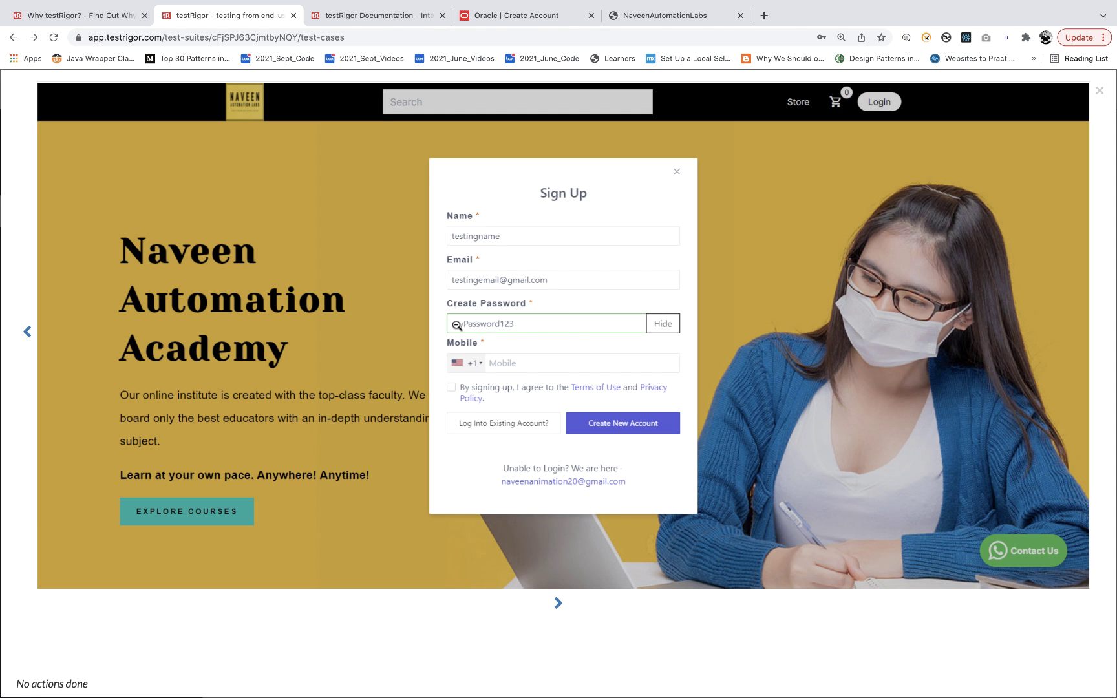
pyautogui.click(527, 333)
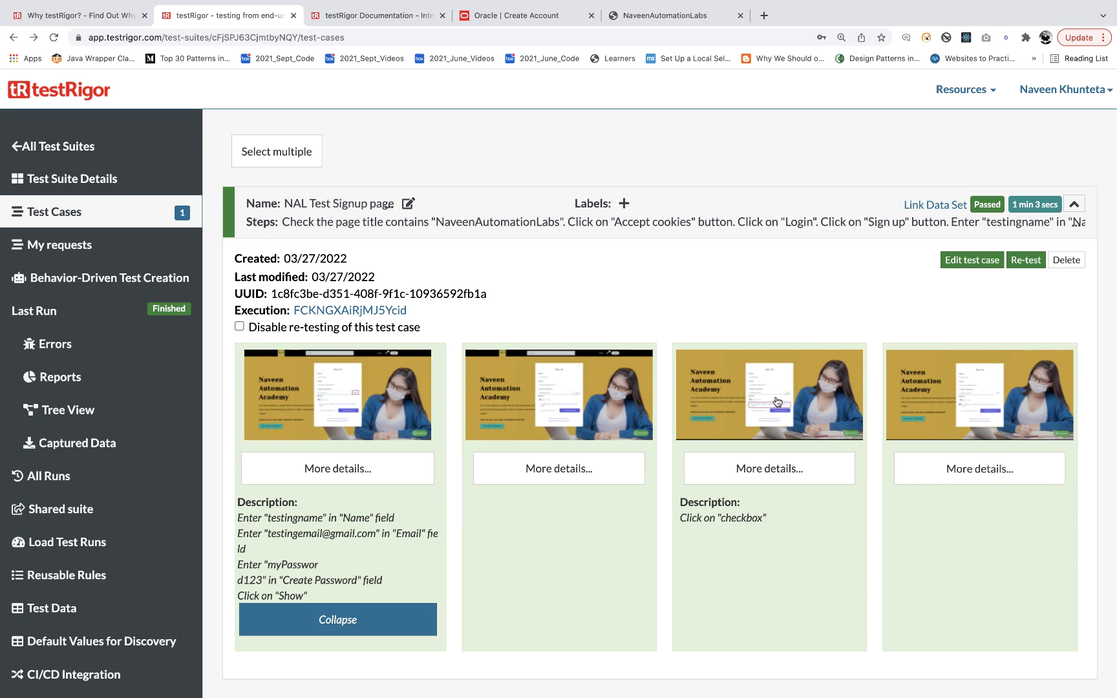
# Inspect the step 10 and step 11 screenshots to check the terms checkbox before and after the "checkbox" action.
pyautogui.click(777, 398)
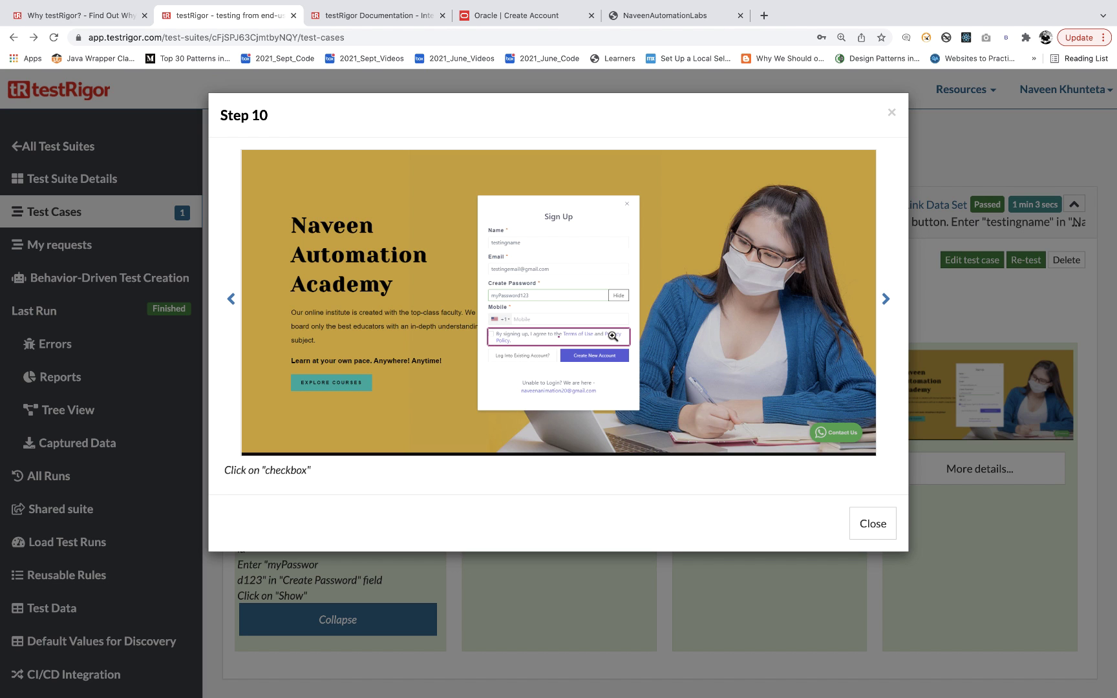
pyautogui.press('Escape')
pyautogui.click(957, 388)
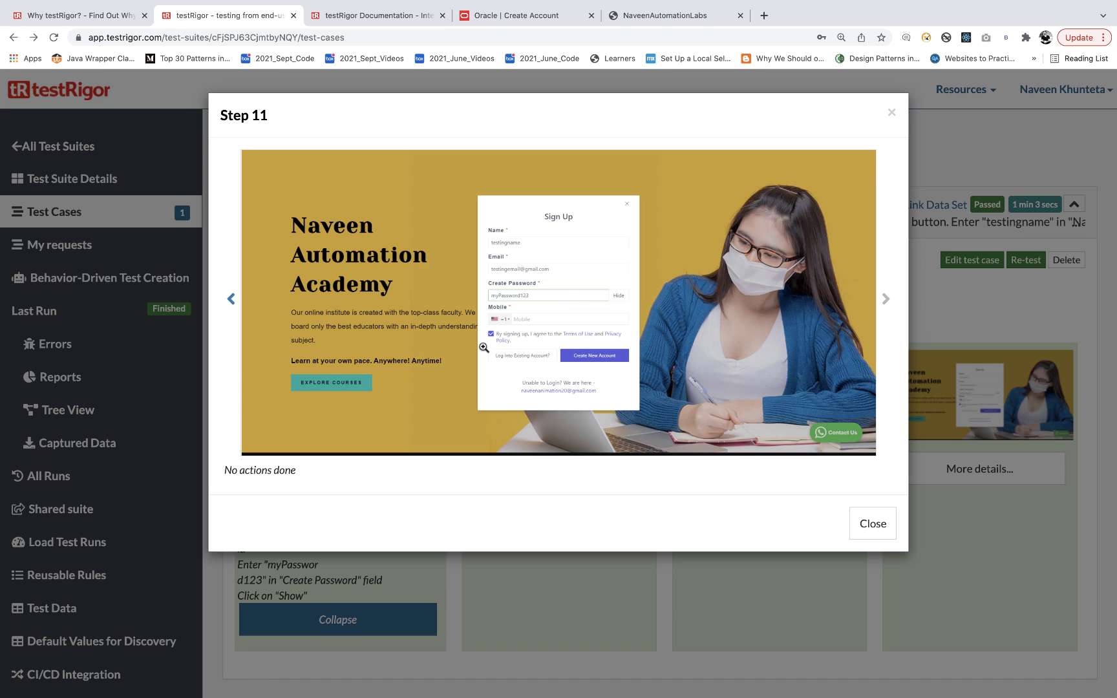
pyautogui.click(484, 347)
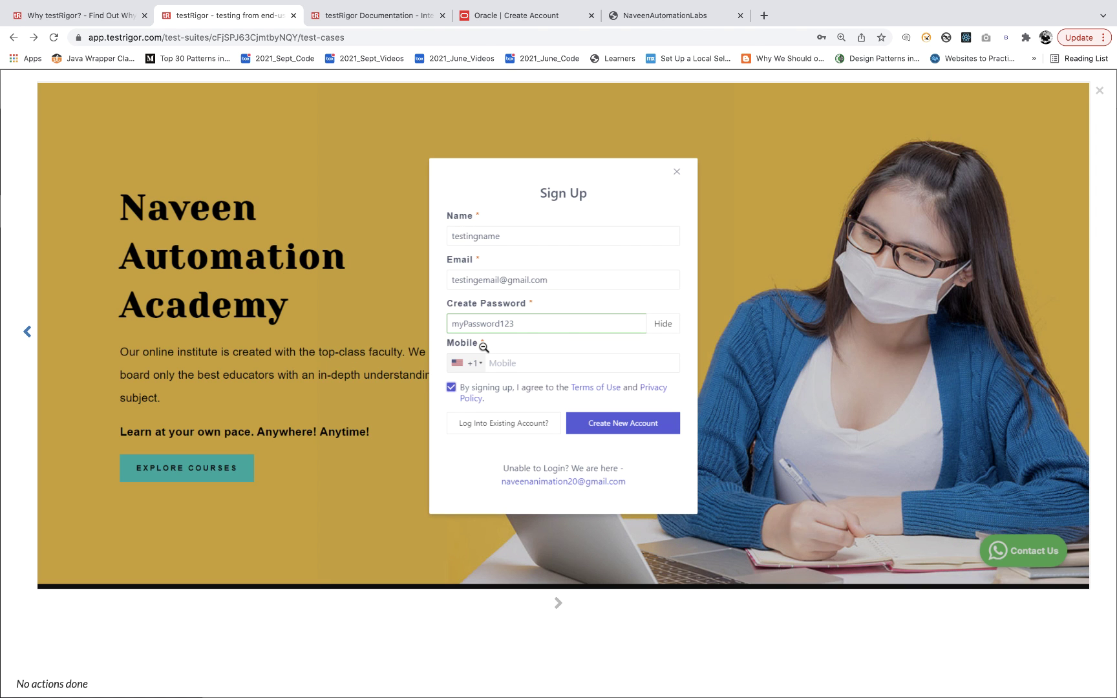
pyautogui.click(463, 384)
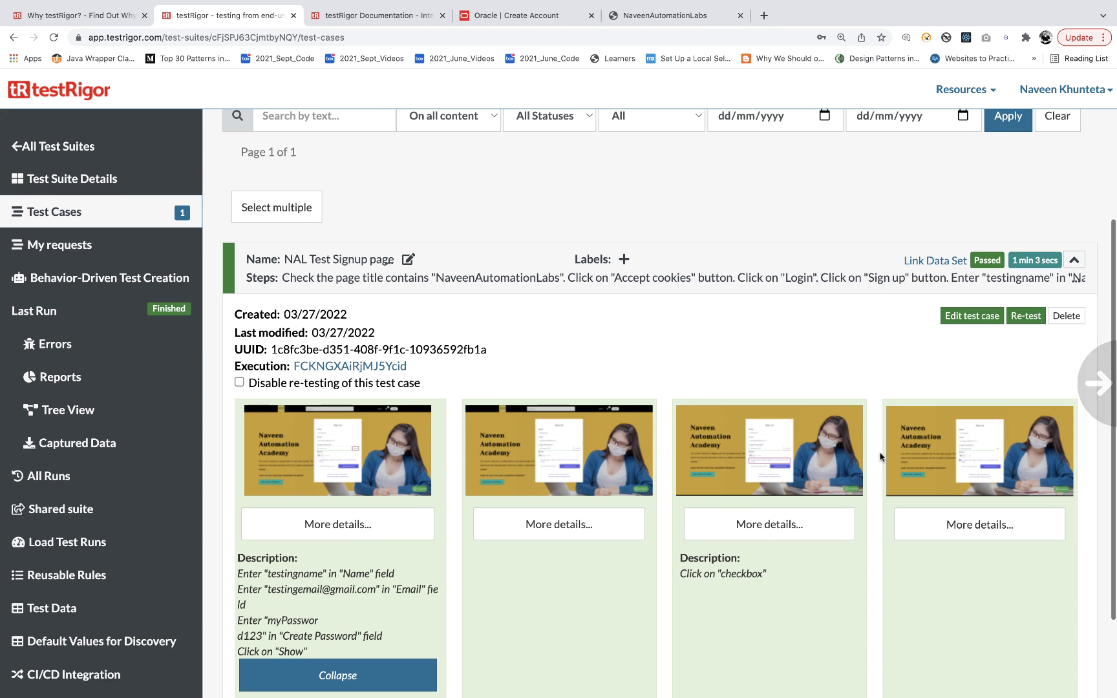
# Look over the test case's step screenshots once more and open the last run's reports.
pyautogui.hscroll(-1, 880, 457)
pyautogui.scroll(-4, 881, 457)
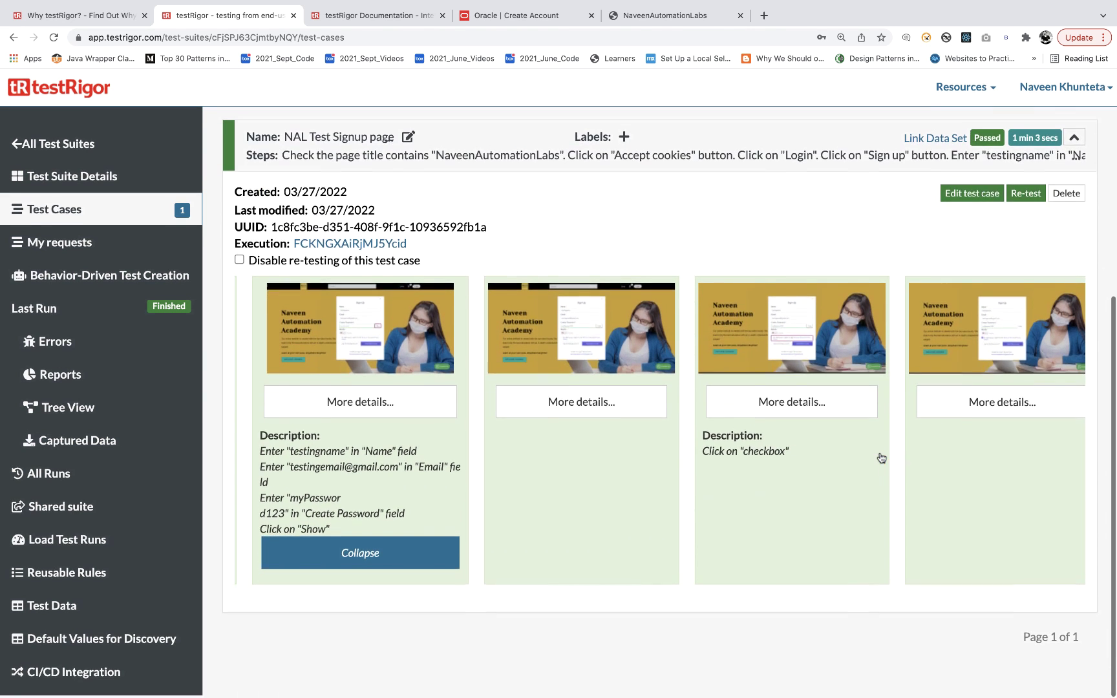
pyautogui.scroll(4, 881, 457)
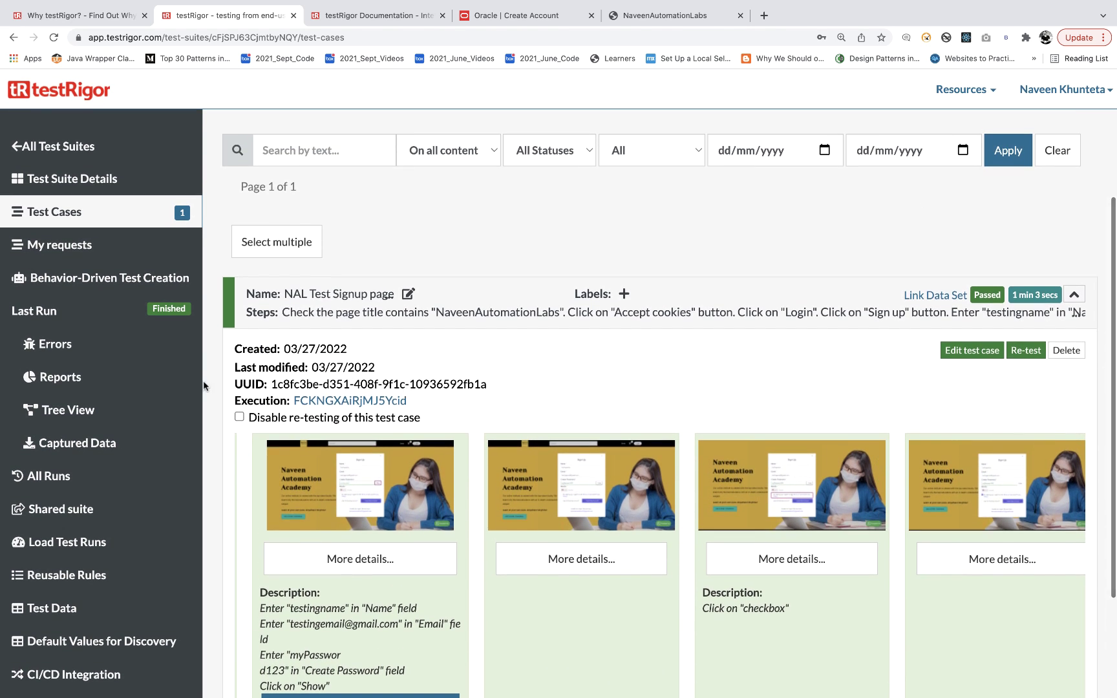
pyautogui.click(86, 375)
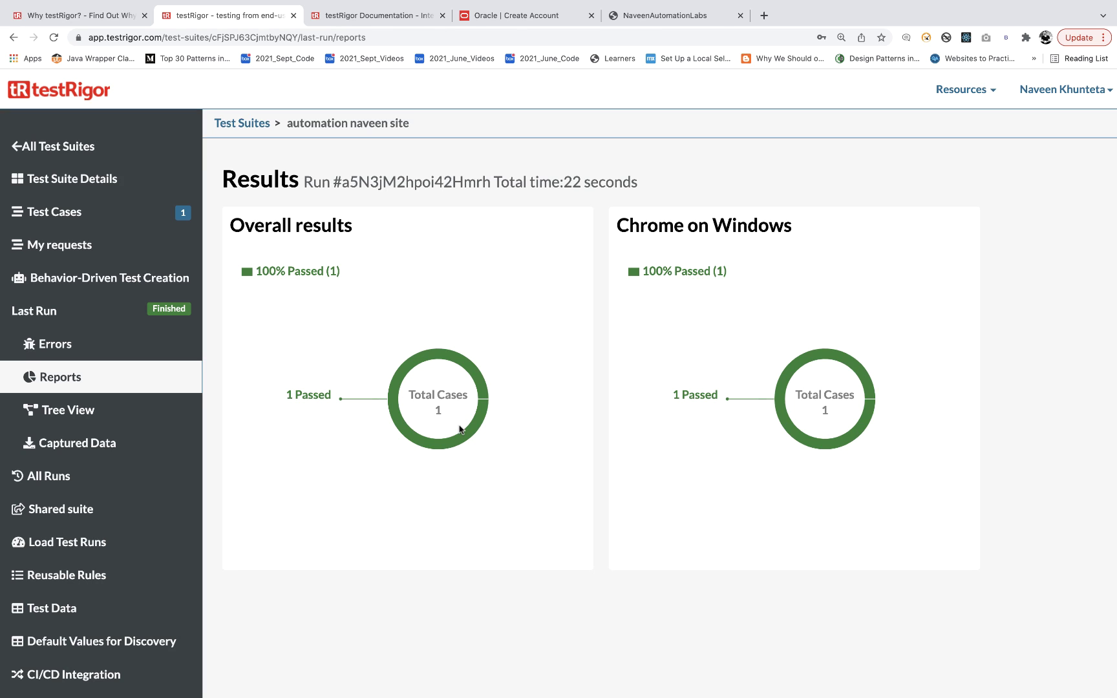
# In the text editor, review the sign-up script and add an empty line below the "checkbox" line, and return to the browser.
pyautogui.hotkey('ctrl', 'Right')
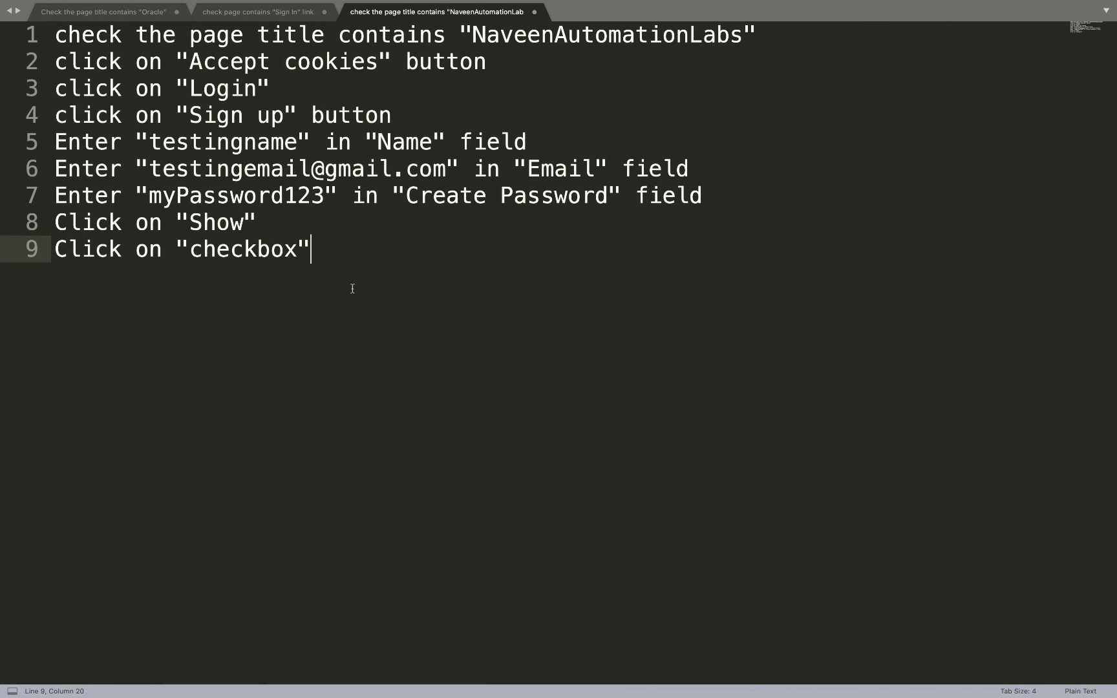
pyautogui.press('Return')
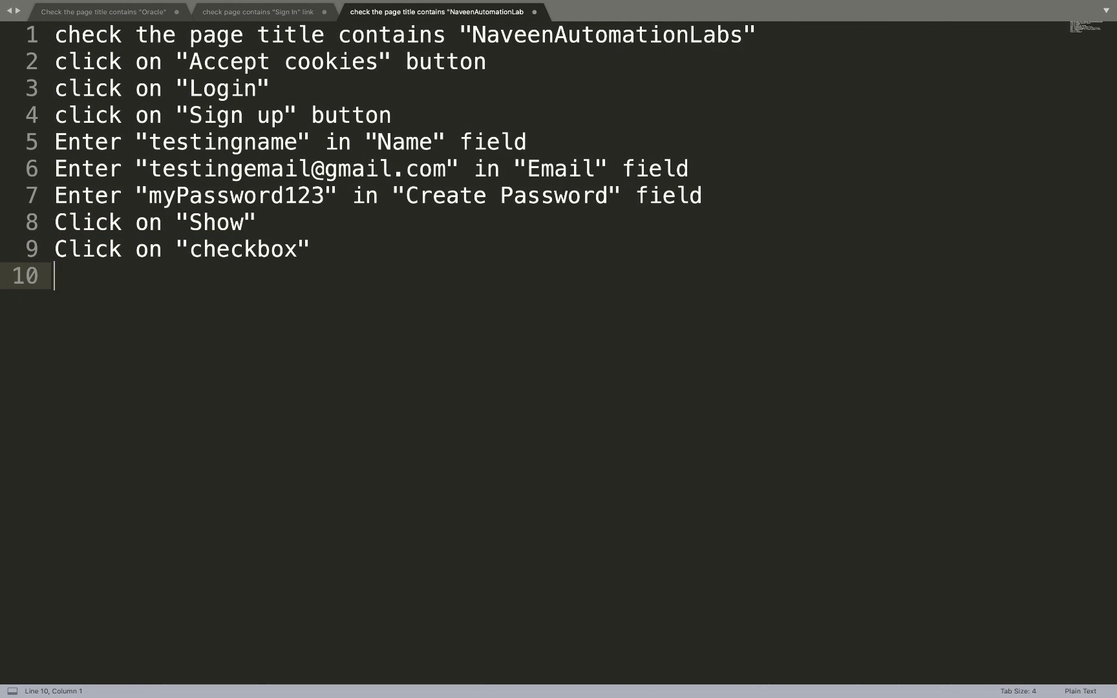
pyautogui.doubleClick(238, 153)
pyautogui.click(375, 318)
pyautogui.hotkey('ctrl', 'Left')
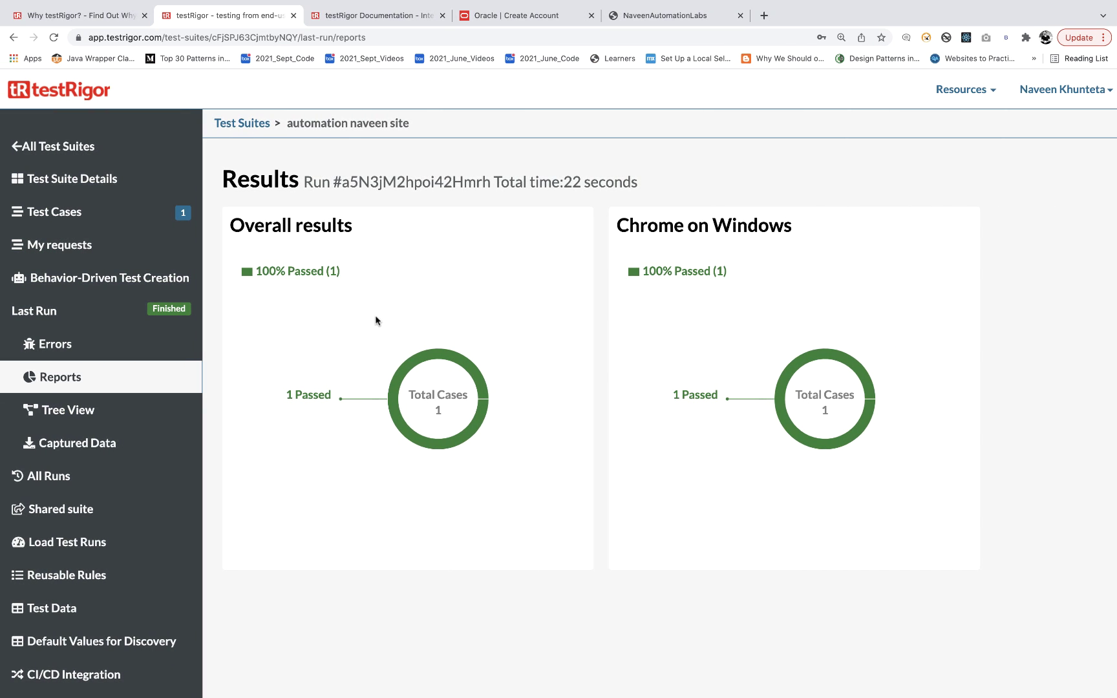
# Open the "NAL Test Signup page" test case for editing and remove the word "button" from its "Accept cookies" step.
pyautogui.click(72, 223)
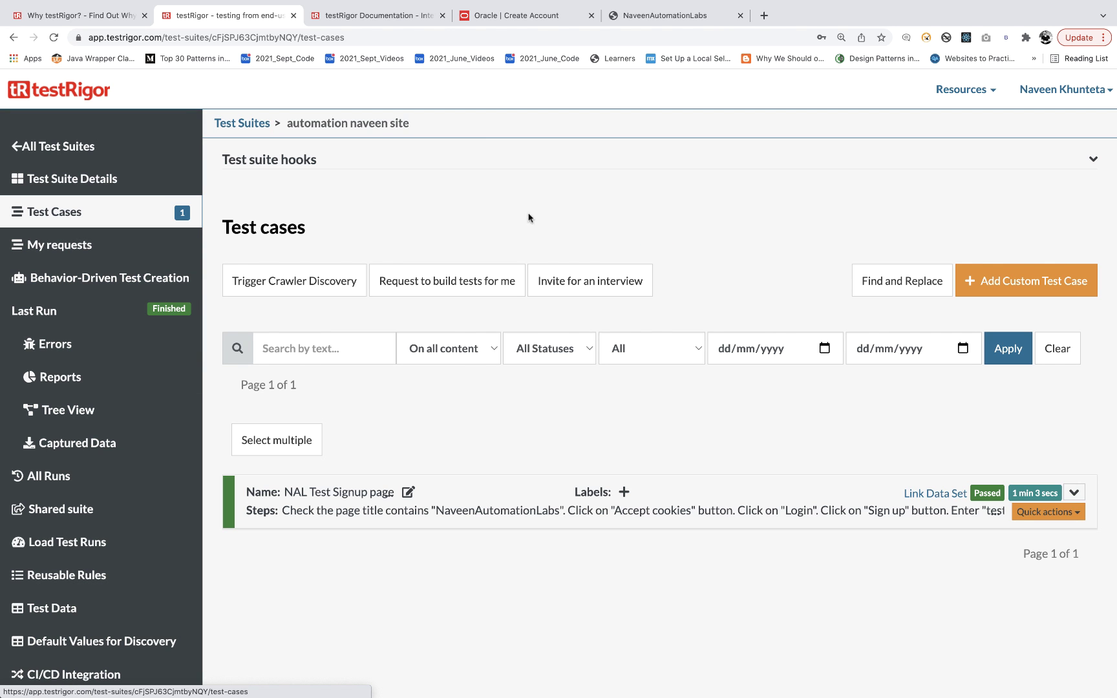
pyautogui.click(1074, 493)
pyautogui.scroll(-4, 941, 424)
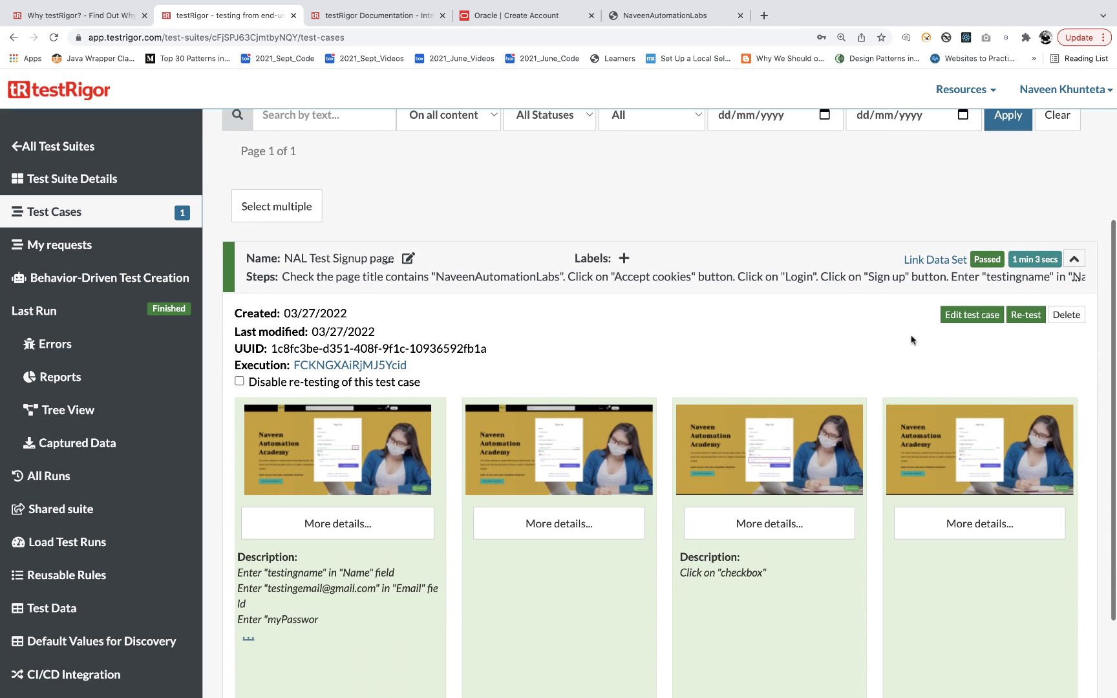
pyautogui.click(962, 316)
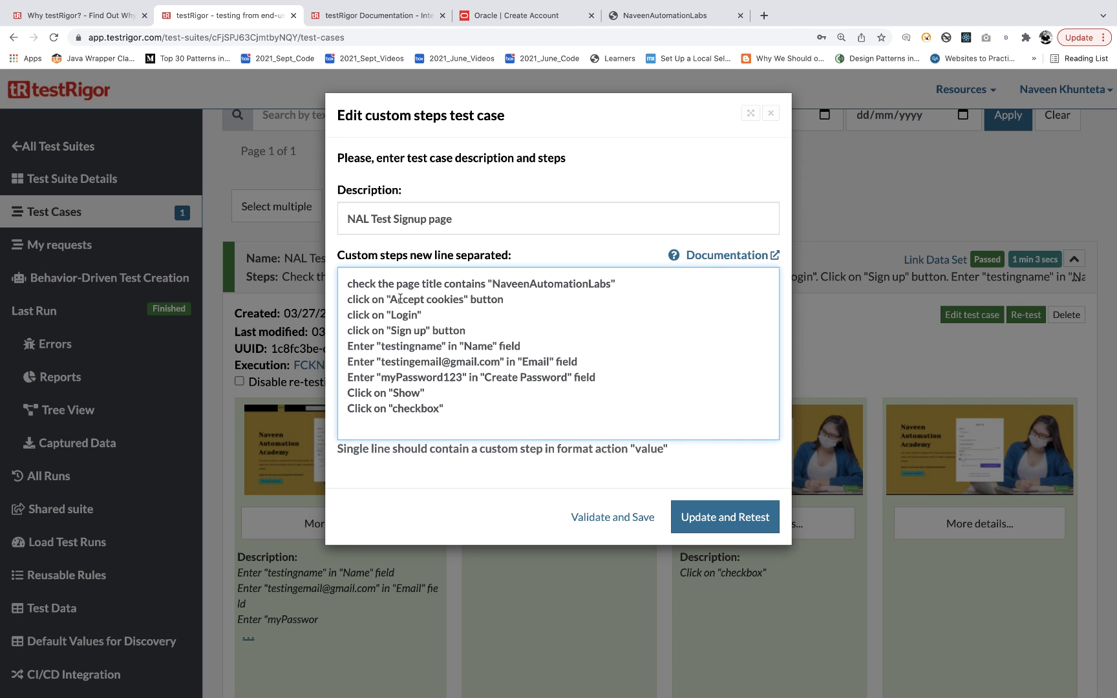
pyautogui.doubleClick(486, 299)
pyautogui.press('BackSpace')
pyautogui.press('BackSpace')
# Change "Enter" to lowercase "enter" in the "Name" field step, and validate and save the test case without retesting.
pyautogui.click(353, 346)
pyautogui.press('BackSpace')
pyautogui.write('e')
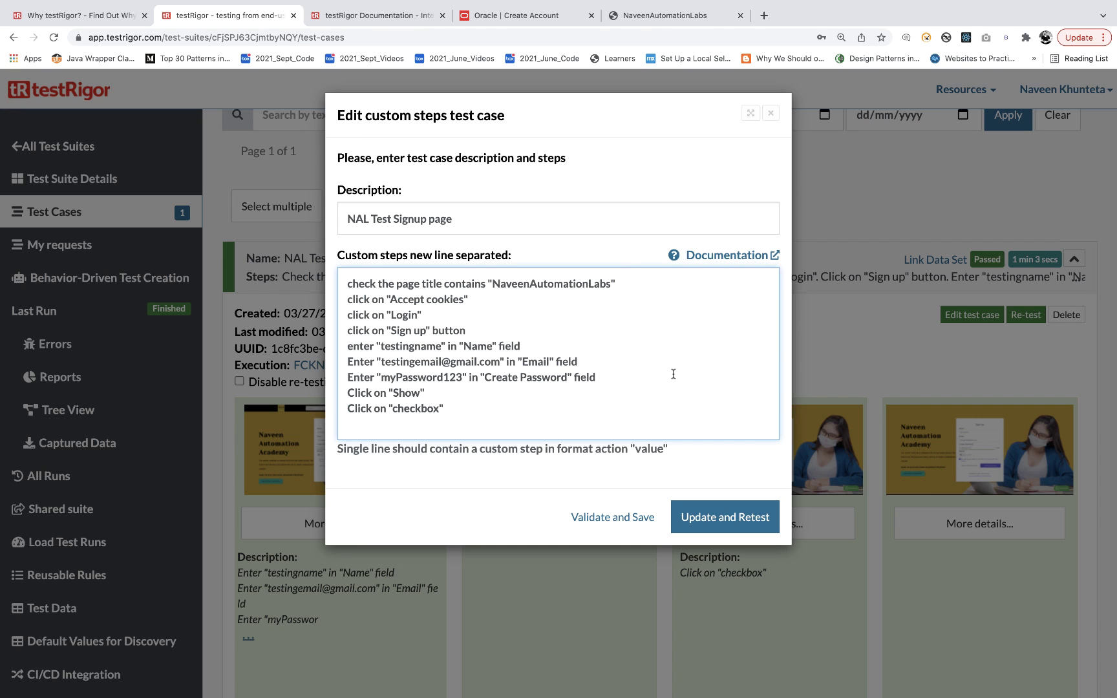
pyautogui.click(617, 517)
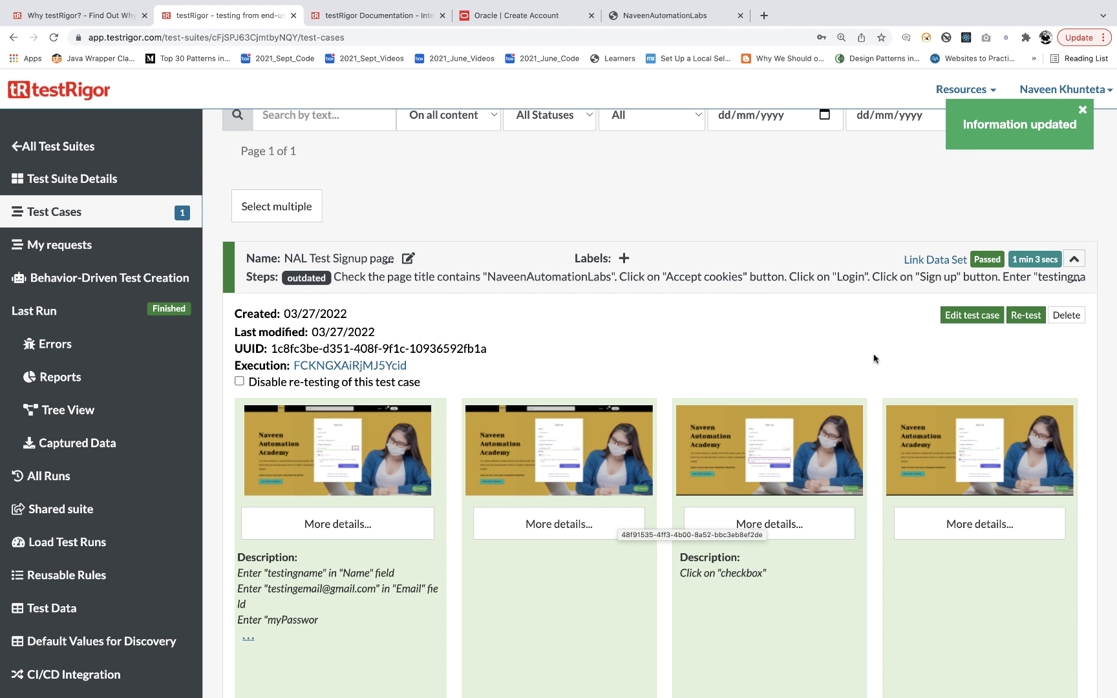
# Reopen the "NAL Test Signup page" test case's editor, review all its custom steps, and close it without changes.
pyautogui.click(962, 316)
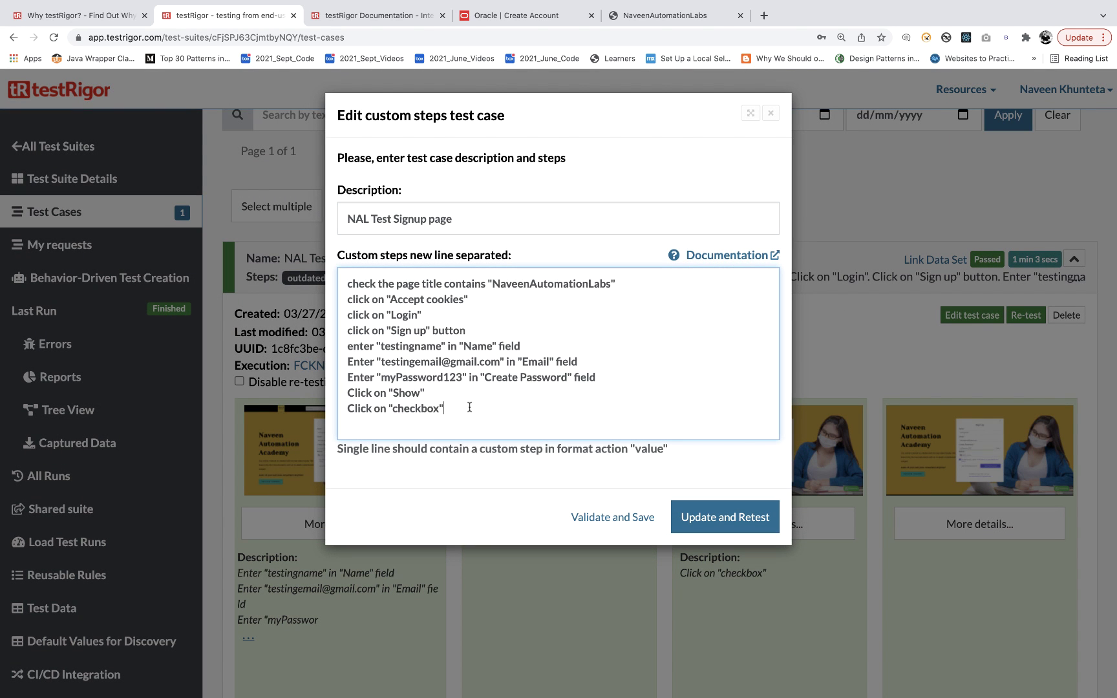
pyautogui.moveTo(466, 408); pyautogui.dragTo(344, 274)
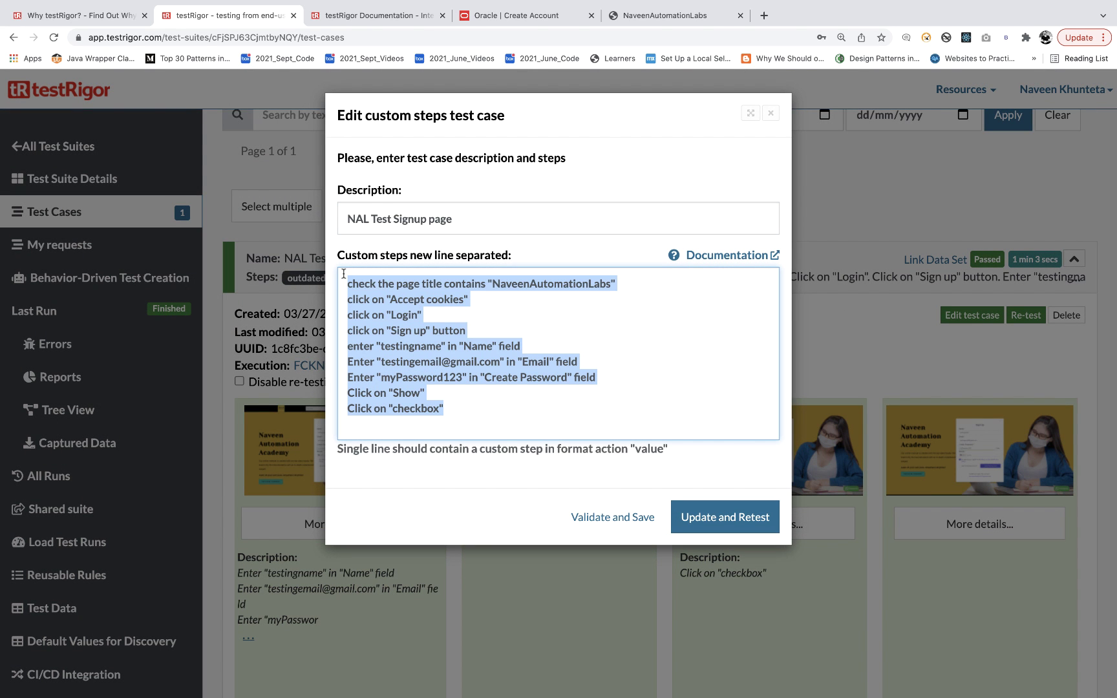
pyautogui.click(521, 324)
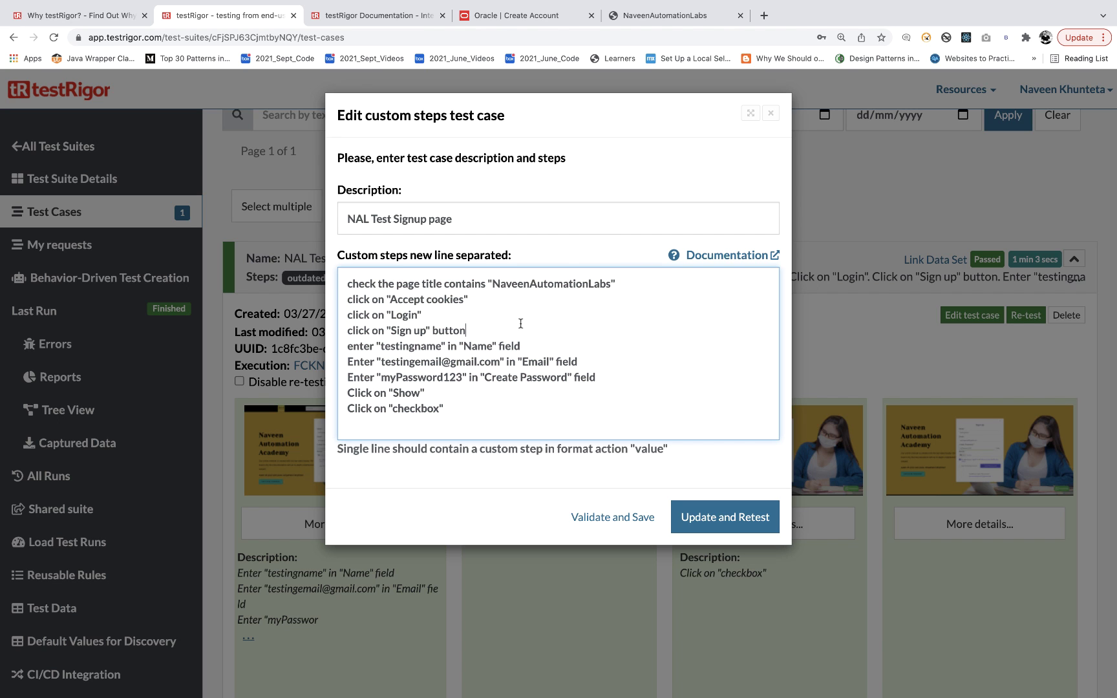
pyautogui.click(771, 114)
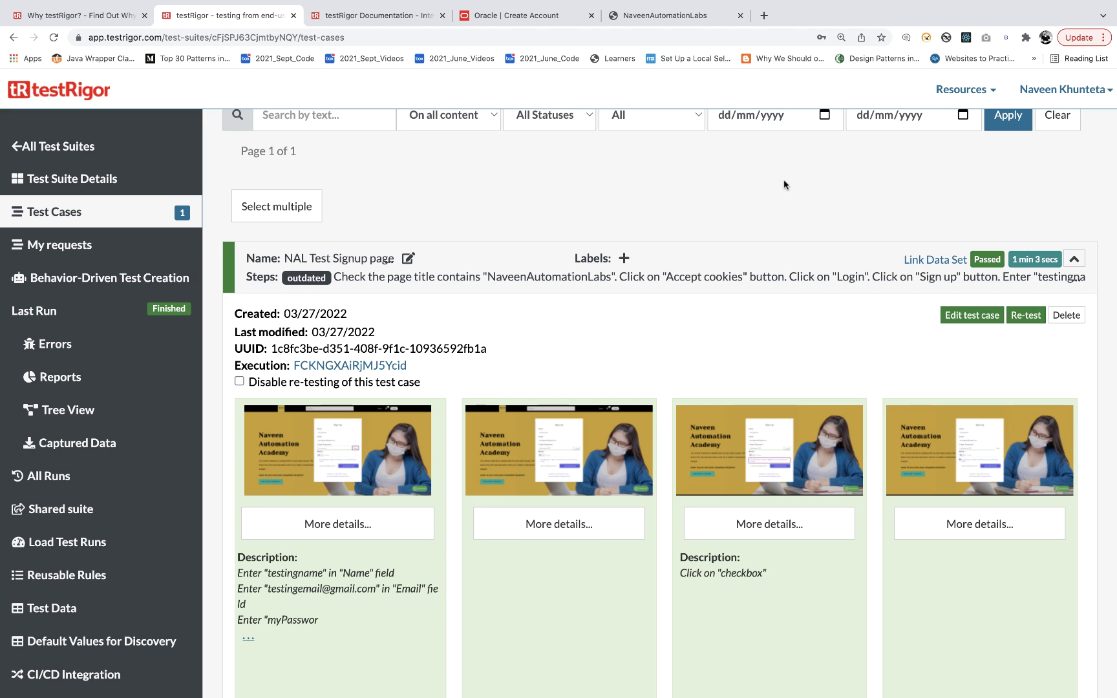
pyautogui.scroll(5, 614, 343)
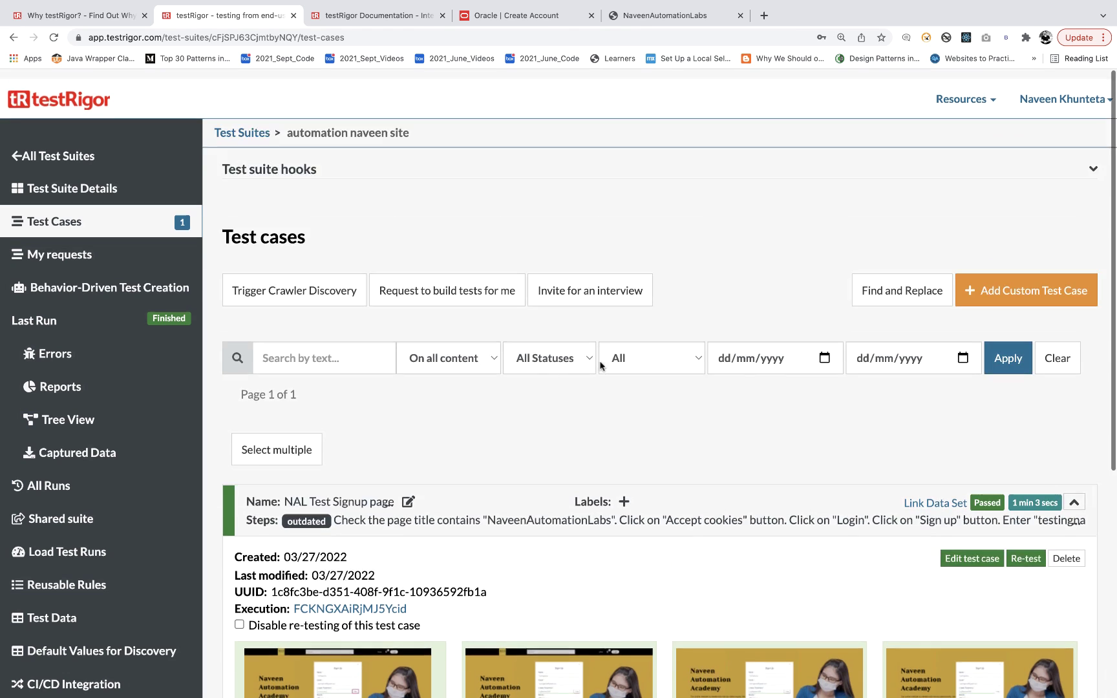